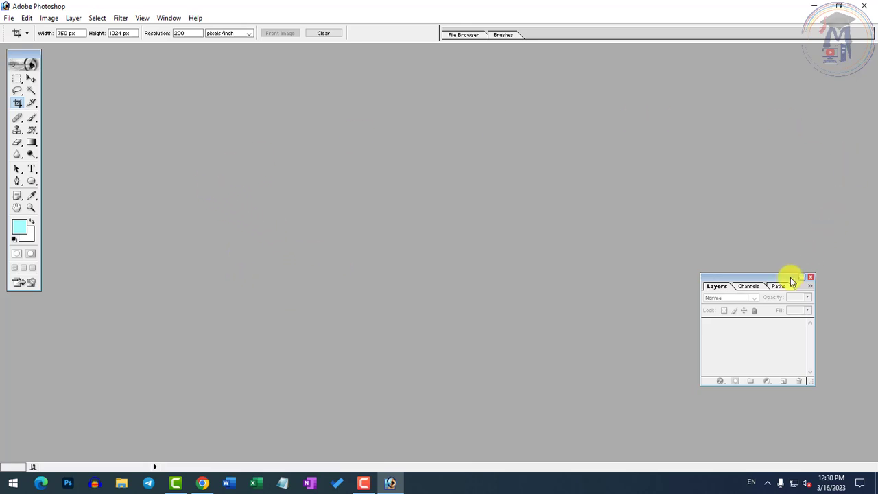
Move the Layers palette aside and bring up the File menu
left_click_drag(786, 278, 821, 231)
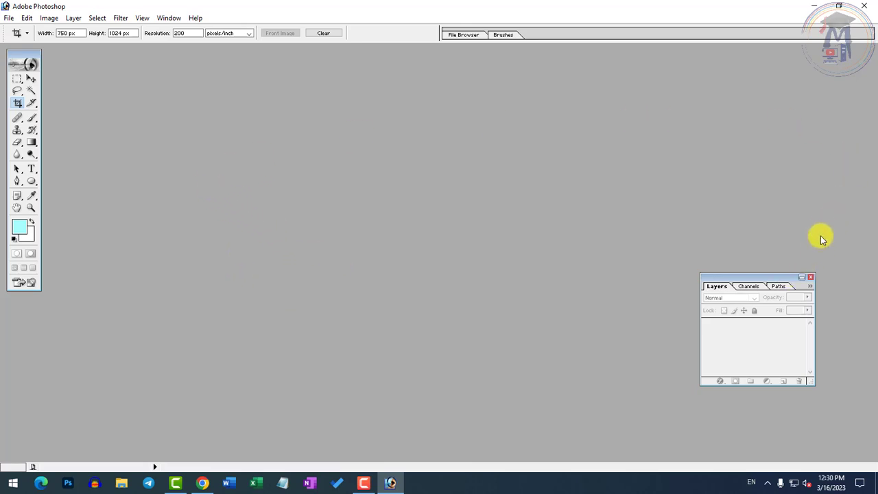
left_click(8, 17)
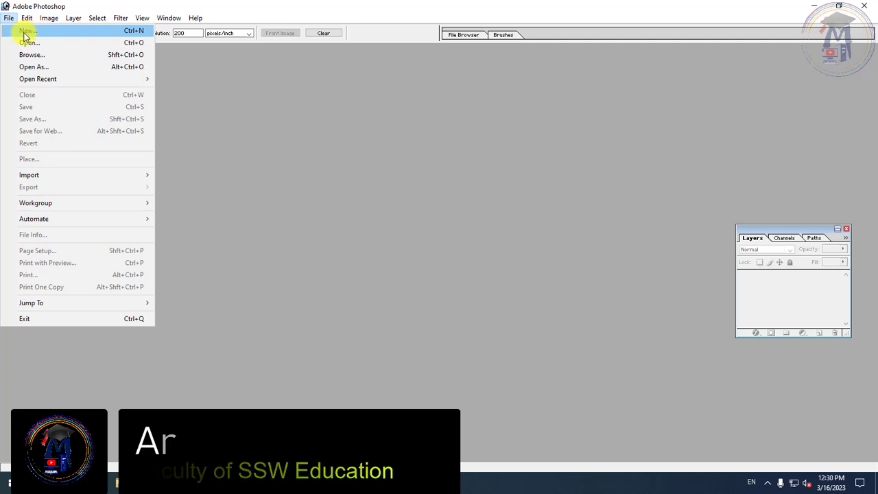
Start a new document from the 4 x 6 preset and select its resolution value
left_click(26, 32)
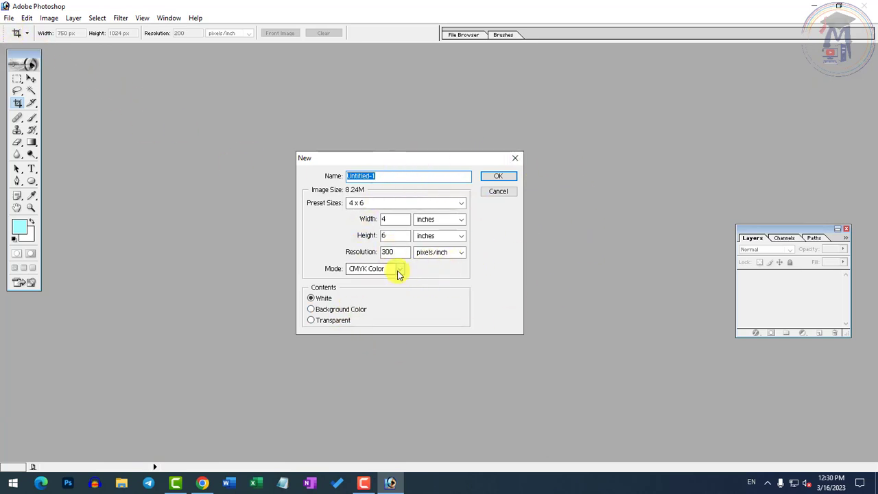
left_click(417, 205)
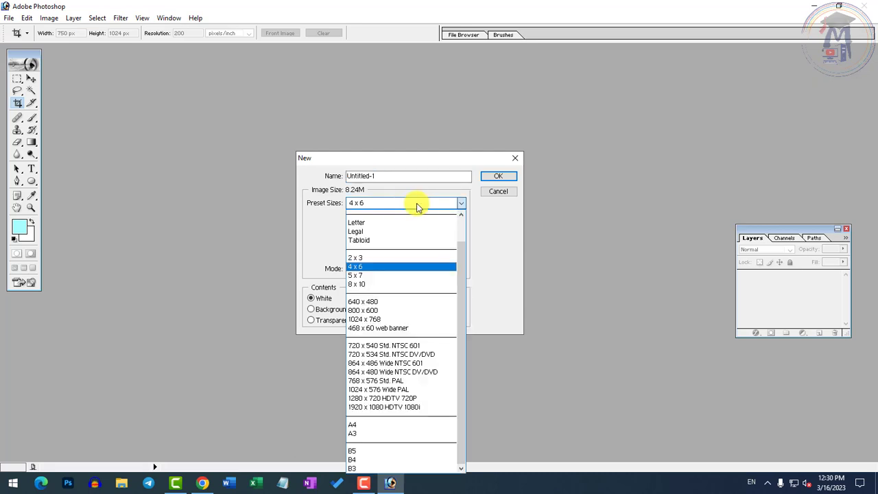
left_click(377, 266)
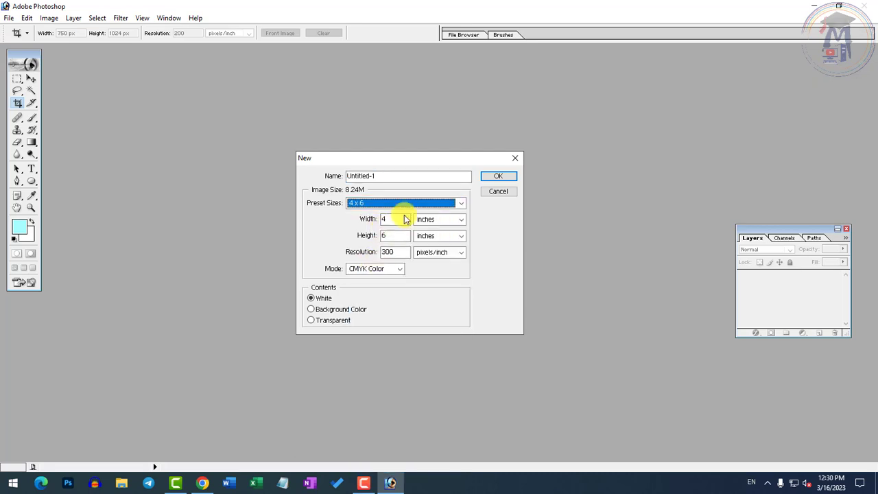
double_click(397, 253)
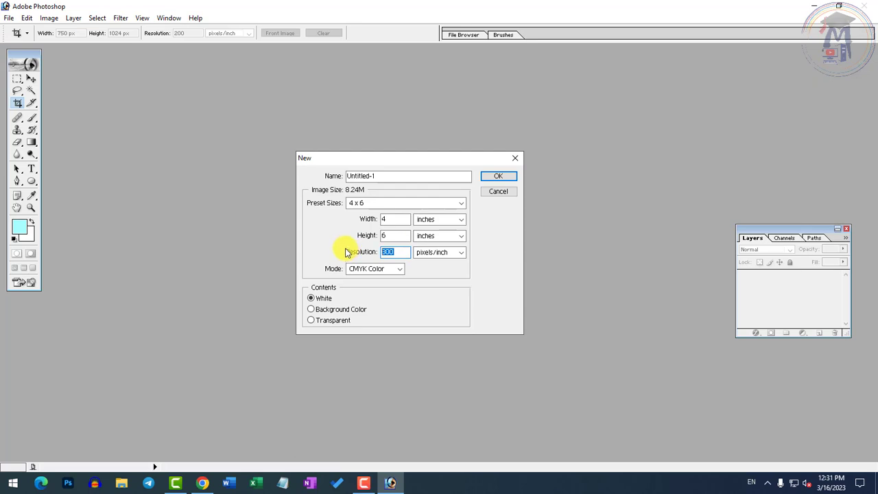
type("200")
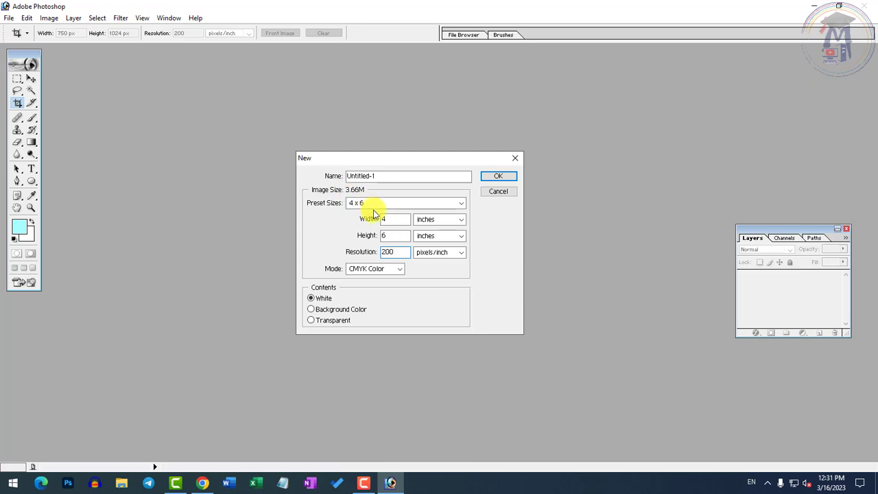
left_click_drag(393, 252, 374, 252)
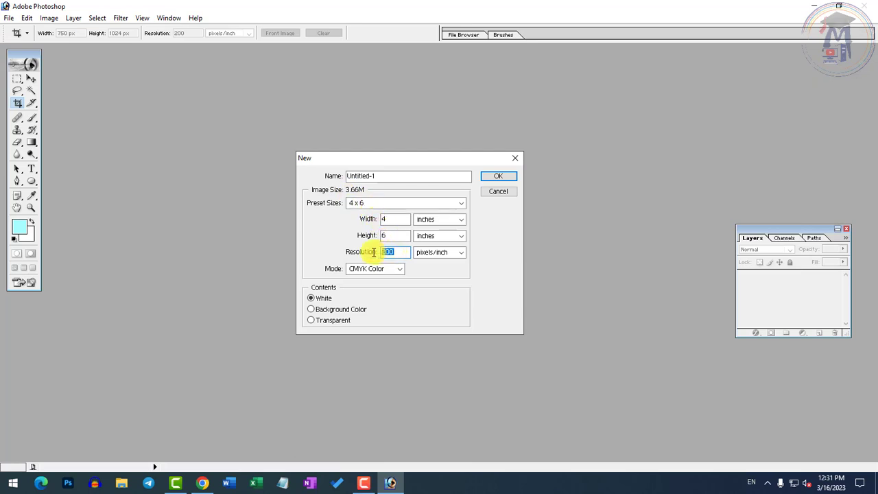
type("150")
left_click_drag(393, 252, 364, 252)
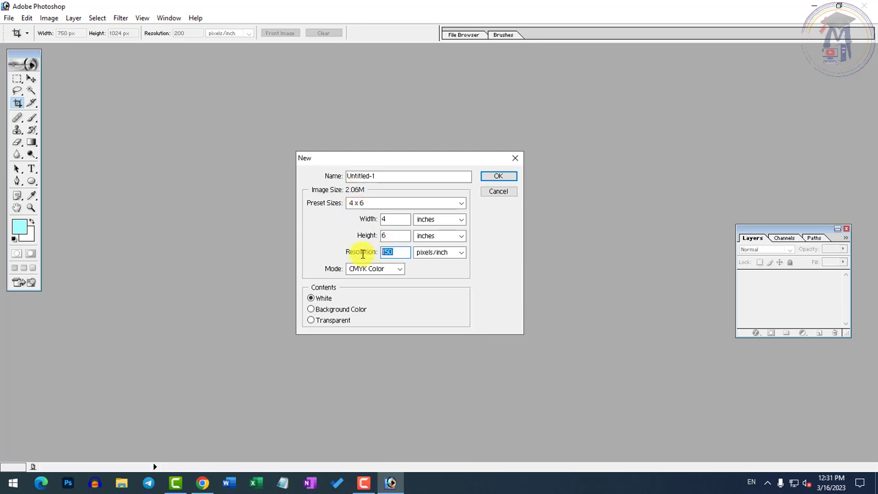
type("72")
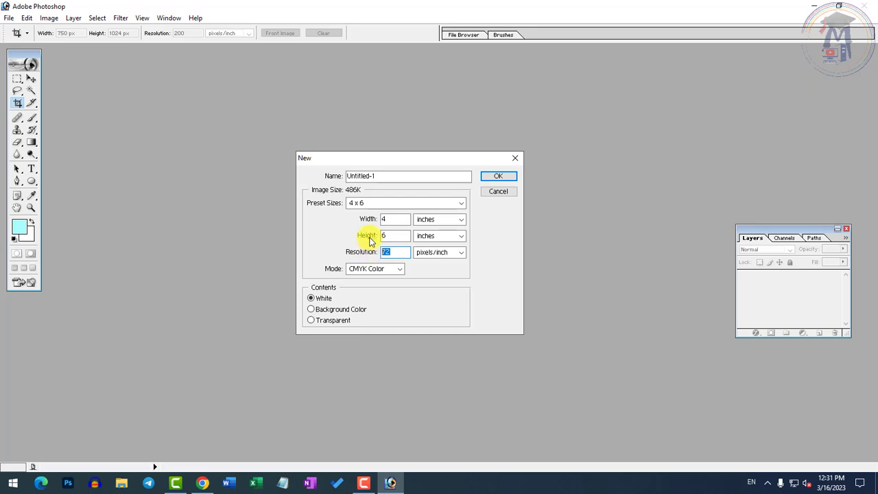
type("300")
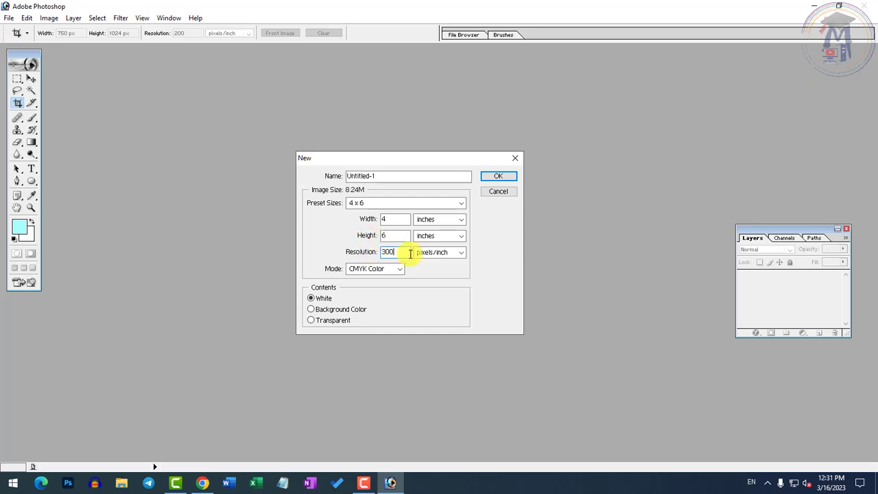
left_click(403, 270)
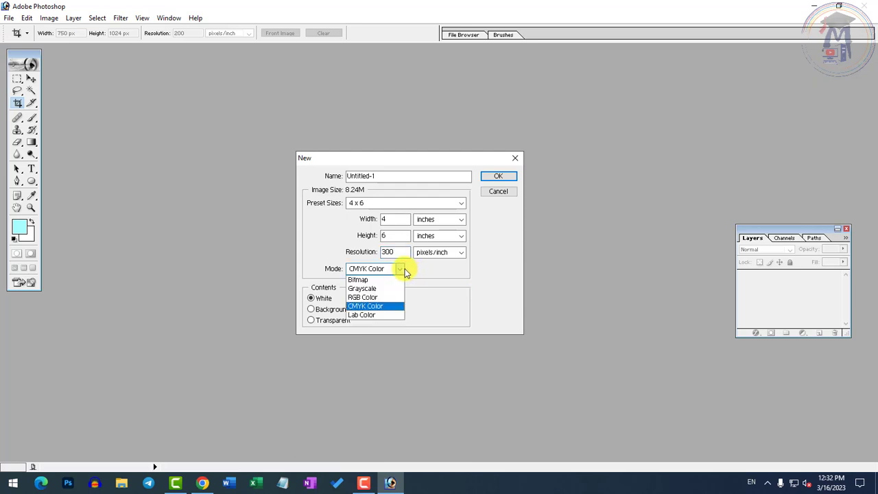
left_click(364, 297)
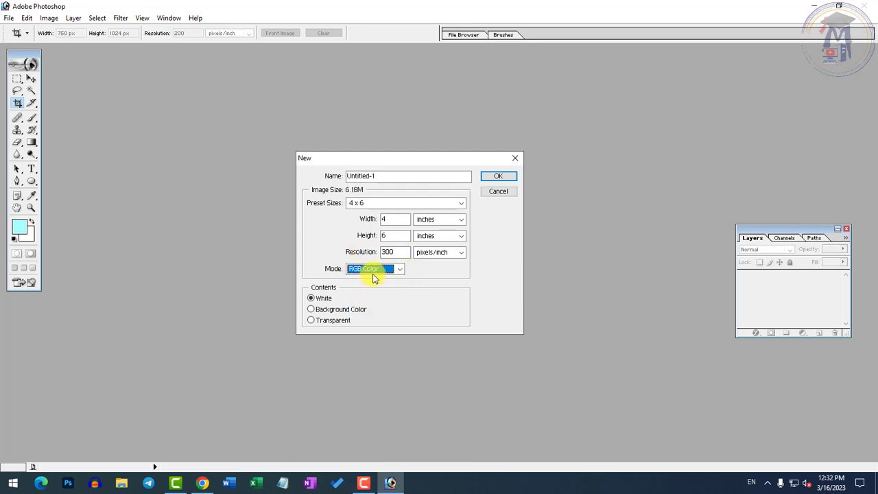
left_click(372, 272)
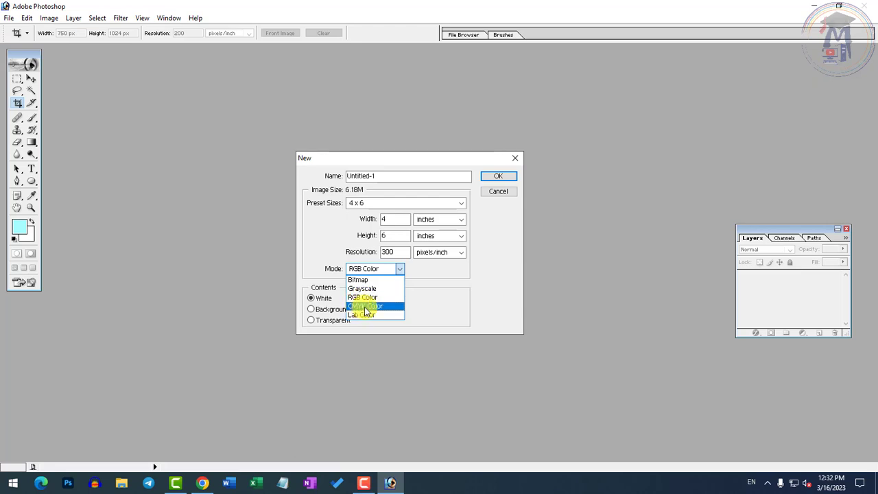
left_click(466, 304)
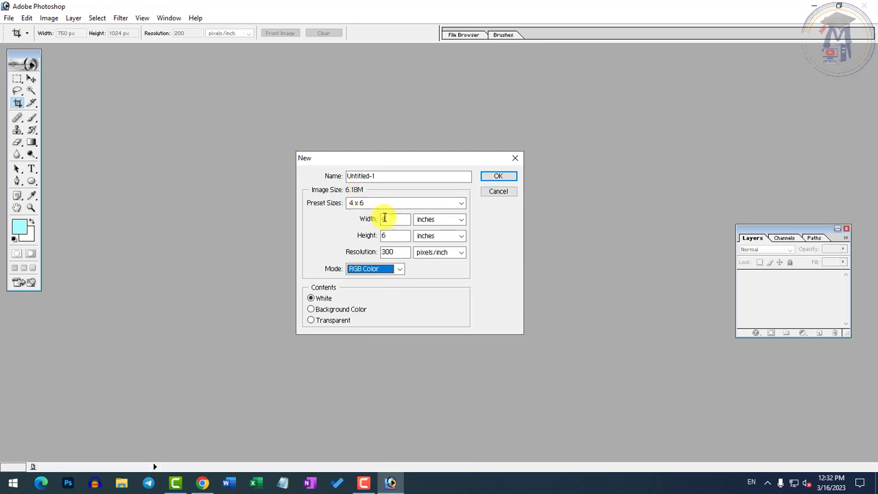
left_click(393, 270)
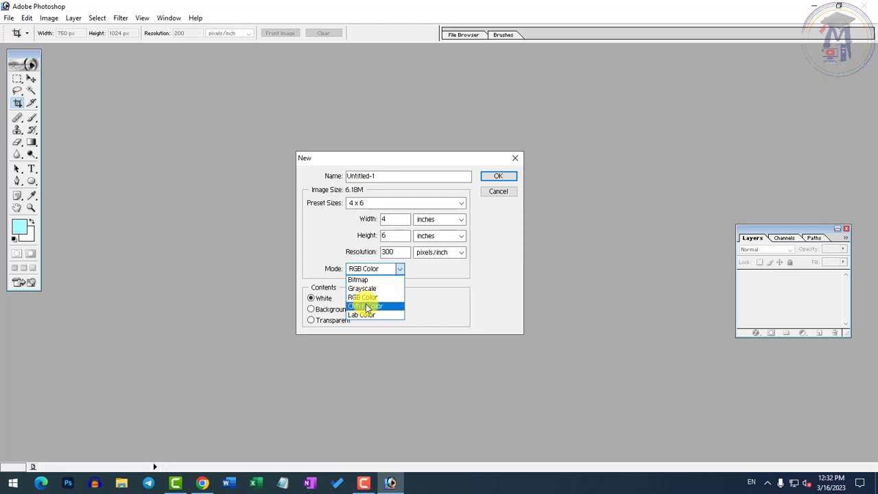
left_click(365, 305)
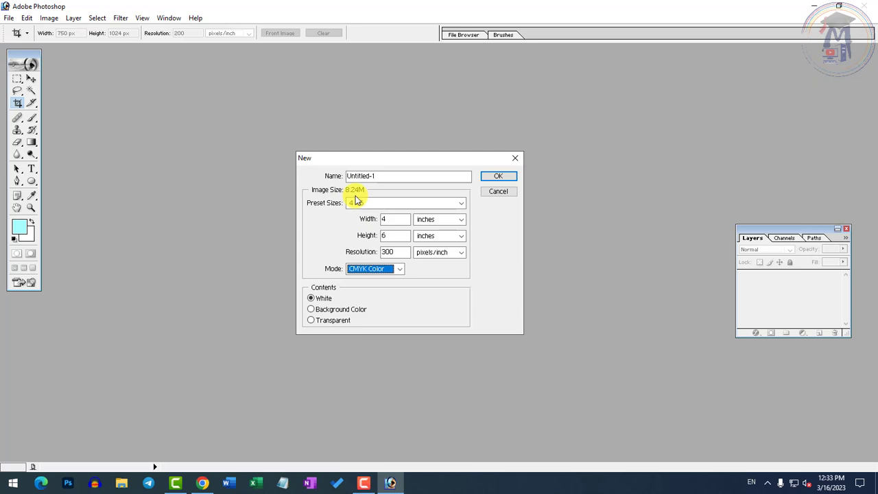
Set the new document's colour mode to RGB Color after briefly trying Grayscale
left_click(386, 273)
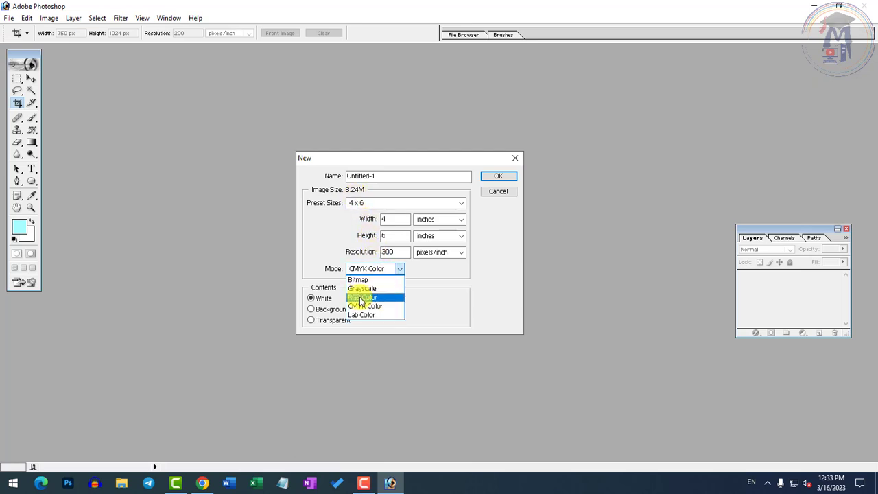
left_click(361, 297)
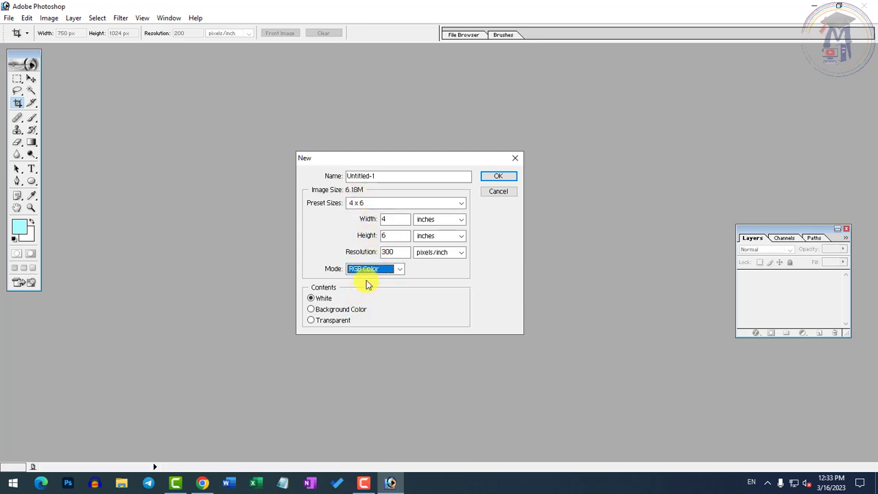
key("shift+Tab")
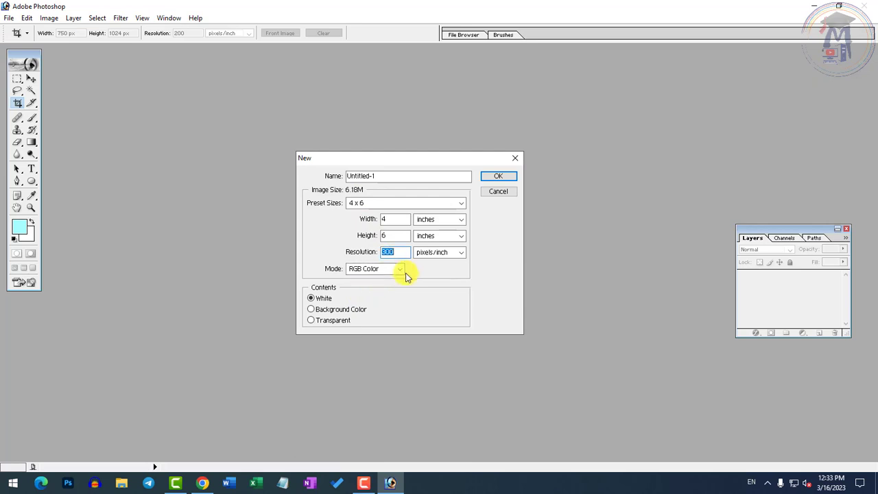
left_click(401, 271)
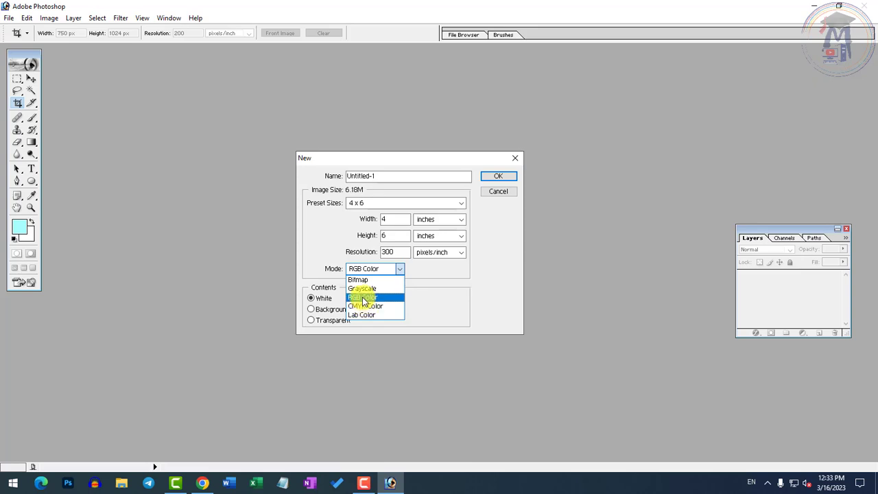
left_click(364, 297)
left_click(377, 269)
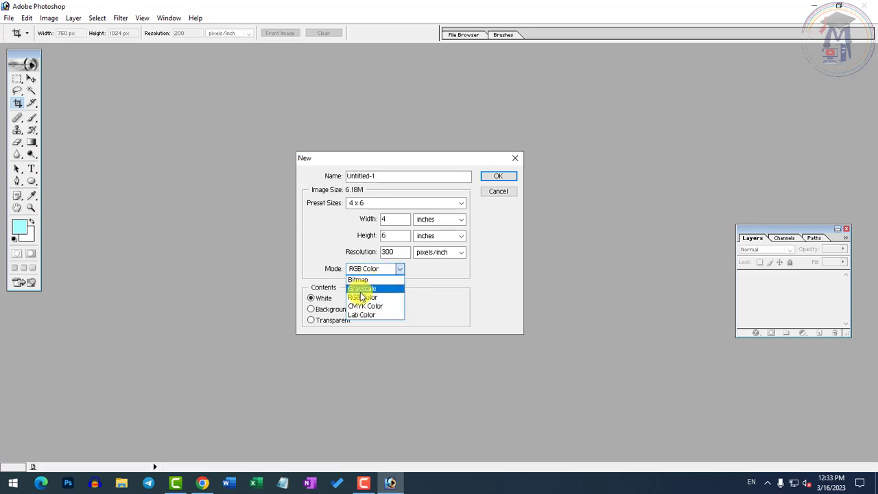
left_click(362, 289)
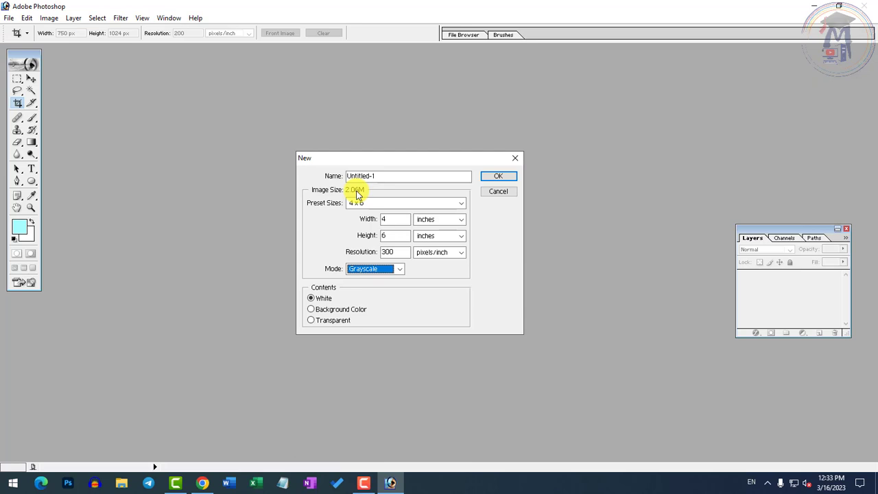
left_click(398, 270)
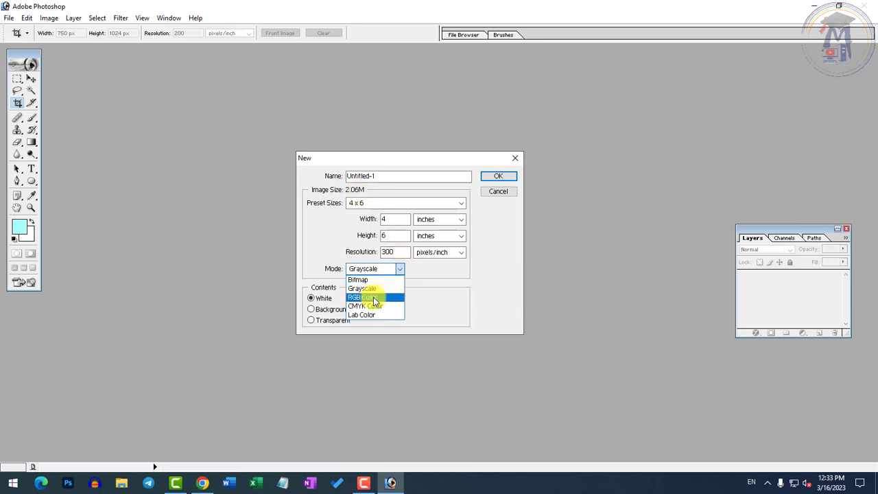
left_click(371, 298)
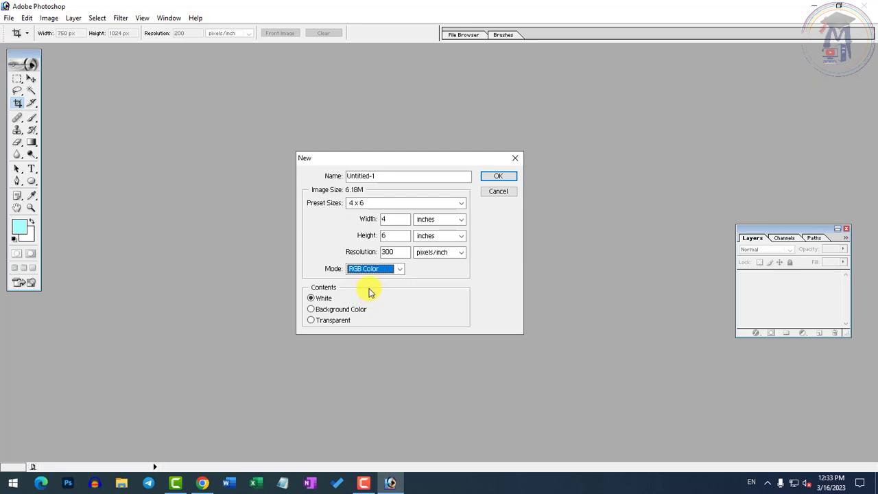
left_click(392, 268)
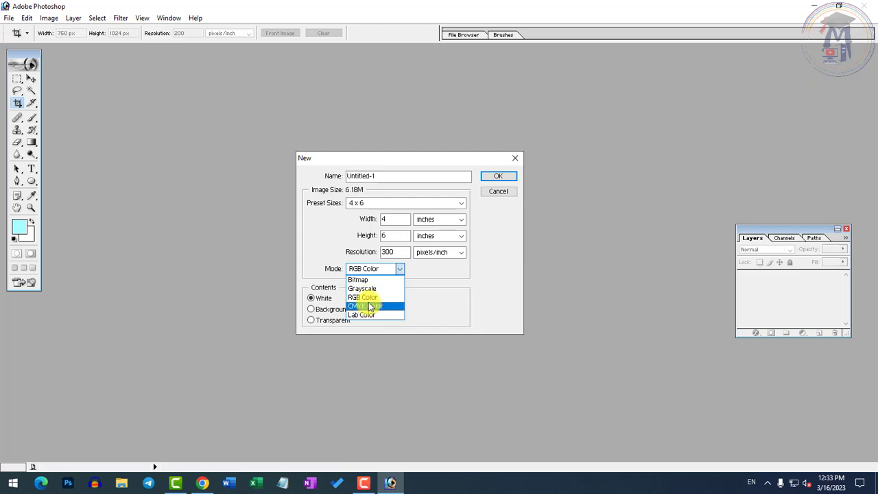
left_click(362, 297)
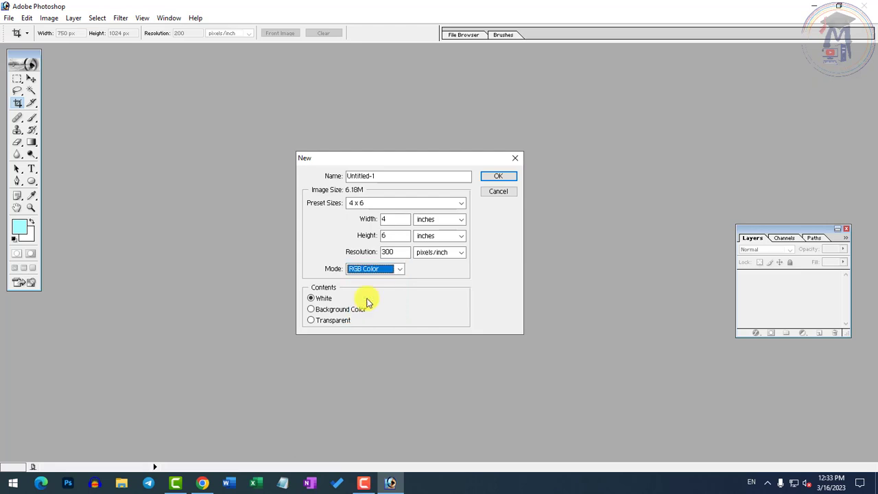
Keep White contents and create the 4 x 6 inch, 300 ppi RGB document
left_click(323, 299)
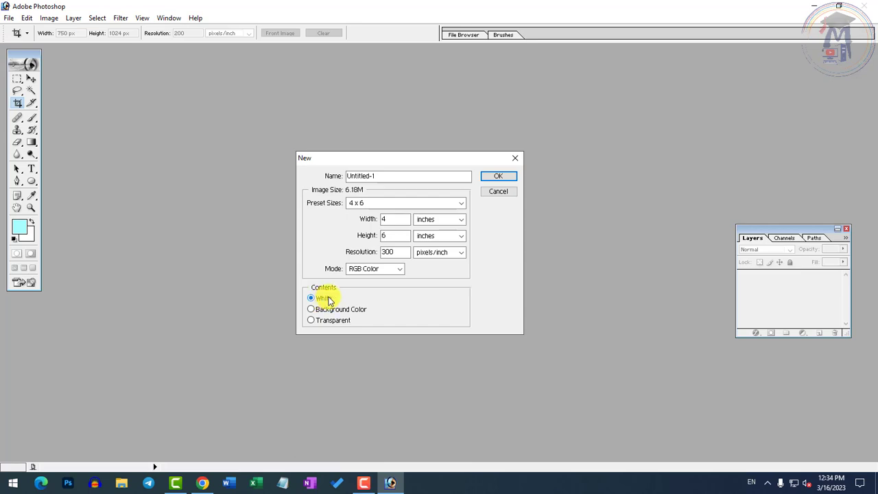
left_click(325, 300)
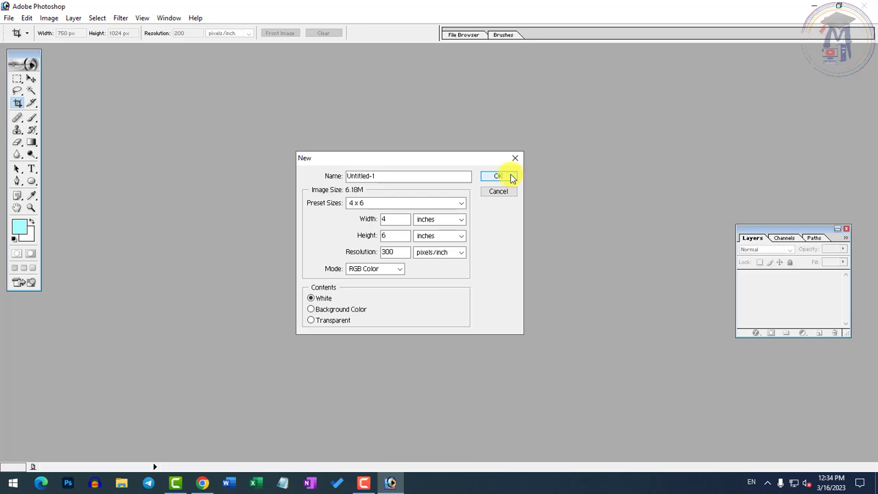
left_click(511, 177)
left_click(511, 178)
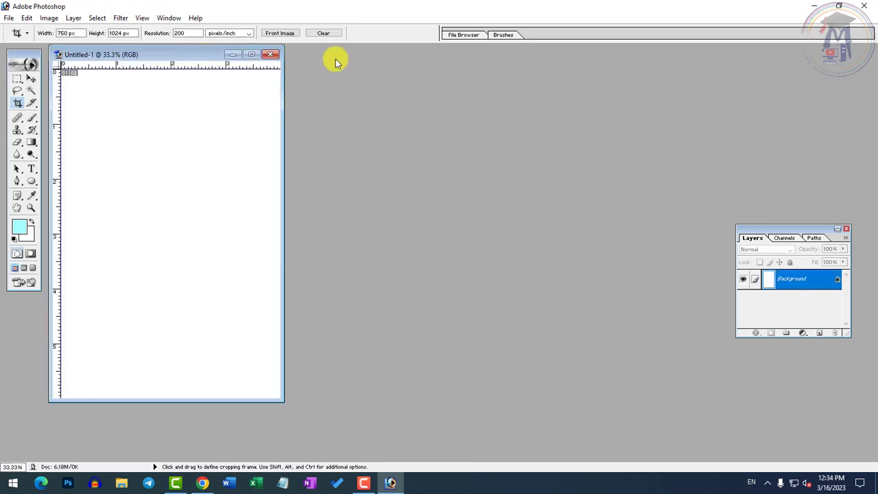
Drag the Untitled-1 window toward the centre of the workspace
left_click_drag(336, 61, 337, 59)
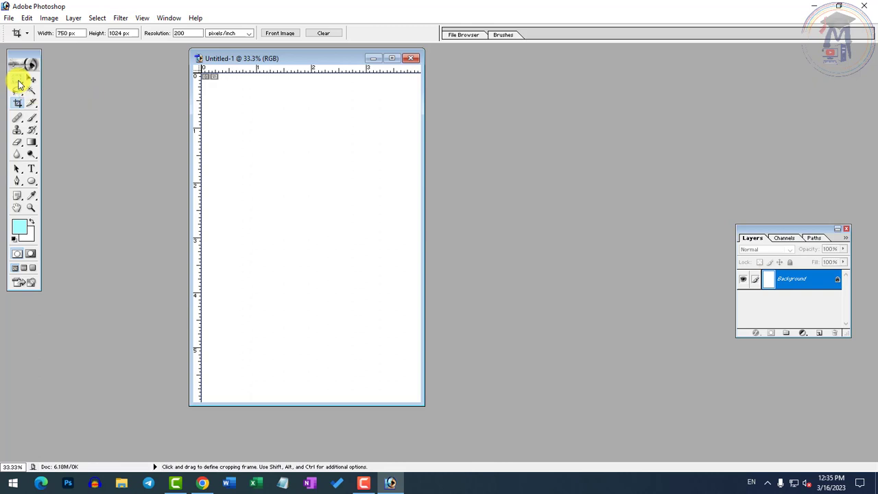
Try the Rectangular Marquee and Clone Stamp tools, then return to the marquee with M
left_click(19, 83)
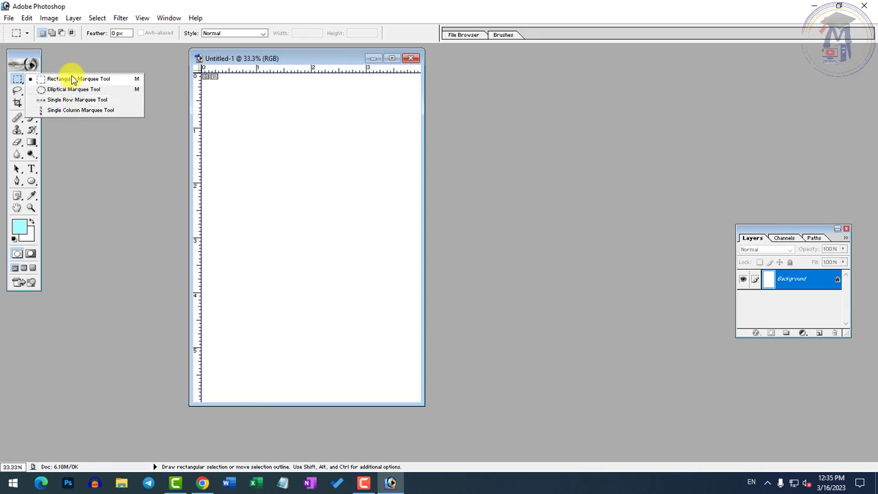
left_click(17, 82)
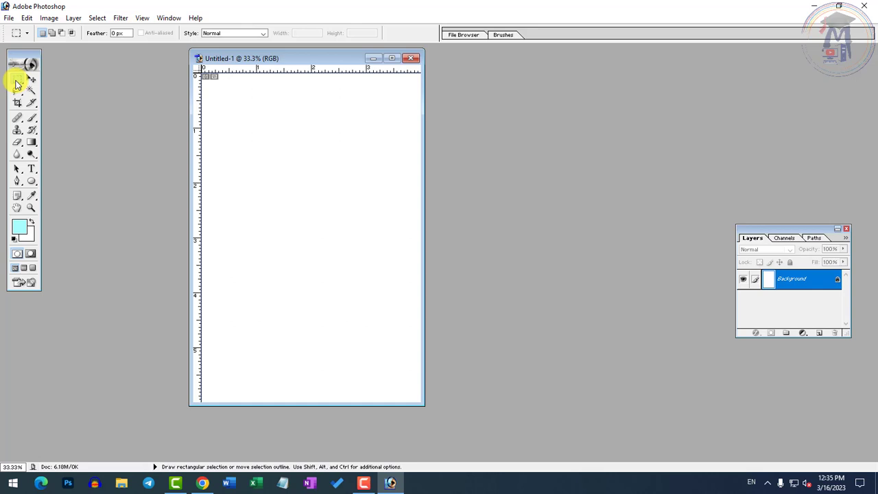
right_click(17, 84)
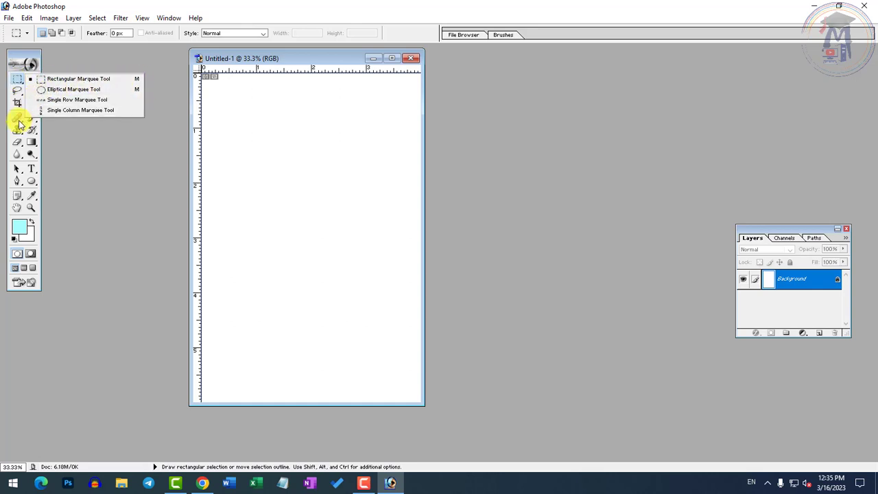
left_click(19, 132)
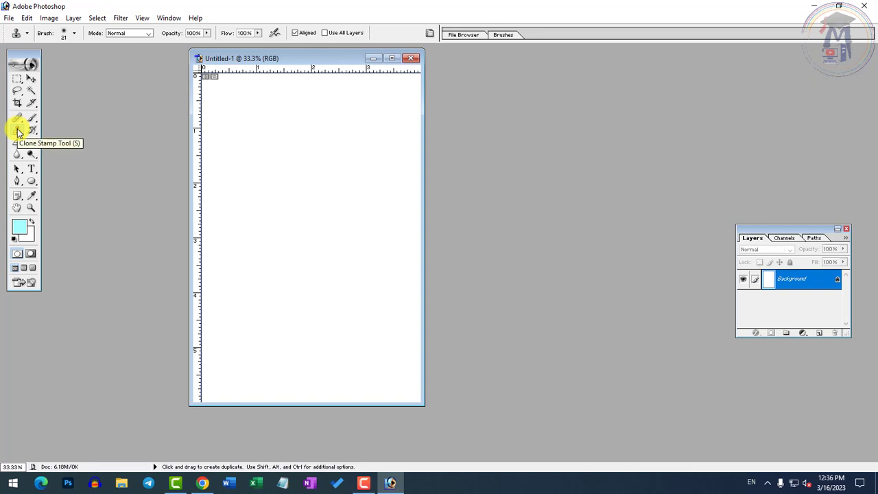
key("m")
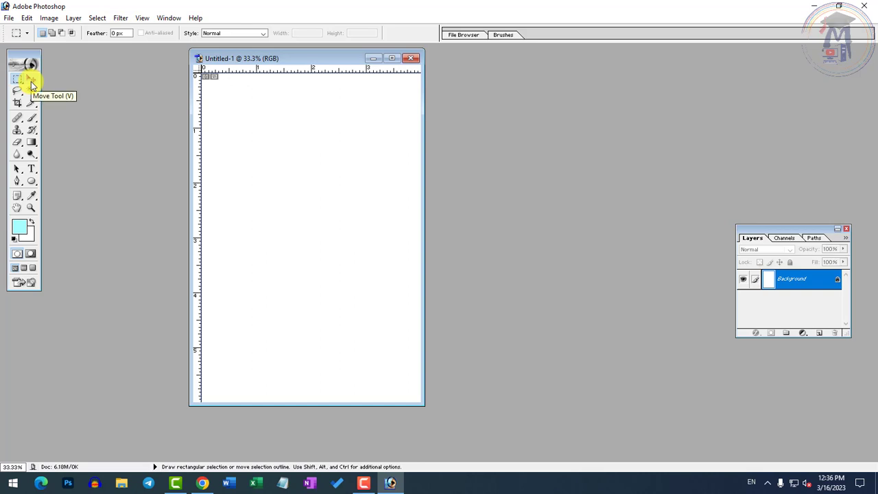
Cycle through the Move, Lasso and Magic Wand tools and view the marquee shape options
left_click(33, 82)
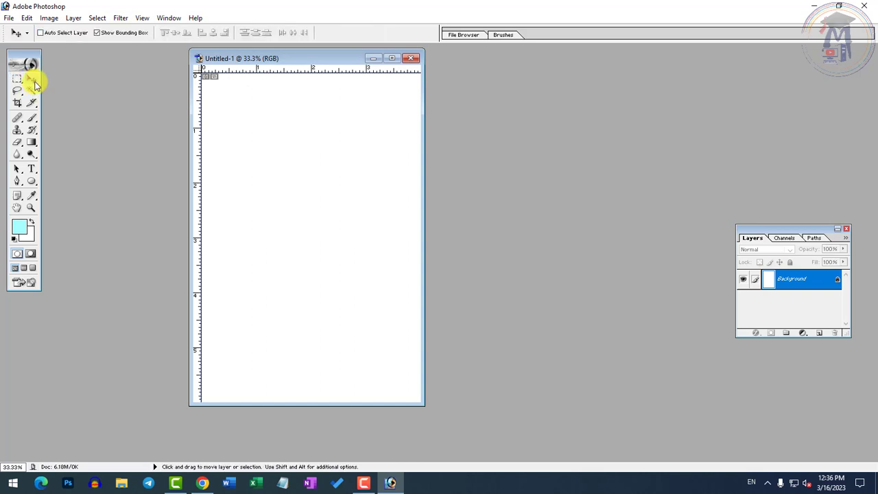
left_click(19, 82)
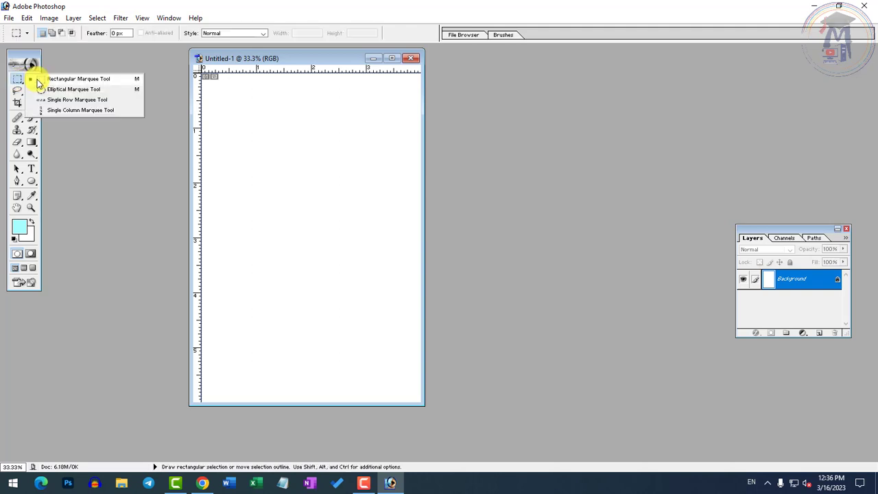
left_click(23, 88)
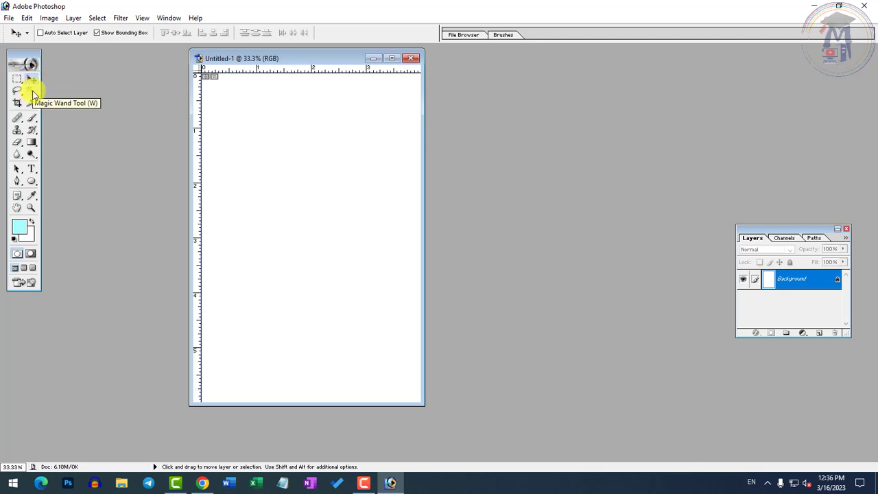
left_click(32, 90)
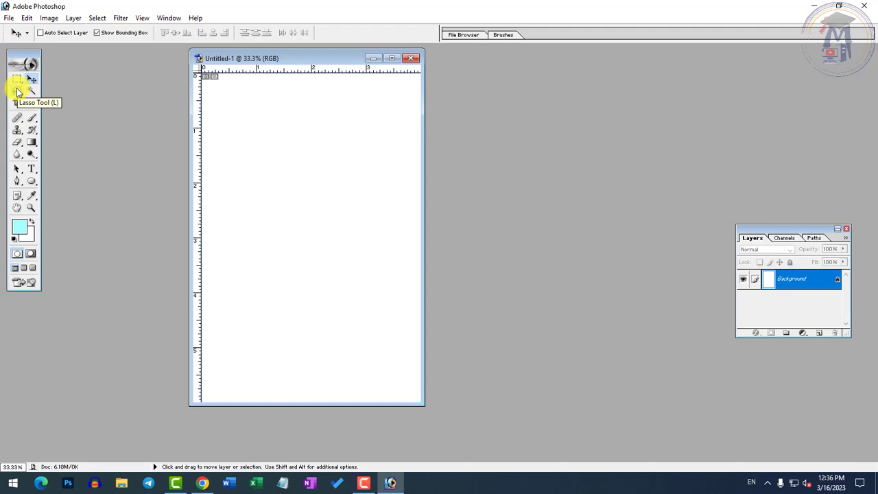
mouse_move(17, 80)
left_mouse_down()
mouse_move(37, 86)
mouse_move(45, 108)
left_mouse_up()
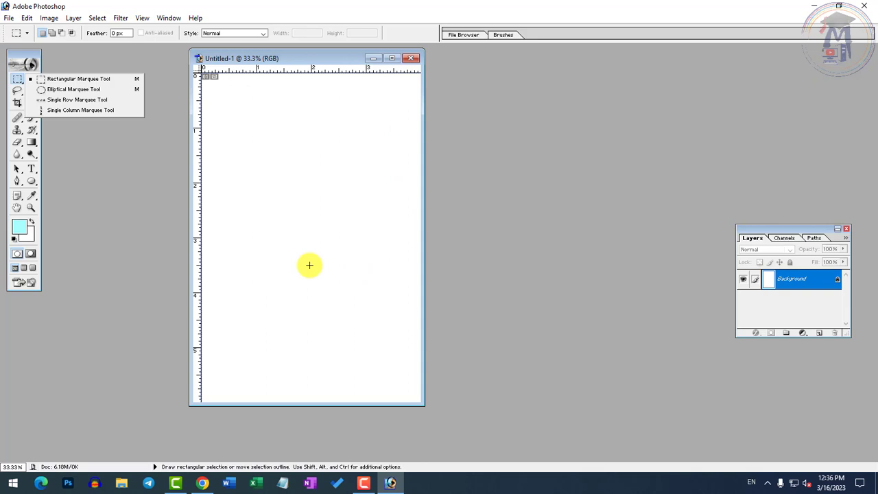
Bring up the File > Open dialog and cancel it
left_click(8, 17)
left_click(26, 44)
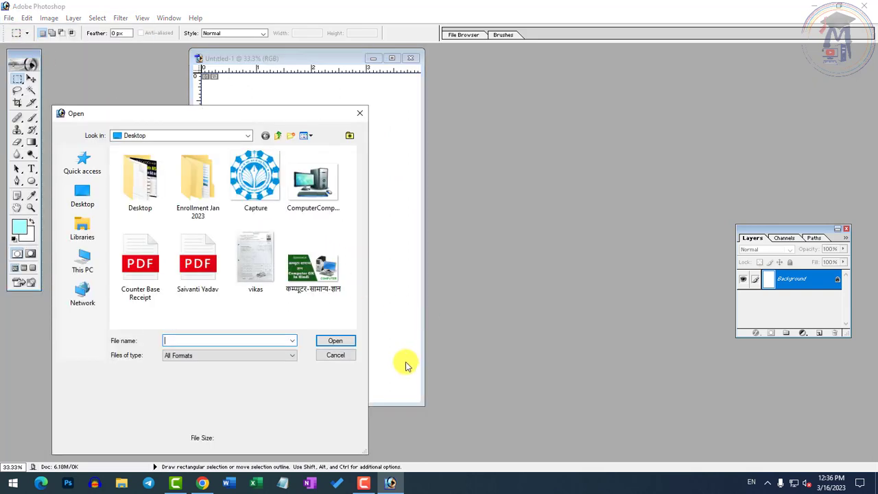
left_click(334, 362)
Bring Chrome forward, load Google in a new tab and search for 'allu arjun'
left_click(202, 481)
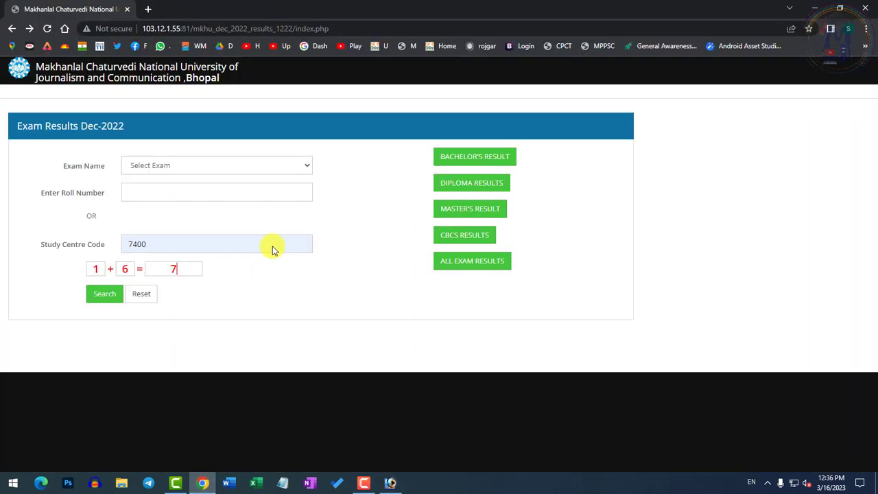
left_click(147, 9)
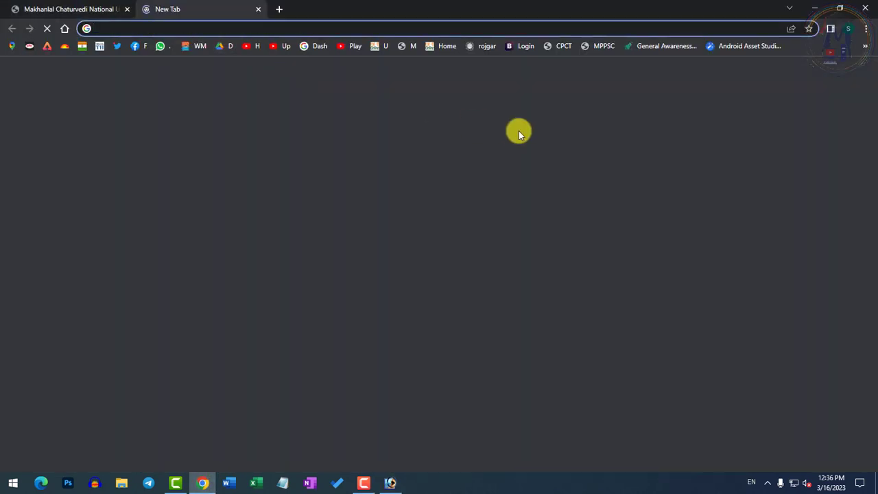
type("go")
key("Return")
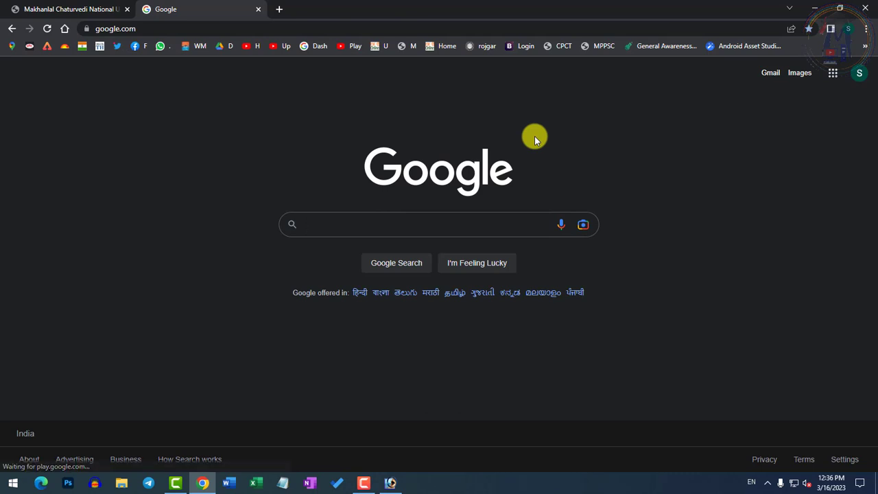
type("a")
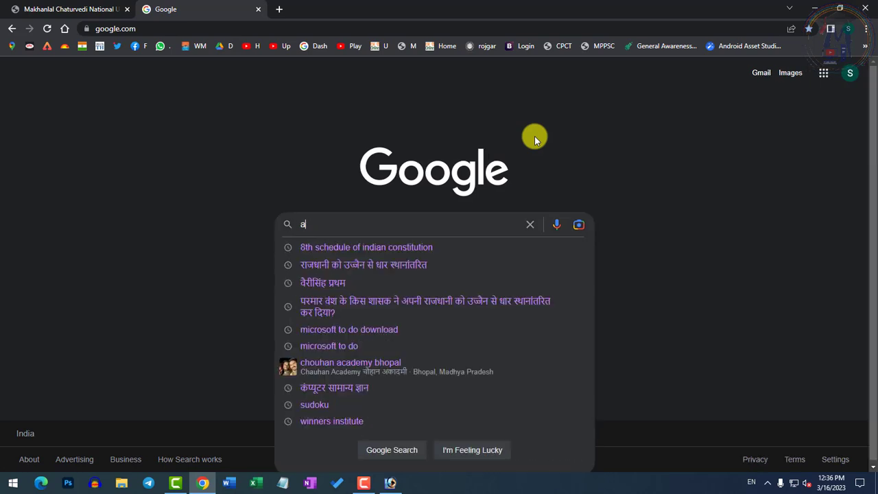
type("llu ar")
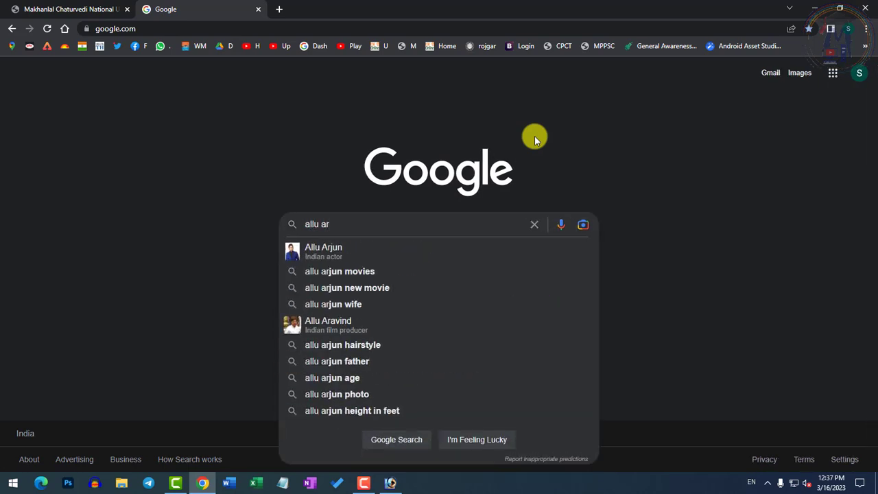
type("jun")
key("Return")
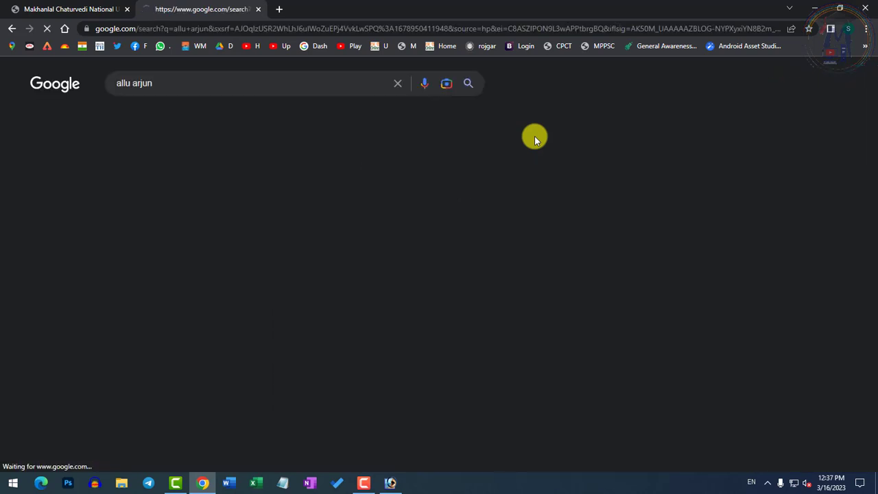
View the image results, preview The New Indian Express photo, then return to Google home
left_click(177, 117)
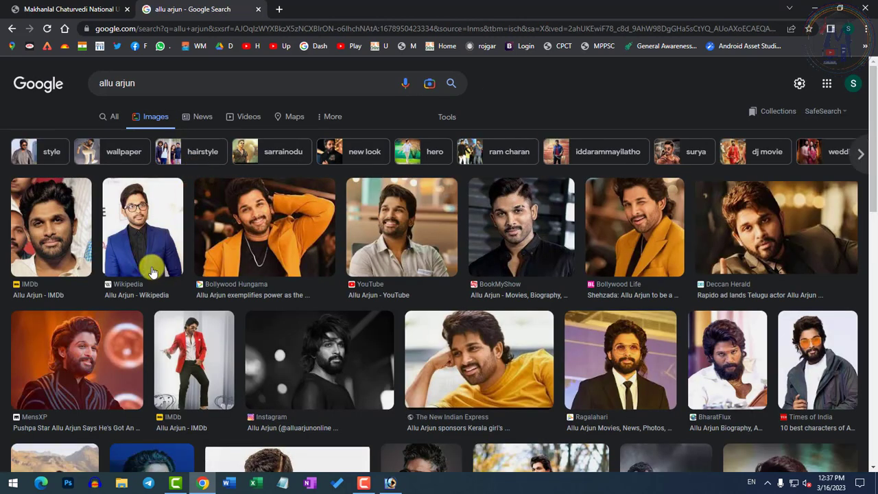
left_click(482, 367)
scroll(378, 373, "down", 3)
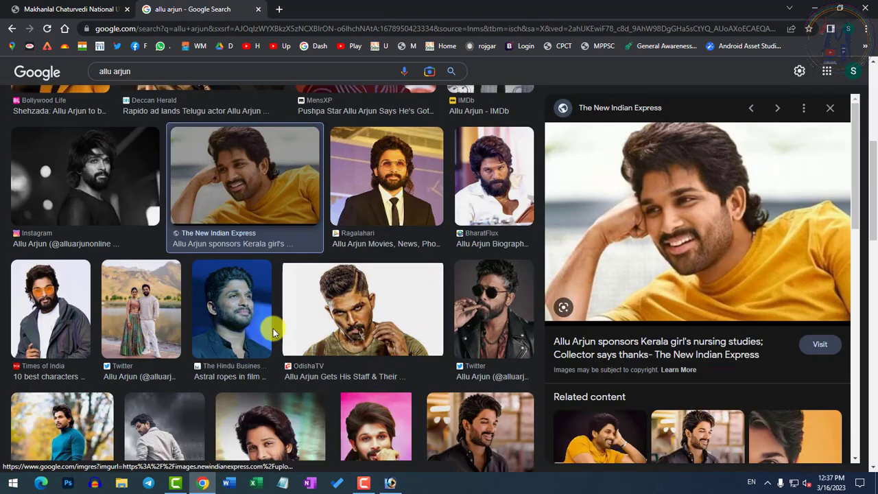
scroll(273, 328, "down", 2)
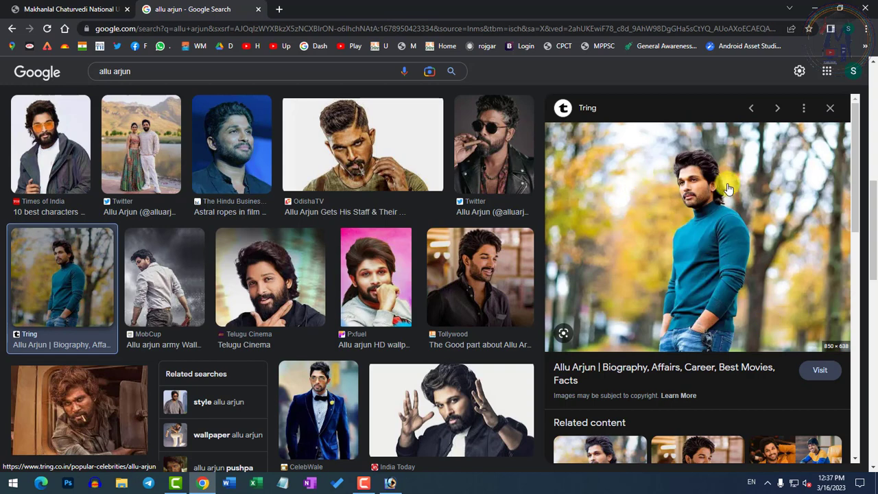
scroll(340, 217, "down", 5)
scroll(340, 216, "up", 5)
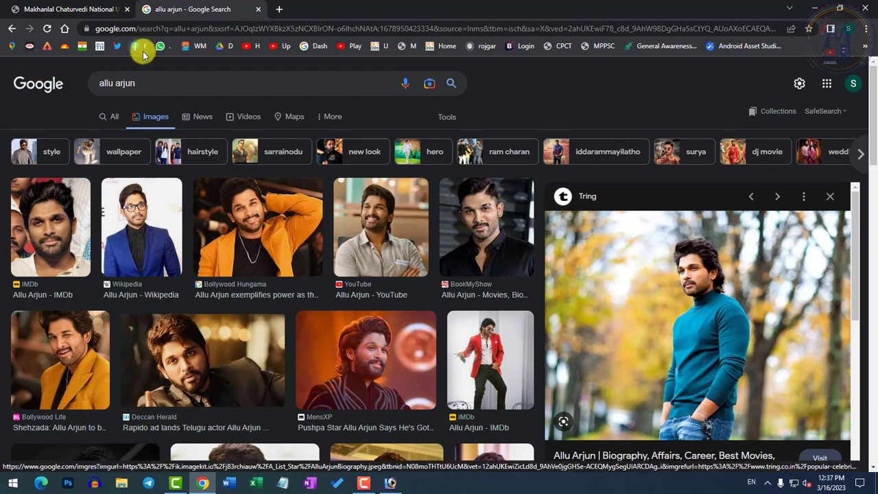
left_click(64, 30)
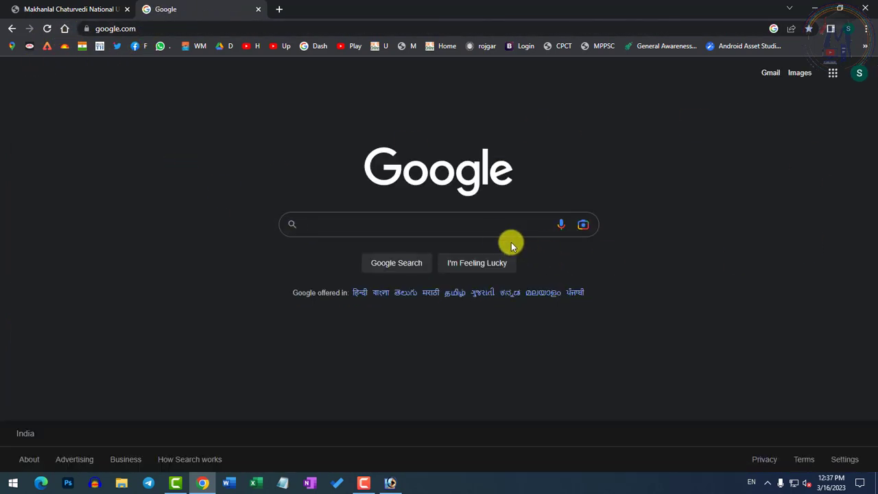
Search Google again for 'allu arjun' and switch to the image results
left_click(387, 227)
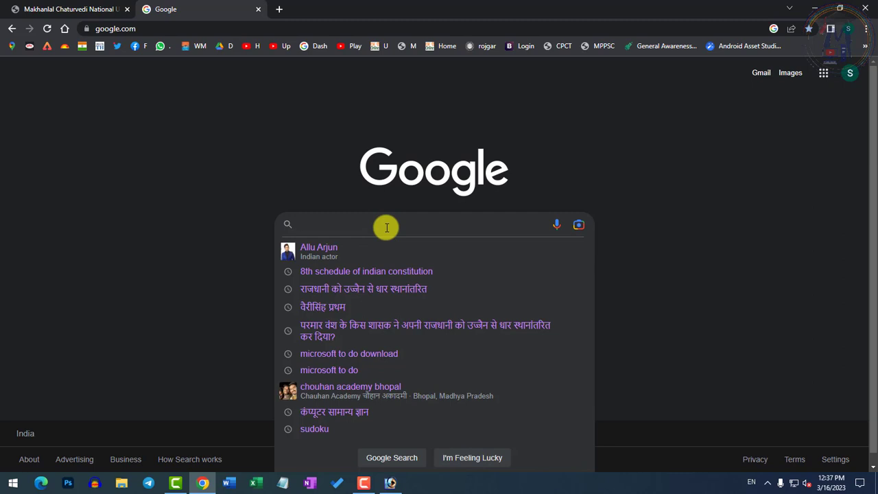
type("all")
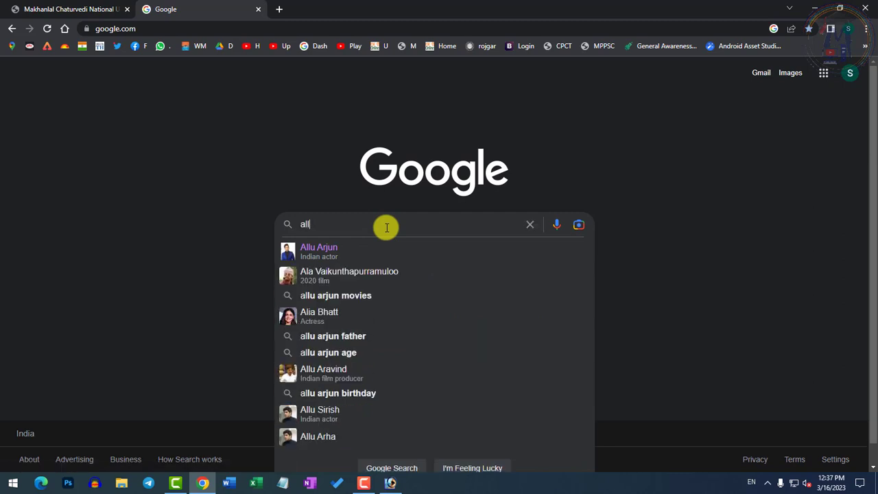
type("u arjun")
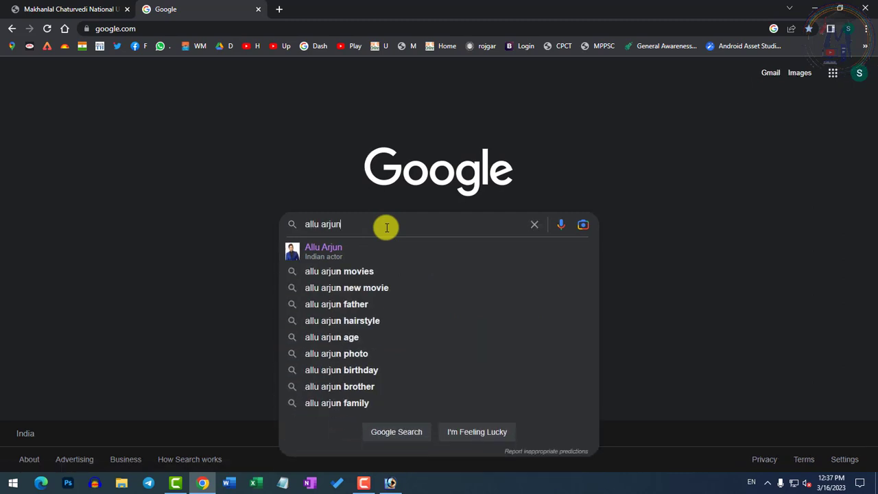
key("Return")
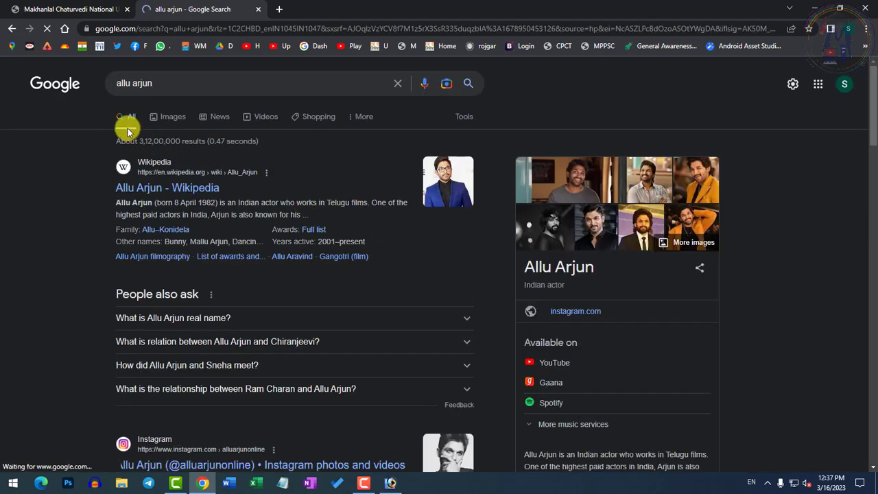
scroll(160, 280, "down", 4)
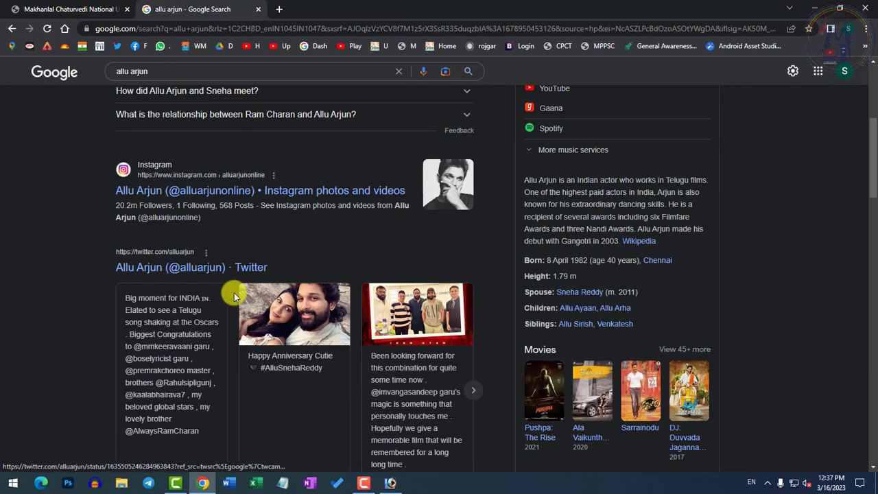
scroll(686, 370, "up", 2)
scroll(563, 384, "up", 2)
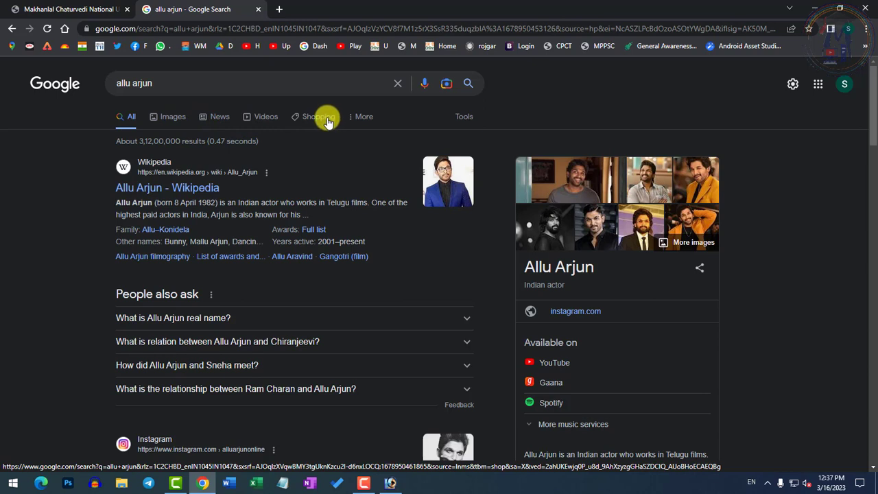
left_click(168, 118)
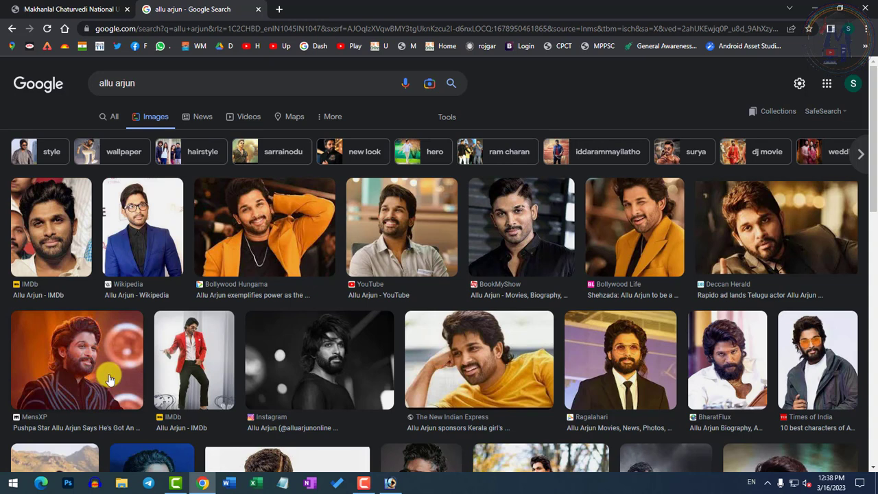
Filter the images to Large size and preview a photo of him in a grey shirt
left_click(450, 125)
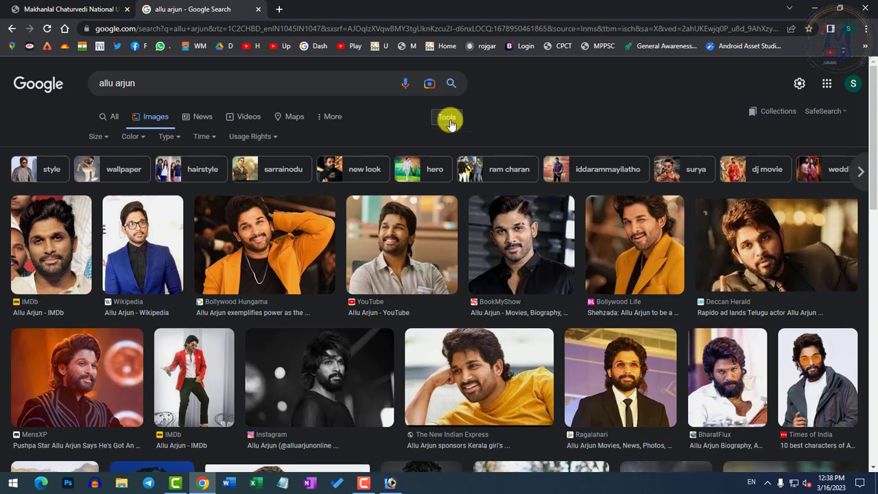
left_click(105, 142)
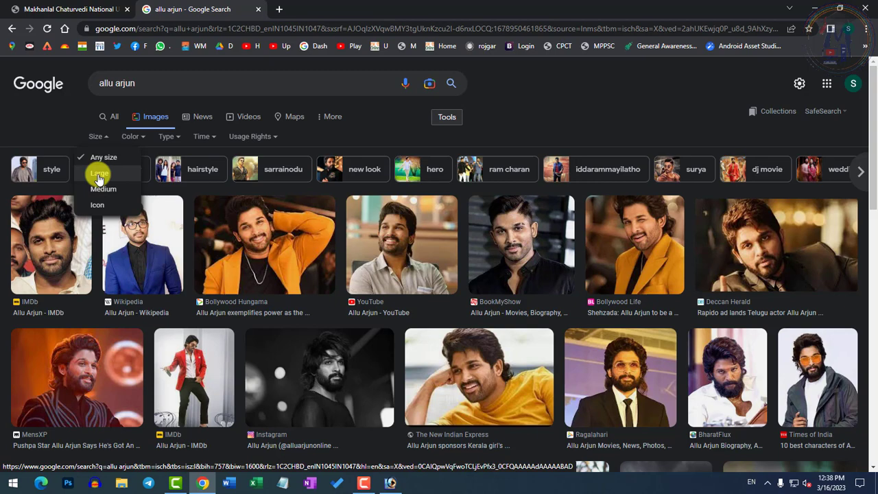
left_click(98, 175)
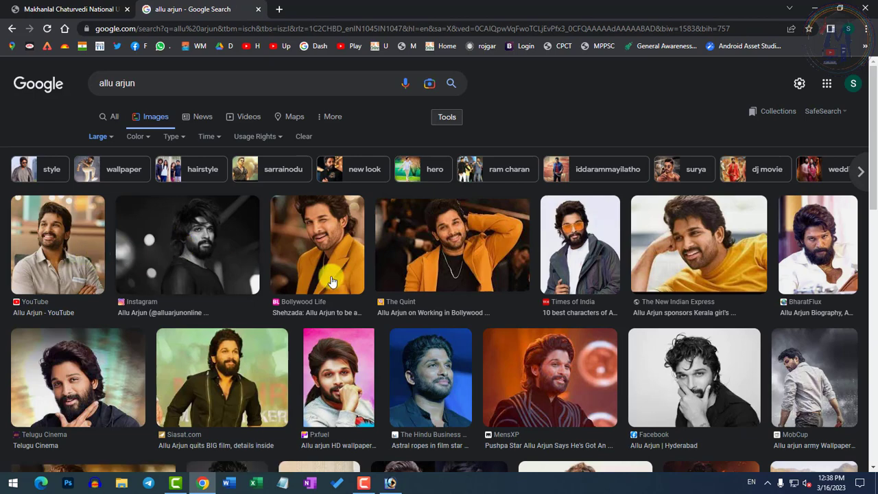
left_click(69, 259)
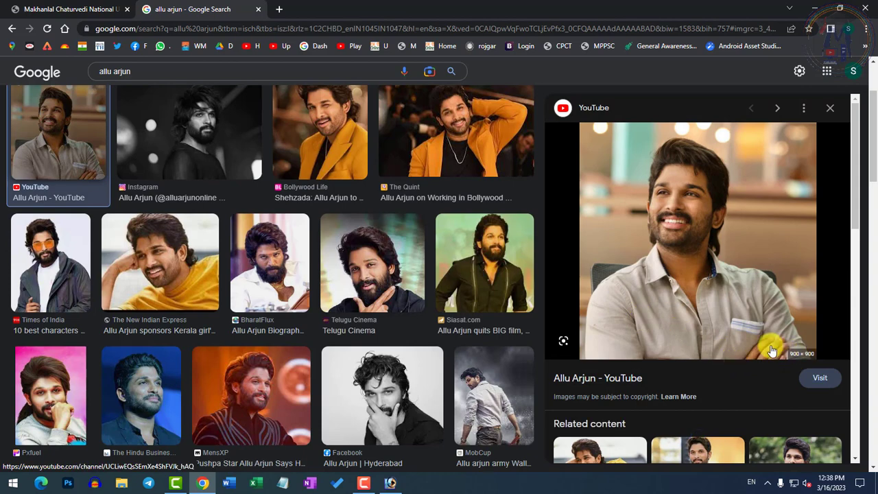
scroll(95, 292, "down", 3)
scroll(241, 316, "down", 2)
scroll(241, 316, "up", 3)
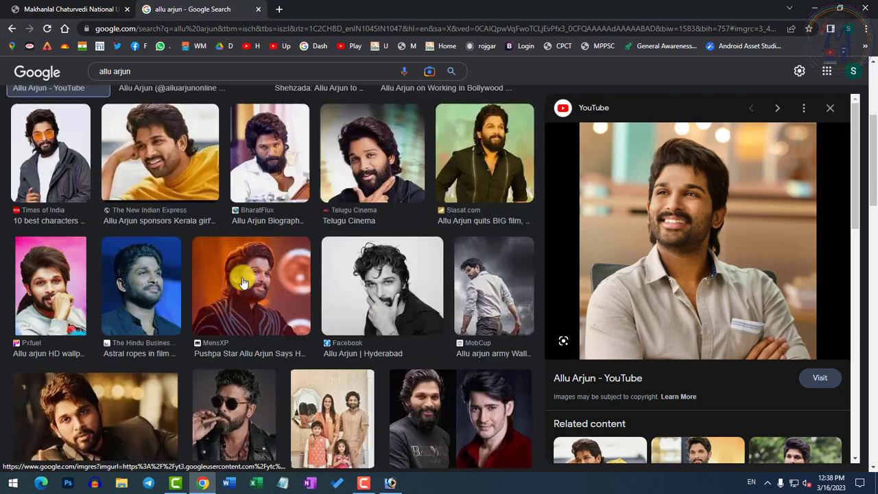
scroll(235, 270, "up", 3)
Refine the search to 'allu arjun full hd', filter to Large, and preview the 1,067 × 1,600 navy blazer photo
left_click(155, 87)
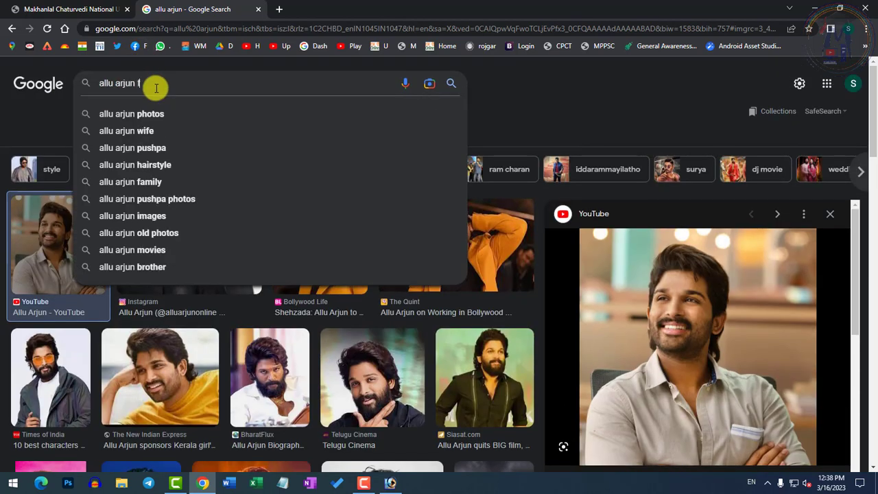
type("full hd")
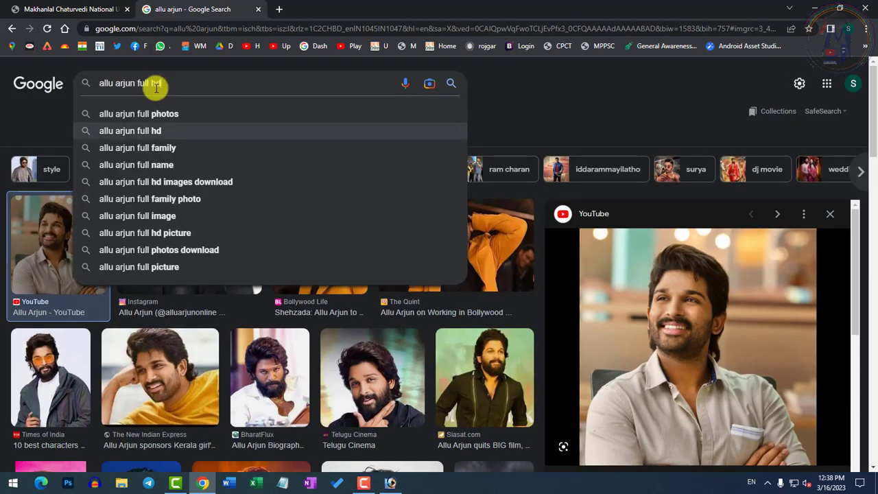
key("Return")
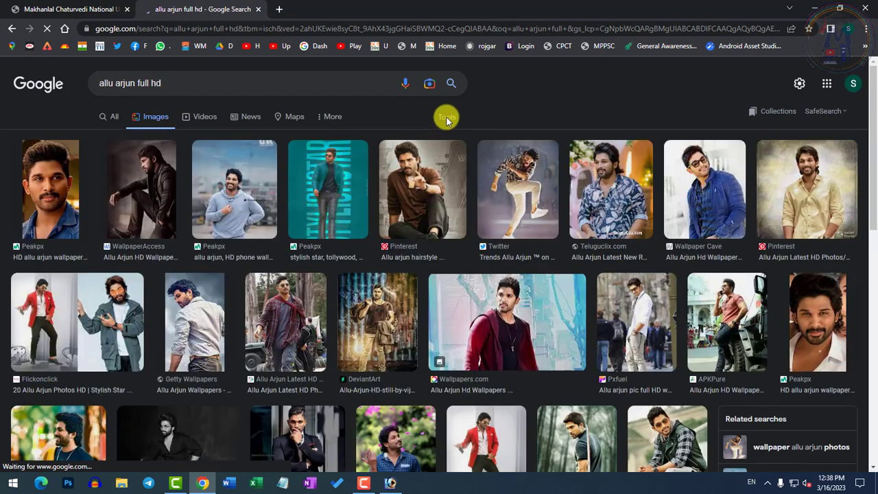
left_click(446, 117)
left_click(96, 138)
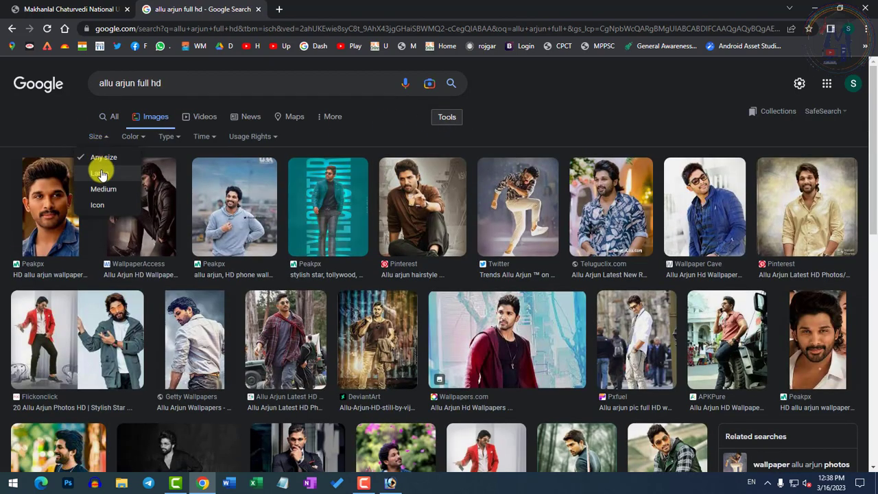
left_click(100, 173)
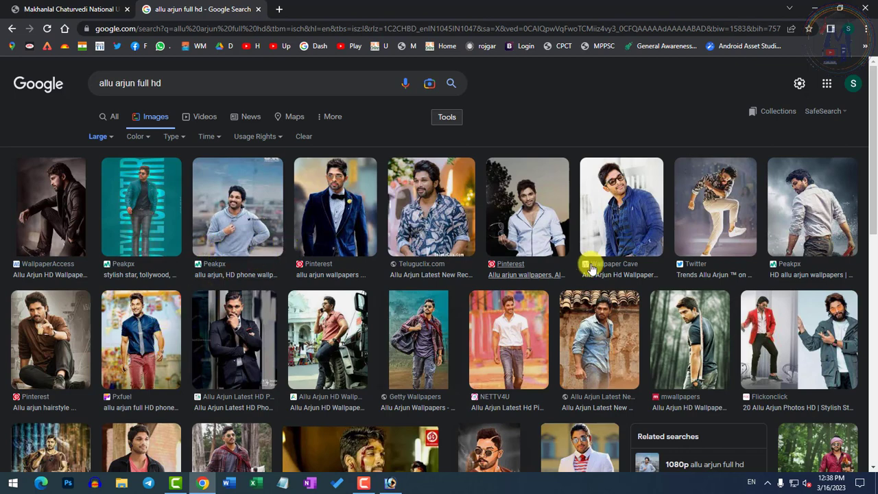
left_click(264, 219)
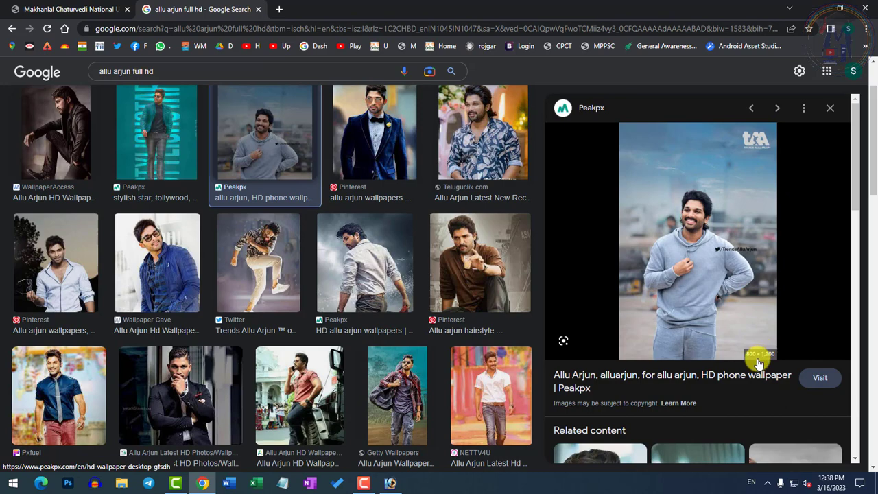
left_click(362, 151)
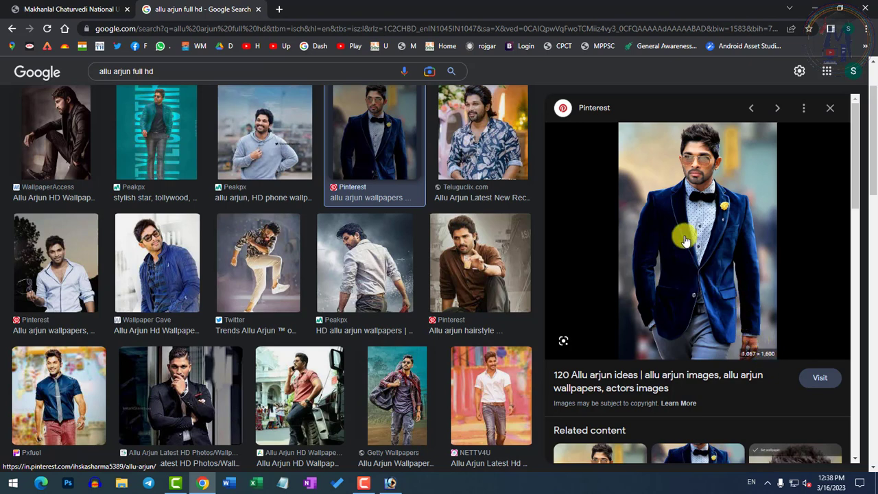
Save the navy blazer photo to the Desktop as 'allu arjun.jpg' and return to Photoshop
right_click(677, 210)
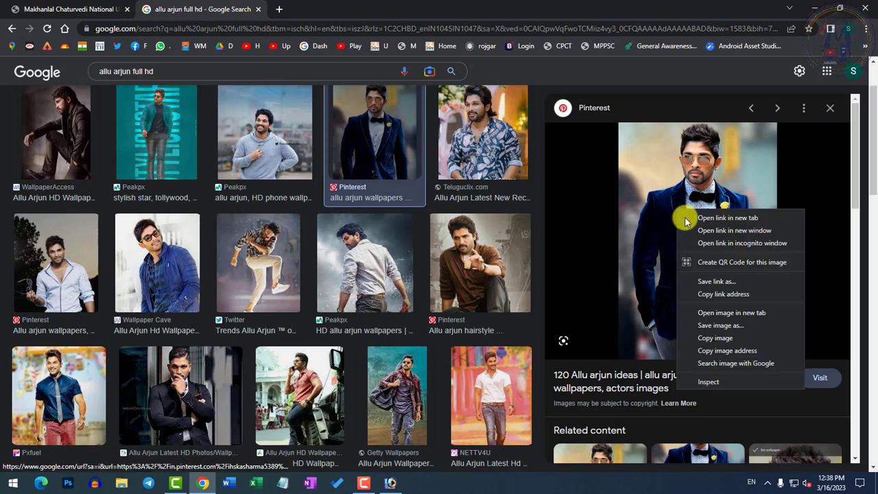
left_click(718, 326)
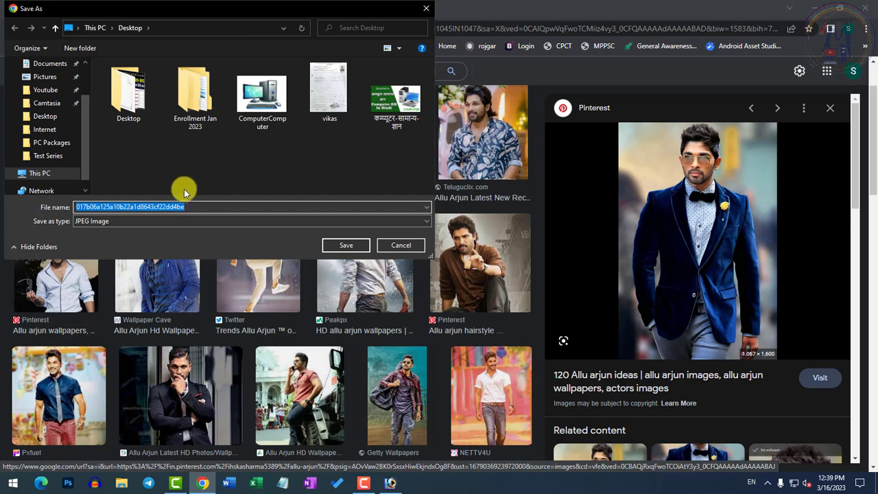
type("arr")
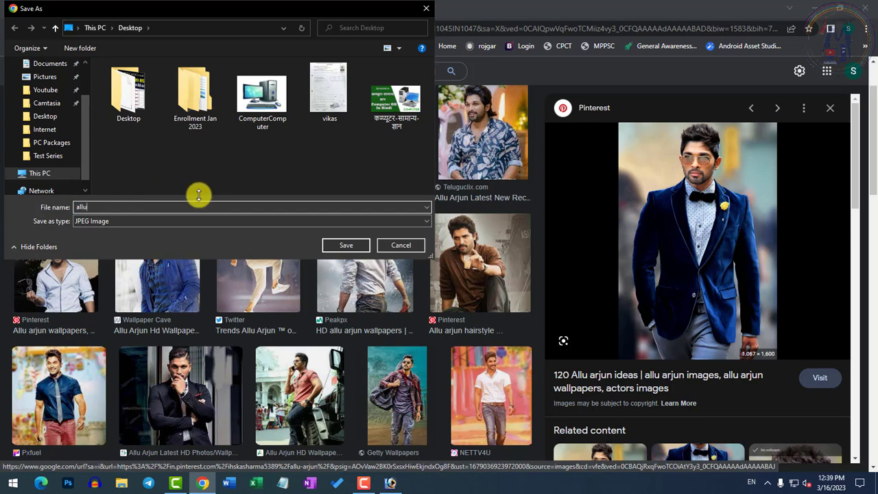
key("Return")
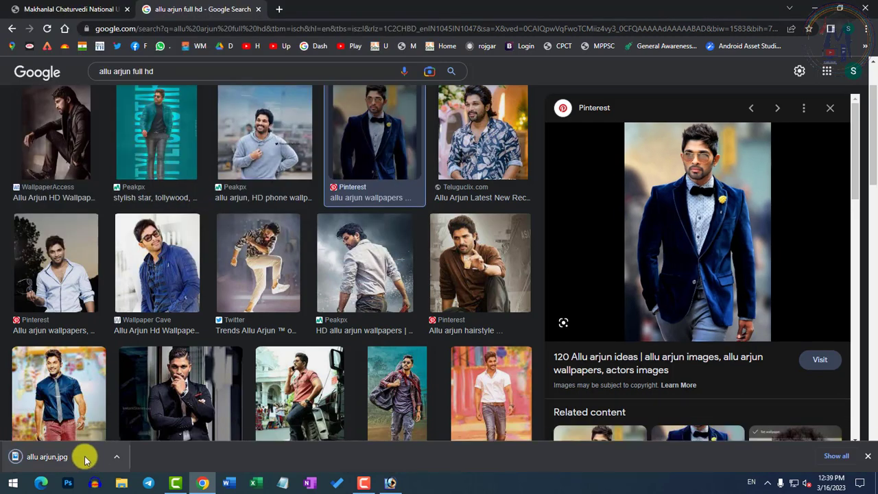
left_click(390, 483)
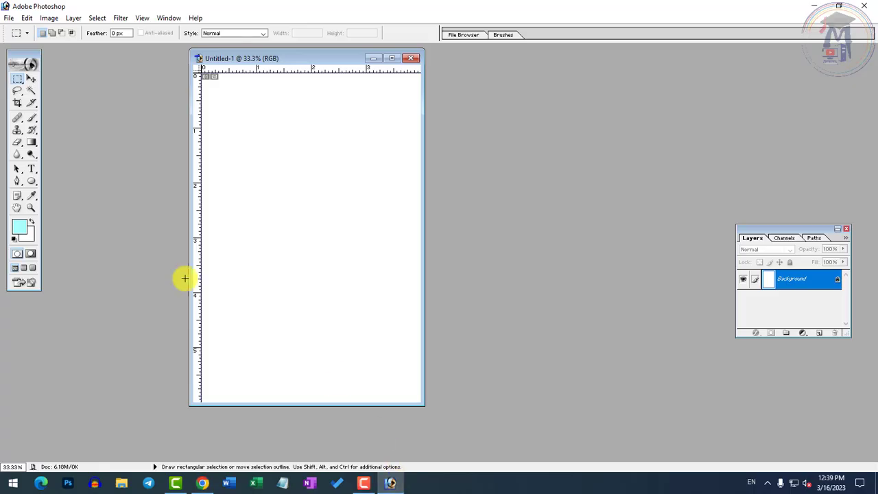
Open allu arjun.jpg from the Desktop in Photoshop, then close it
left_click(10, 17)
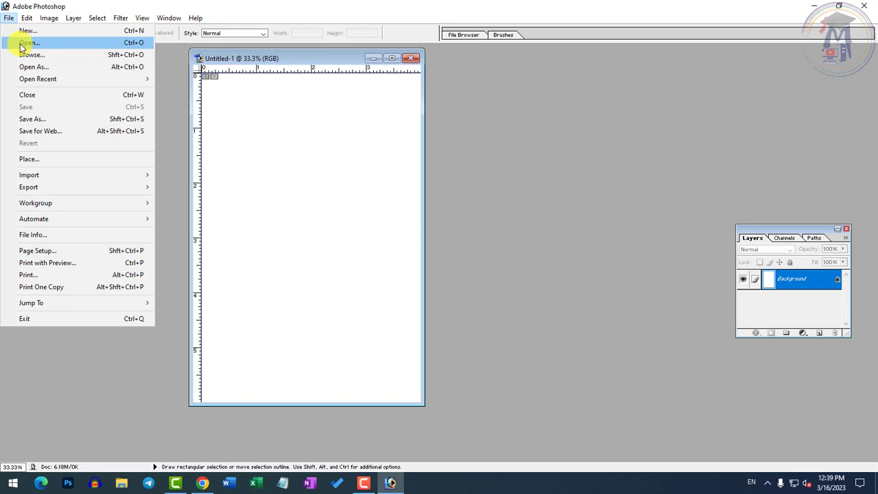
left_click(21, 45)
left_click(249, 179)
left_click(339, 343)
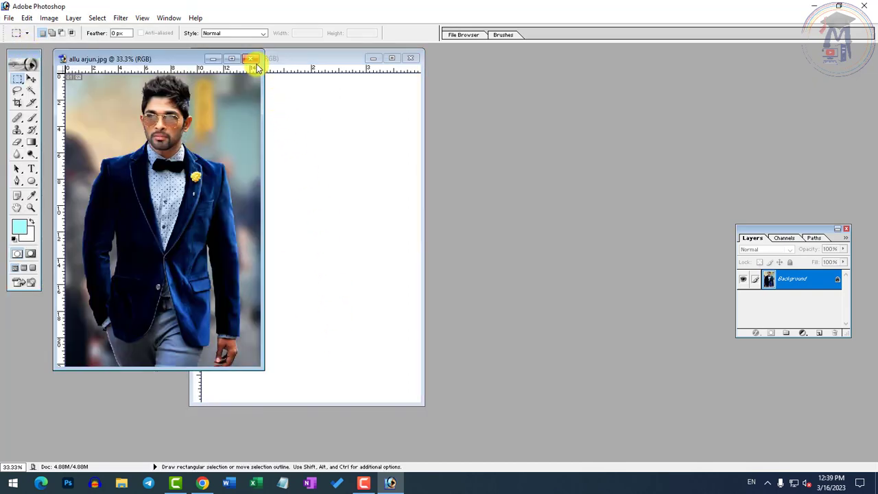
left_click(252, 58)
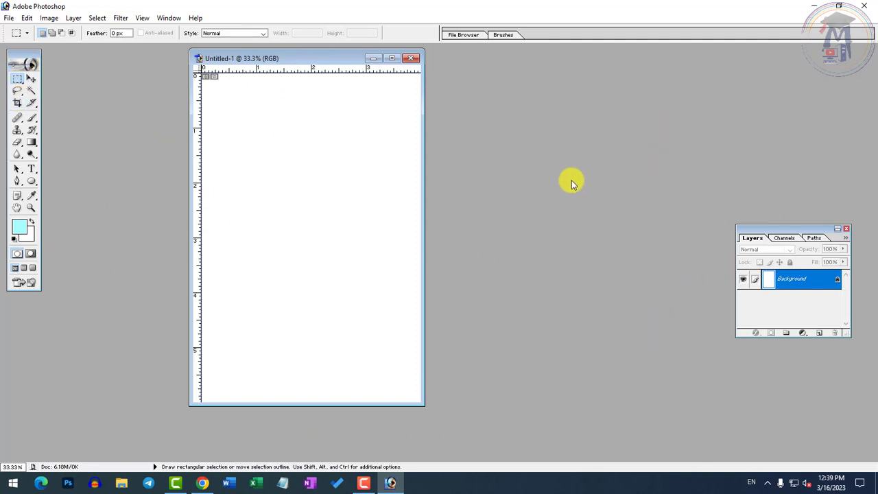
Reopen allu arjun.jpg with Ctrl+O, close it again, and return to Chrome
key("ctrl+o")
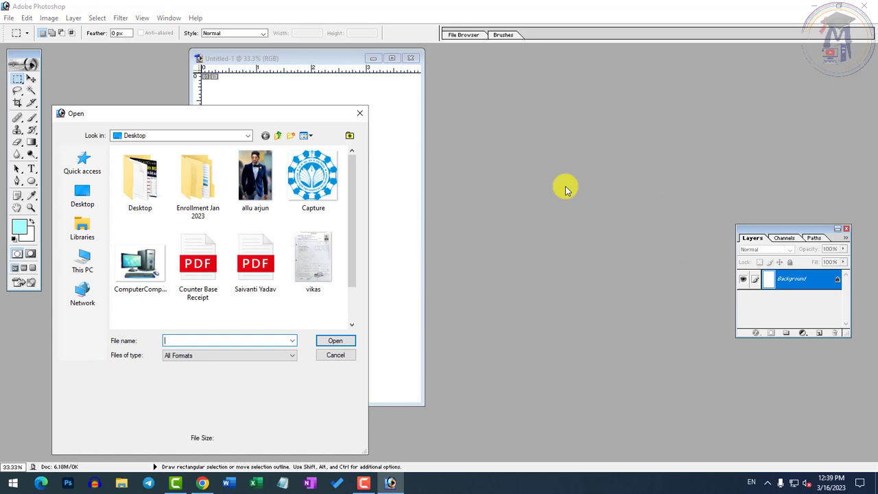
left_click(255, 177)
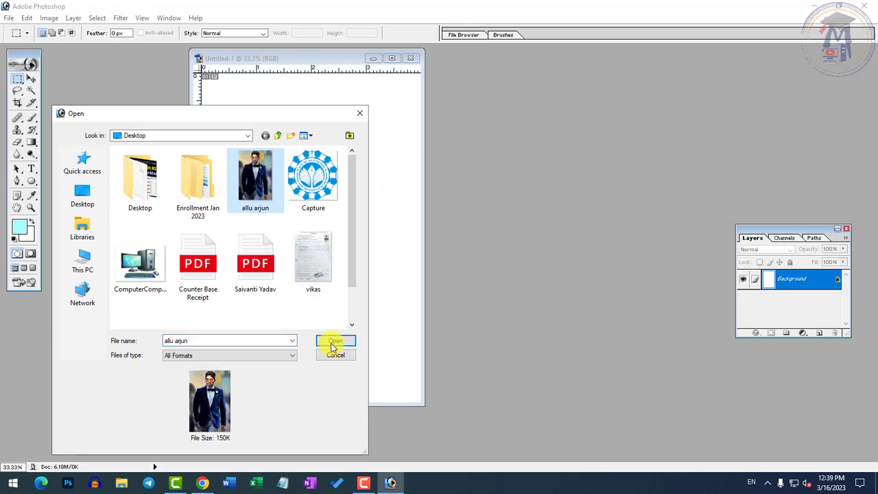
left_click(333, 343)
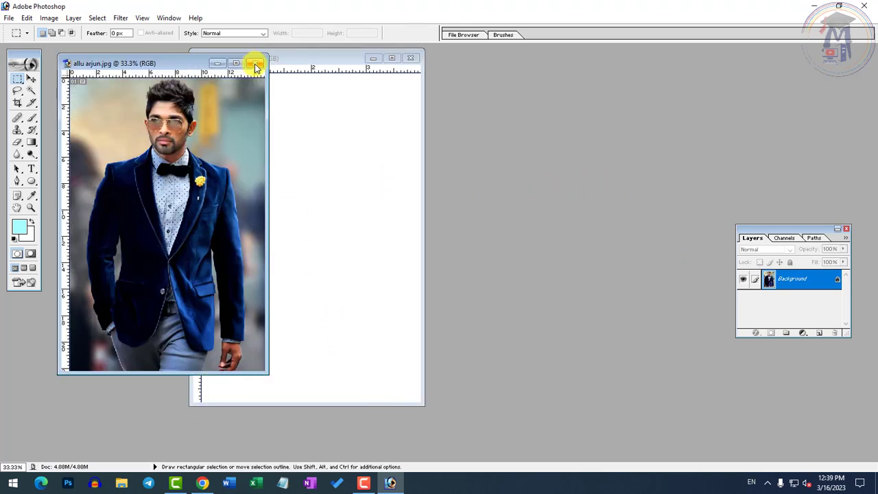
left_click(255, 64)
left_click(202, 483)
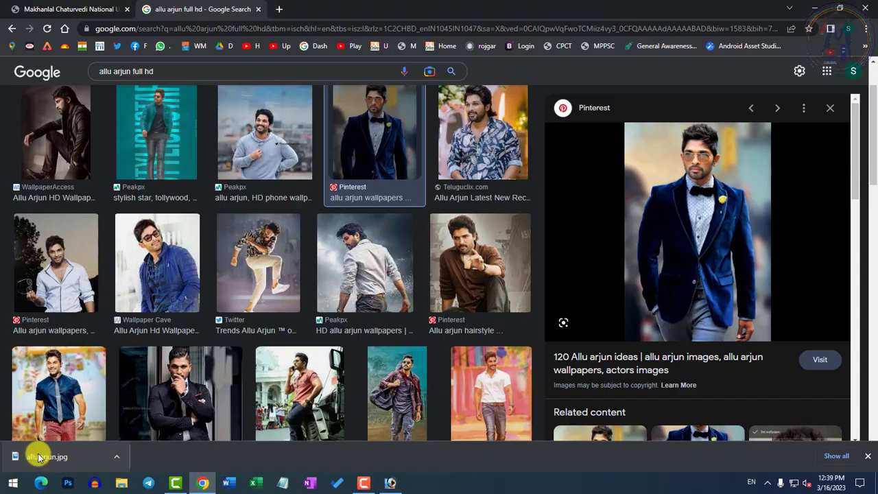
Drag allu arjun.jpg from Chrome's download bar into the Photoshop workspace to open it
left_click_drag(41, 458, 399, 364)
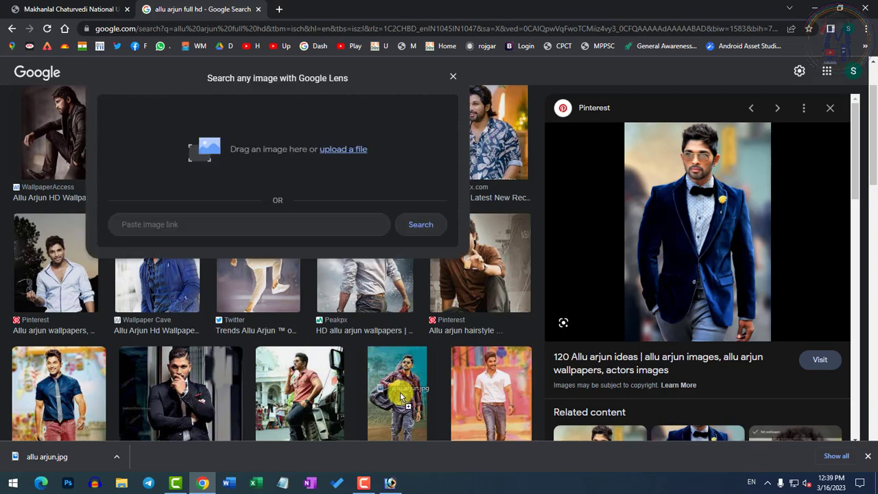
mouse_move(404, 374)
left_mouse_down()
mouse_move(391, 483)
mouse_move(540, 179)
left_mouse_up()
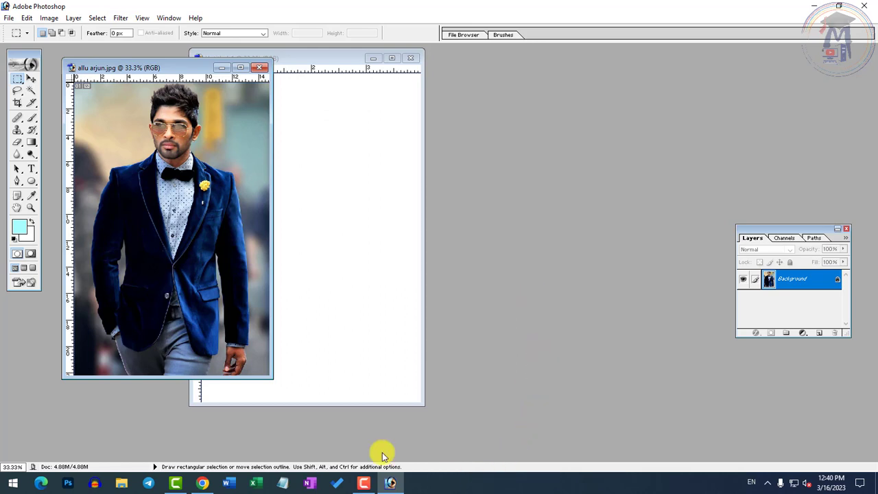
Maximize the allu arjun.jpg window, draw a rectangular marquee around the man, then deselect it
mouse_move(171, 71)
left_mouse_down()
mouse_move(548, 101)
mouse_move(561, 87)
left_mouse_up()
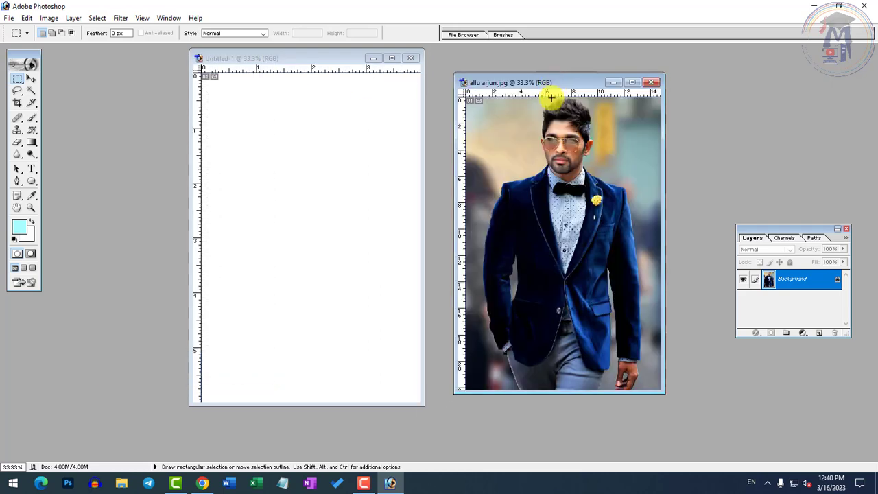
double_click(589, 82)
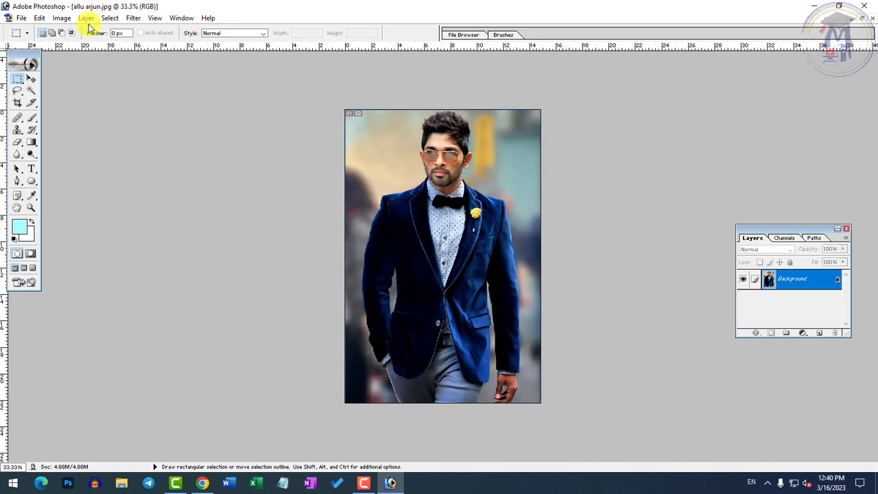
right_click(20, 78)
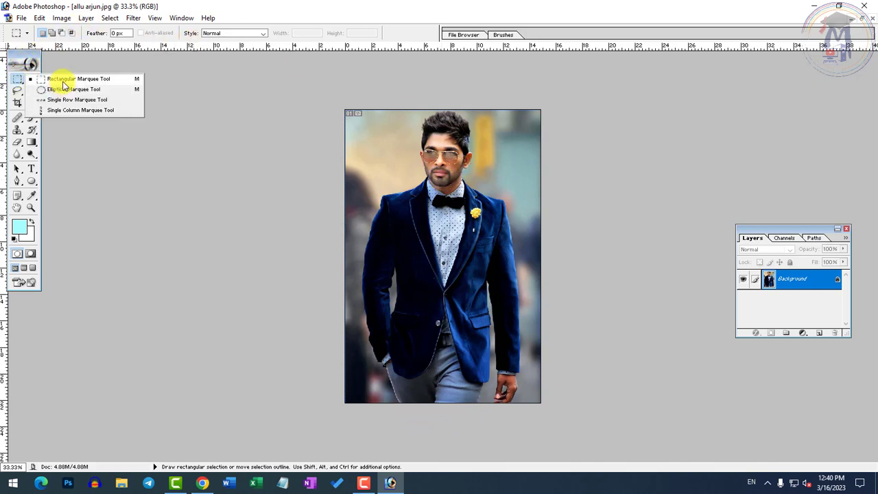
left_click(60, 79)
left_click_drag(357, 110, 496, 308)
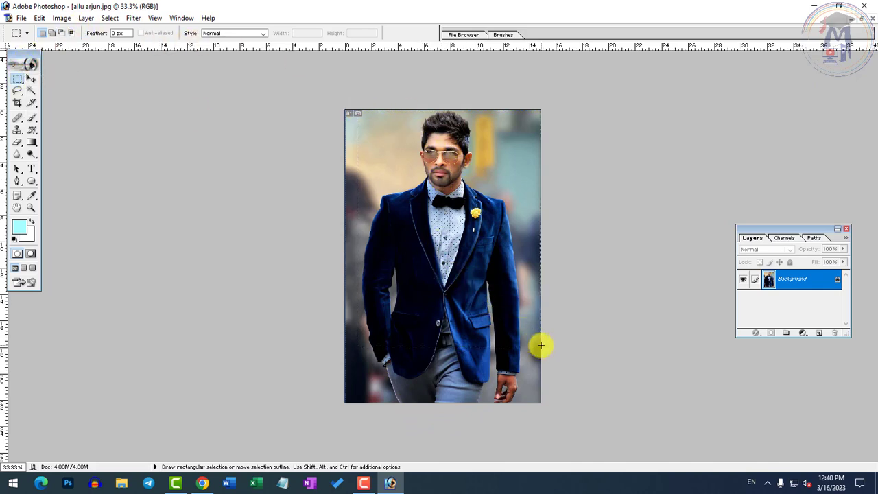
left_click_drag(527, 338, 528, 338)
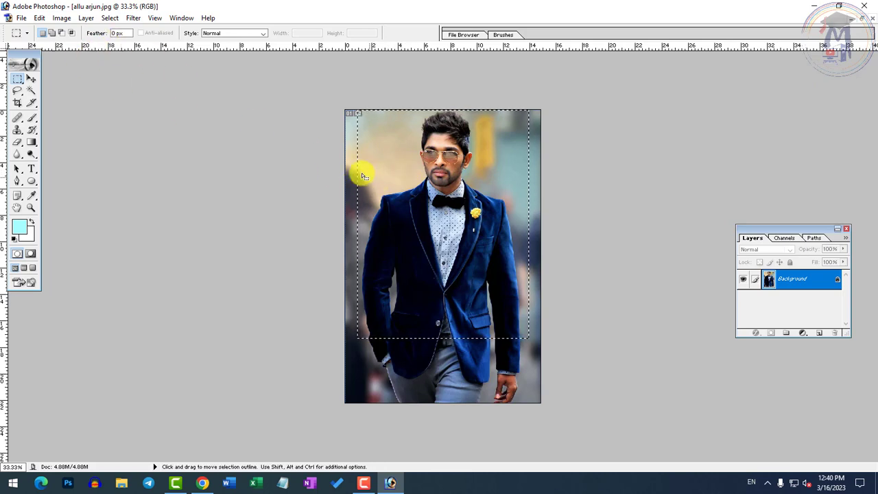
right_click(393, 134)
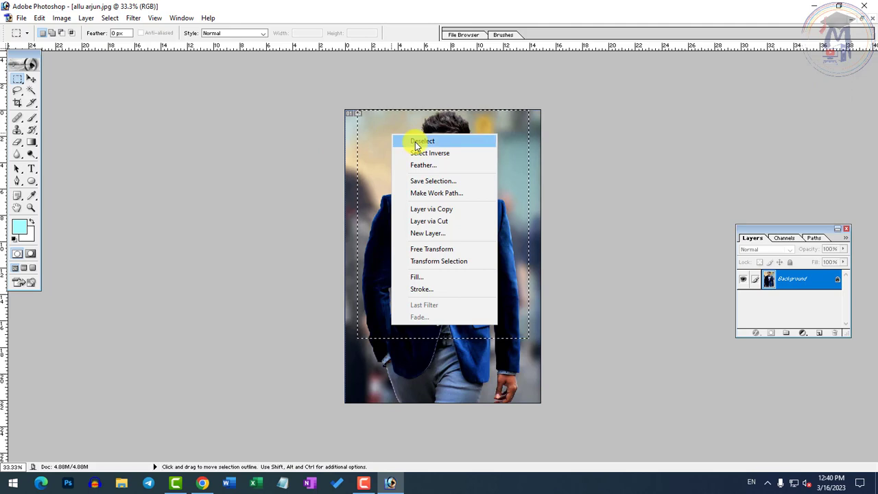
left_click(415, 141)
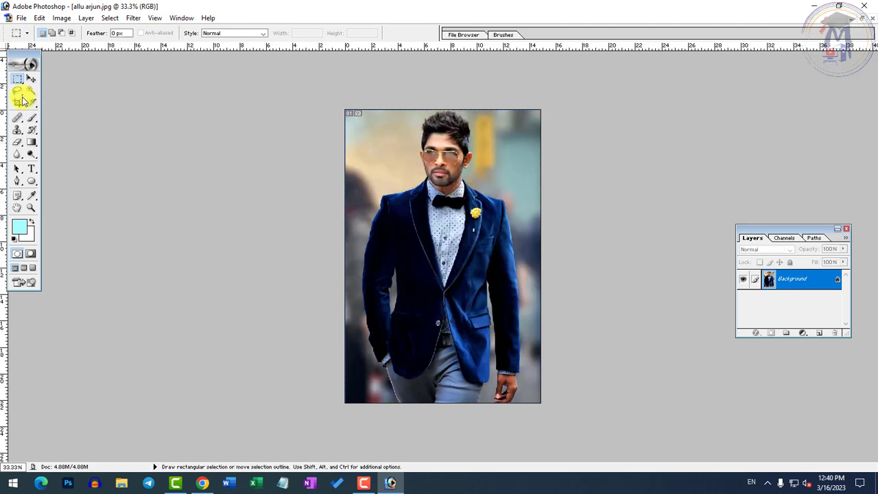
Zoom the allu arjun photo in to 100% with the Zoom tool
left_click_drag(17, 90, 37, 93)
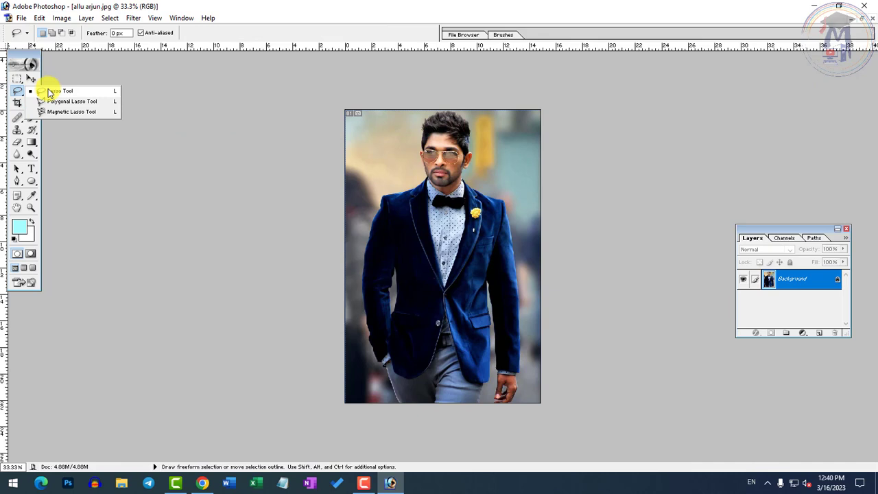
left_click(50, 92)
left_click(31, 208)
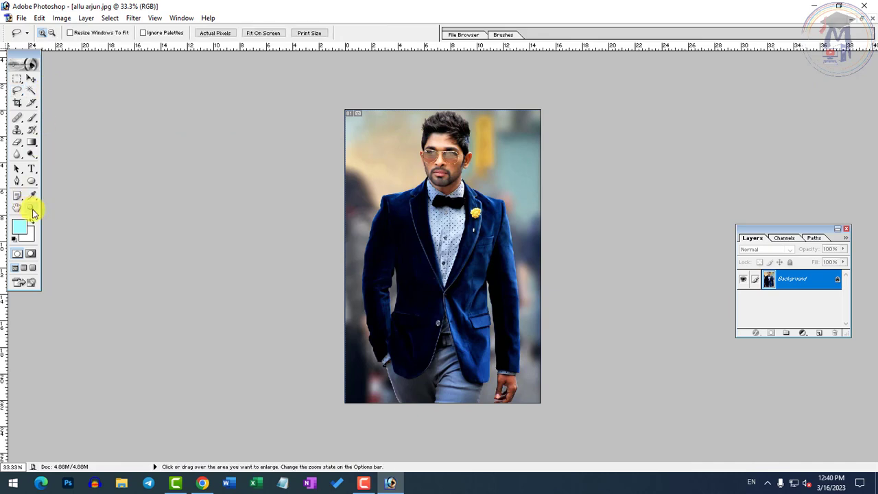
left_click(486, 213)
left_click(489, 154)
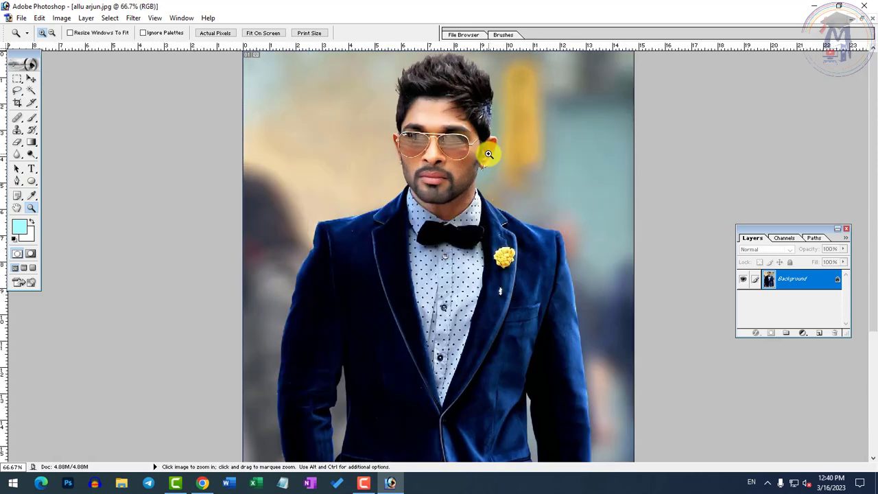
left_click(497, 134)
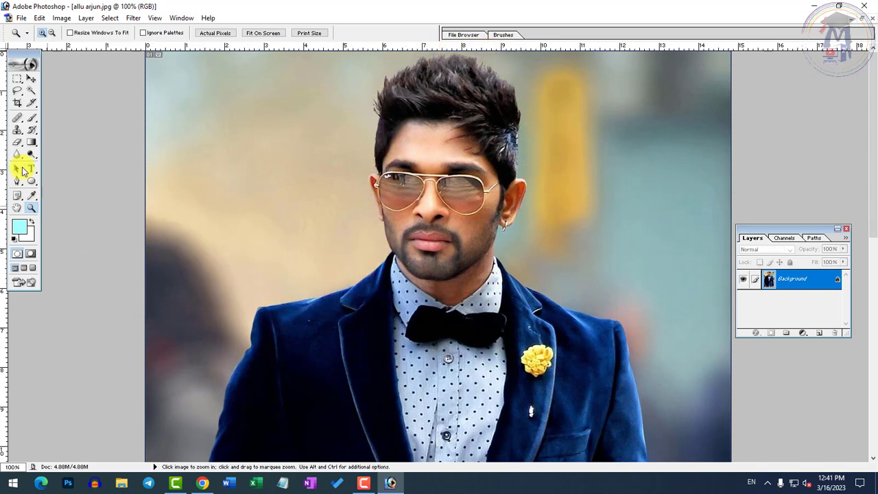
Select the plain freehand Lasso Tool from the marquee flyout
left_click(15, 80)
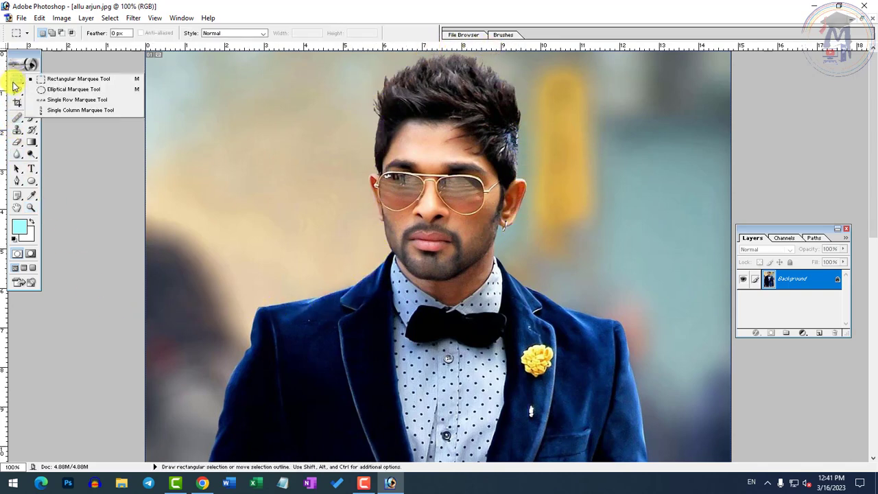
left_click_drag(17, 90, 42, 96)
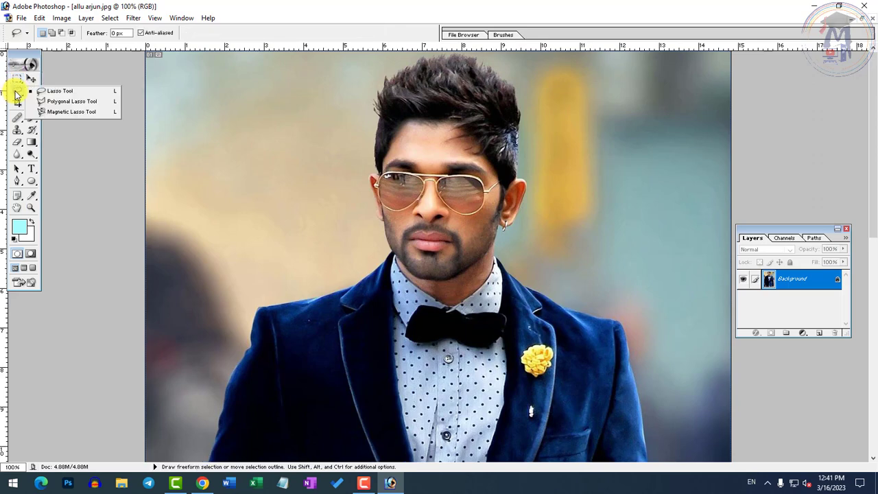
left_click(68, 96)
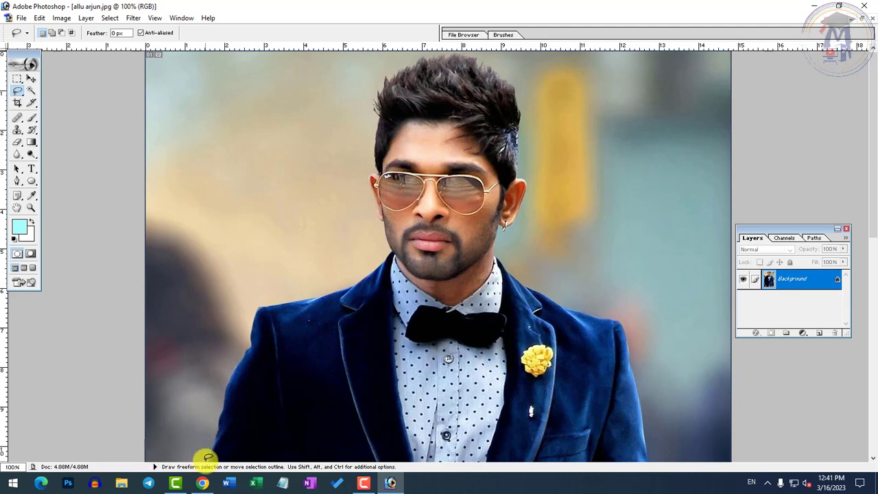
Trace a freehand lasso outline around the man's hair, head and blazer shoulders
mouse_move(208, 457)
left_mouse_down()
mouse_move(252, 308)
mouse_move(349, 274)
mouse_move(381, 240)
mouse_move(354, 163)
mouse_move(370, 78)
mouse_move(387, 59)
mouse_move(417, 53)
mouse_move(505, 43)
mouse_move(530, 60)
mouse_move(545, 182)
mouse_move(529, 254)
mouse_move(562, 280)
mouse_move(612, 298)
mouse_move(633, 323)
mouse_move(668, 464)
mouse_move(251, 481)
mouse_move(203, 466)
mouse_move(204, 456)
left_mouse_up()
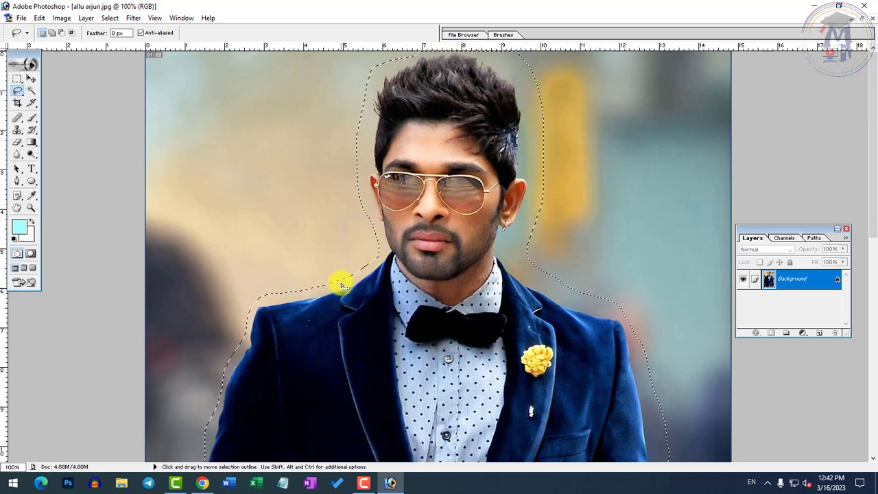
key("ctrl")
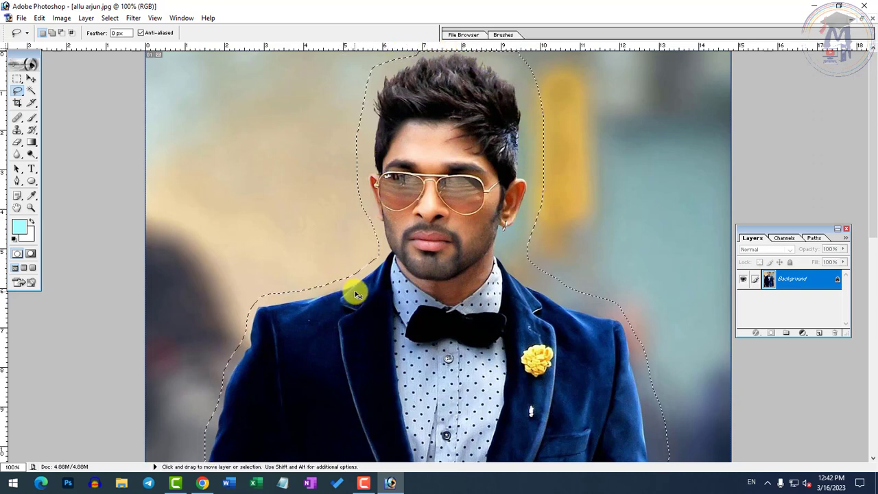
Search Google Images for 'background hd', filtered to large images
left_click(203, 483)
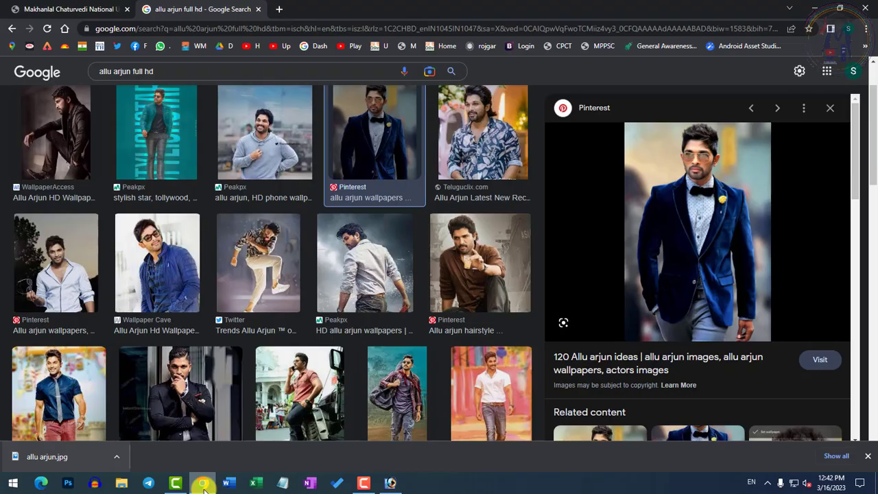
left_click(192, 70)
type("b")
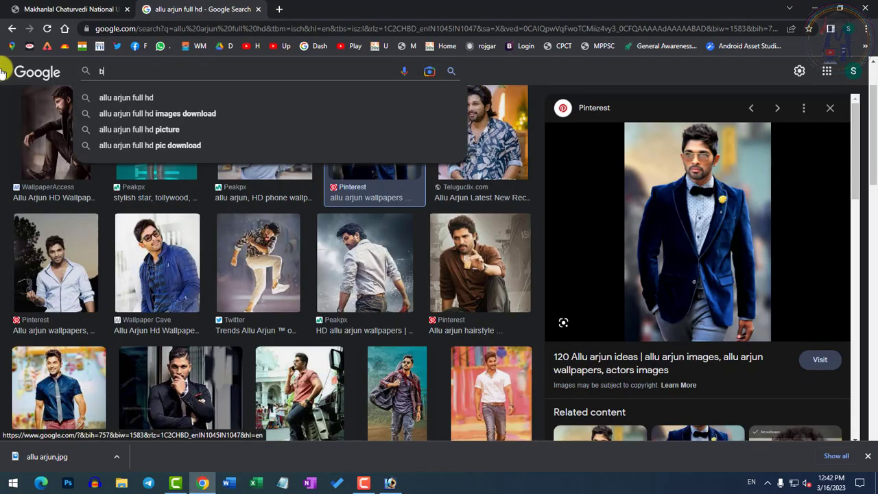
type("ackground ")
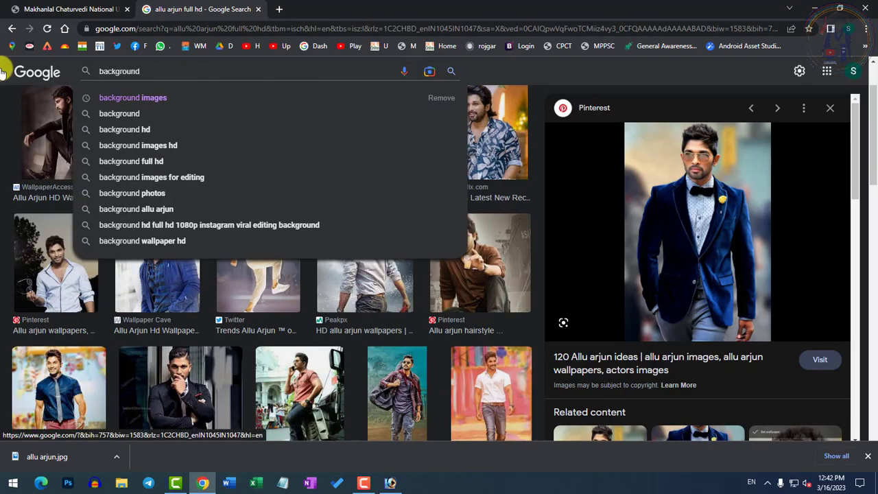
type("hd")
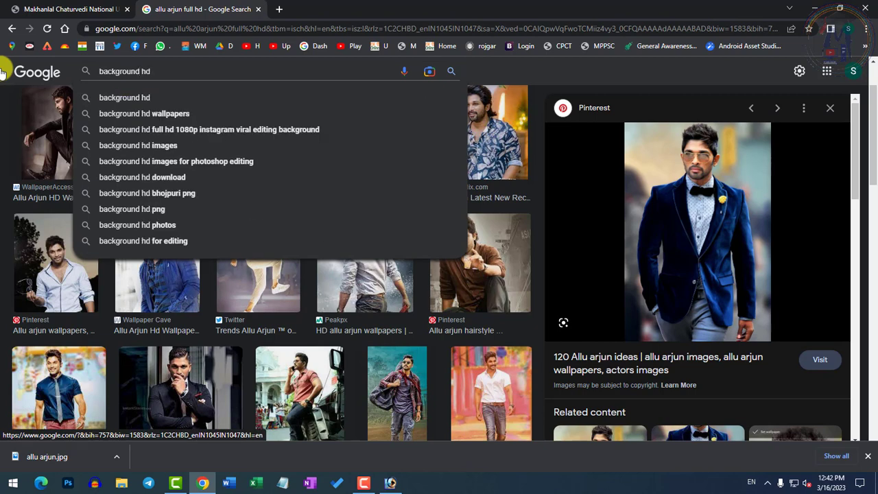
key("Return")
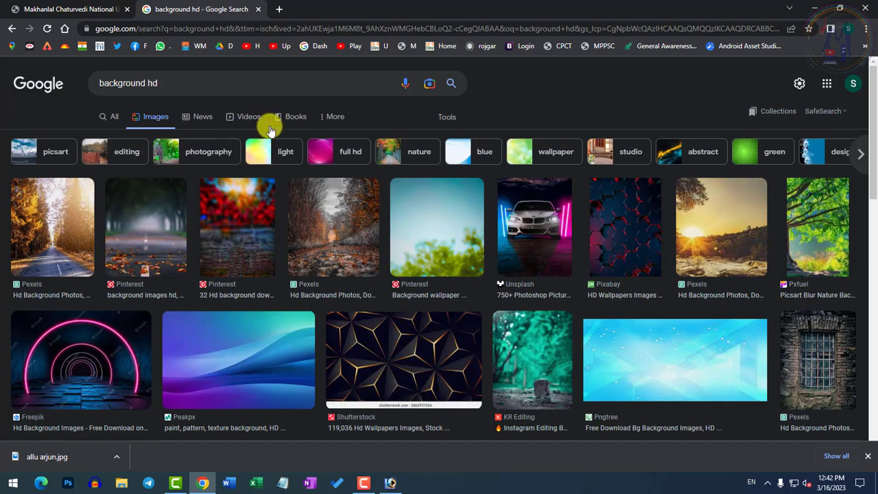
left_click(445, 117)
left_click(104, 137)
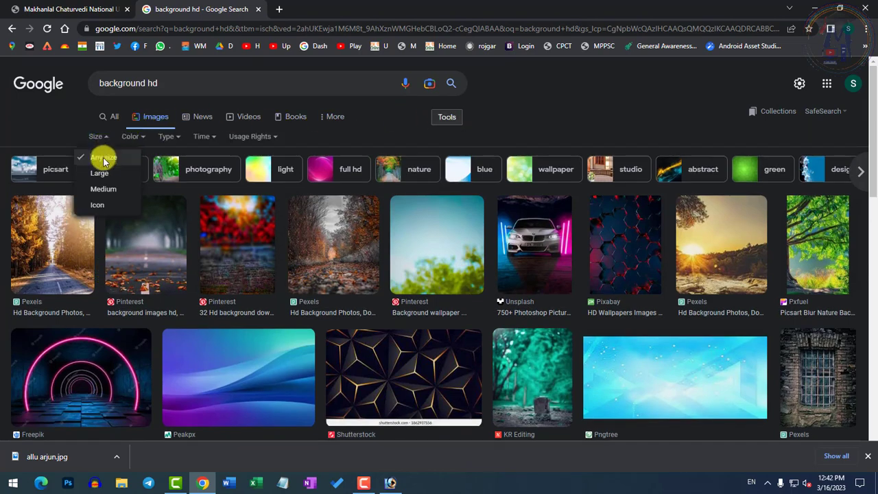
left_click(96, 172)
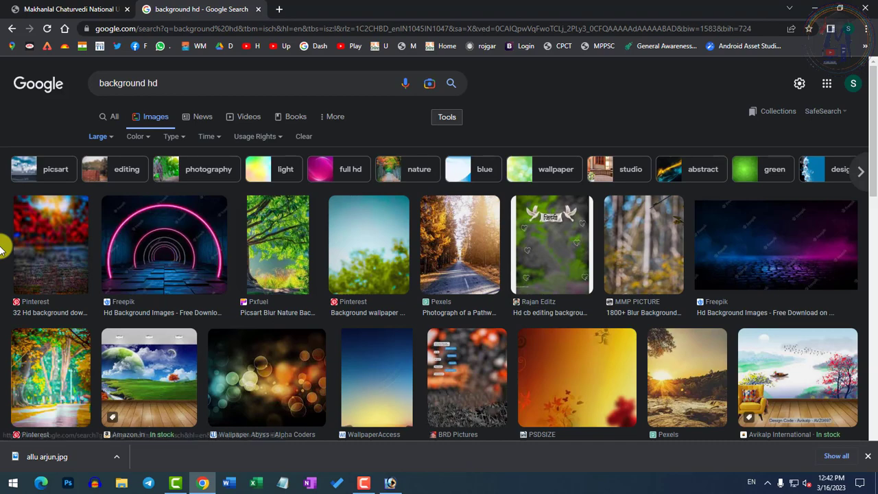
Save the Freepik neon tunnel image to the Desktop as background1.avif
left_click(179, 269)
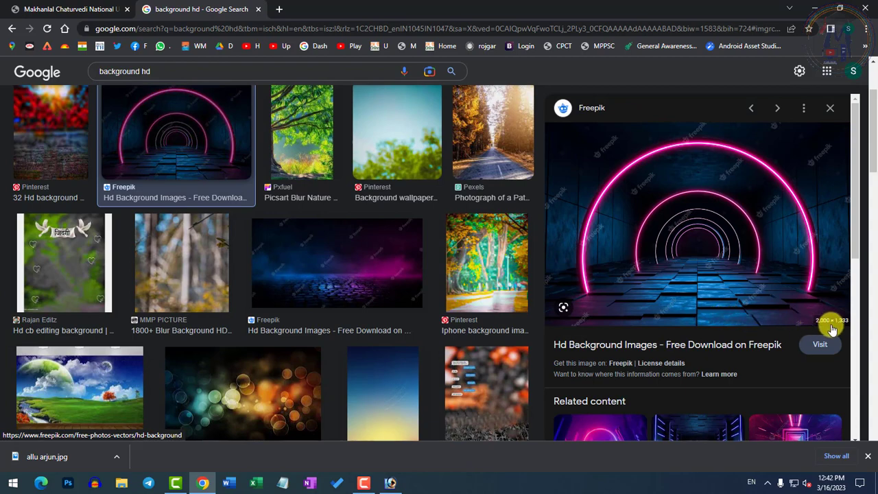
right_click(680, 213)
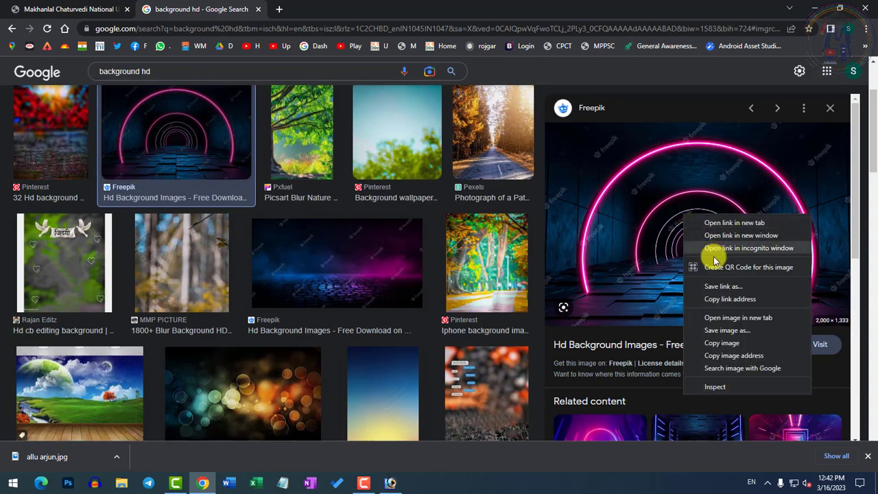
left_click(725, 330)
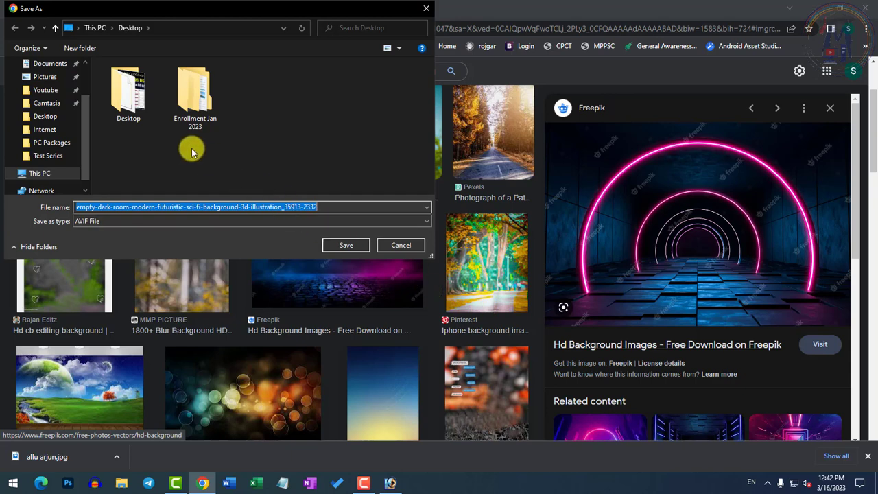
type("background1")
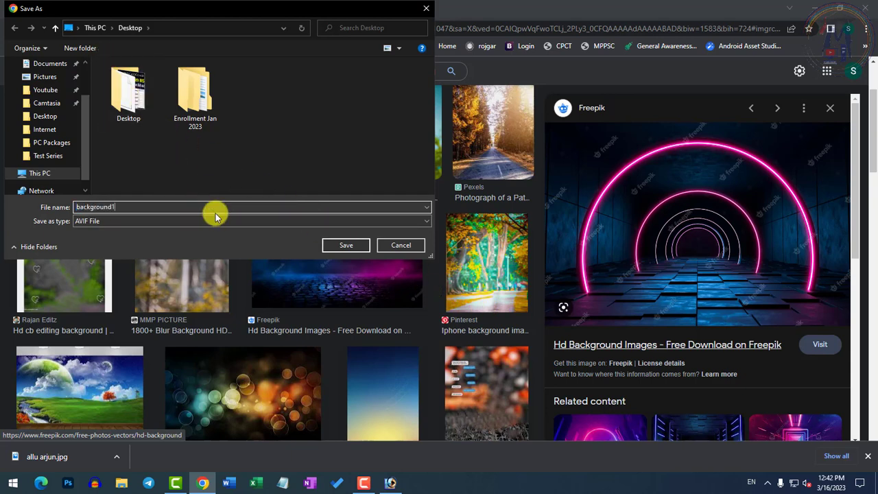
key("Return")
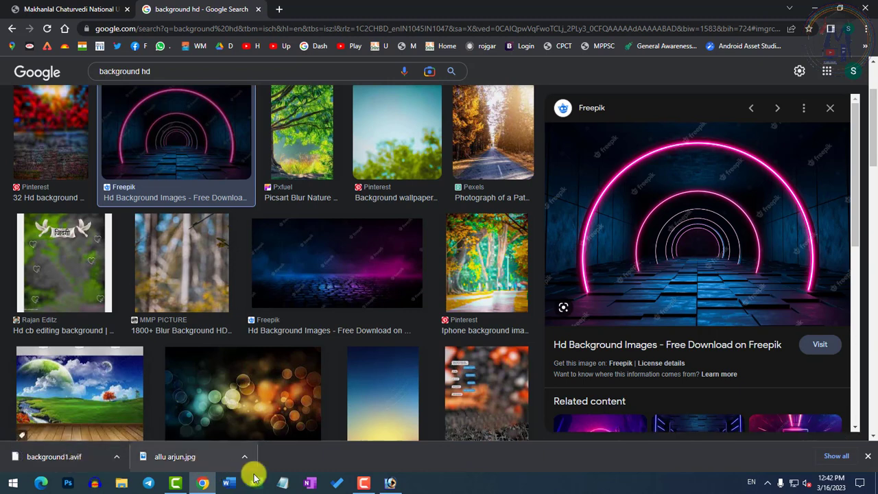
Show the desktop and change background1's extension from avif to jpeg
left_click(121, 484)
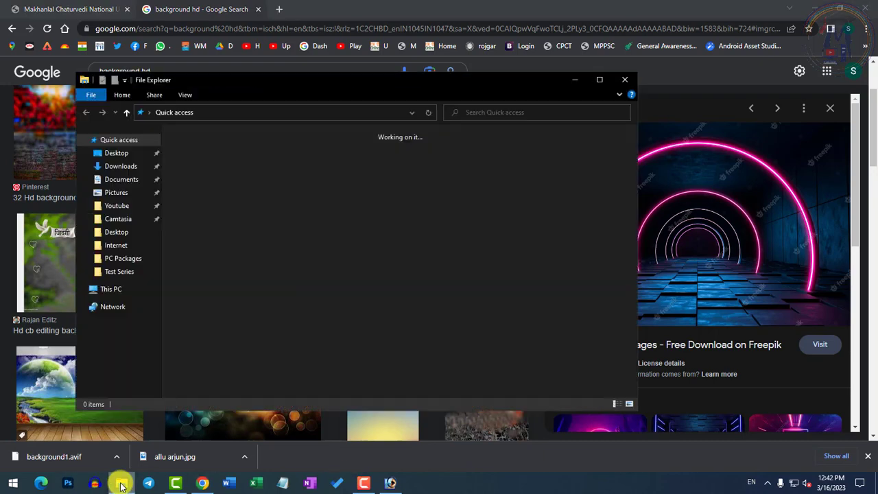
key("super+d")
left_click(123, 347)
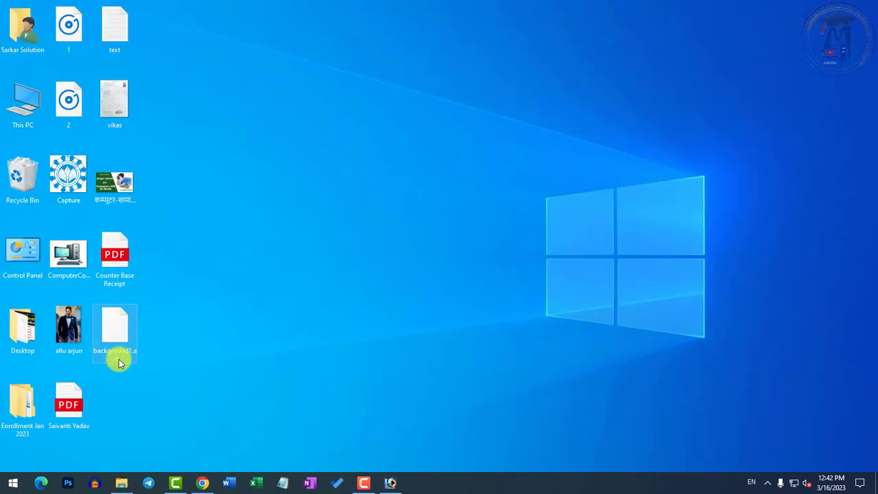
mouse_move(114, 332)
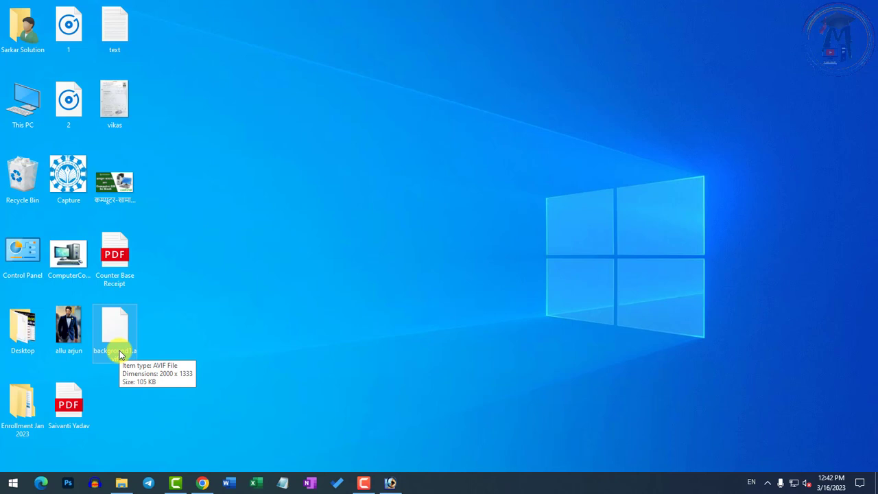
left_click(124, 353)
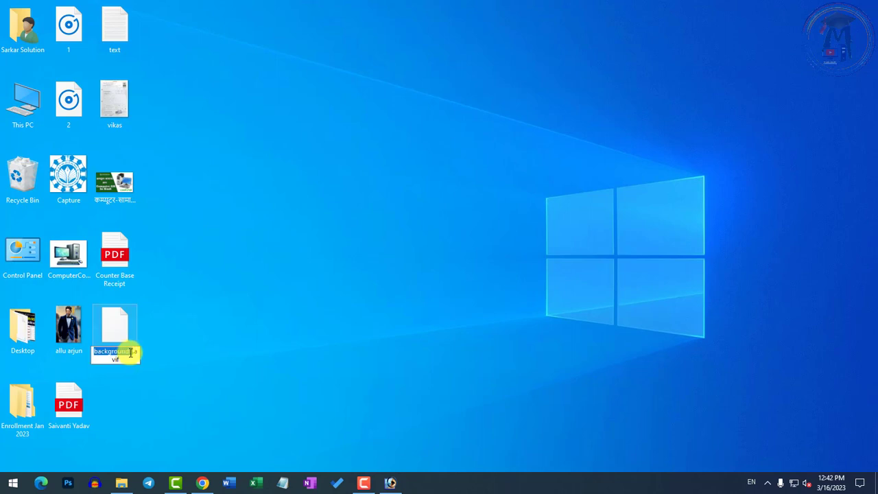
key("shift+End")
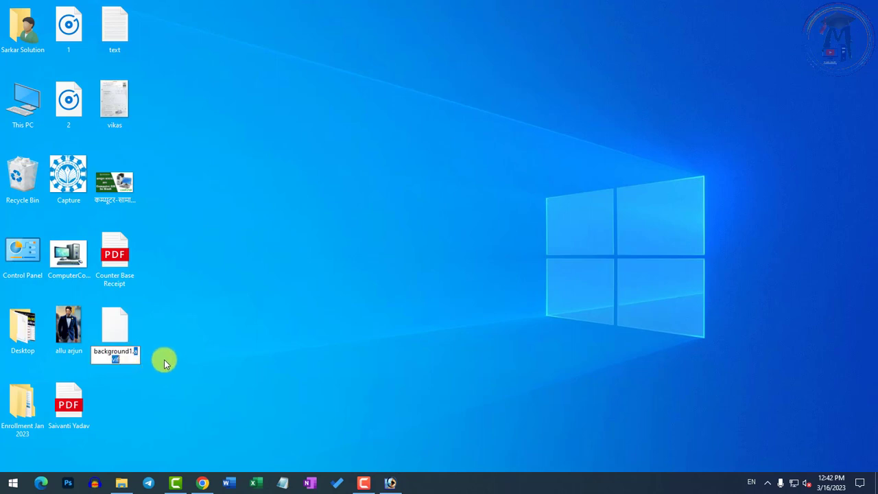
type("jpe")
type("g")
key("Return")
key("Return")
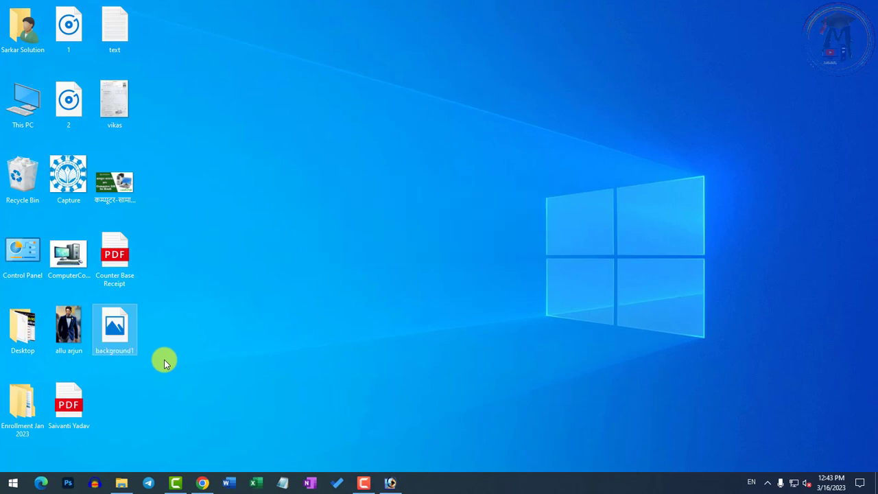
Open background1.jpeg in the photo viewer, then close it after the format error
double_click(115, 333)
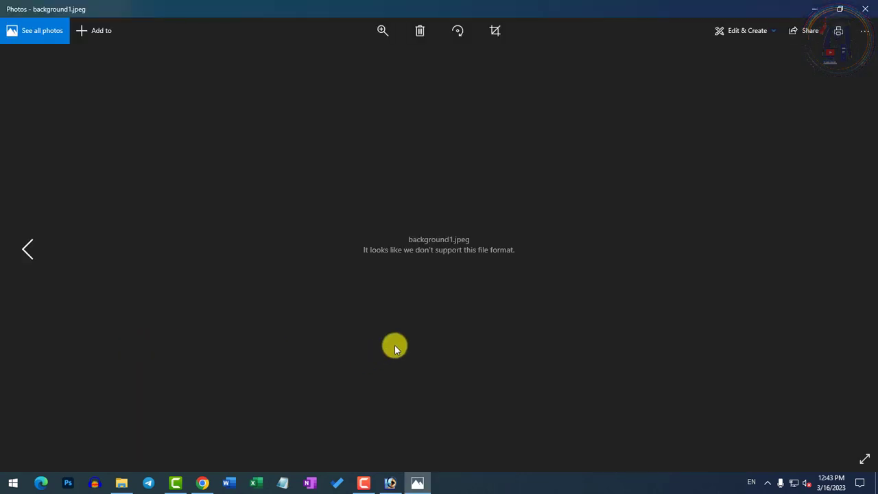
left_click(865, 9)
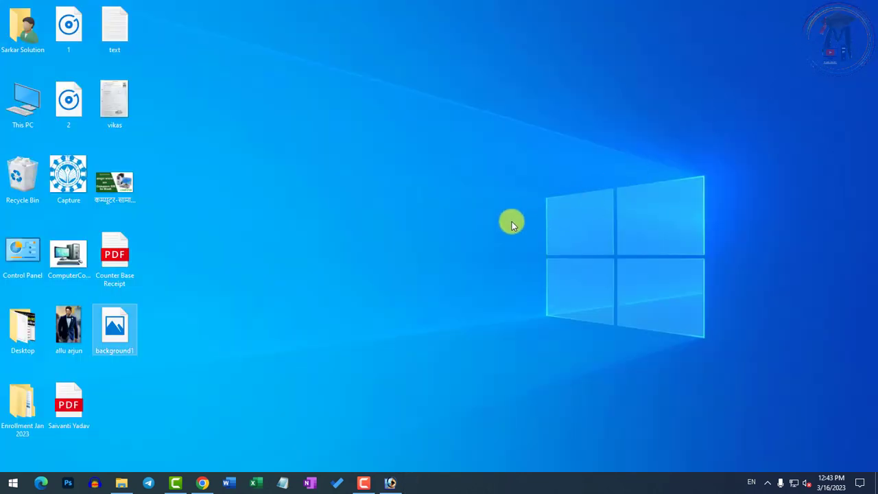
left_click(192, 302)
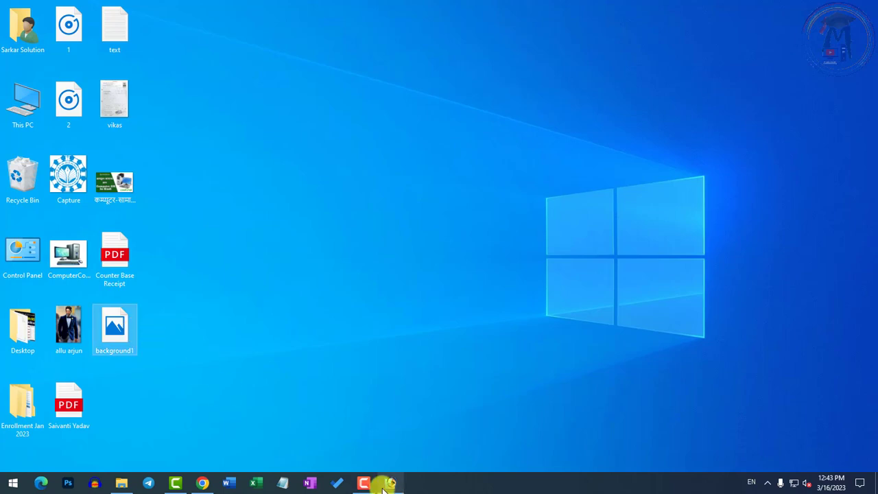
Preview the Digital art neon and huawei lights neon 4K wallpapers in Google Images
left_click(202, 484)
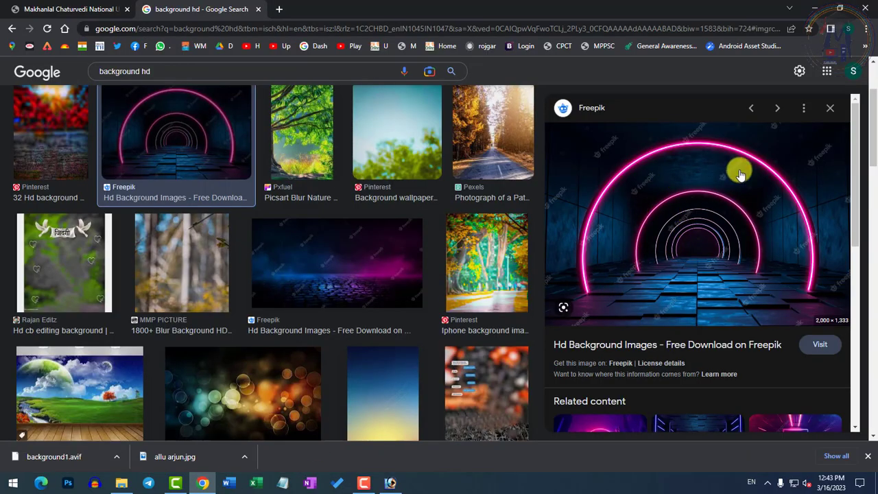
scroll(647, 274, "down", 3)
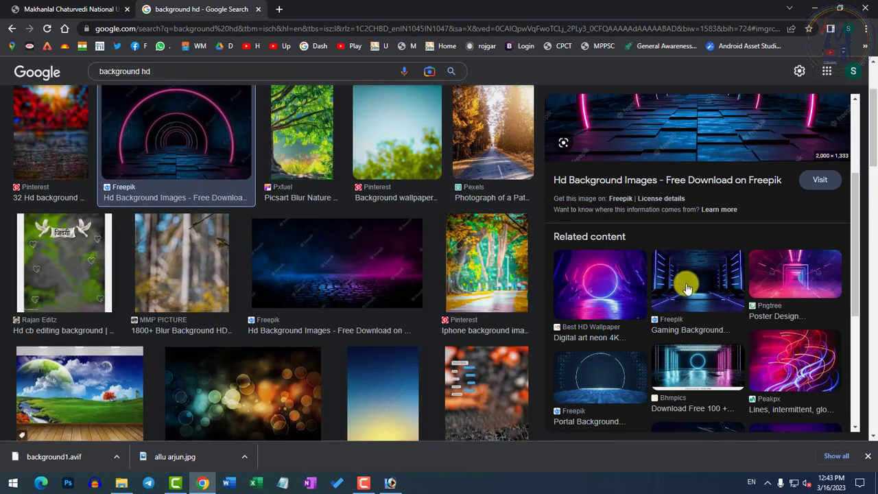
left_click(619, 294)
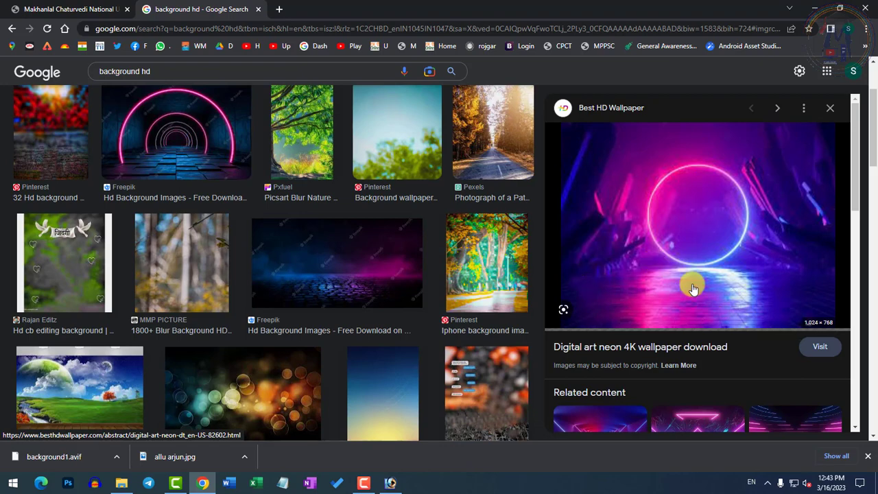
scroll(729, 245, "down", 4)
scroll(728, 246, "up", 4)
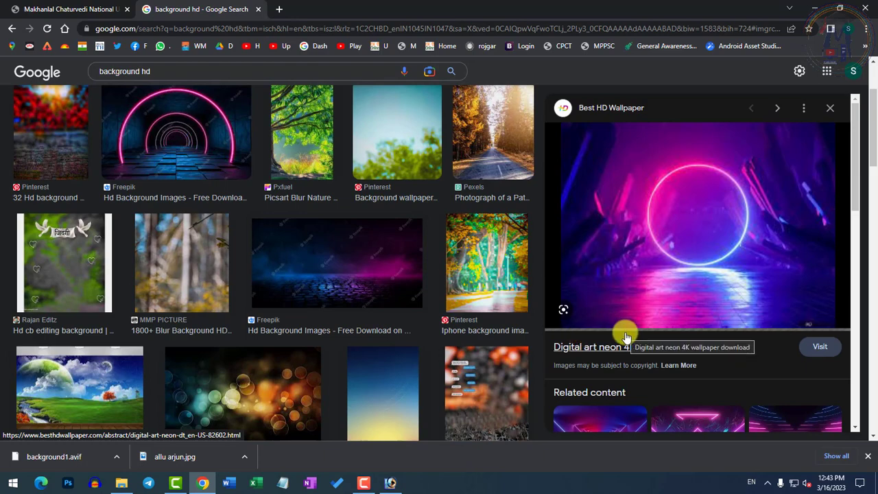
scroll(624, 336, "down", 2)
left_click(630, 305)
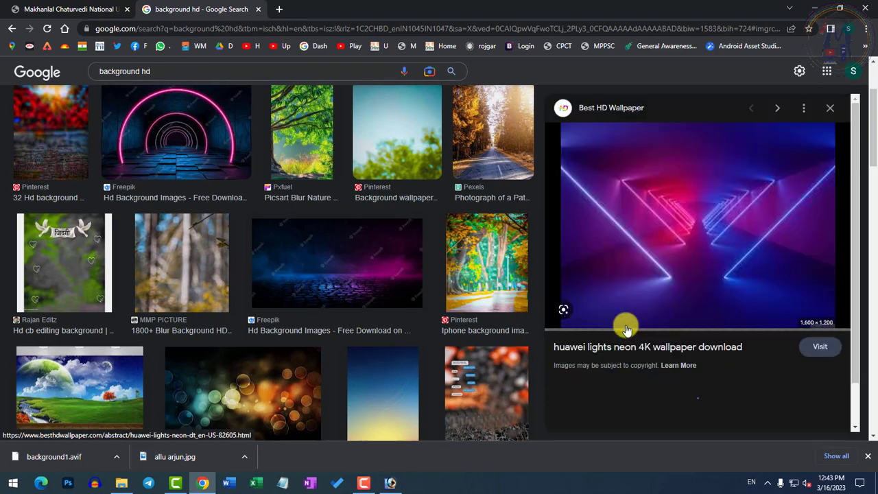
scroll(674, 288, "down", 2)
scroll(669, 297, "down", 1)
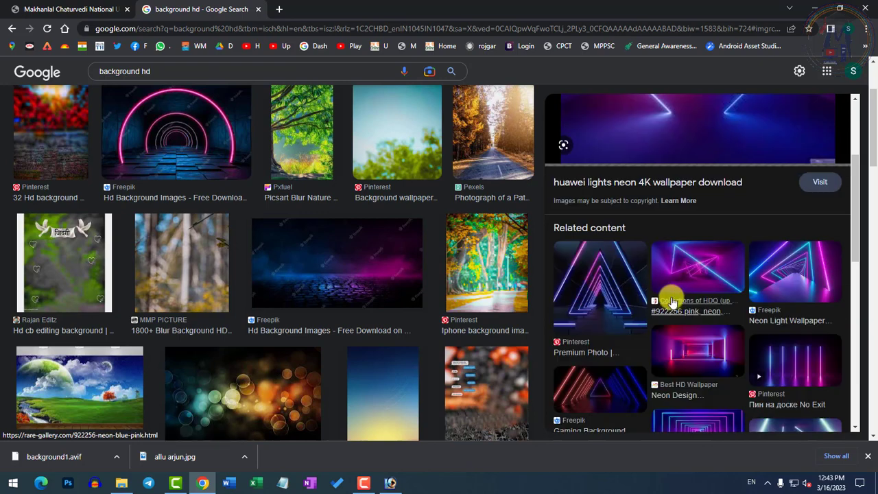
scroll(671, 297, "up", 3)
scroll(671, 298, "down", 1)
scroll(676, 233, "down", 3)
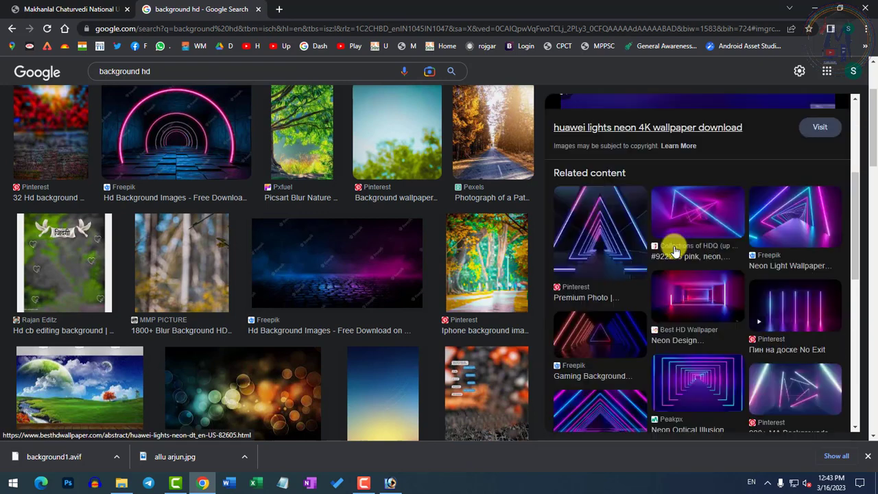
Preview the neon triangle, Neon Light, dark blue-pink and blurred forest backgrounds
left_click(613, 239)
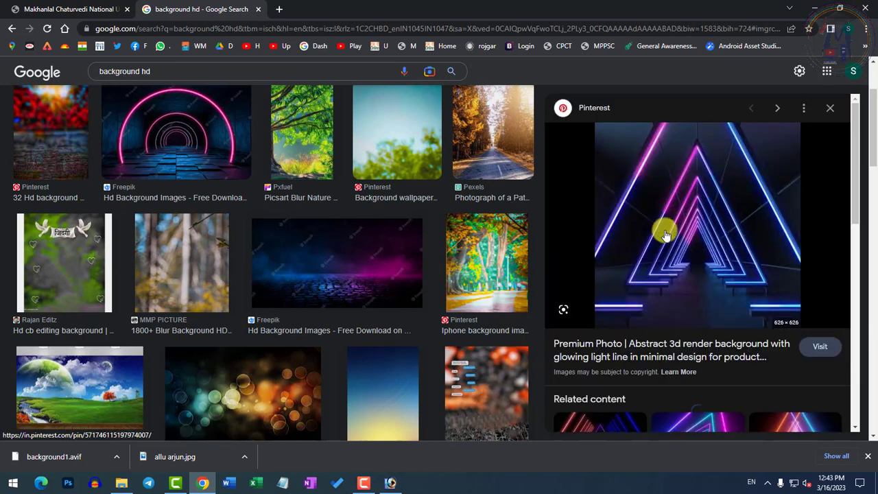
scroll(677, 274, "down", 3)
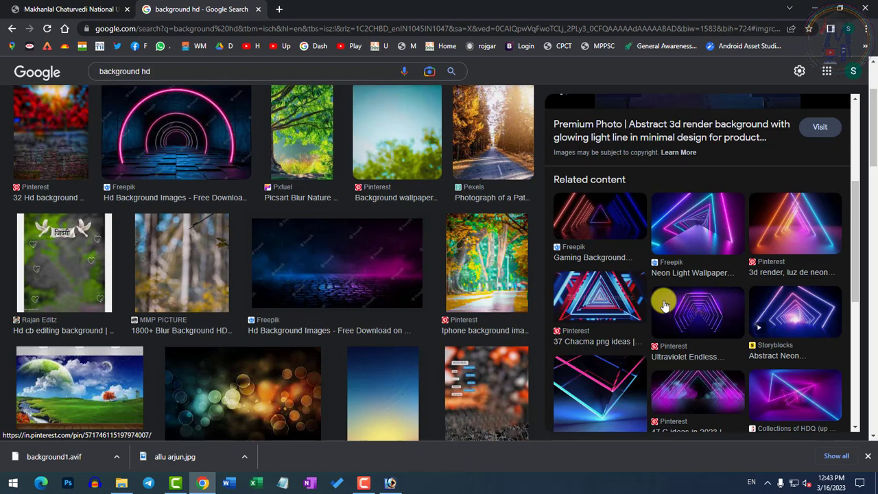
left_click(679, 224)
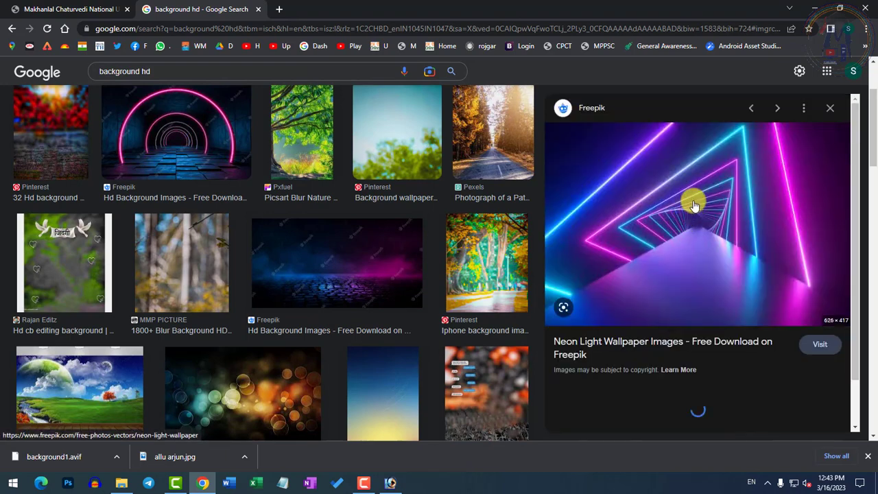
left_click(290, 256)
left_click(182, 264)
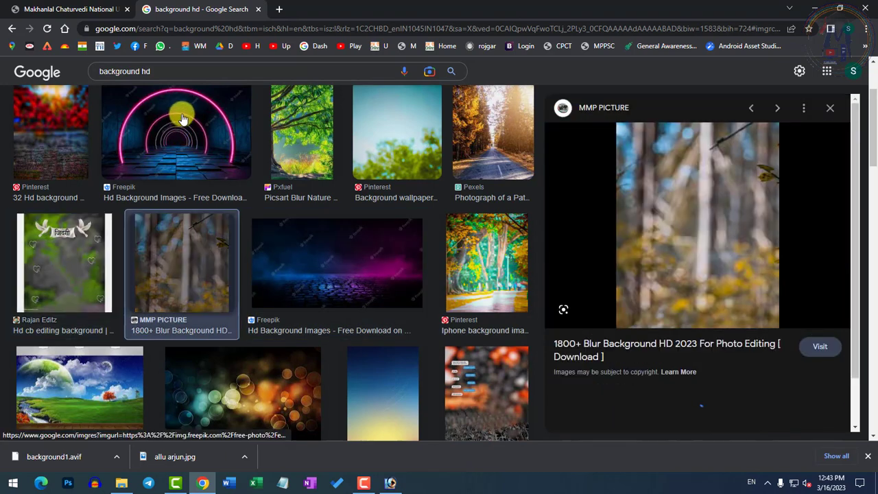
Save the blurred red Pinterest background as JPG and drag it onto Photoshop
left_click(59, 129)
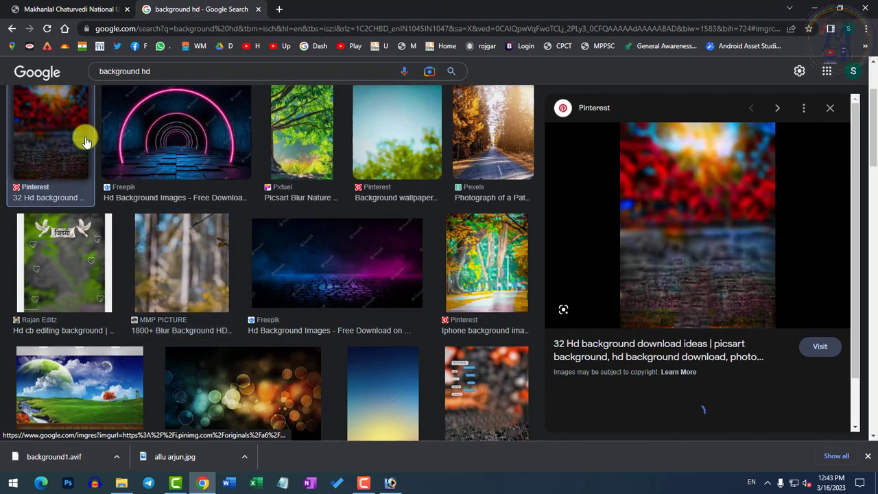
right_click(694, 250)
left_click(747, 365)
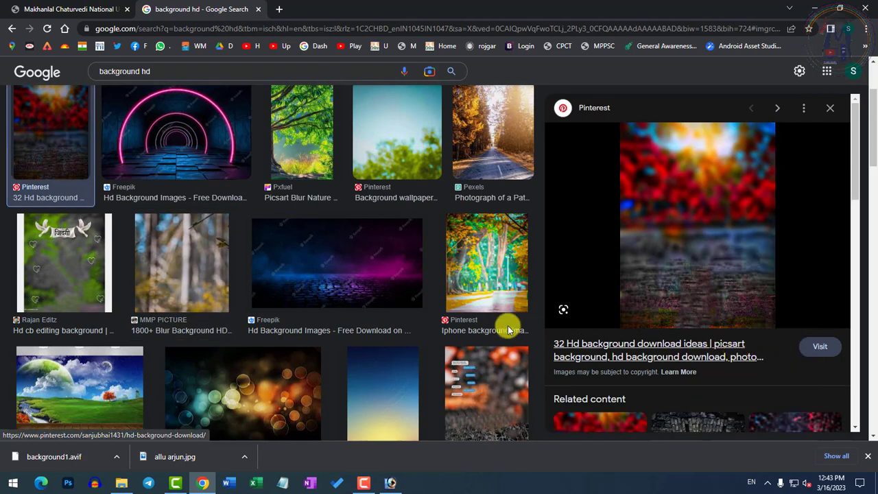
left_click(351, 245)
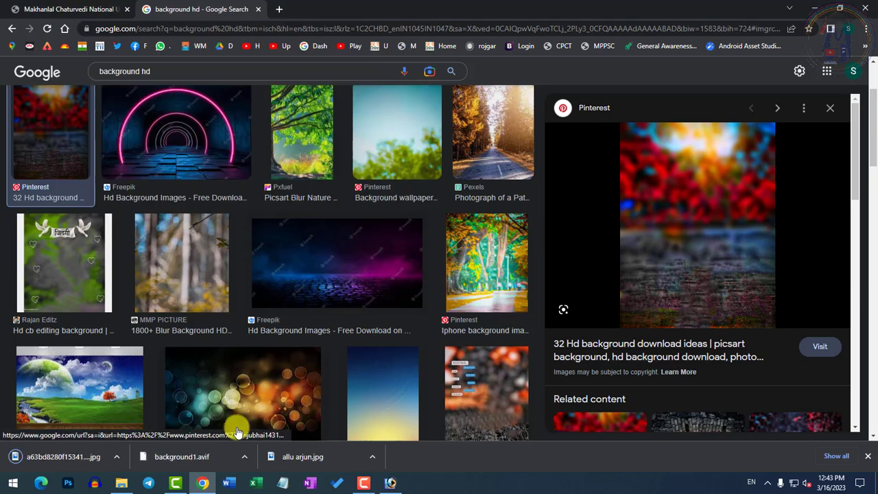
left_click_drag(74, 458, 396, 486)
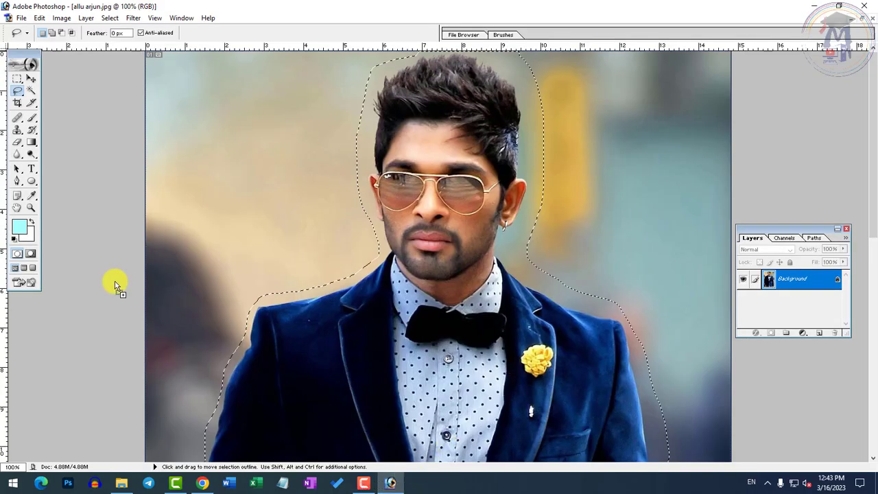
Open the red background JPG, resize the portrait window, and zoom the portrait in and out
left_click_drag(115, 284, 62, 258)
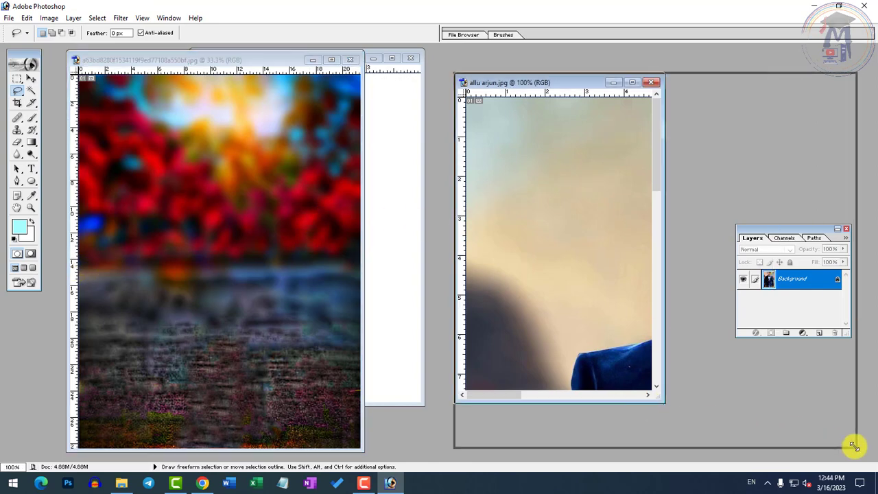
left_click_drag(660, 402, 856, 447)
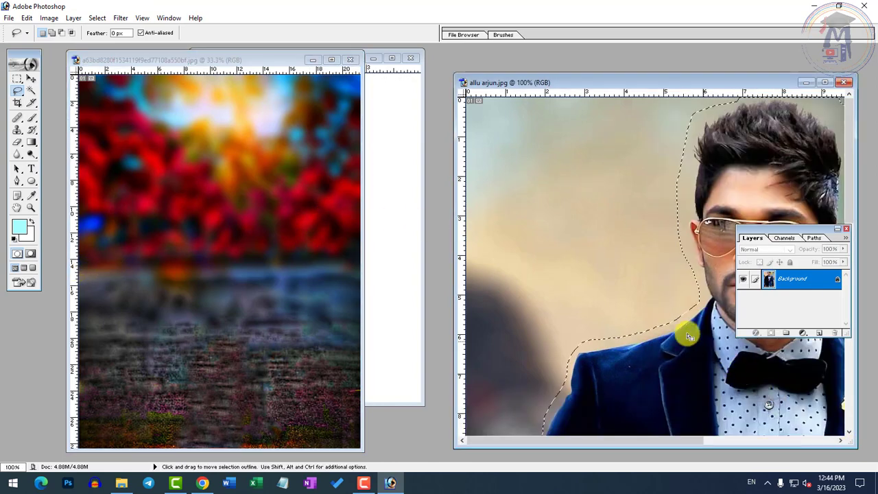
left_click(31, 207)
left_click(611, 292)
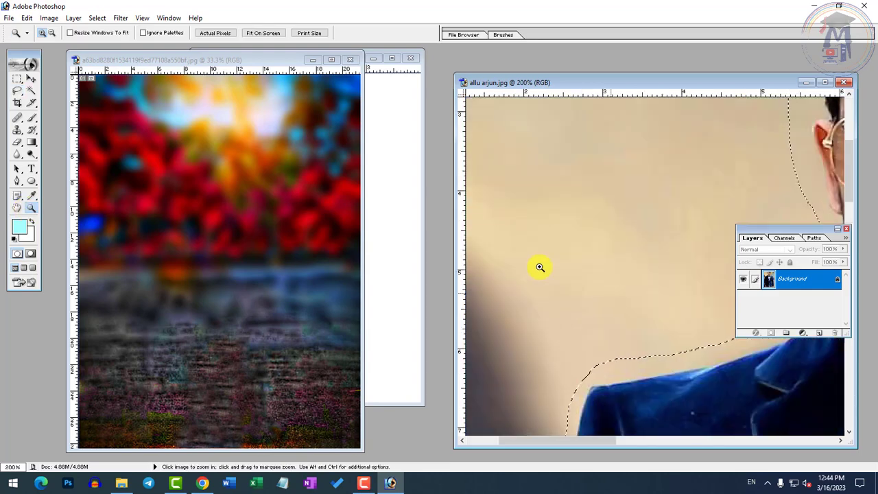
left_click(52, 33)
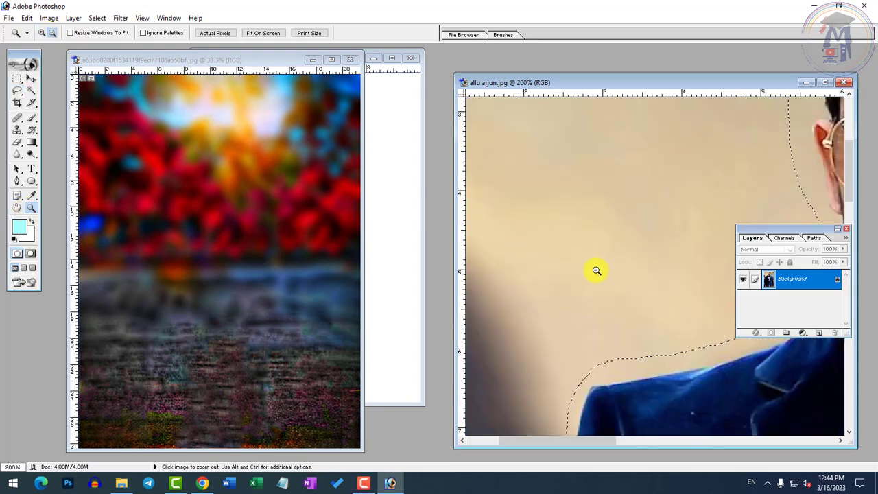
left_click(594, 270)
left_click(597, 264)
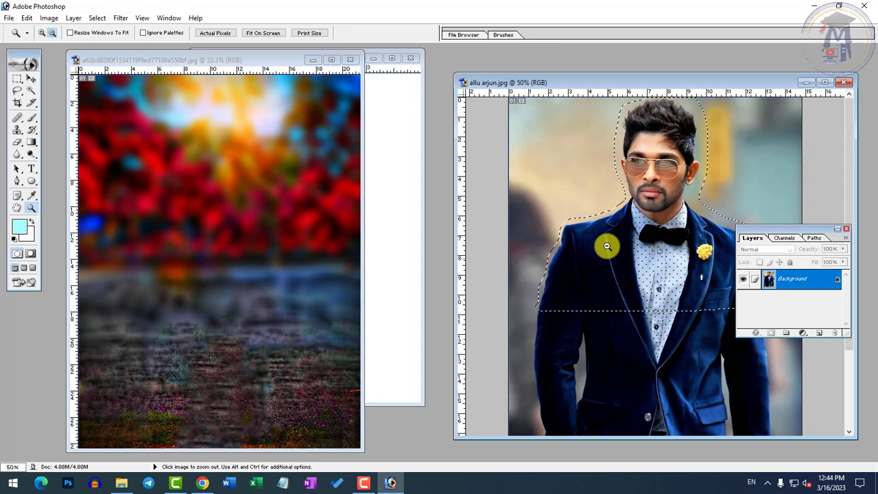
left_click(17, 90)
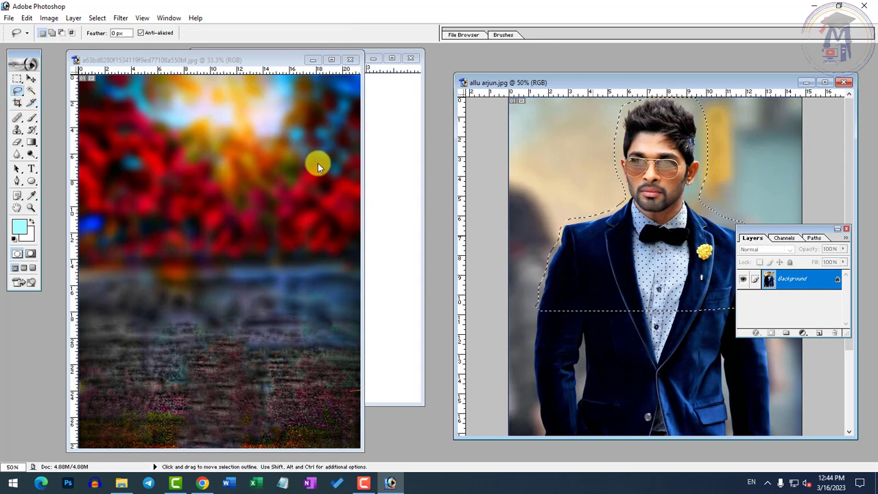
Copy the lassoed man from allu arjun.jpg and paste him onto the red background as Layer 1
left_click(27, 18)
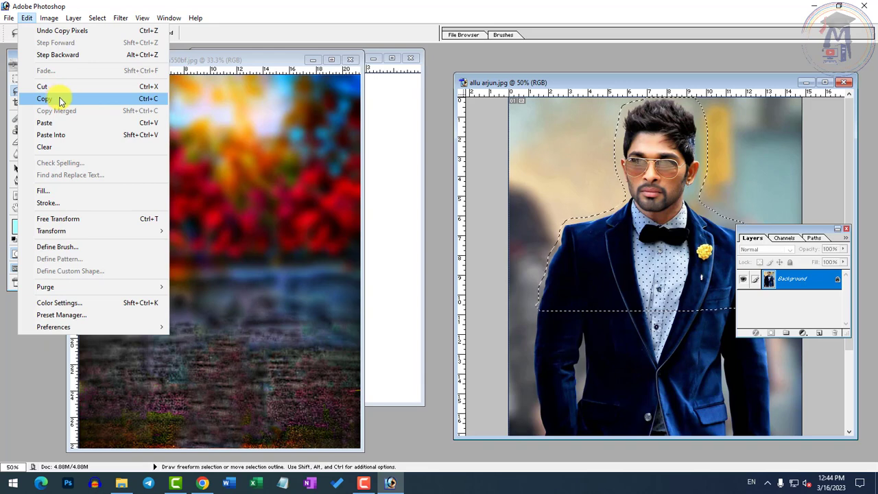
left_click(58, 100)
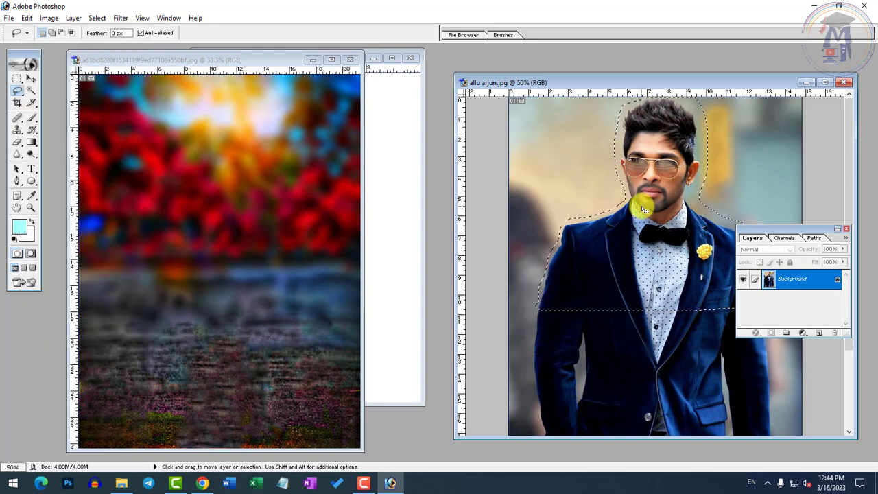
left_click(251, 257)
key("ctrl+v")
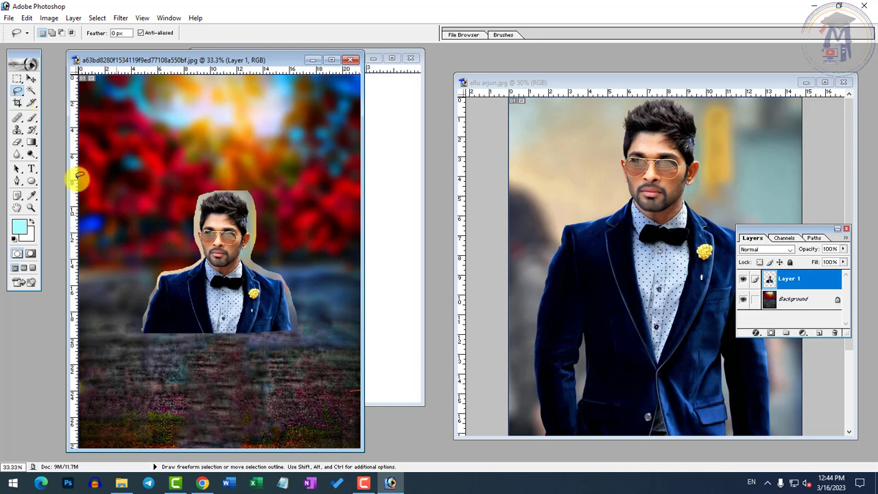
left_click(30, 79)
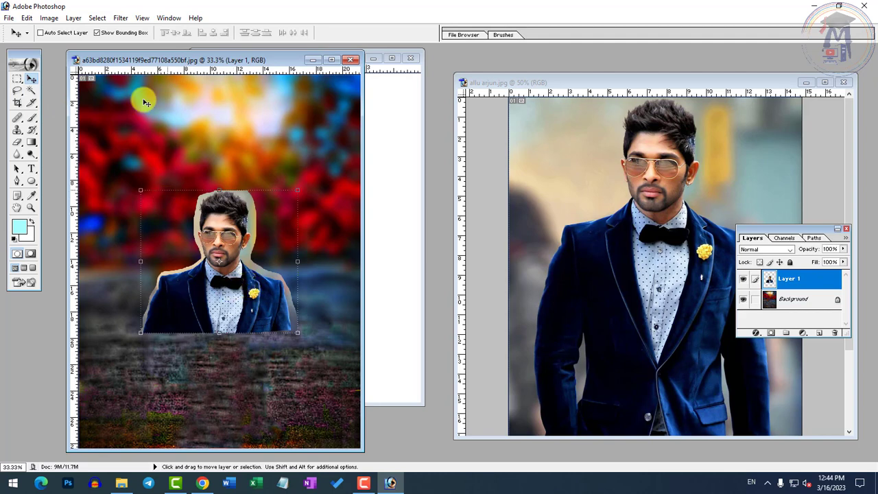
left_click(73, 18)
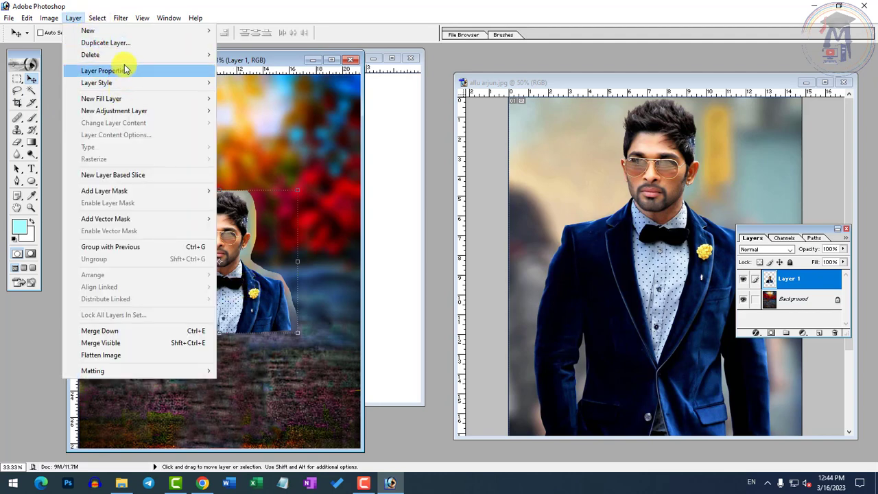
mouse_move(90, 54)
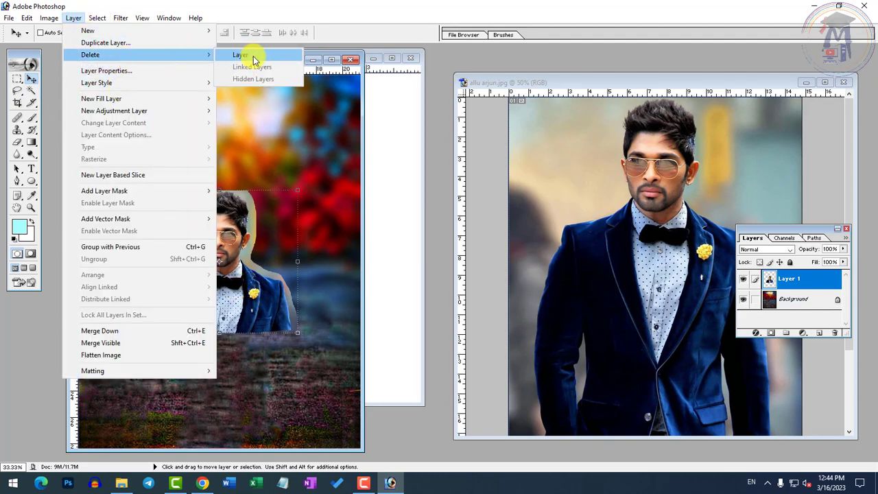
Delete the pasted Layer 1, then show allu arjun.jpg maximized with no selection
left_click(253, 56)
left_click(427, 187)
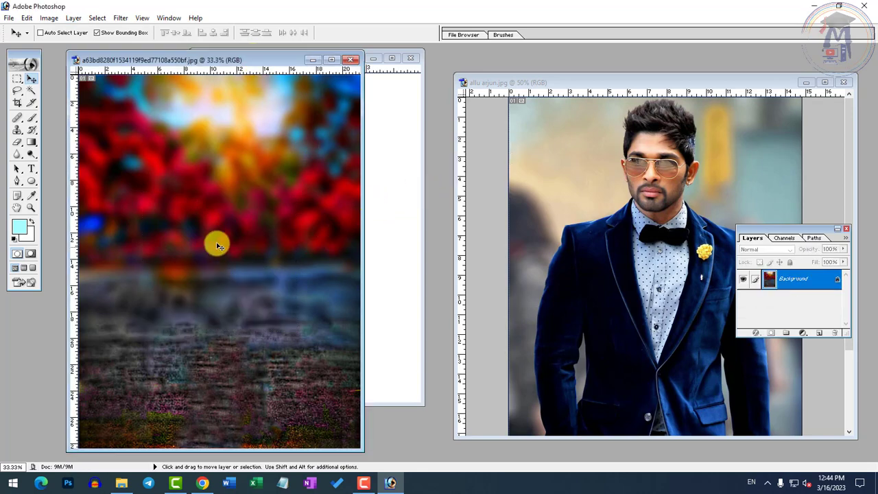
left_click(608, 229)
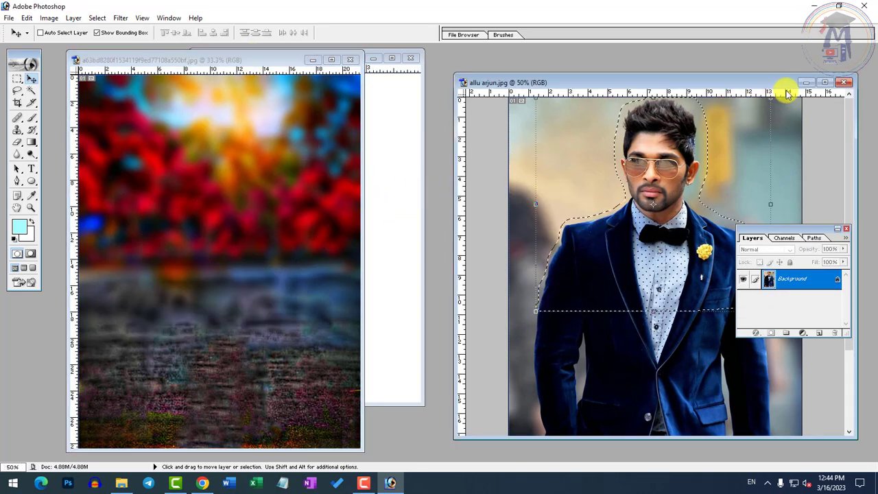
left_click(825, 82)
key("ctrl+d")
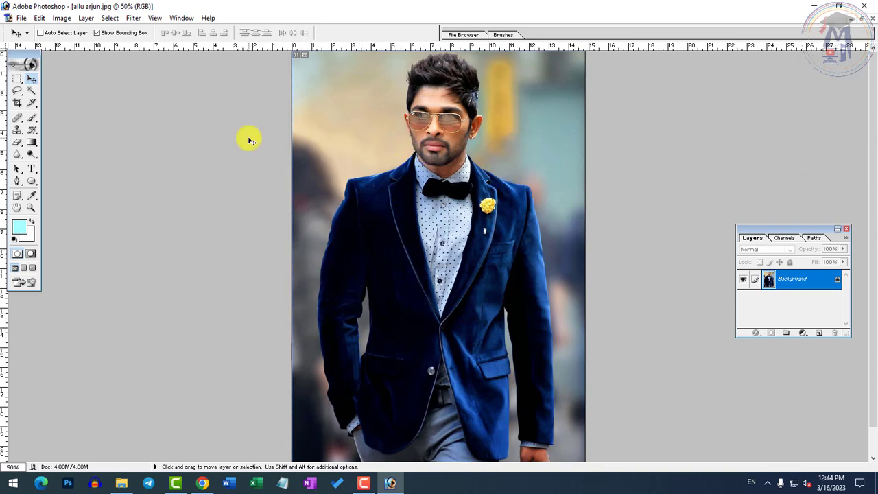
Switch to the Polygonal Lasso Tool and zoom in slightly on the portrait
left_click(19, 89)
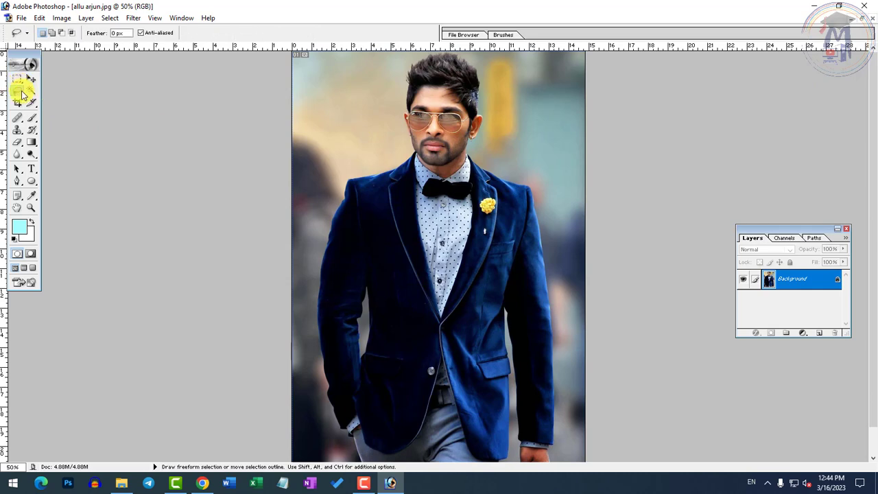
right_click(19, 91)
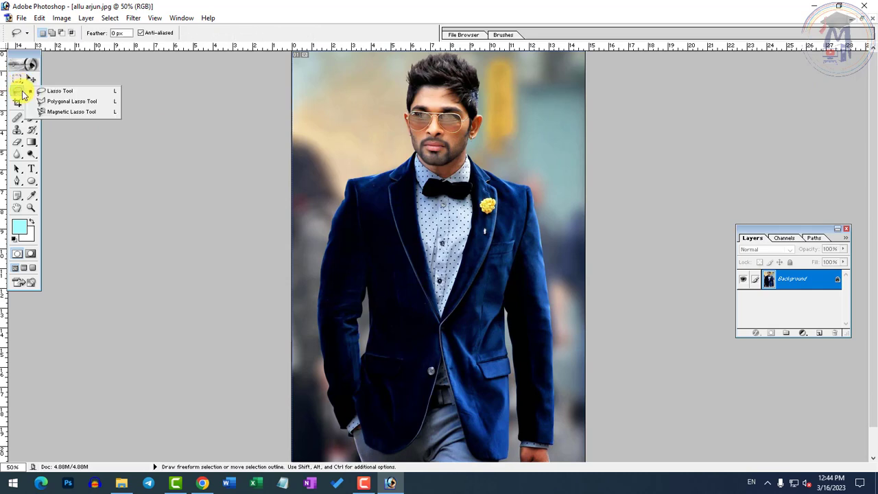
left_click(58, 102)
left_click(470, 128, "ctrl")
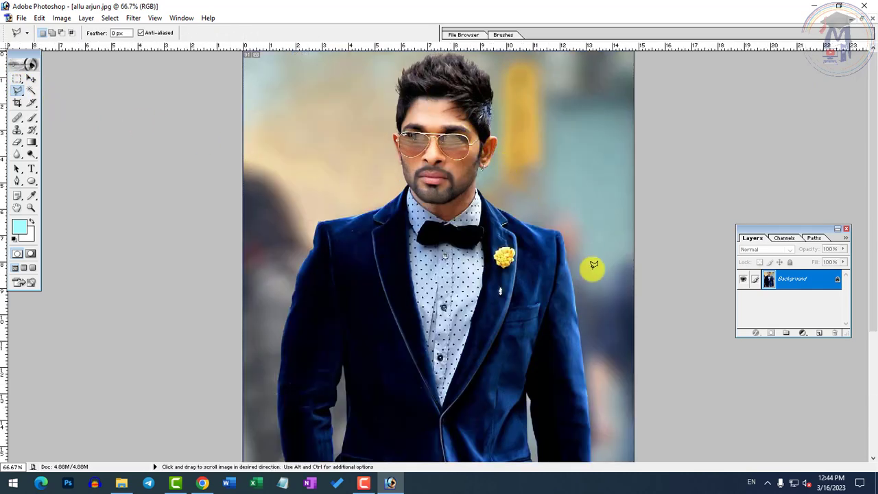
Try a small outline around the collar and shoulder, then discard it
left_click(582, 314)
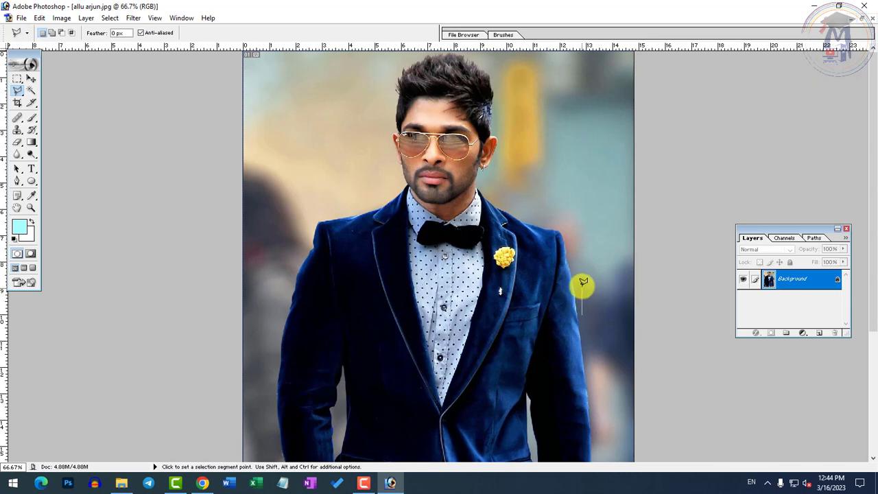
left_click(558, 224)
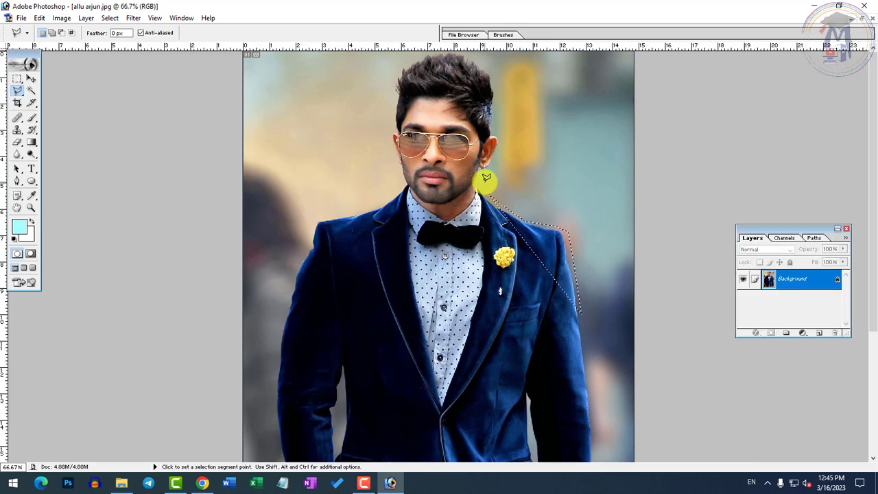
double_click(507, 213)
key("ctrl+d")
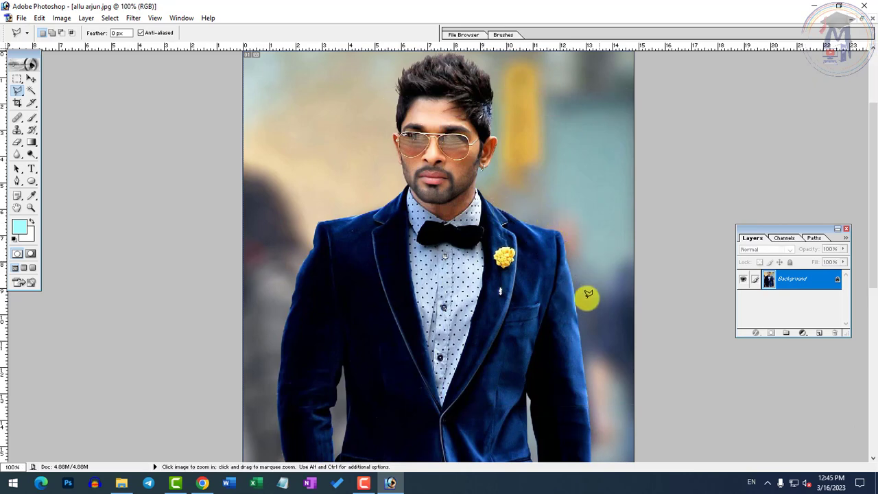
At 100% zoom, trace points from the right shoulder past the ear up the hair's edge
key("ctrl+equal")
left_click(647, 295)
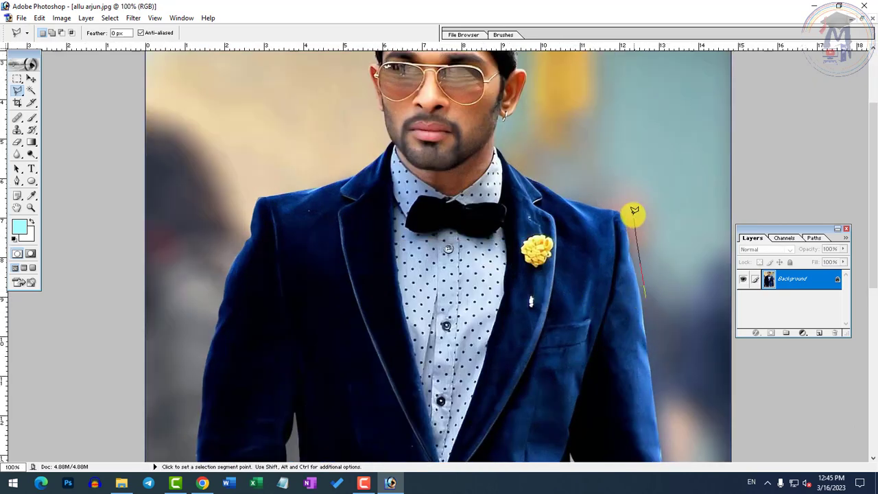
left_click(631, 208)
left_click(581, 190)
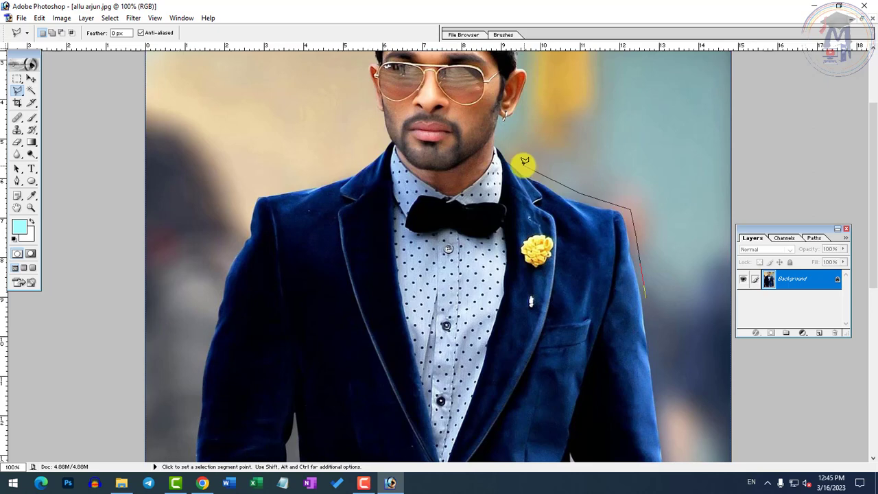
left_click(503, 119)
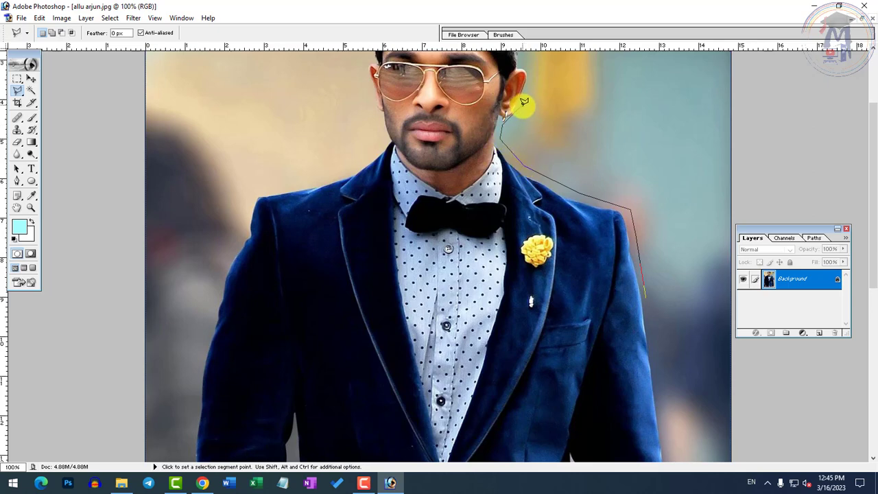
left_click(525, 94)
left_click(530, 73)
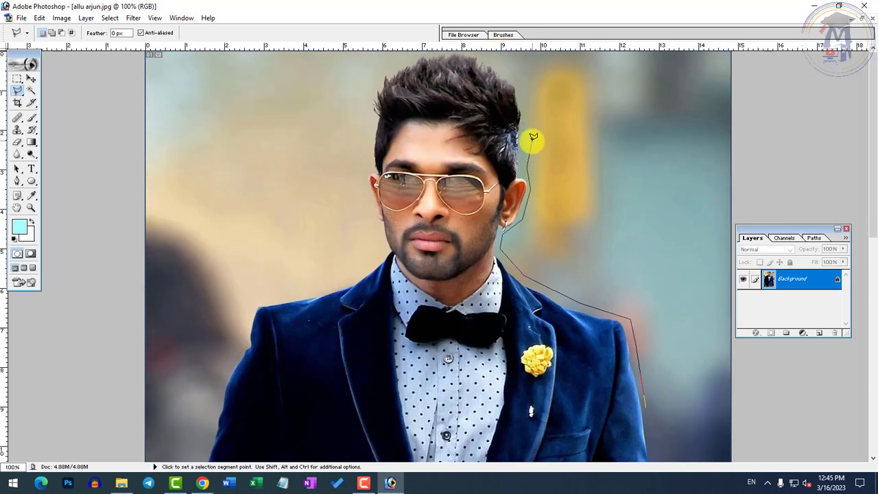
left_click(525, 102)
left_click(514, 61)
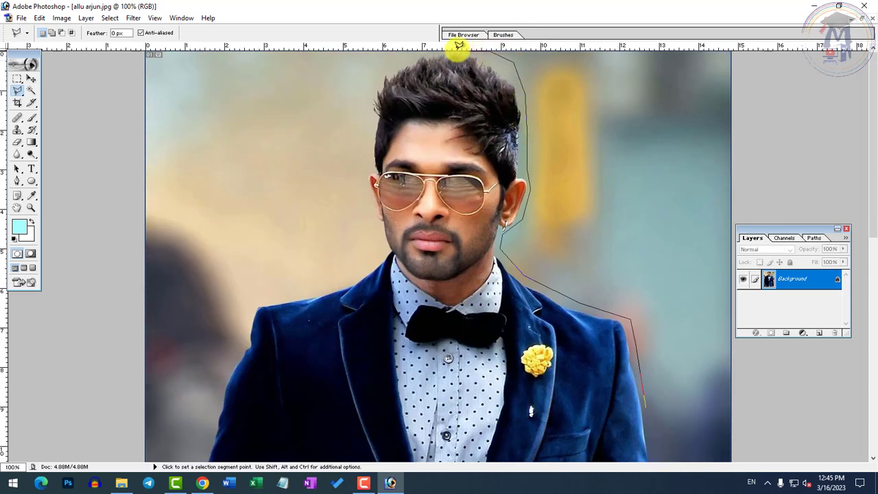
Carry the outline over the top of the hair and down the face to the collar
left_click(419, 51)
left_click(391, 63)
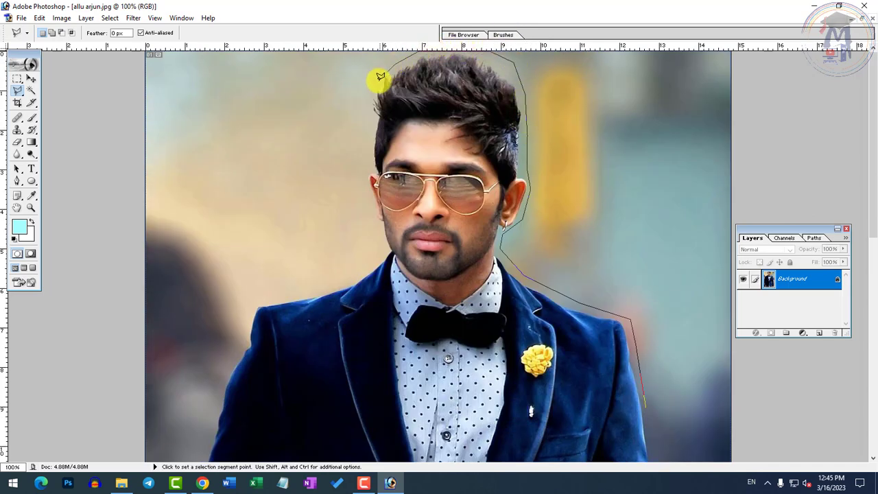
left_click(378, 79)
left_click(372, 103)
left_click(367, 161)
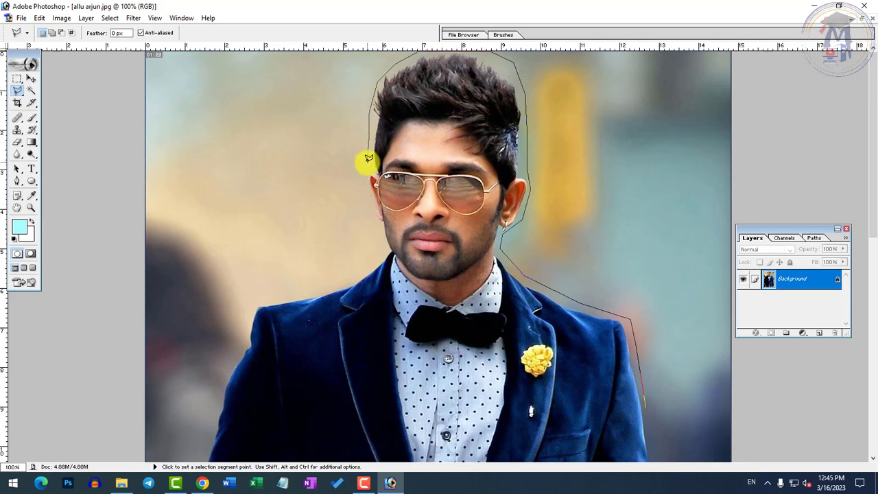
left_click(369, 195)
left_click(376, 262)
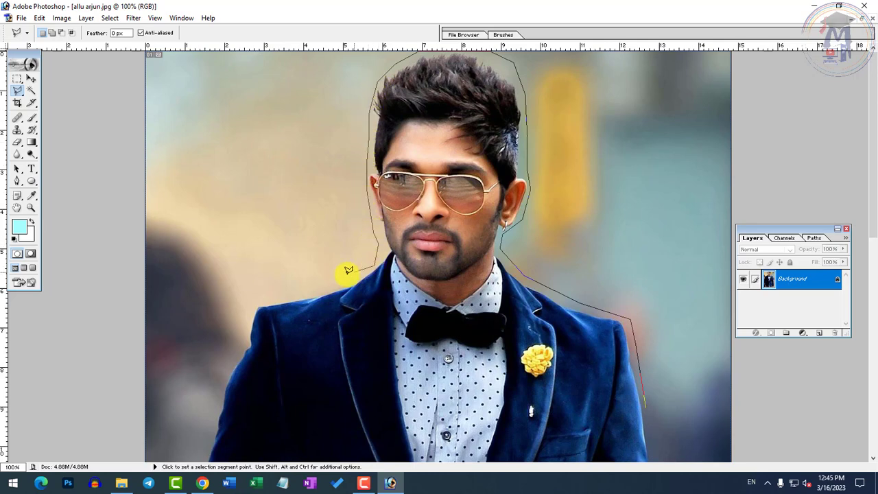
Continue down the left shoulder and arm, across the jacket, up the right arm, and close the selection
left_click(257, 301)
left_click(235, 338)
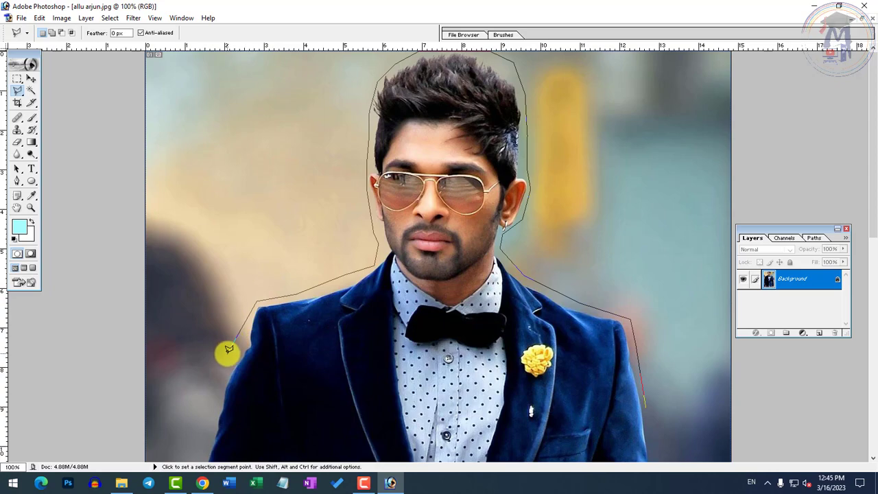
left_click(212, 385)
scroll(199, 461, "down", 5)
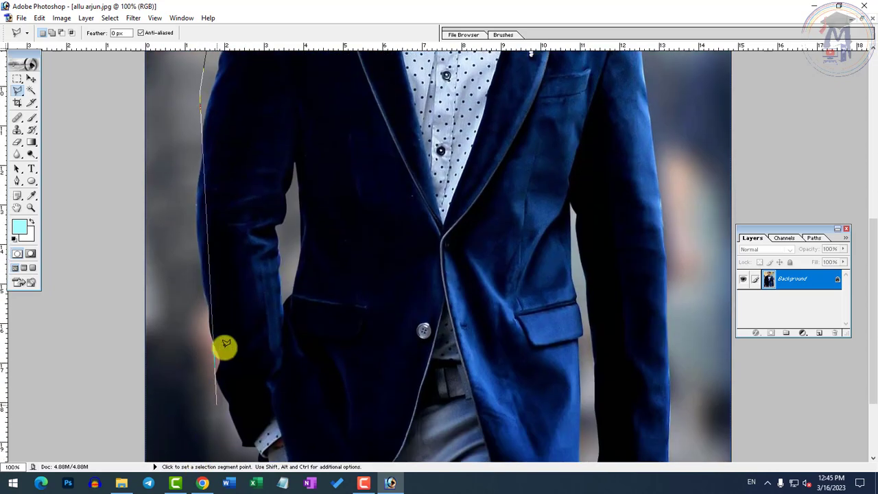
left_click(195, 227)
left_click(200, 292)
left_click(308, 290)
left_click(679, 247)
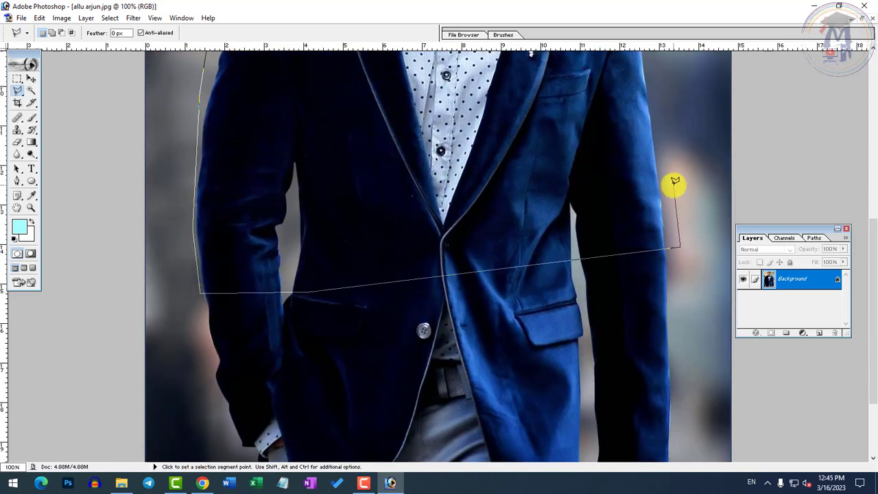
left_click(669, 151)
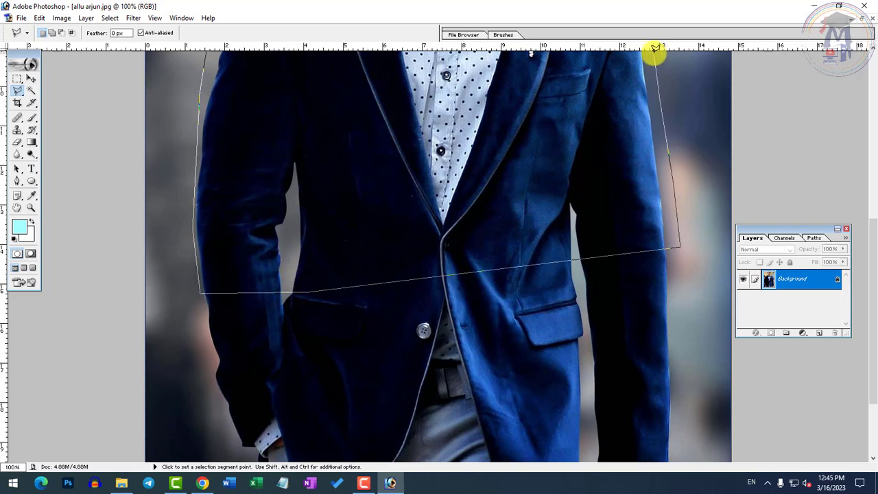
scroll(658, 103, "up", 5)
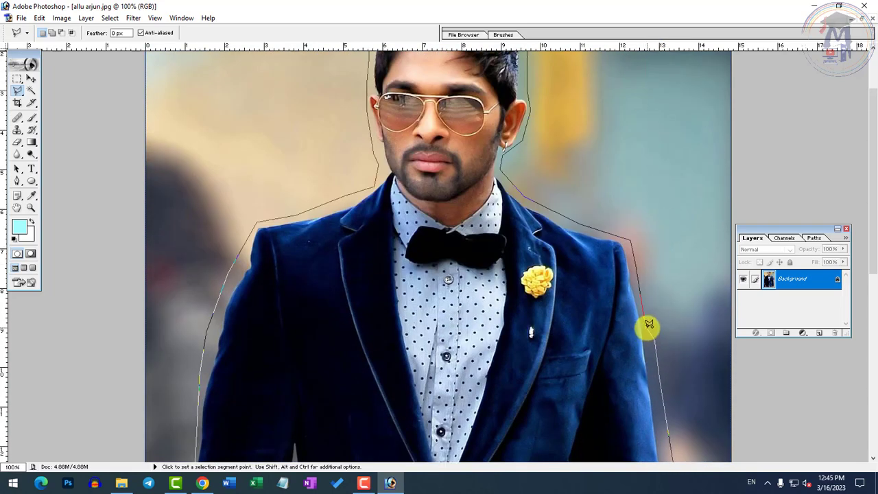
left_click(649, 326)
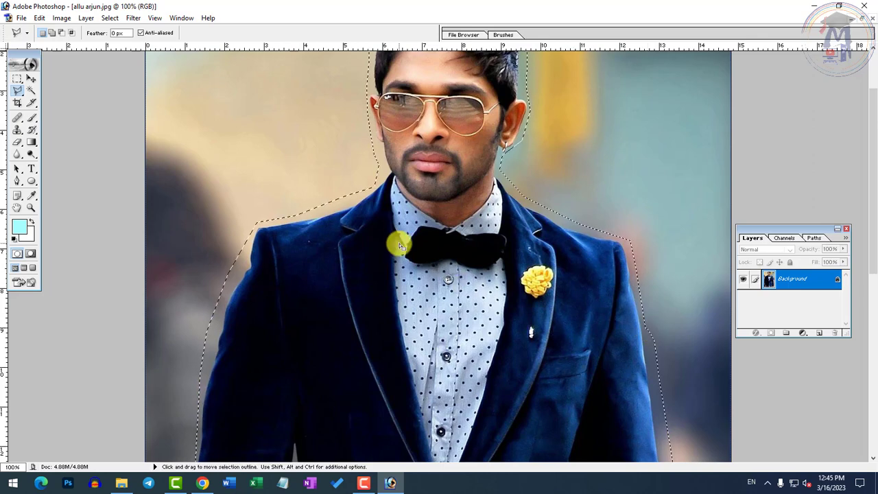
scroll(398, 241, "up", 1)
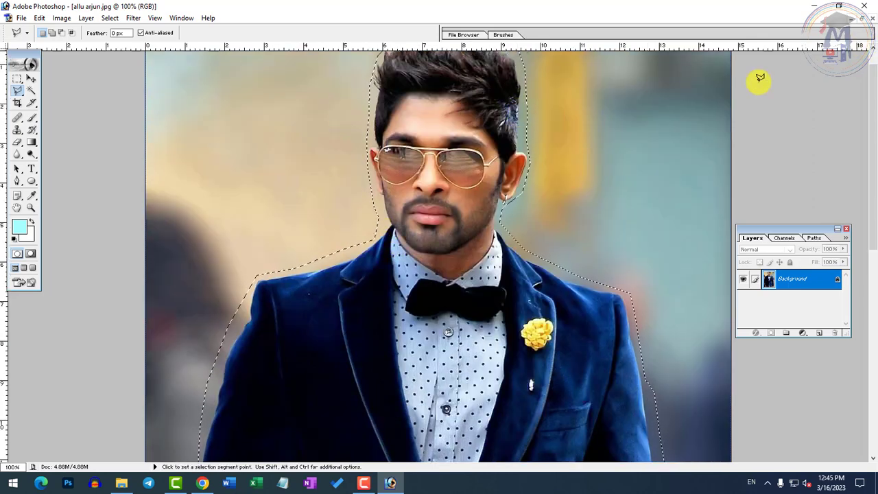
Paste the lassoed man onto the red bokeh background document as Layer 1
left_click(858, 19)
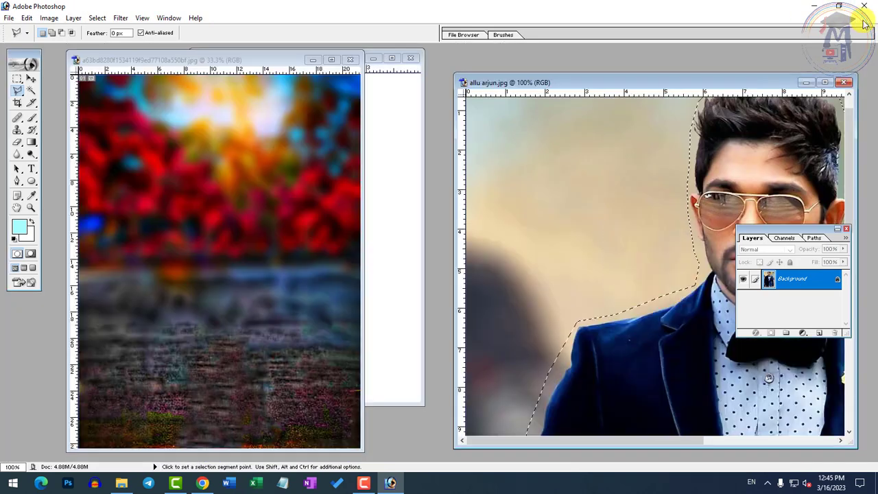
left_click(264, 194)
key("ctrl+v")
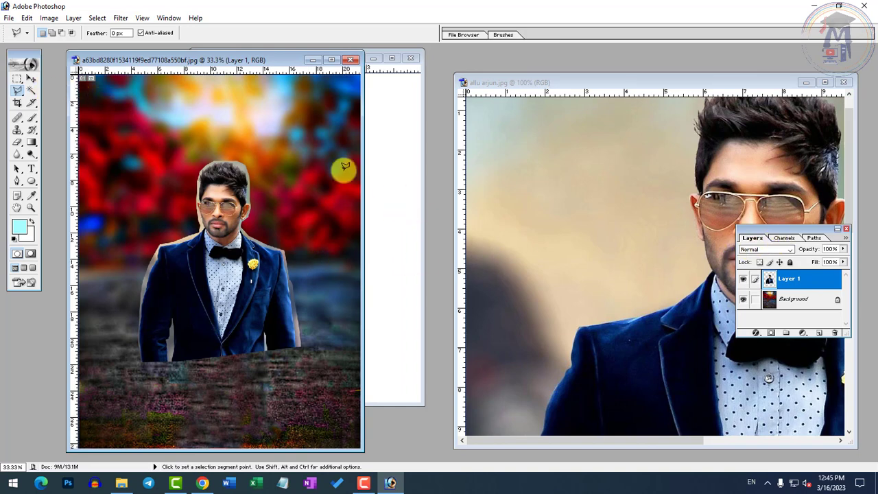
left_click(73, 18)
mouse_move(90, 55)
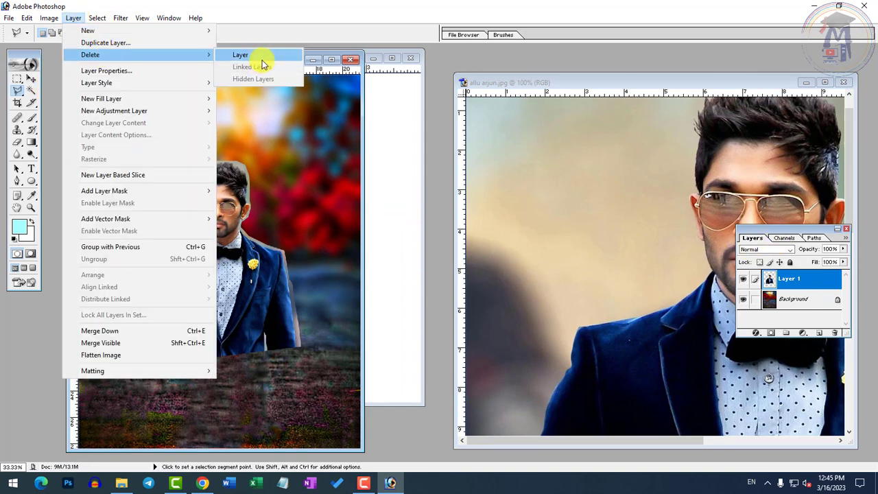
Delete the pasted Layer 1, zoom the photo out, and clear the selection
left_click(255, 56)
left_click(421, 186)
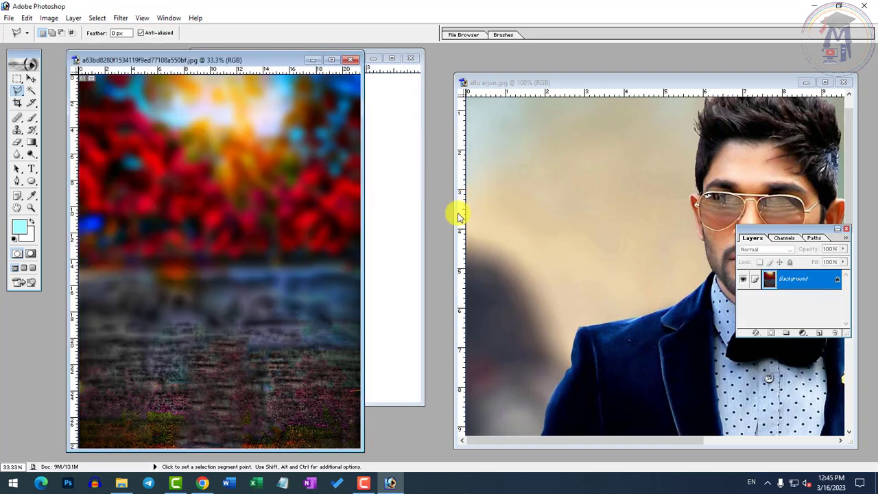
left_click_drag(454, 216, 328, 227)
key("ctrl+minus")
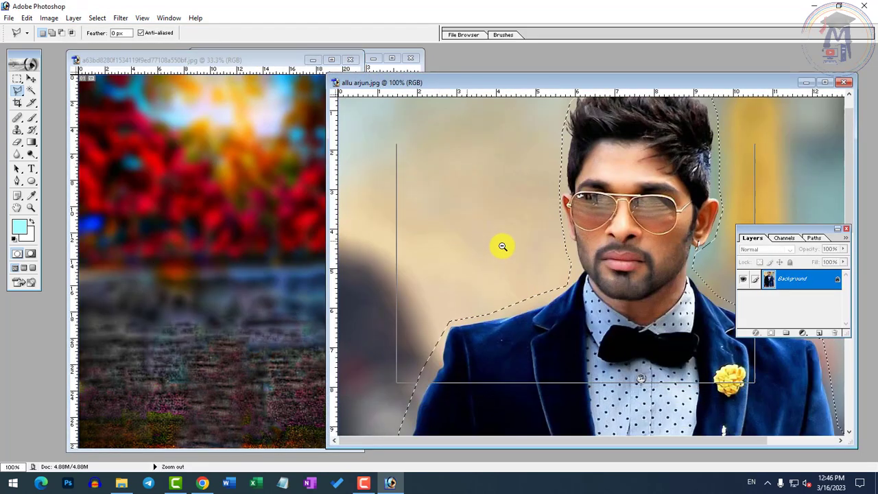
key("ctrl+d")
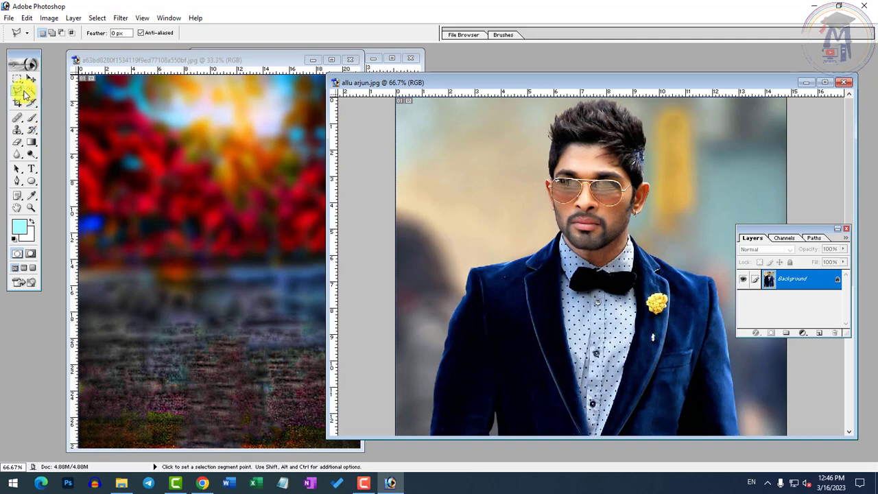
Switch to the Magnetic Lasso Tool at 66.7% zoom and start an outline on the jacket edge
left_click(20, 91)
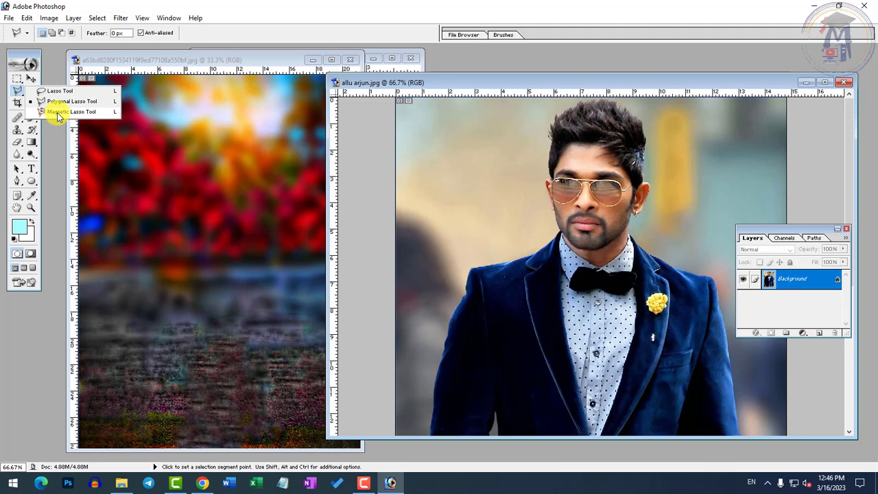
left_click(58, 112)
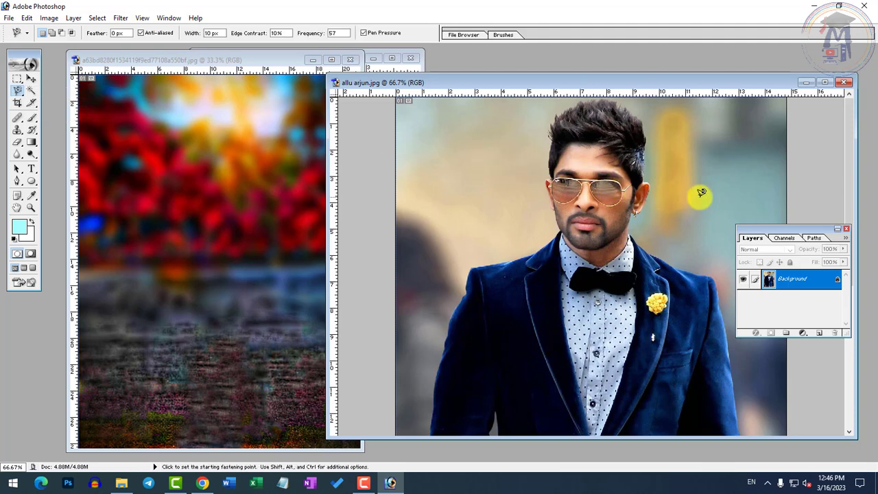
key("ctrl+plus")
key("ctrl+minus")
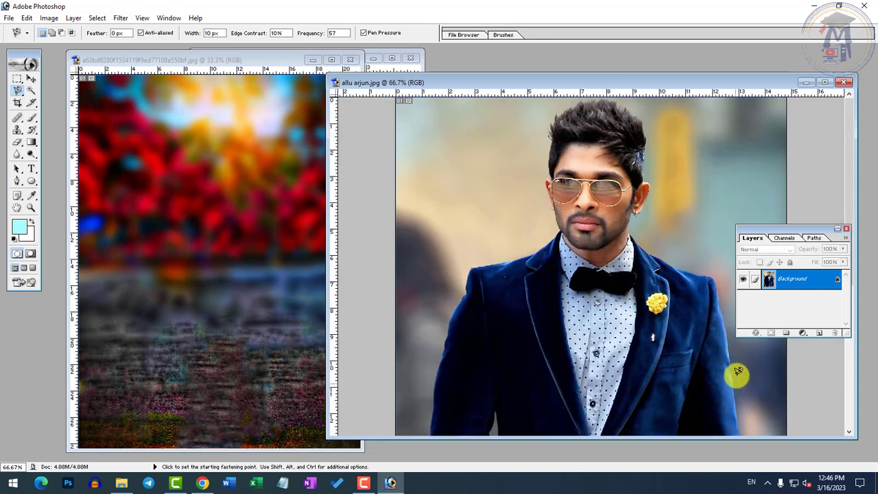
left_click(736, 379)
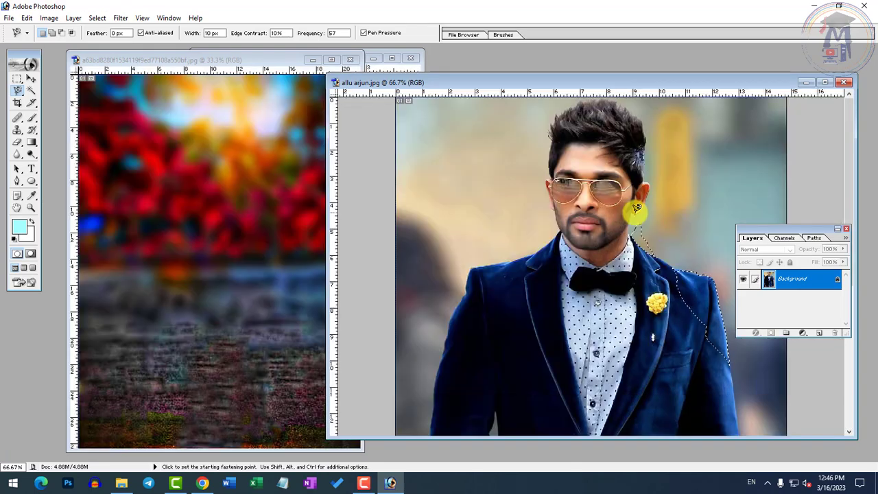
Save allu arjun.jpg with default JPEG options and discard the partial lasso outlines
key("ctrl+s")
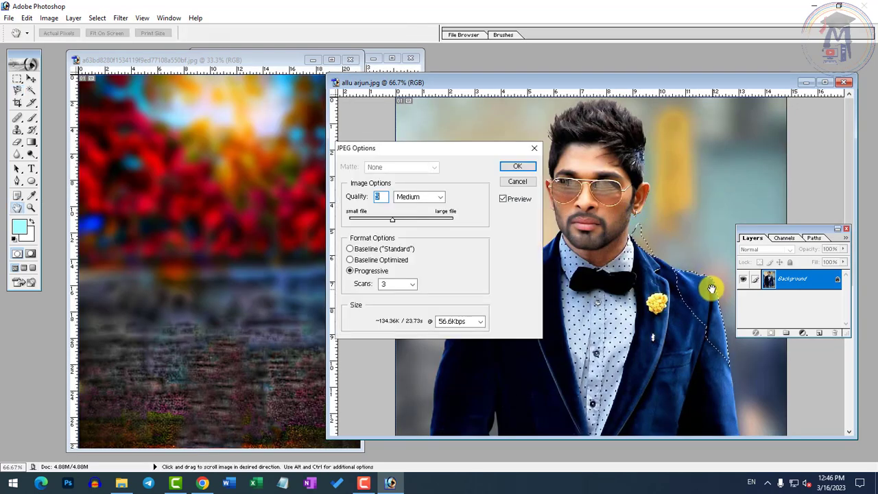
key("Return")
key("ctrl+d")
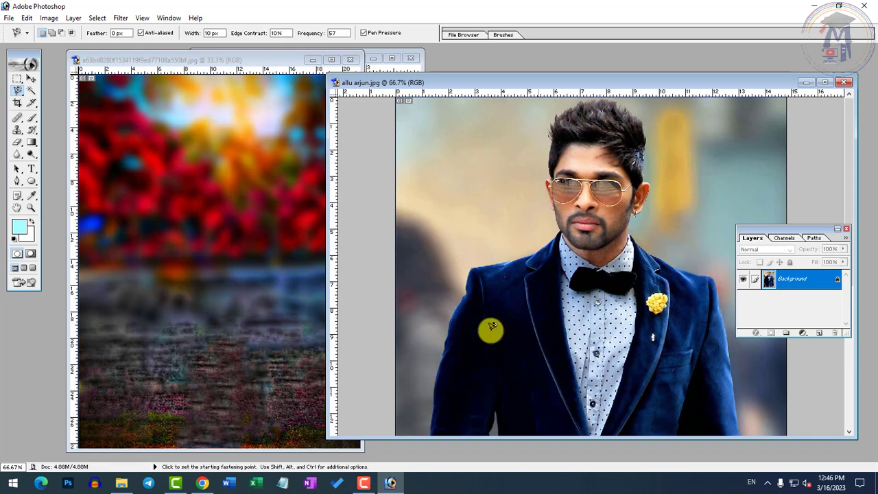
left_click(430, 396)
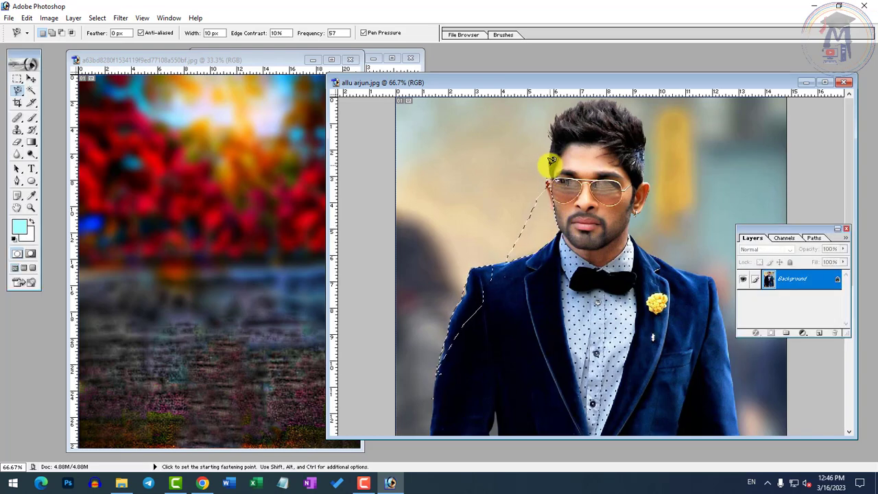
key("Escape")
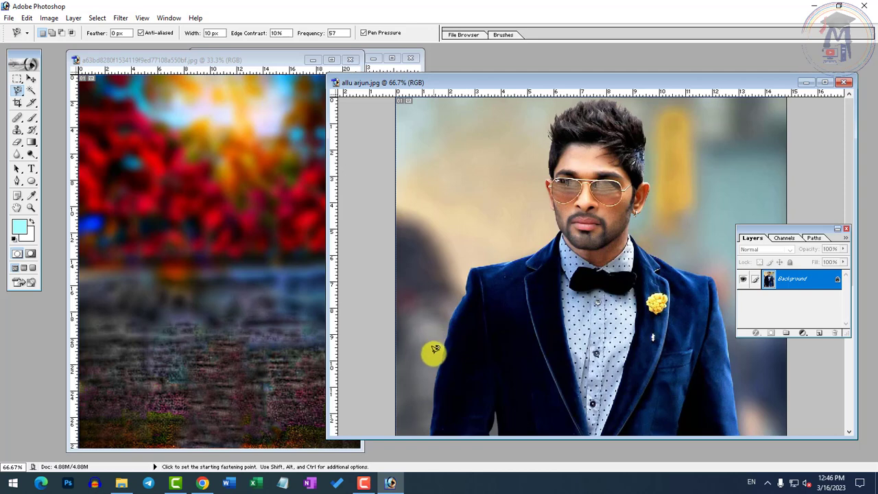
Trace a magnetic lasso outline around the man, then deselect it
left_click(434, 359)
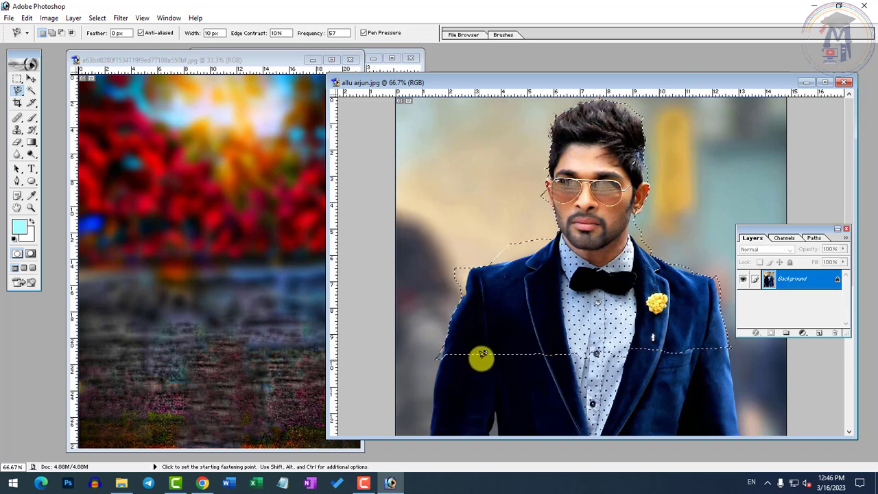
double_click(577, 354)
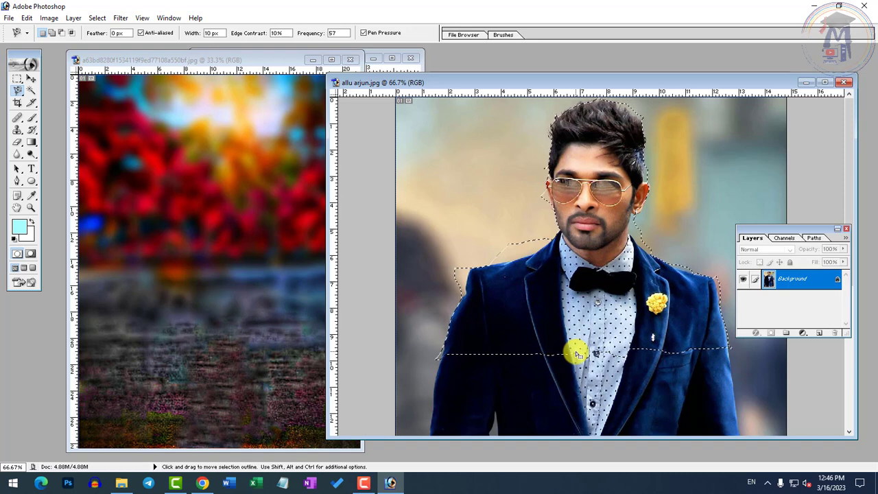
key("ctrl")
key("ctrl+d")
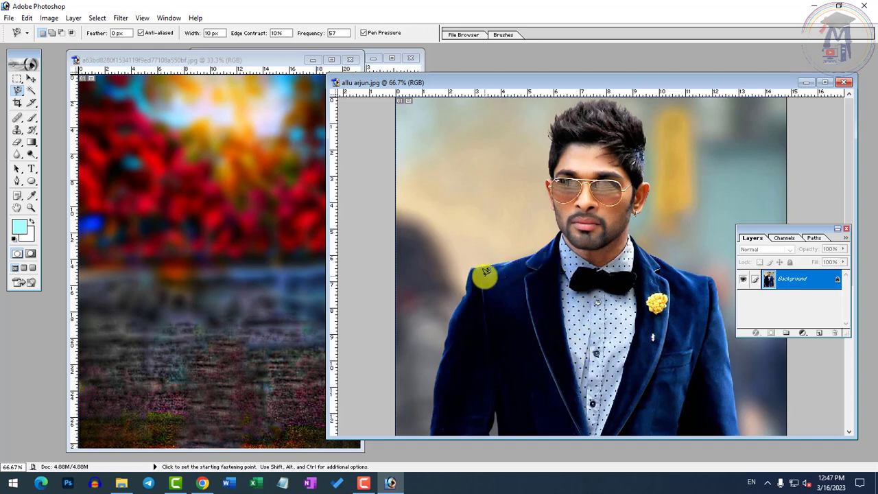
Try a rectangular marquee selection of the man's head and torso, then undo the paste
left_click(19, 94)
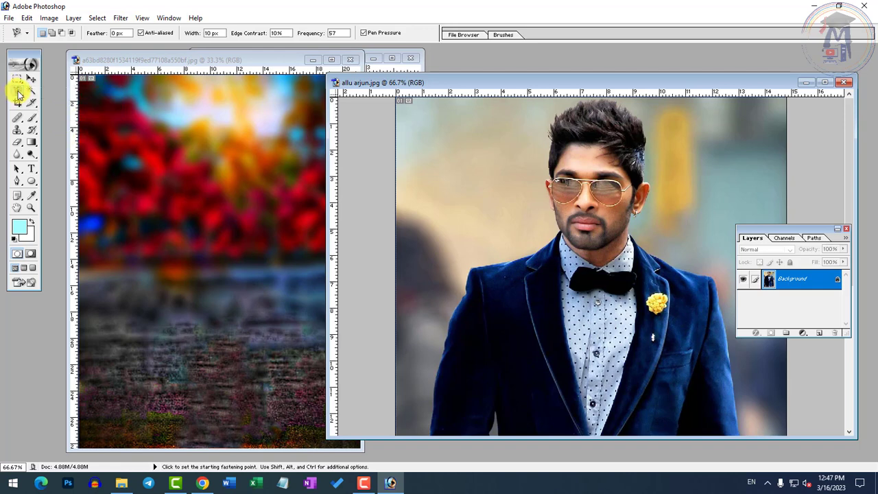
left_click(18, 94)
left_click(18, 81)
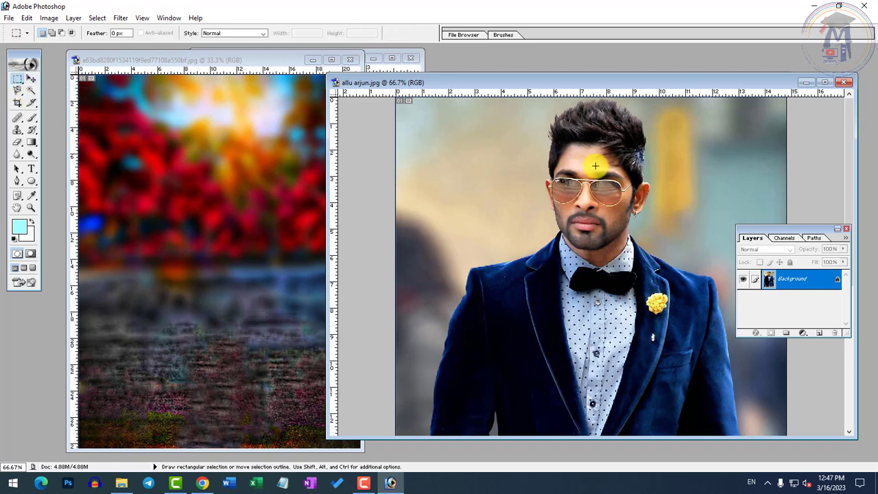
mouse_move(502, 112)
left_mouse_down()
mouse_move(708, 345)
mouse_move(202, 273)
left_mouse_up()
key("v")
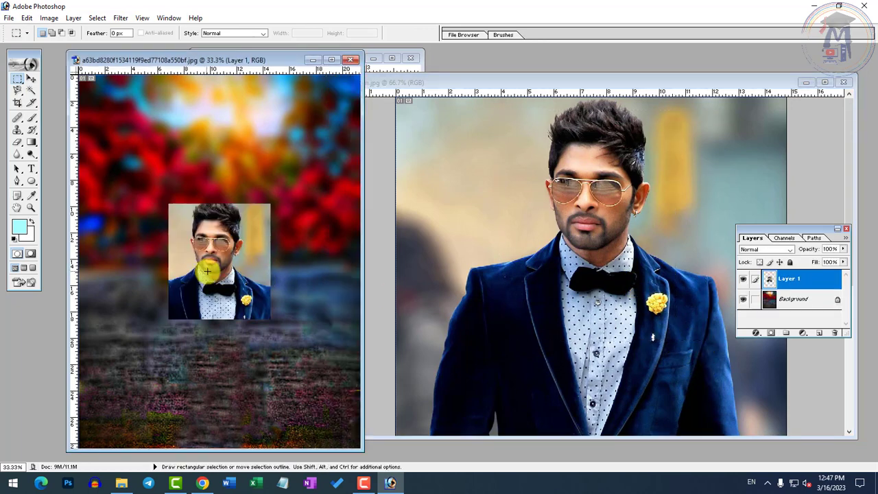
key("ctrl+z")
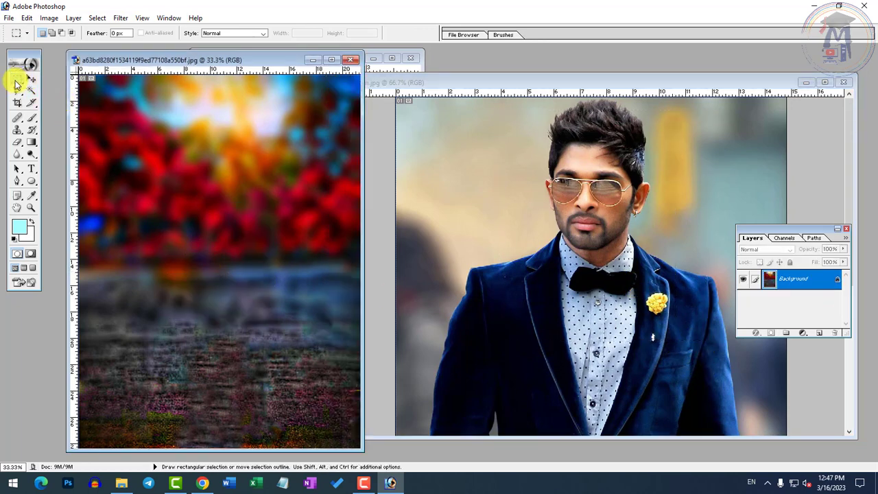
Paste an oval cutout of the man's head and shoulders onto the bokeh background, undo it, and deselect
left_click_drag(17, 78, 58, 88)
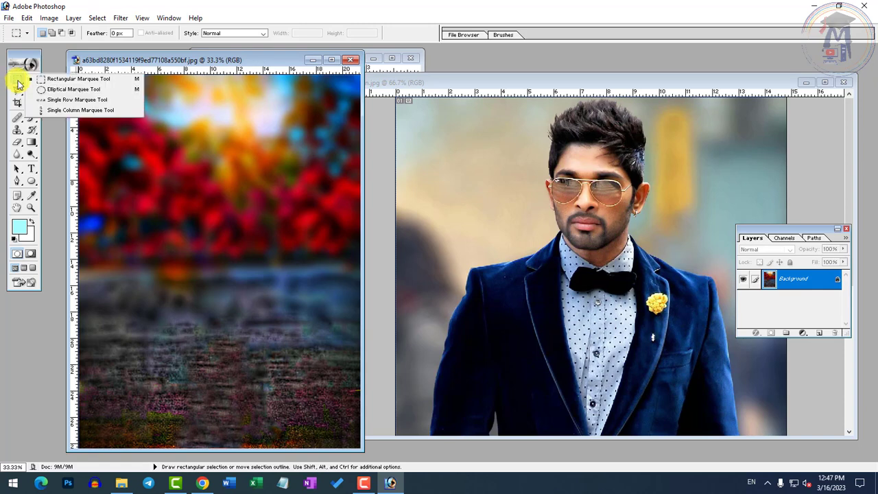
left_click(480, 99)
left_click_drag(491, 108, 717, 333)
left_click(297, 285)
key("ctrl+v")
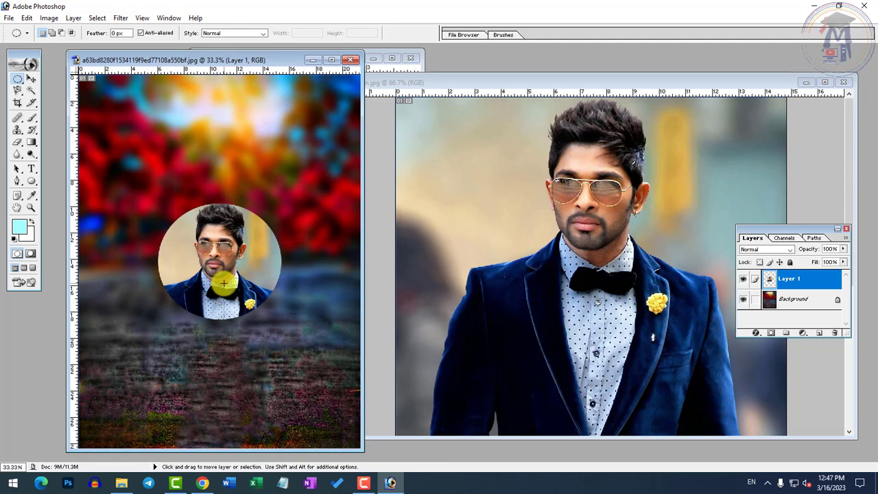
key("ctrl+z")
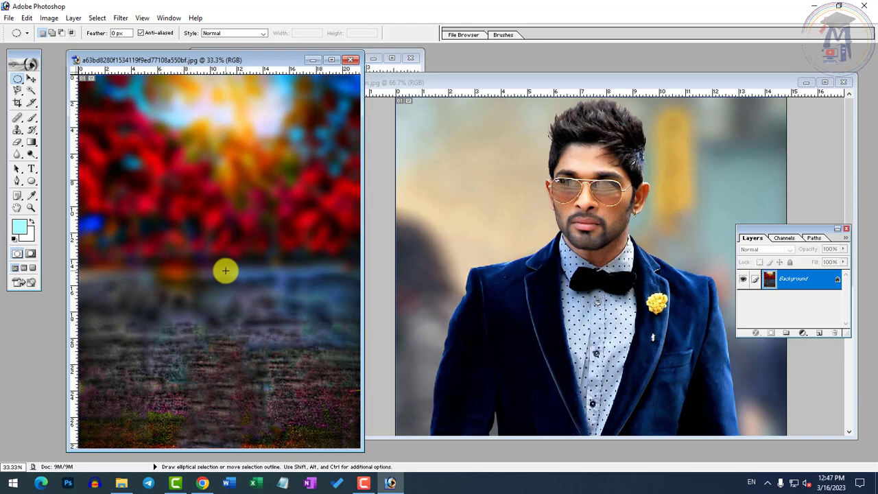
left_click(528, 295)
left_click(562, 294)
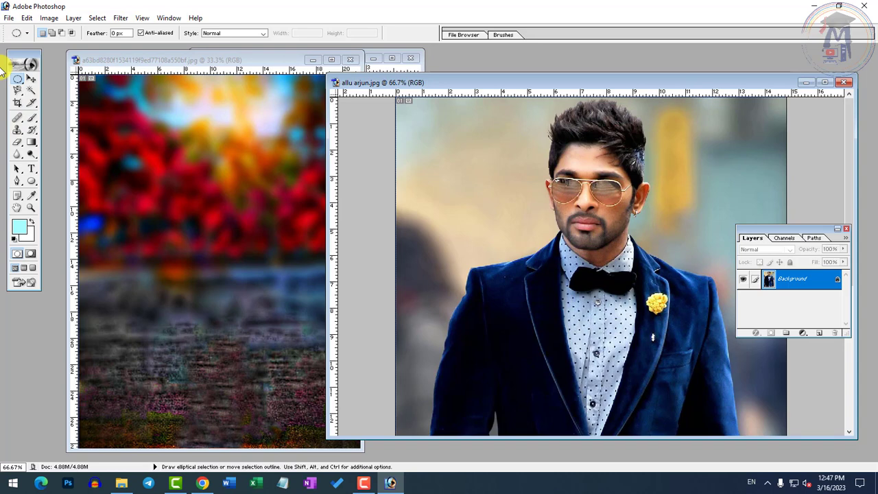
left_click(19, 90)
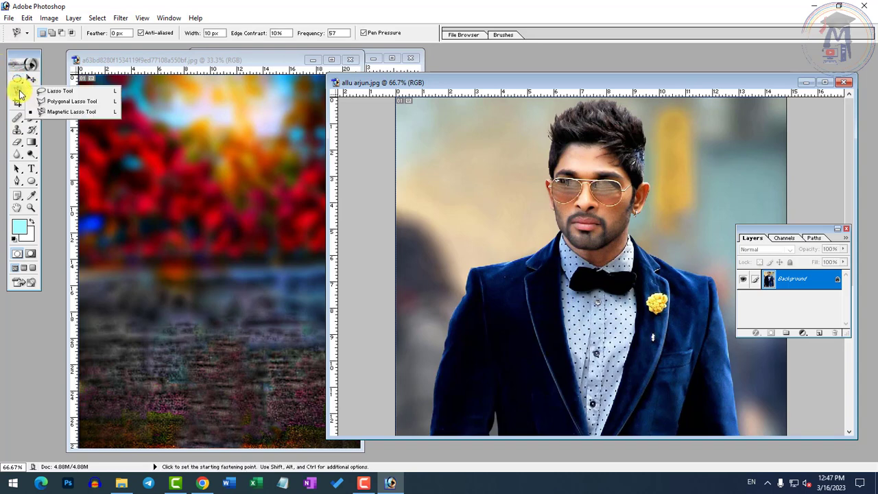
left_click(31, 90)
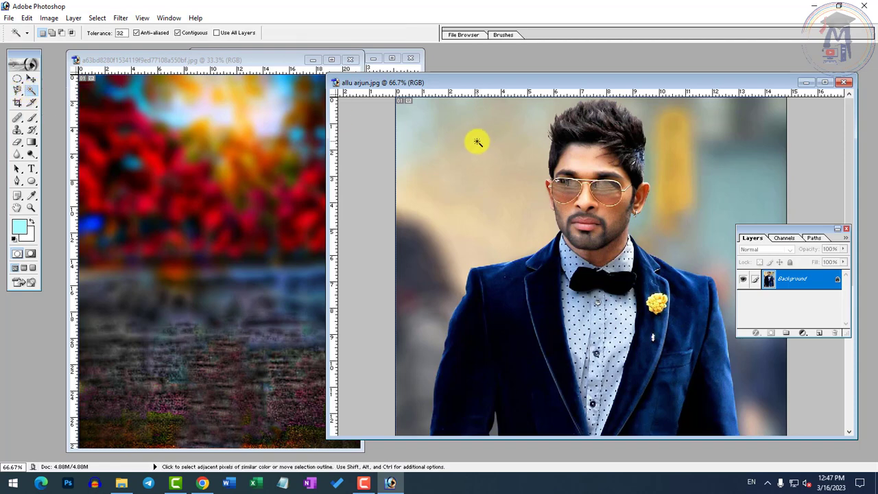
left_click(477, 142)
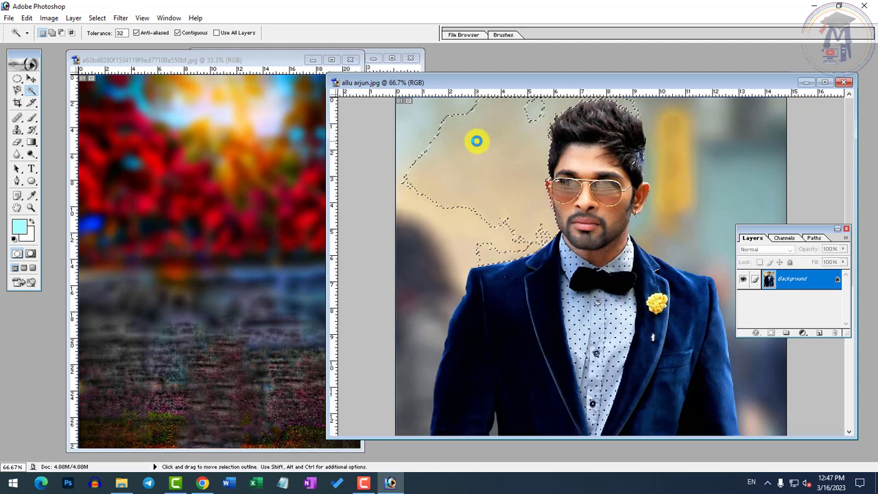
left_click(676, 159)
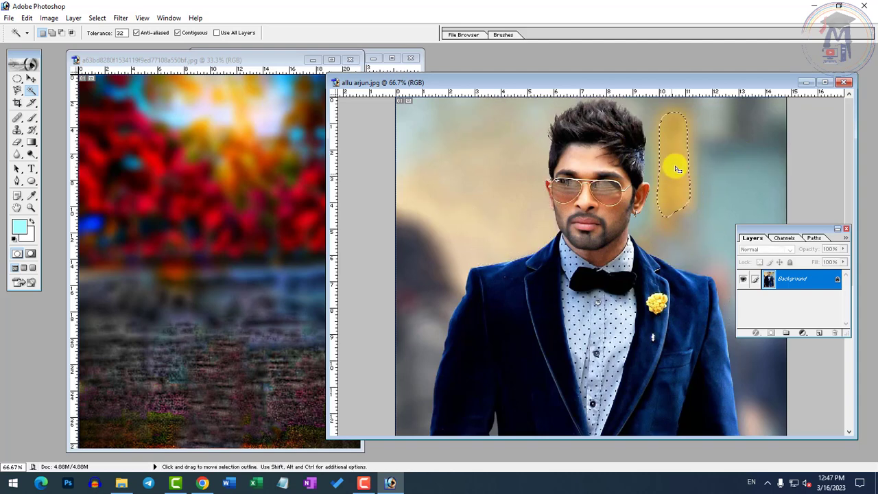
left_click(707, 130)
left_click(539, 141)
key("ctrl+d")
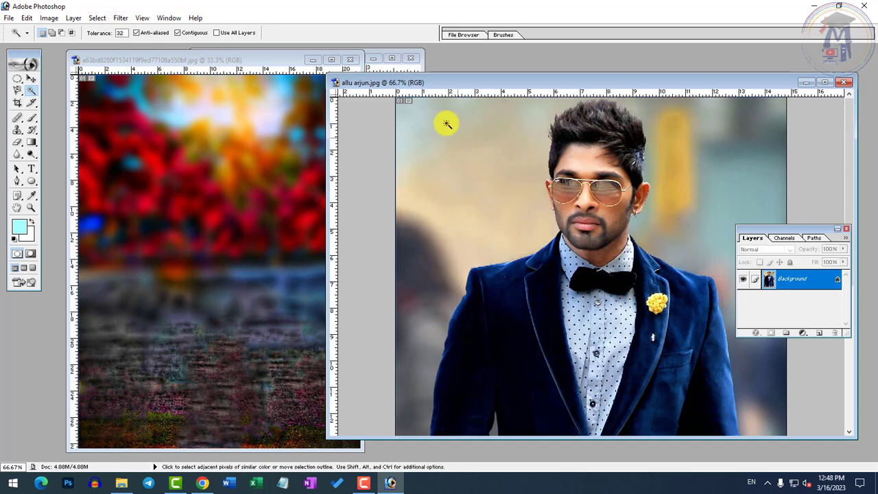
left_click(447, 123)
left_click(478, 172)
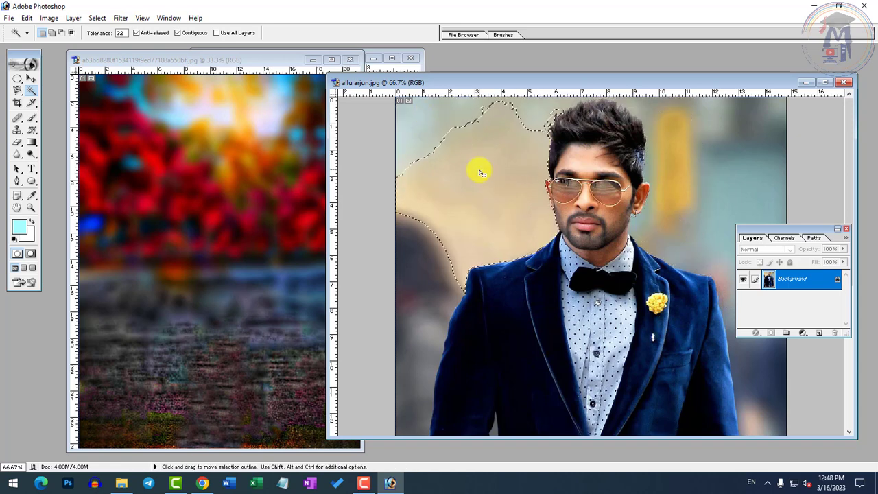
left_click(686, 175)
left_click(717, 176)
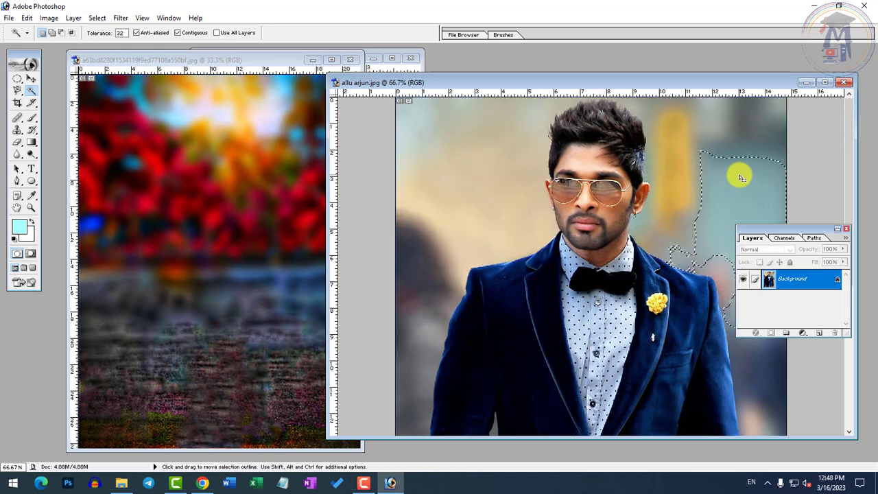
left_click(738, 113)
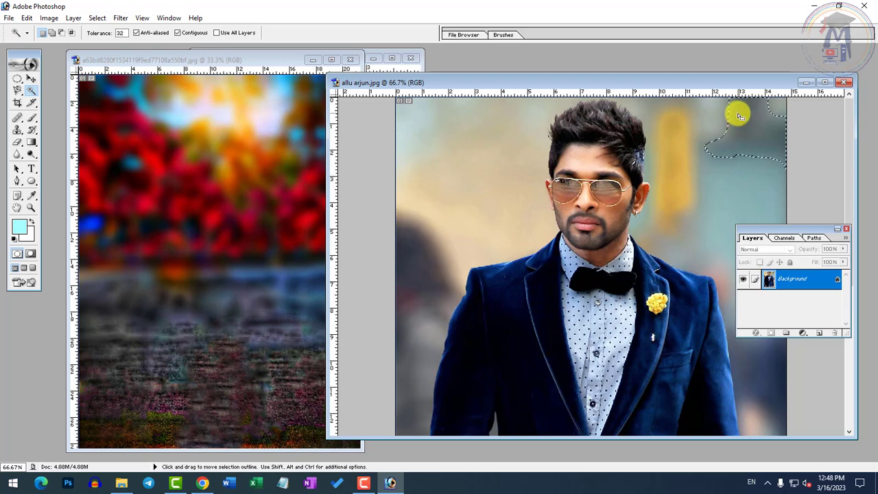
left_click(537, 118)
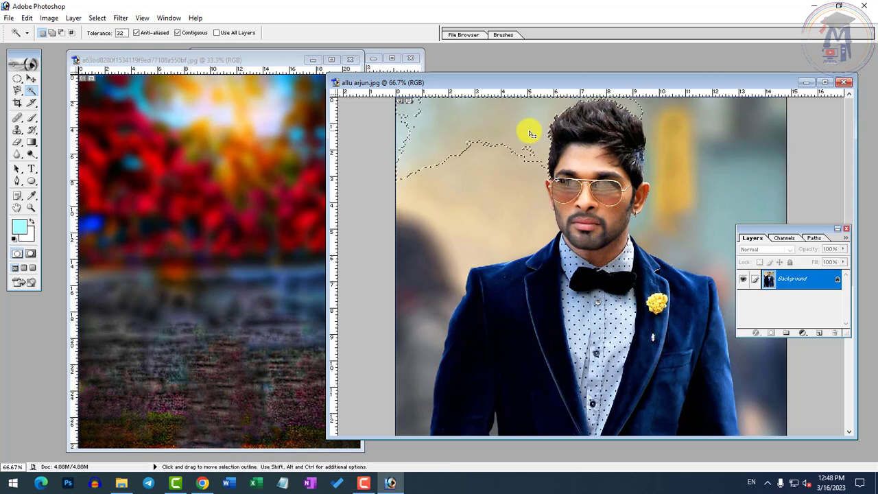
left_click(474, 193)
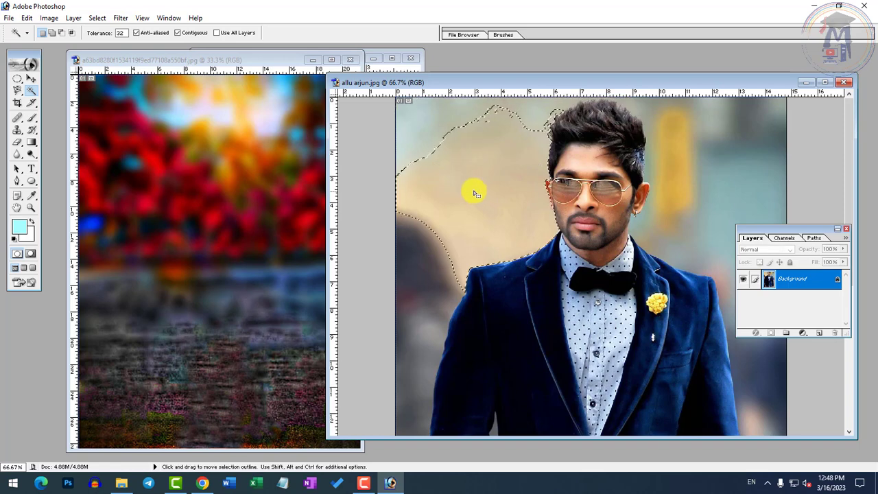
left_click(463, 172)
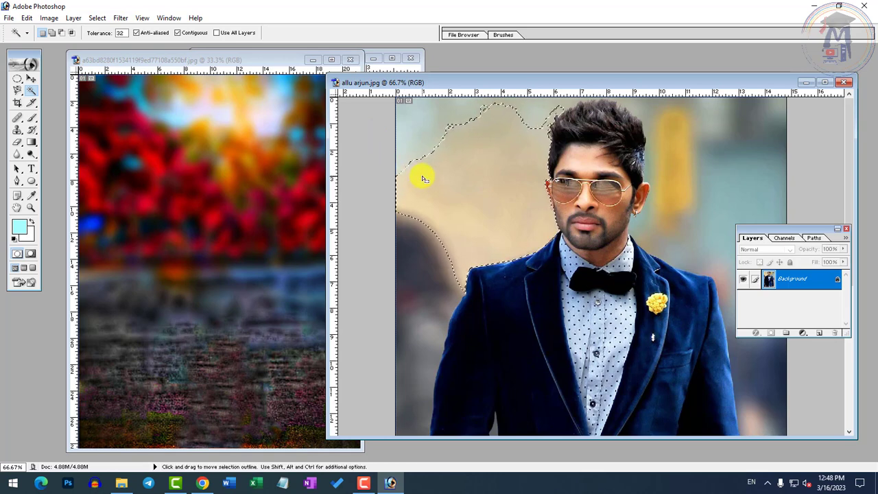
left_click(728, 179)
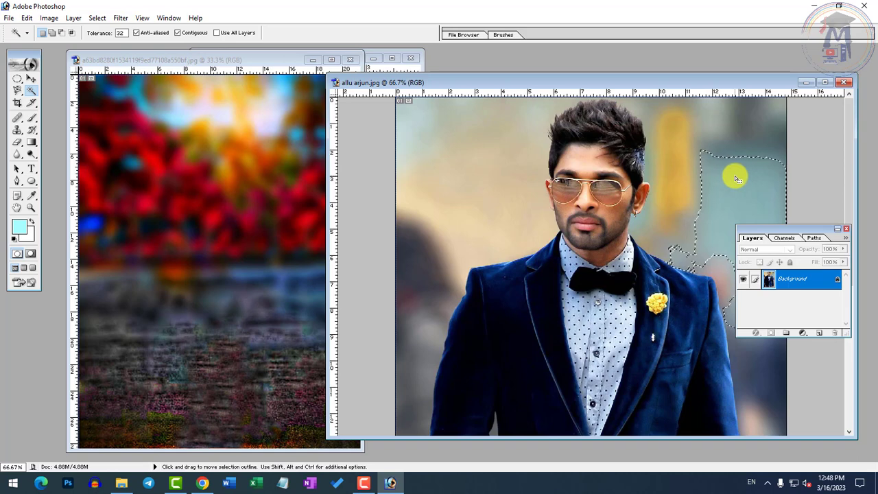
left_click(608, 194)
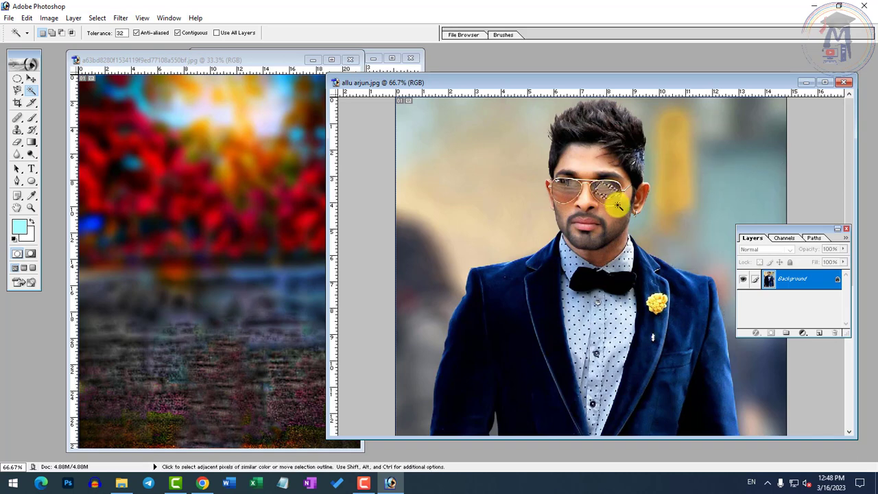
key("ctrl+d")
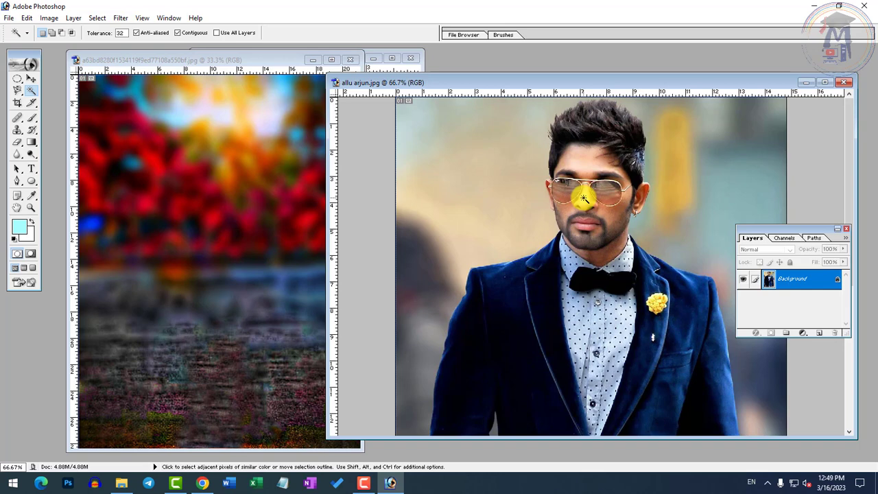
left_click(453, 153)
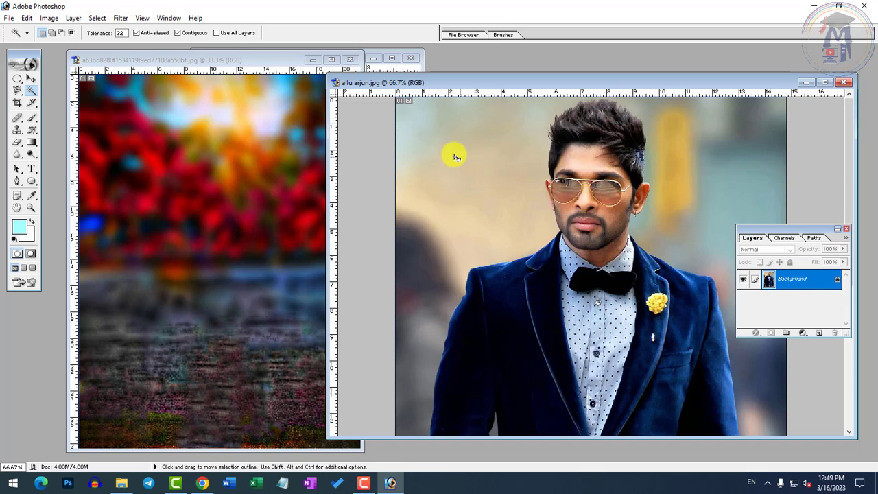
key("ctrl+d")
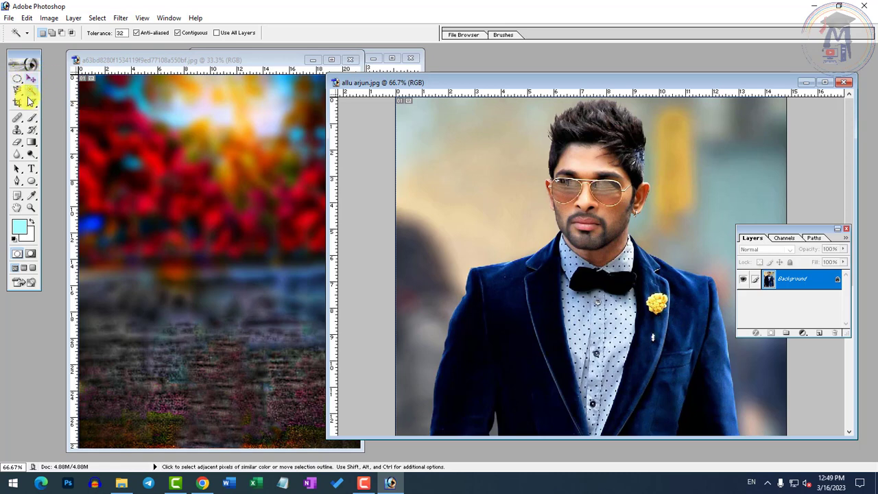
Crop the photo to the man's upper body, then undo the crop
left_click(18, 103)
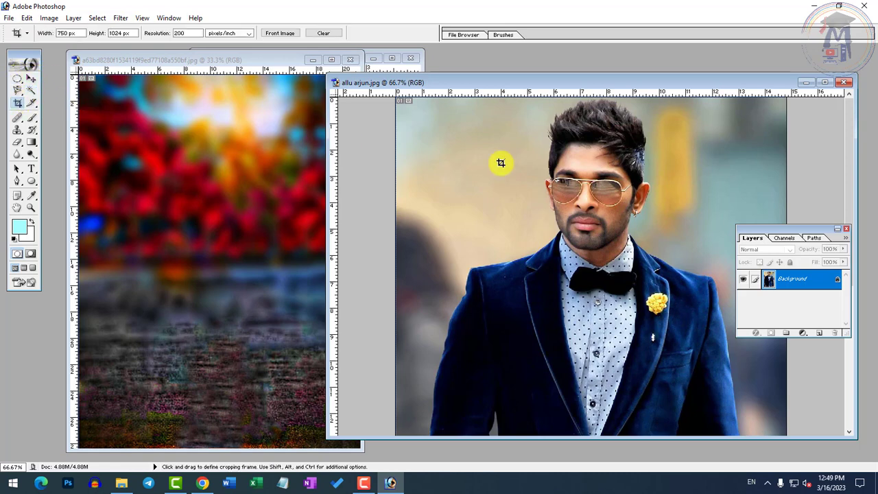
double_click(578, 82)
mouse_move(290, 54)
left_mouse_down()
mouse_move(627, 387)
mouse_move(721, 434)
left_mouse_up()
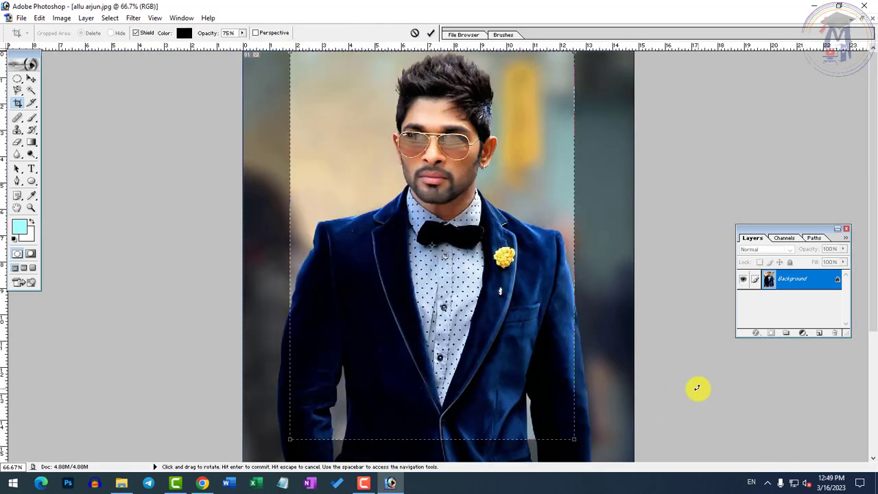
key("Return")
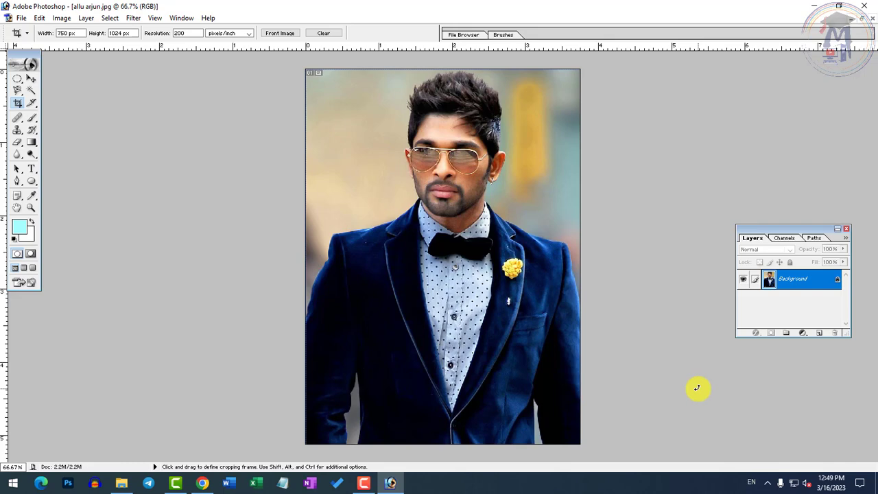
key("ctrl+z")
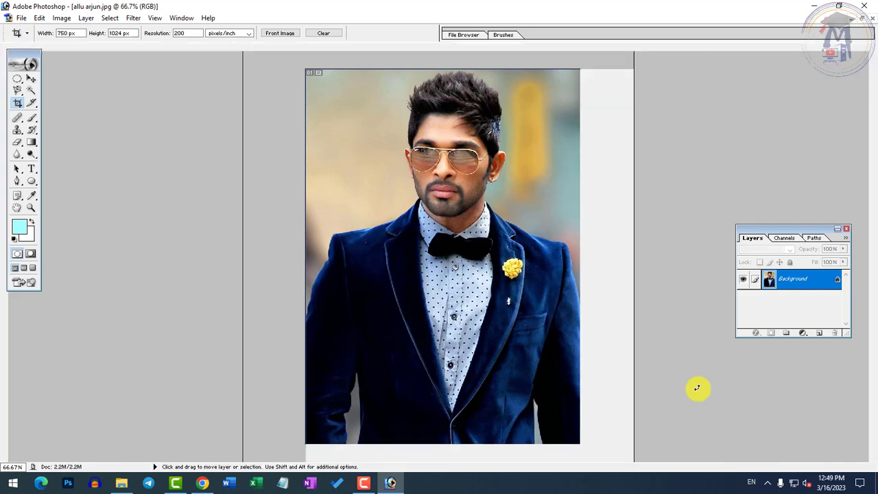
Select the Slice Tool and maximize allu arjun.jpg to fill the workspace at 66.7%
left_click(863, 20)
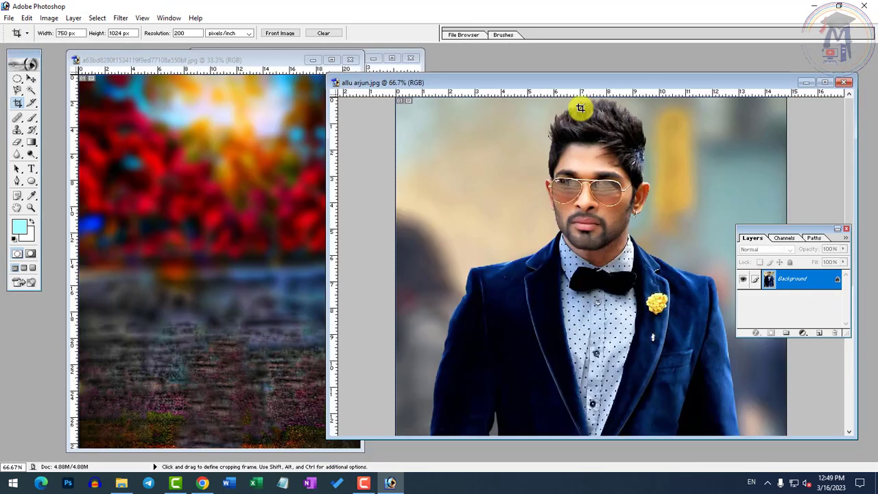
left_click(31, 104)
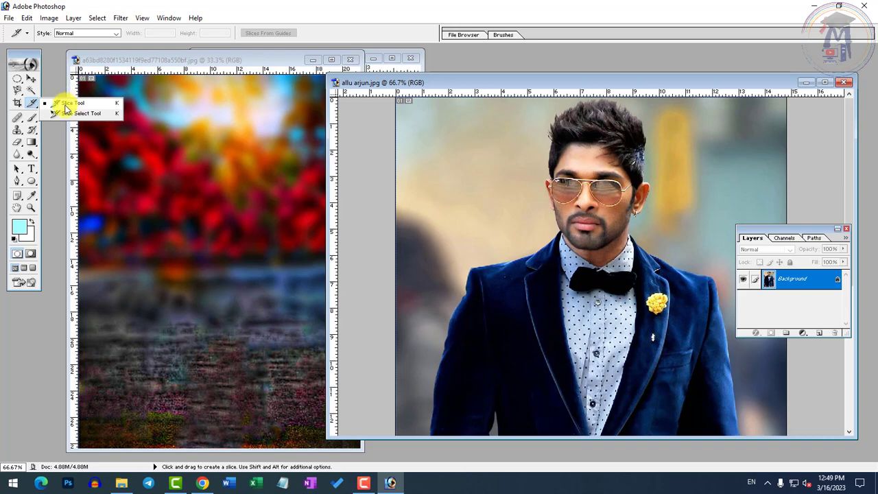
left_click(68, 104)
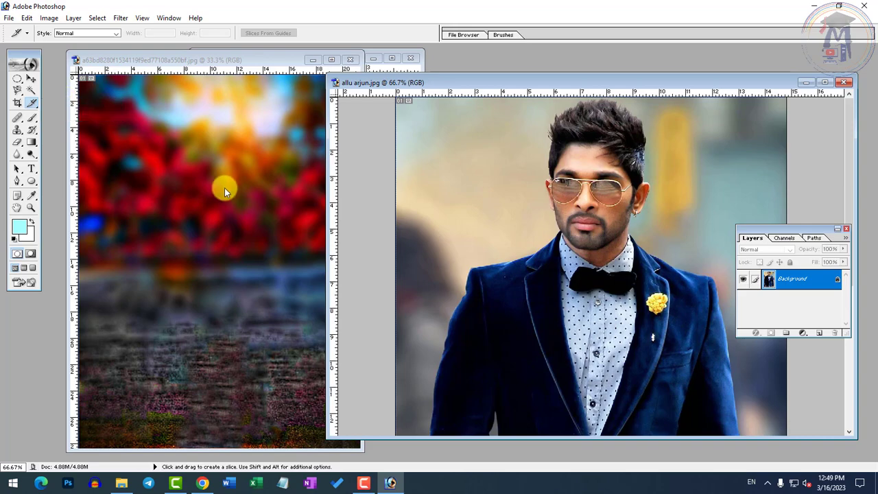
double_click(525, 82)
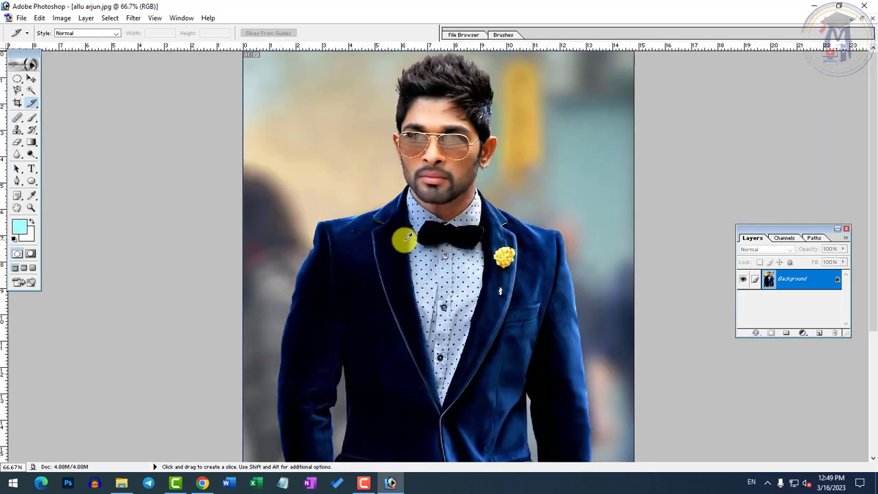
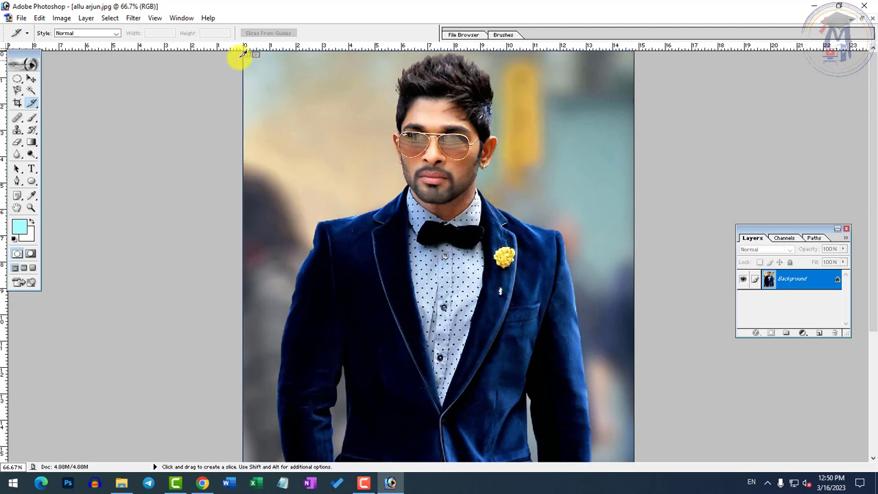
Add a horizontal guide and slice the portrait into five horizontal bands numbered 01 to 05
mouse_move(239, 46)
left_mouse_down()
mouse_move(461, 130)
mouse_move(635, 151)
left_mouse_up()
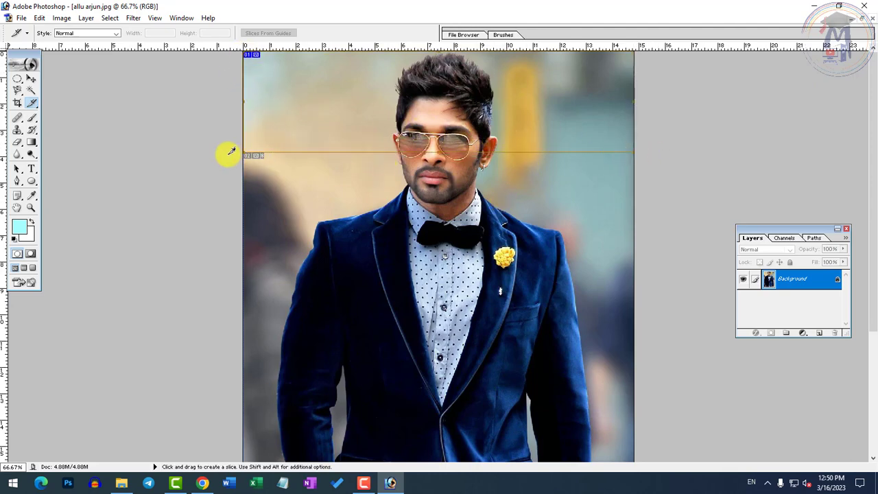
left_click_drag(245, 151, 636, 249)
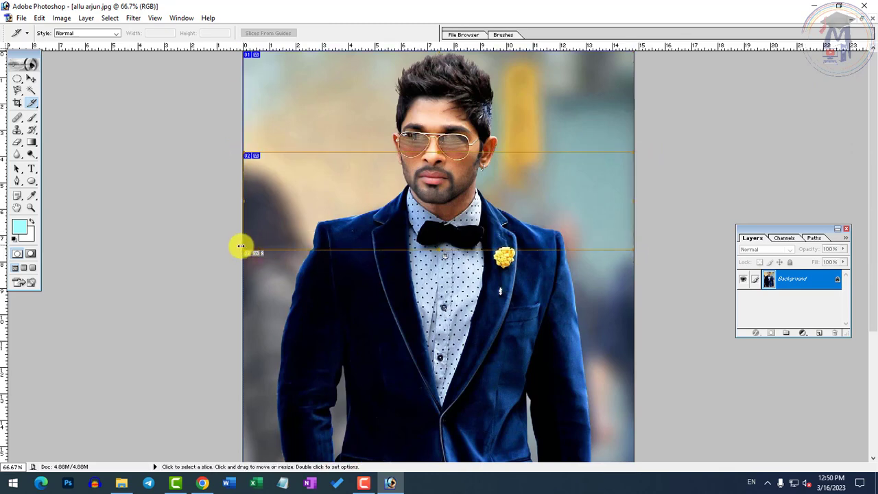
mouse_move(641, 322)
left_mouse_down()
mouse_move(633, 327)
mouse_move(627, 408)
left_mouse_up()
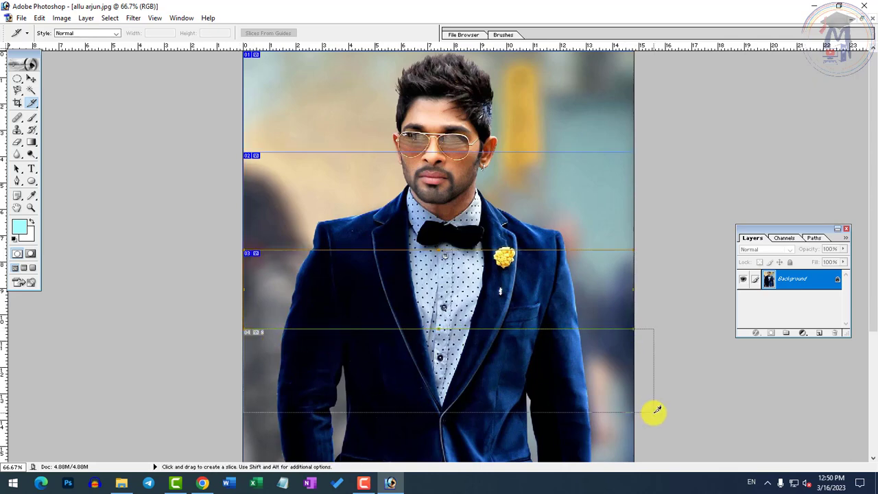
scroll(497, 439, "down", 2)
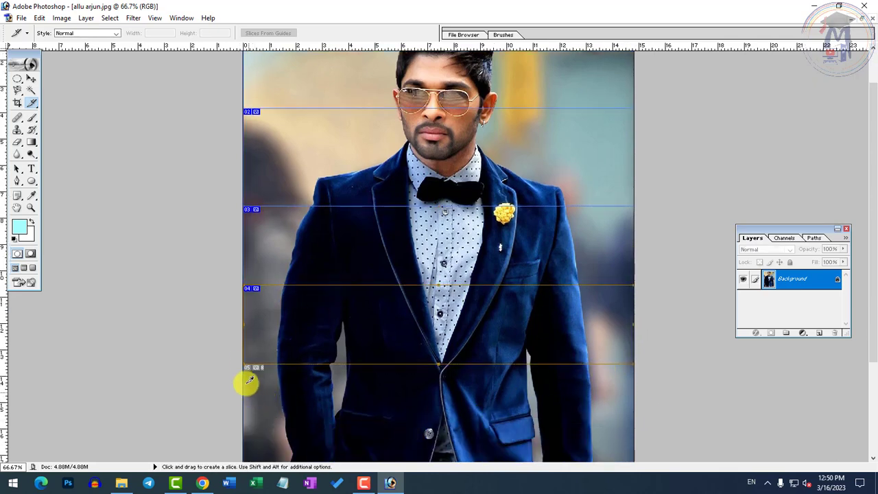
scroll(247, 361, "down", 5)
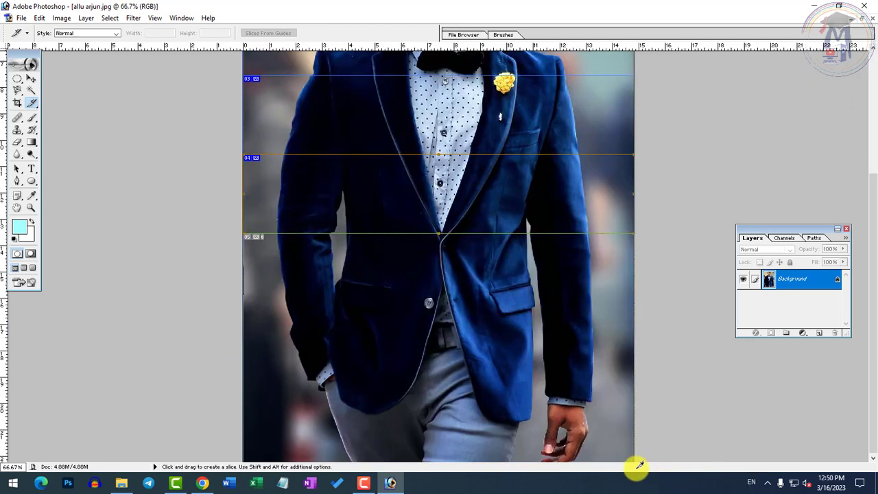
scroll(494, 416, "up", 2)
scroll(494, 415, "up", 3)
scroll(481, 382, "up", 2)
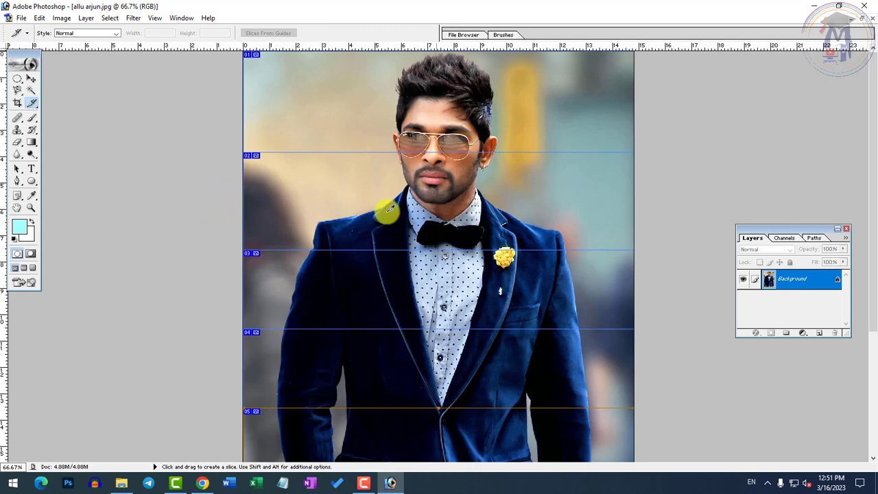
left_click_drag(33, 109, 59, 103)
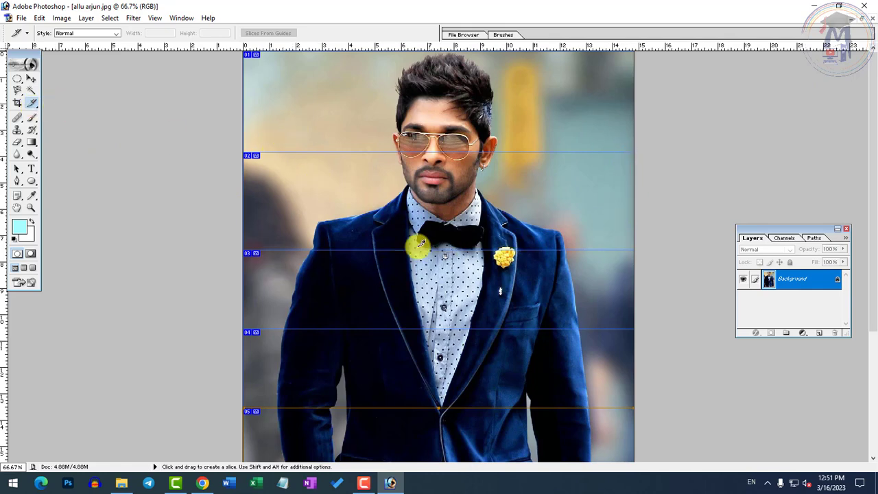
left_click_drag(33, 108, 69, 119)
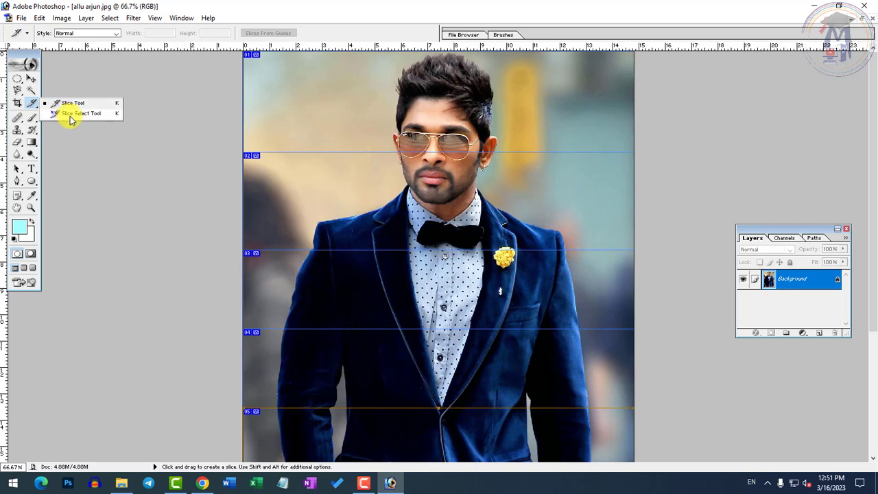
With the Slice Select Tool, move the top slice and the chest slice lower
left_click(69, 120)
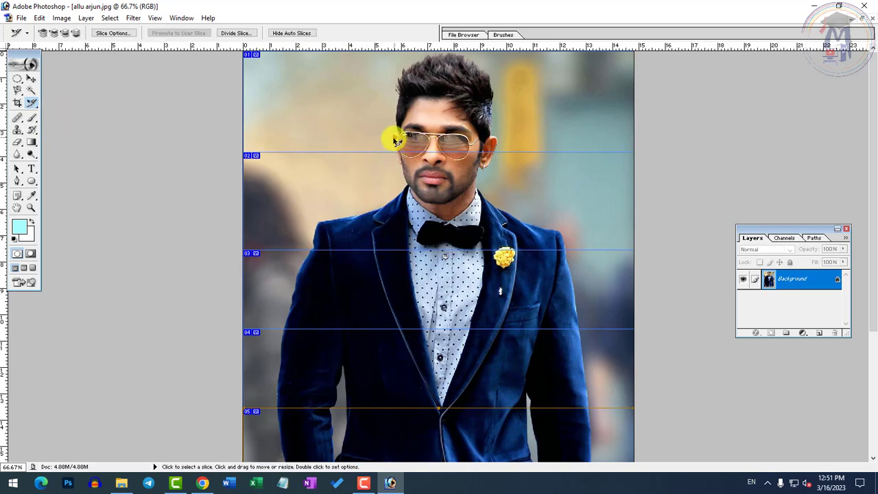
mouse_move(398, 141)
left_mouse_down()
mouse_move(394, 189)
mouse_move(391, 88)
left_mouse_up()
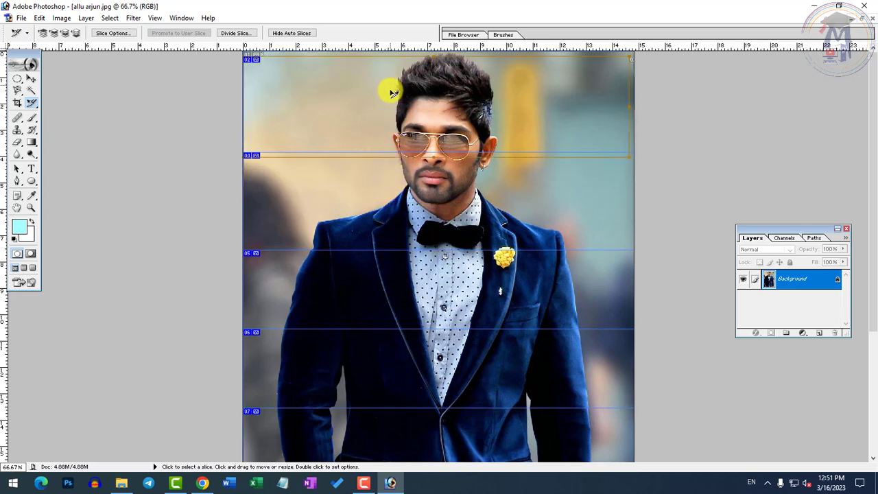
mouse_move(378, 229)
left_mouse_down()
mouse_move(390, 206)
mouse_move(402, 310)
mouse_move(394, 268)
mouse_move(394, 355)
mouse_move(398, 317)
left_mouse_up()
left_click(409, 251)
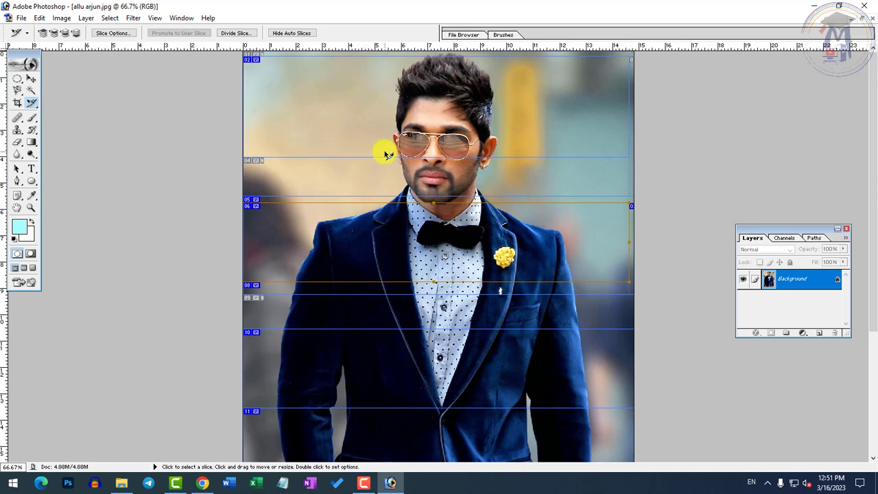
Reshape slices around and below the face, raising slice 08's top edge
left_click(31, 102)
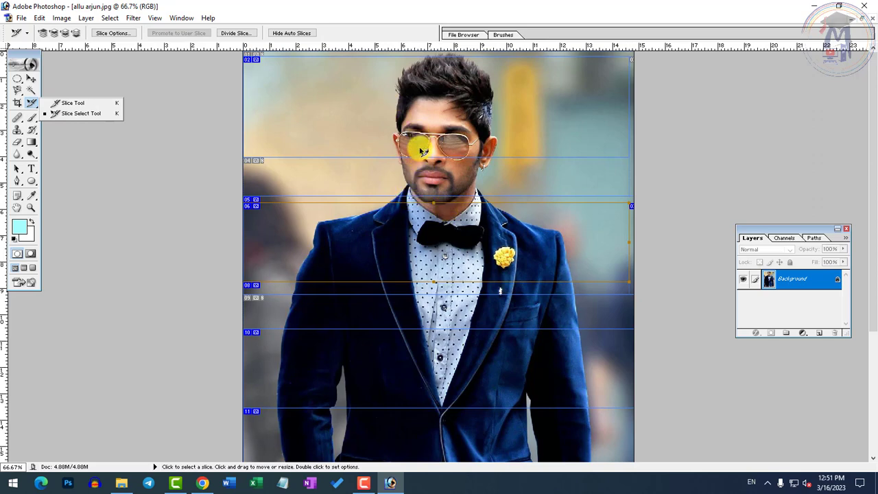
left_click_drag(422, 151, 422, 229)
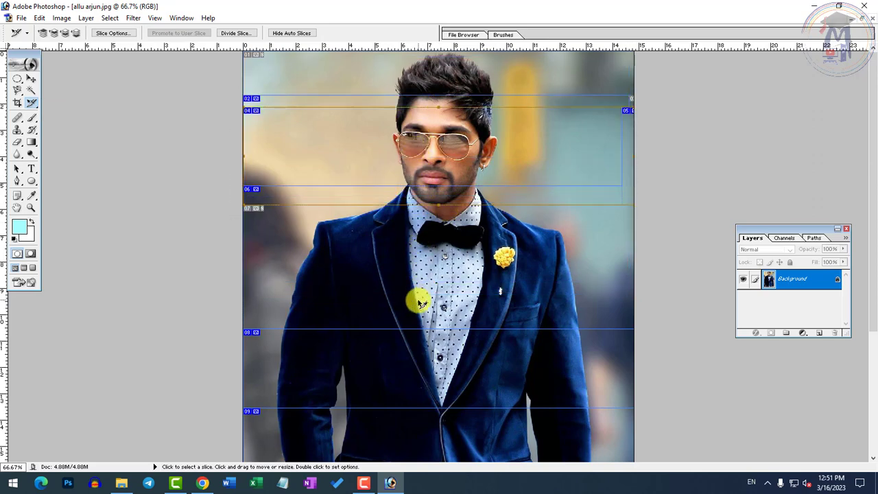
left_click_drag(402, 363, 391, 221)
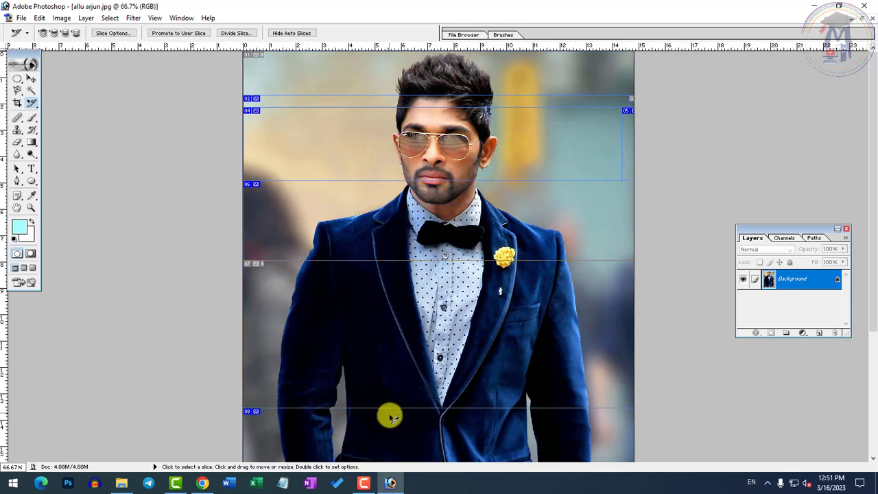
left_click_drag(390, 414, 299, 302)
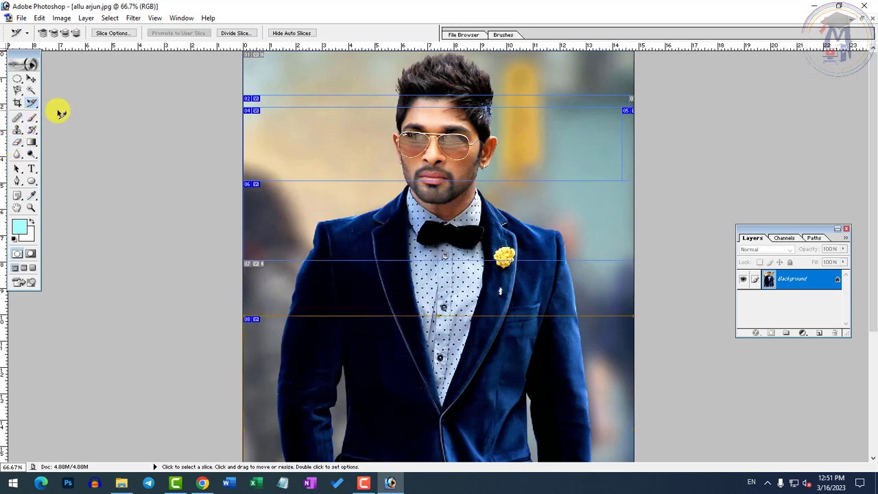
left_click_drag(17, 117, 59, 122)
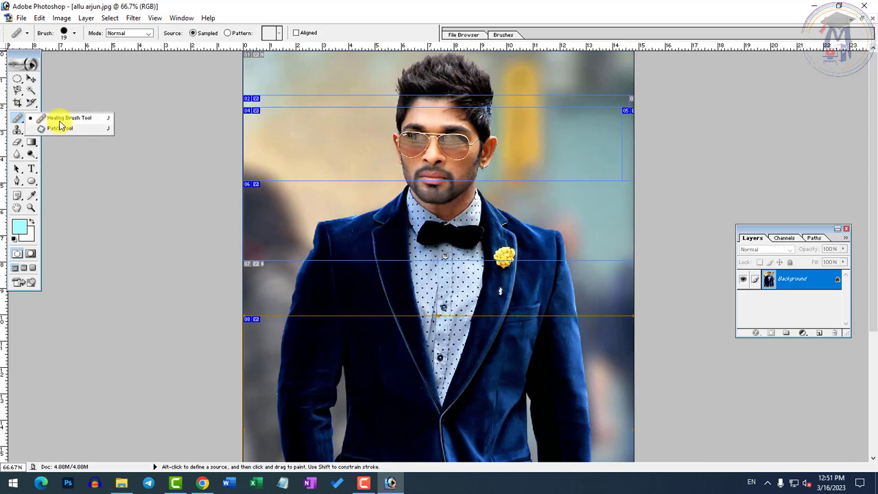
Switch from the Healing Brush to the Eraser Tool
left_click(60, 120)
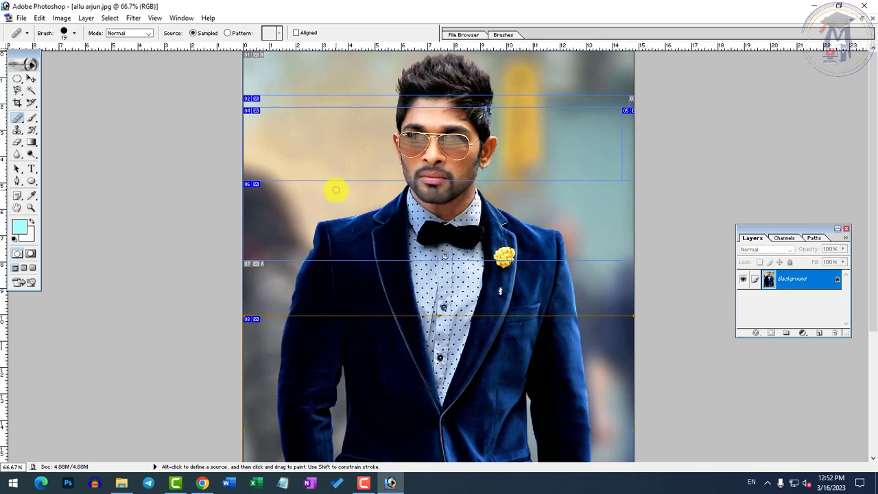
right_click(17, 122)
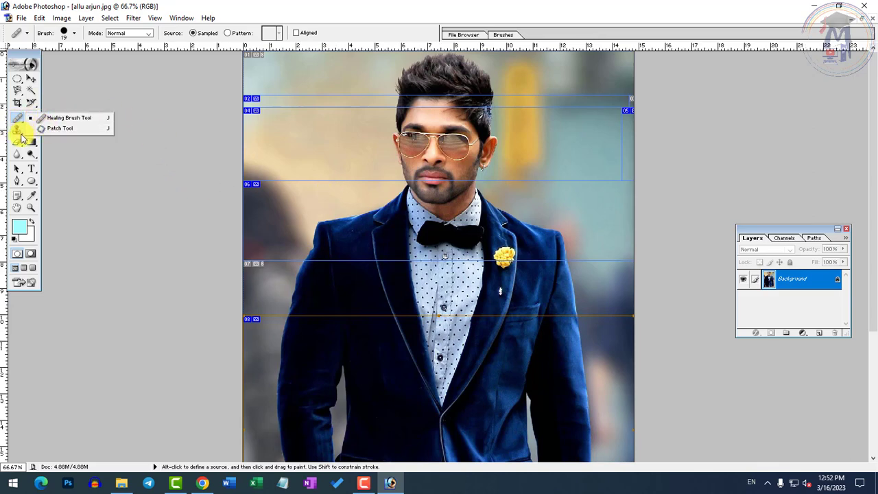
left_click(16, 129)
left_click(18, 142)
right_click(17, 143)
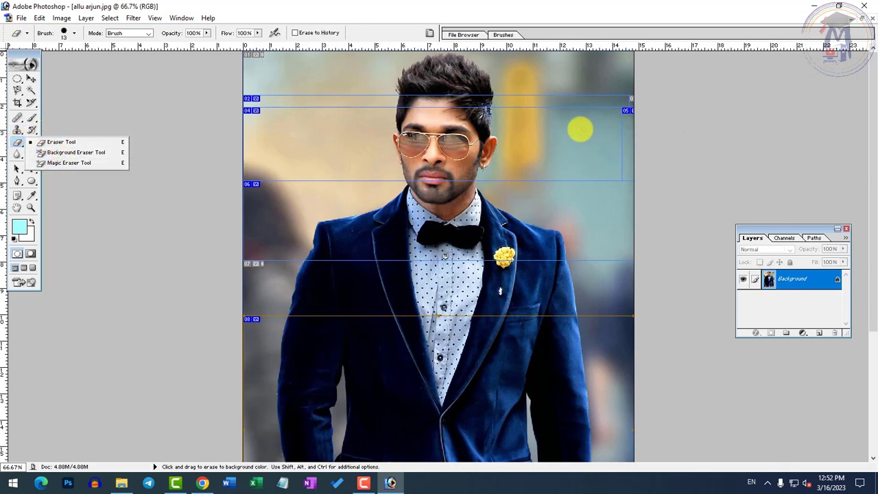
Step back through the slice edits with Ctrl+Alt+Z to return to five slices
key("ctrl")
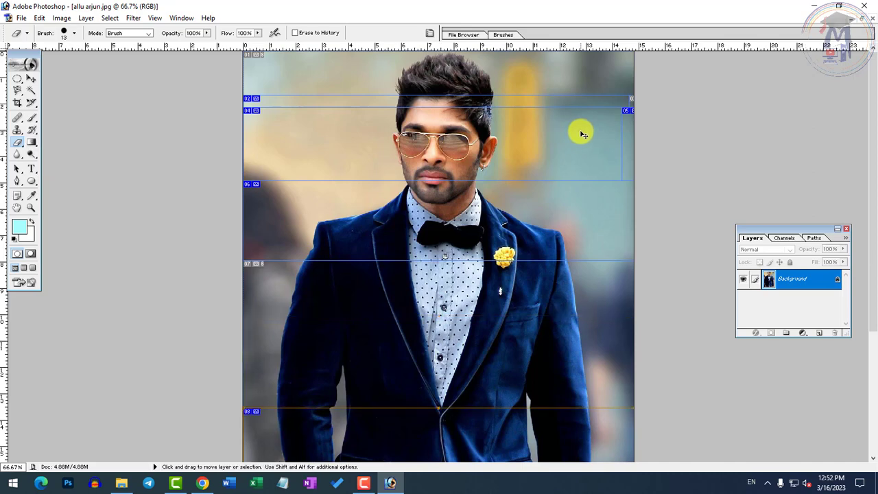
key("alt")
key("ctrl+alt+z")
key("ctrl+alt+z")
key("ctrl+alt+z")
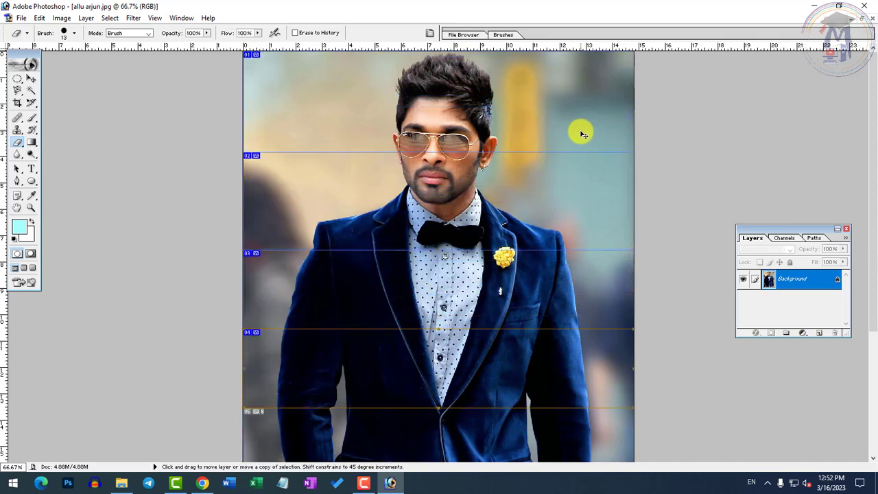
key("ctrl+alt+z")
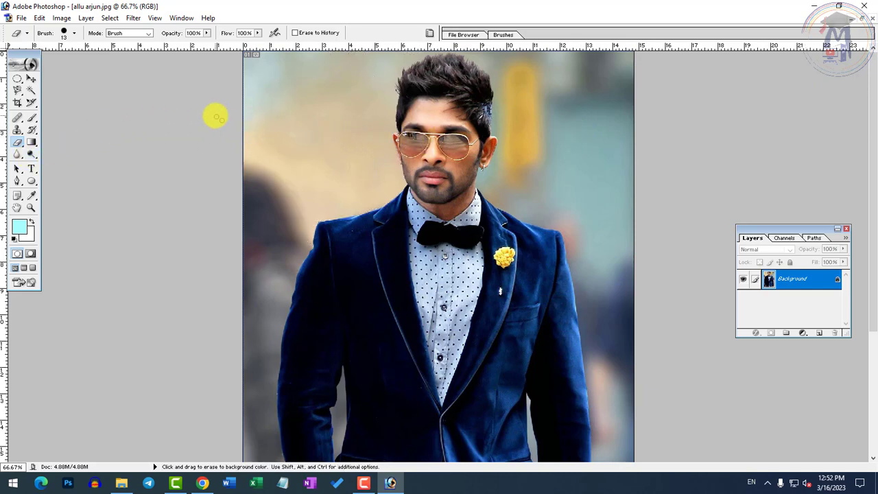
Erase background left of the face to white, then a strip to transparency with the Background Eraser
mouse_move(312, 105)
left_mouse_down()
mouse_move(306, 90)
mouse_move(316, 134)
left_mouse_up()
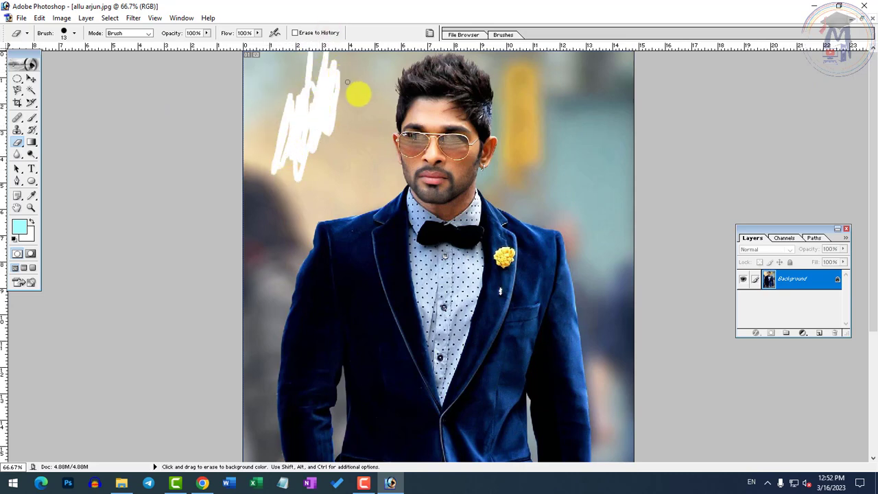
mouse_move(333, 152)
left_mouse_down()
mouse_move(299, 146)
mouse_move(306, 117)
mouse_move(313, 119)
left_mouse_up()
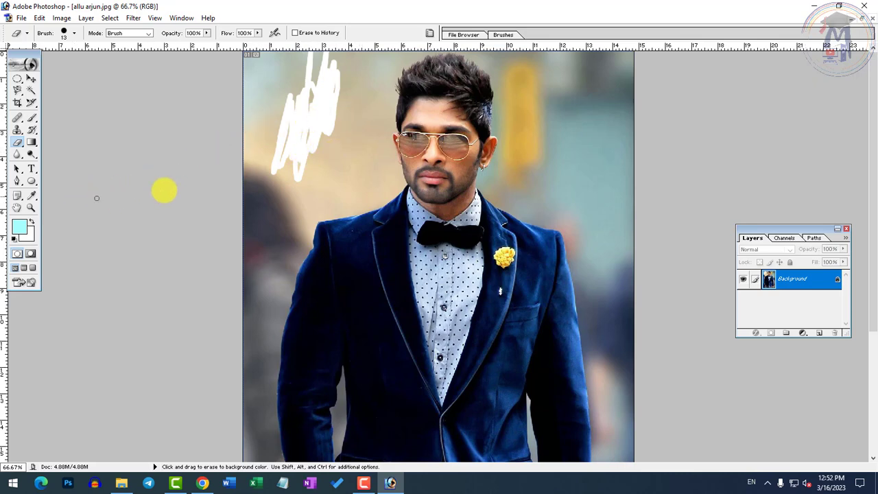
right_click(17, 142)
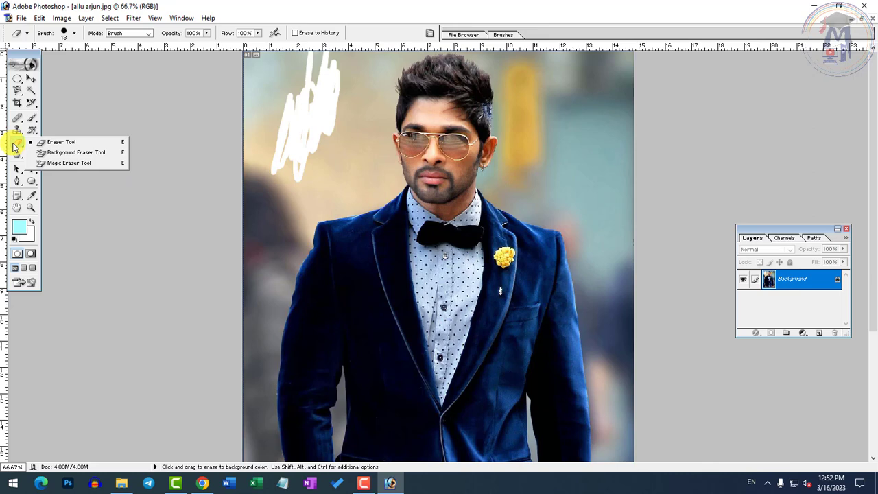
left_click(66, 152)
mouse_move(313, 157)
left_mouse_down()
mouse_move(323, 102)
mouse_move(290, 202)
mouse_move(310, 141)
mouse_move(300, 181)
mouse_move(308, 166)
mouse_move(275, 197)
mouse_move(290, 131)
mouse_move(295, 153)
mouse_move(300, 122)
mouse_move(323, 117)
mouse_move(256, 114)
left_mouse_up()
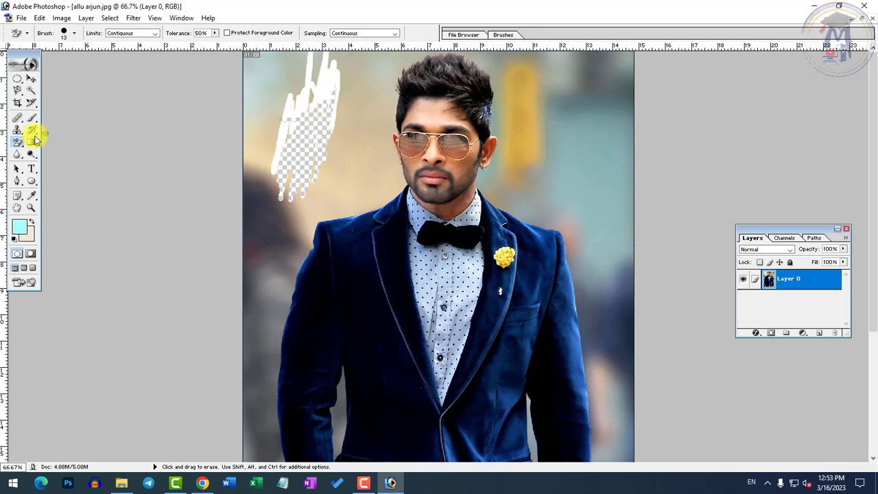
Erase more background left of the face and near the hair with the Background Eraser
left_click(19, 144)
left_click(61, 142)
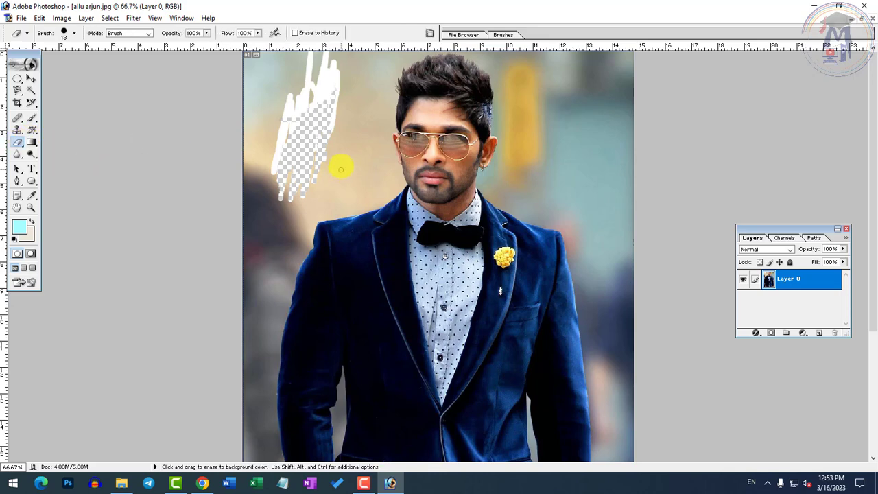
mouse_move(337, 167)
left_mouse_down()
mouse_move(320, 193)
mouse_move(363, 78)
mouse_move(308, 129)
left_mouse_up()
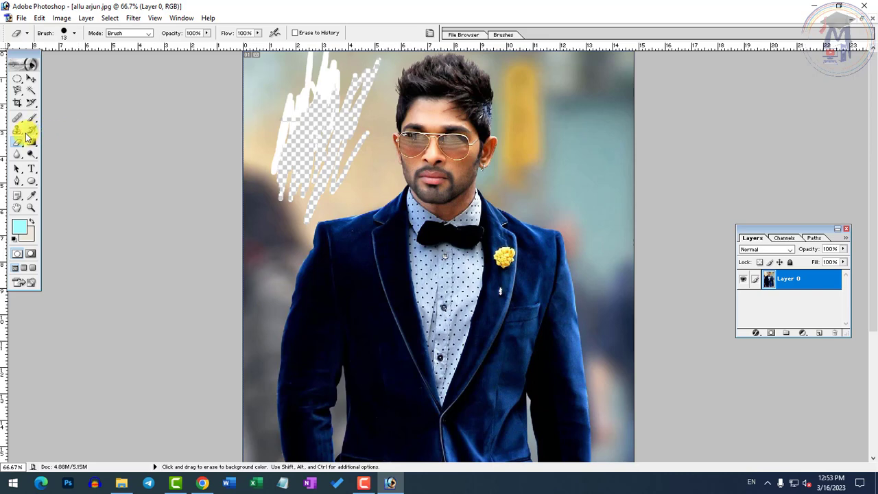
left_click(17, 130)
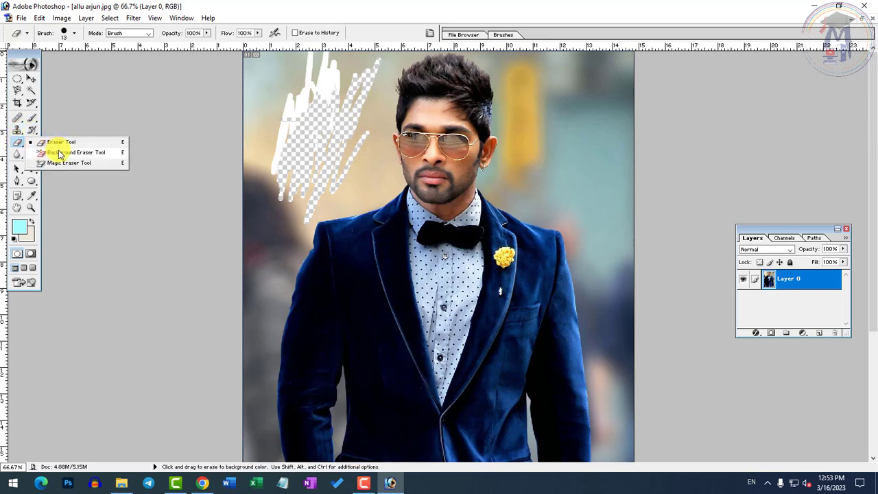
left_click_drag(17, 144, 76, 151)
mouse_move(265, 91)
left_mouse_down()
mouse_move(260, 157)
mouse_move(268, 114)
mouse_move(261, 157)
mouse_move(271, 175)
mouse_move(260, 157)
mouse_move(253, 268)
mouse_move(257, 200)
mouse_move(318, 146)
mouse_move(318, 127)
mouse_move(296, 150)
left_mouse_up()
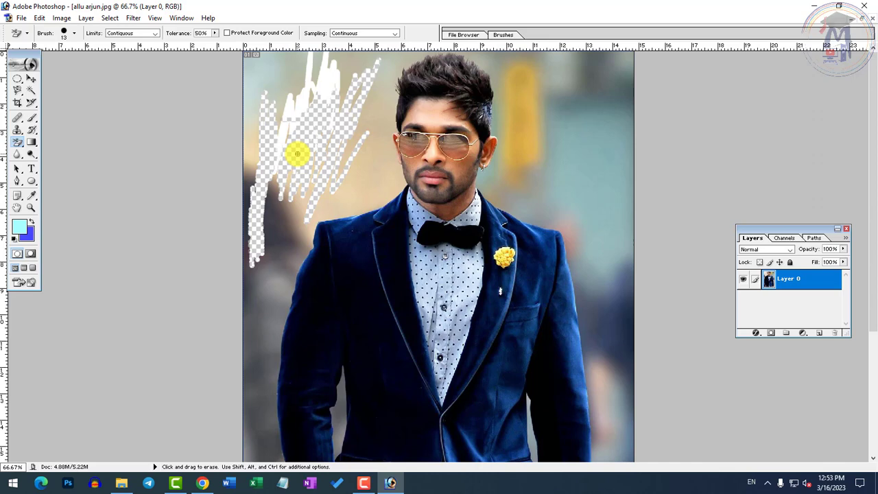
mouse_move(290, 157)
left_mouse_down()
mouse_move(280, 176)
mouse_move(287, 134)
mouse_move(316, 157)
left_mouse_up()
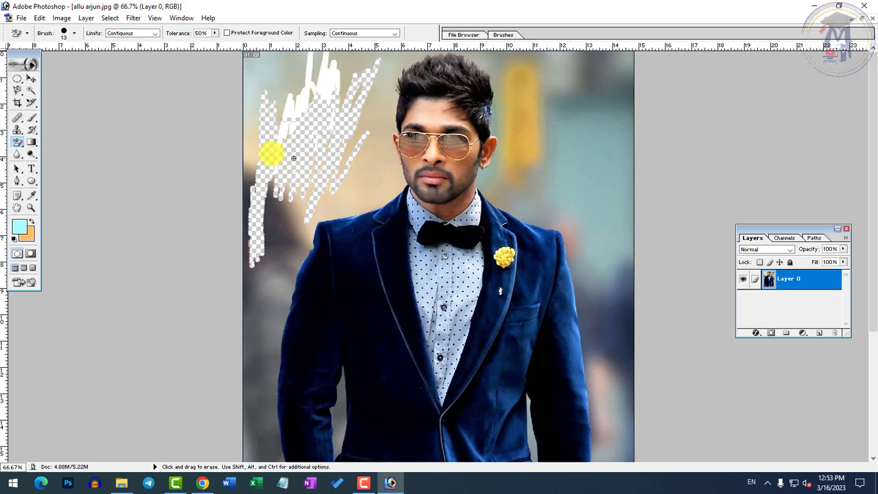
Raise the eraser diameter to 86 then 146 px and erase the upper-left background
left_click(74, 33)
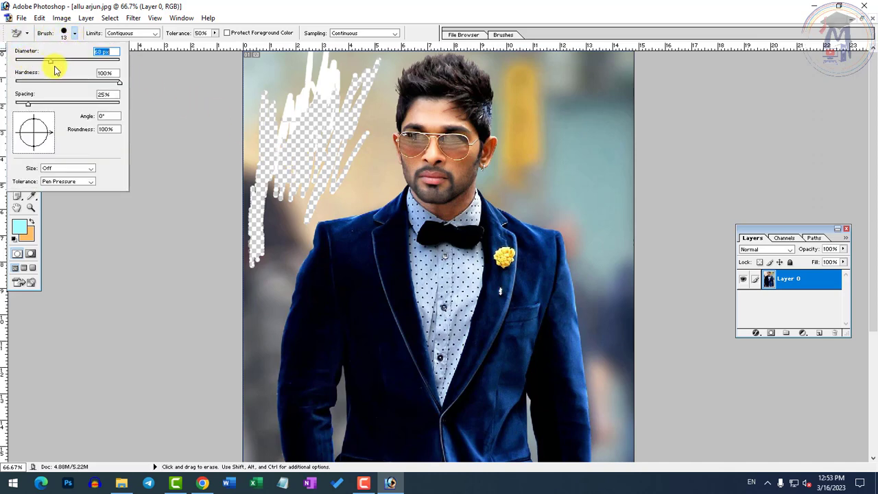
left_click_drag(54, 65, 59, 62)
mouse_move(298, 86)
left_mouse_down()
mouse_move(280, 182)
mouse_move(271, 180)
mouse_move(241, 75)
left_mouse_up()
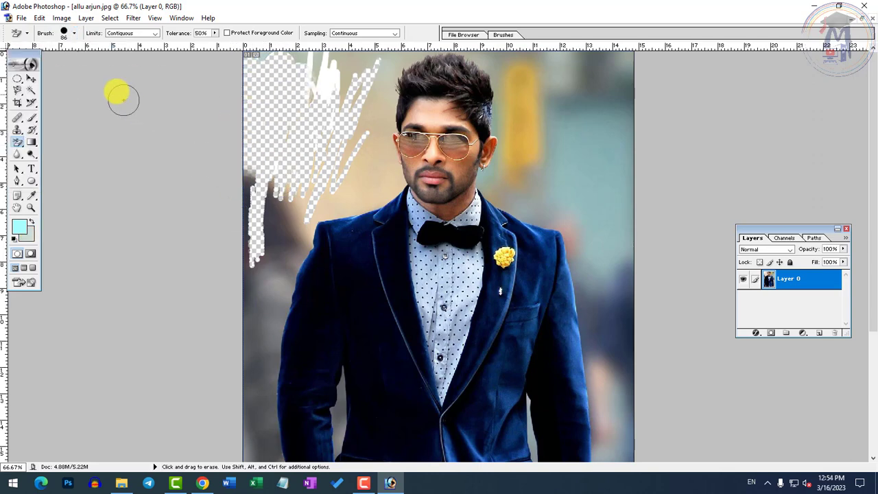
left_click(75, 34)
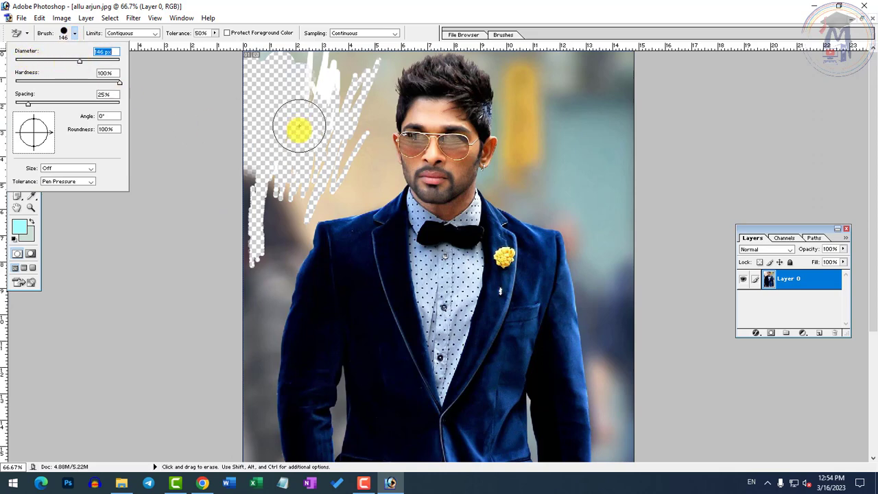
left_click_drag(277, 169, 216, 183)
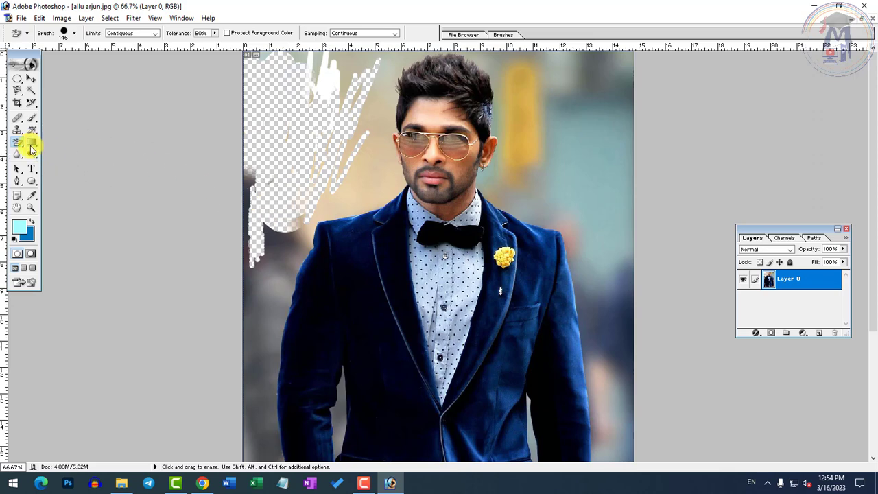
Check the Clone Stamp and Healing Brush settings, then return to the eraser variants
left_click(17, 130)
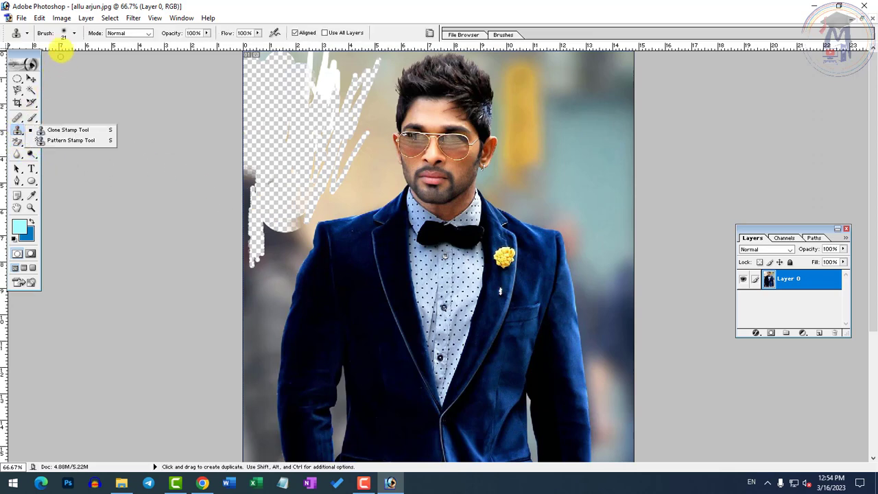
left_click(19, 119)
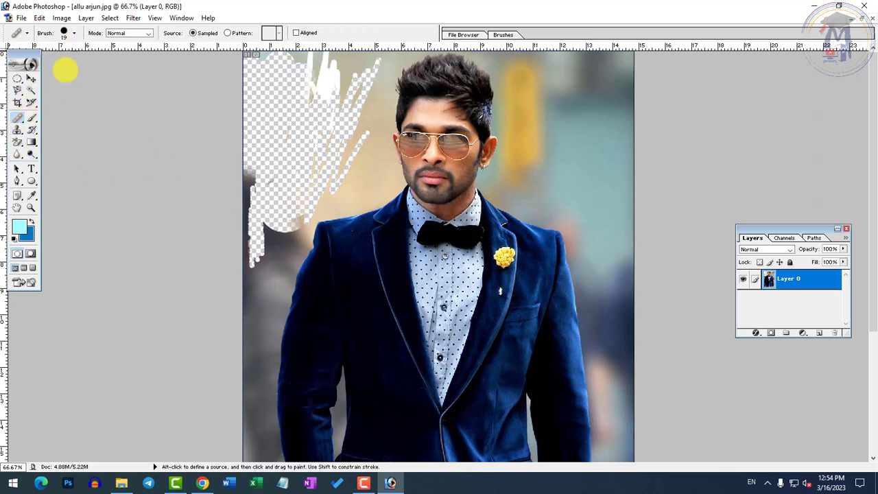
left_click(75, 33)
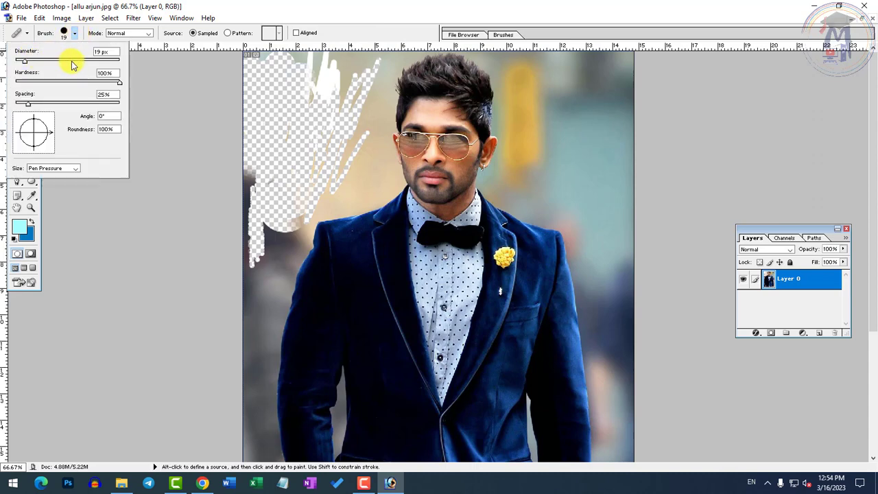
left_click(18, 194)
left_click(19, 145)
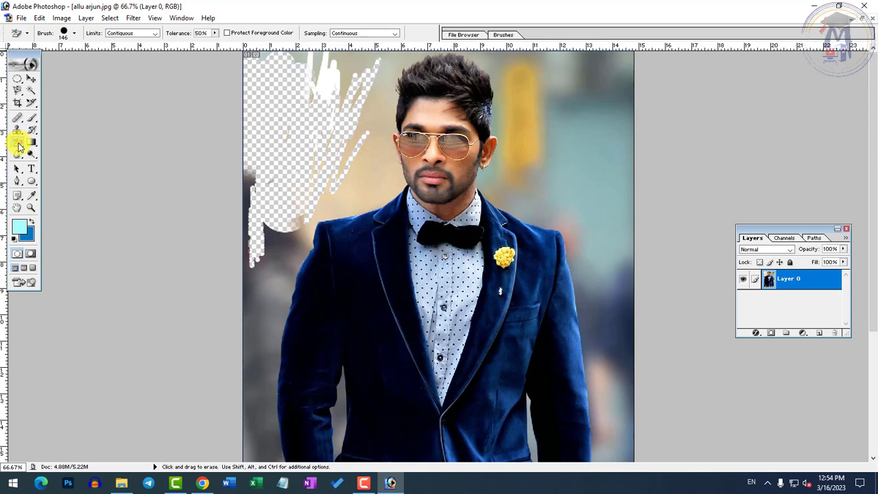
right_click(19, 146)
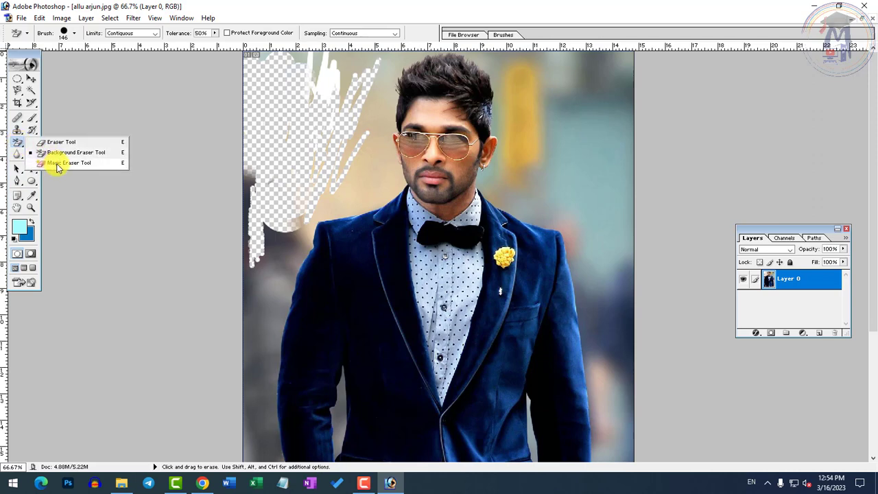
Use the Magic Eraser to delete background regions on both sides of the figure
left_click(58, 163)
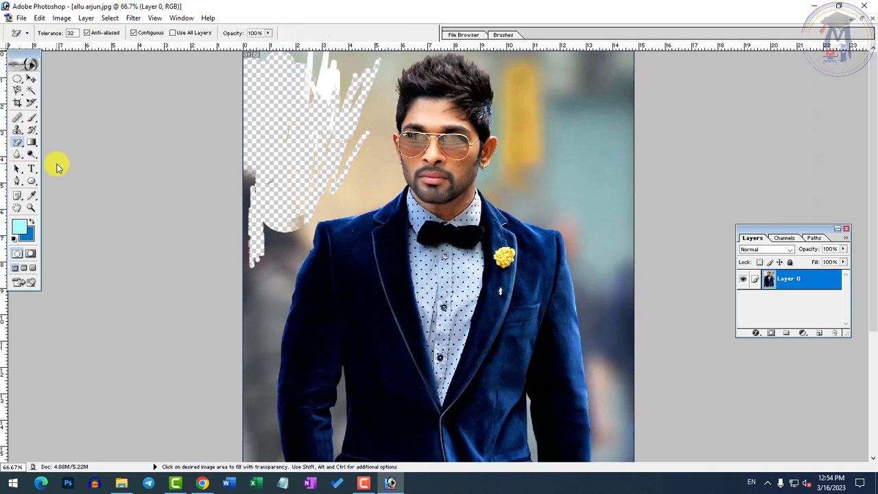
left_click(529, 129)
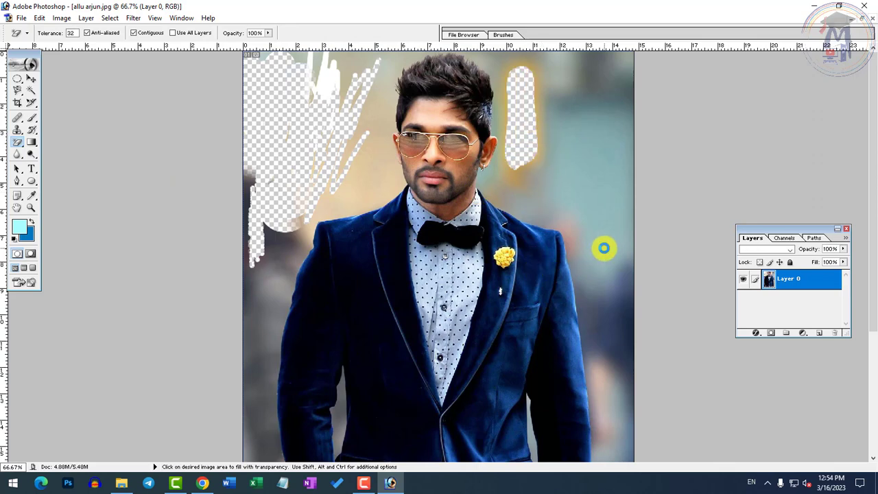
left_click(603, 248)
left_click(580, 110)
left_click(548, 72)
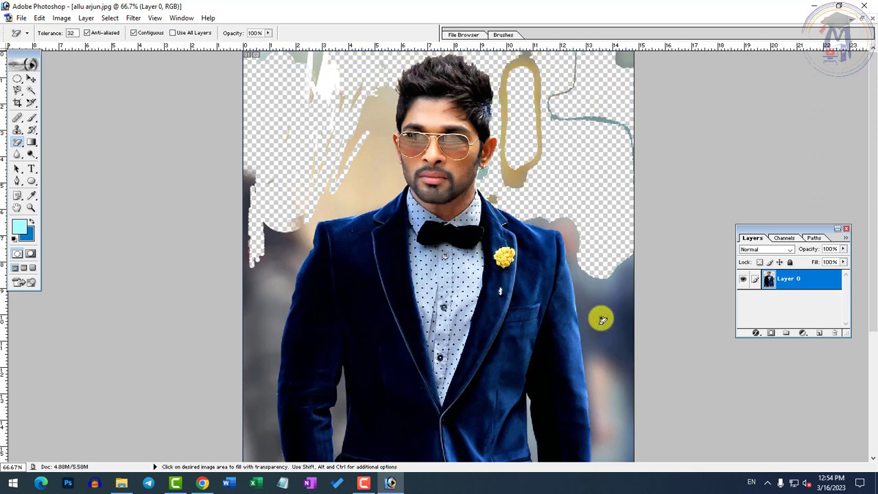
left_click(604, 323)
left_click(387, 170)
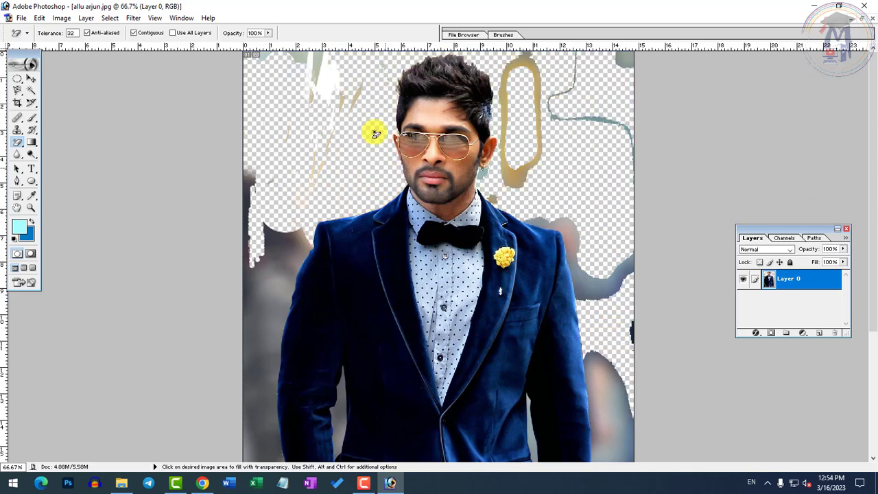
left_click(275, 255)
left_click(267, 314)
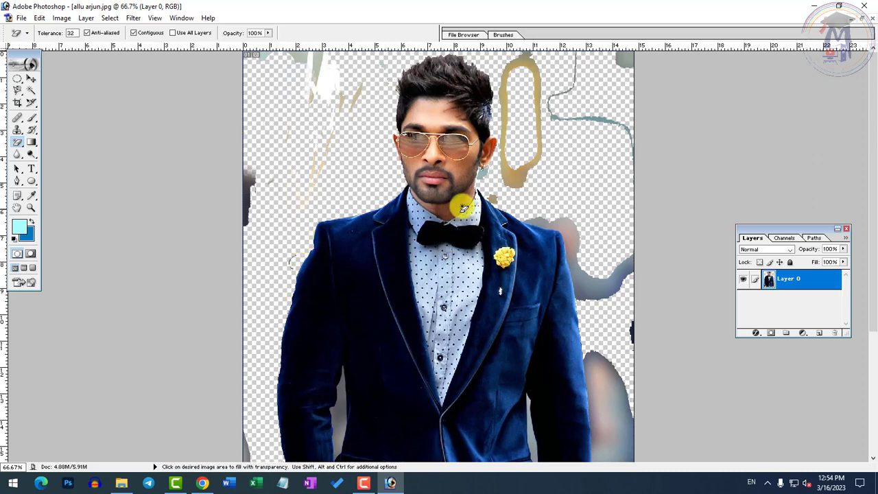
left_click(472, 166)
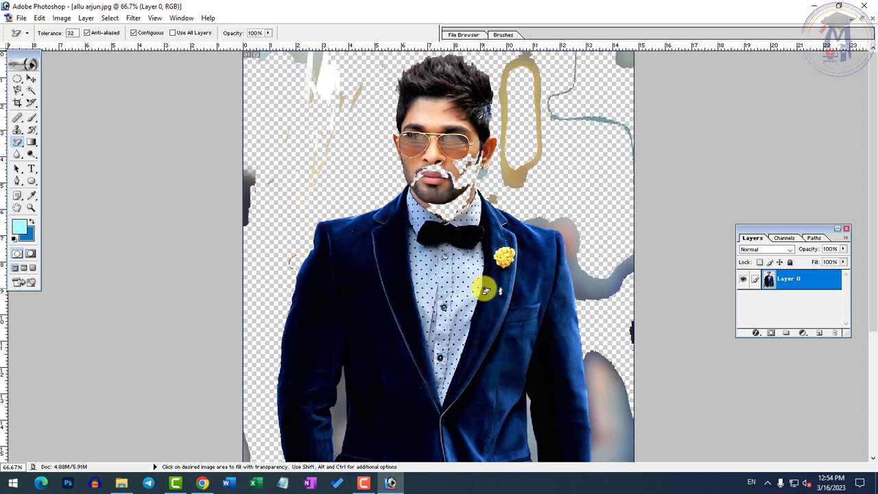
Undo the accidental face erasure, then clear remaining grey, golden and white smudges
key("ctrl")
key("ctrl+z")
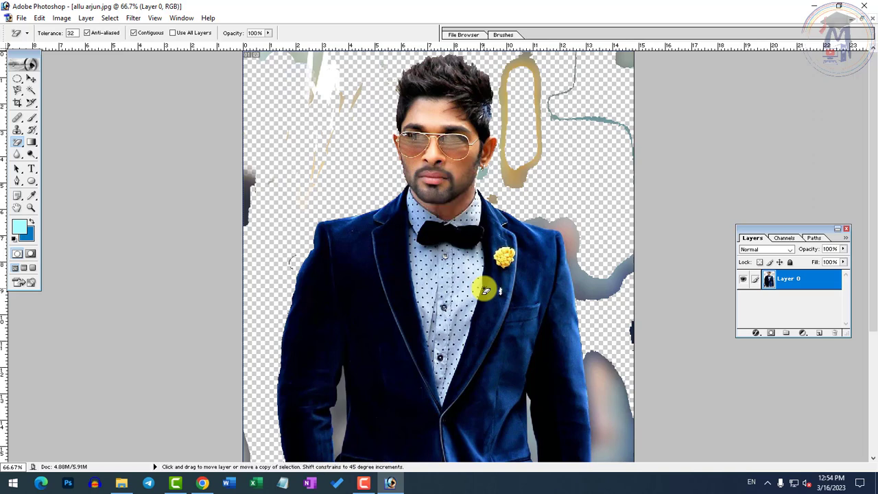
left_click(610, 409)
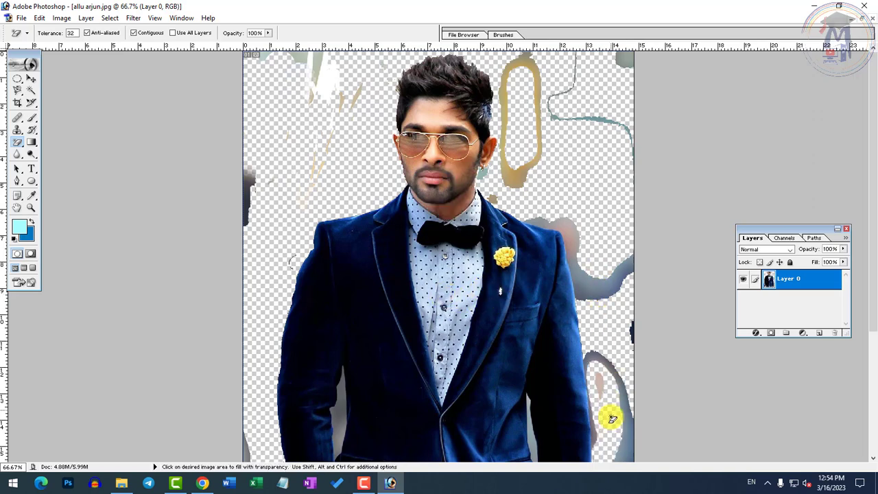
left_click(599, 294)
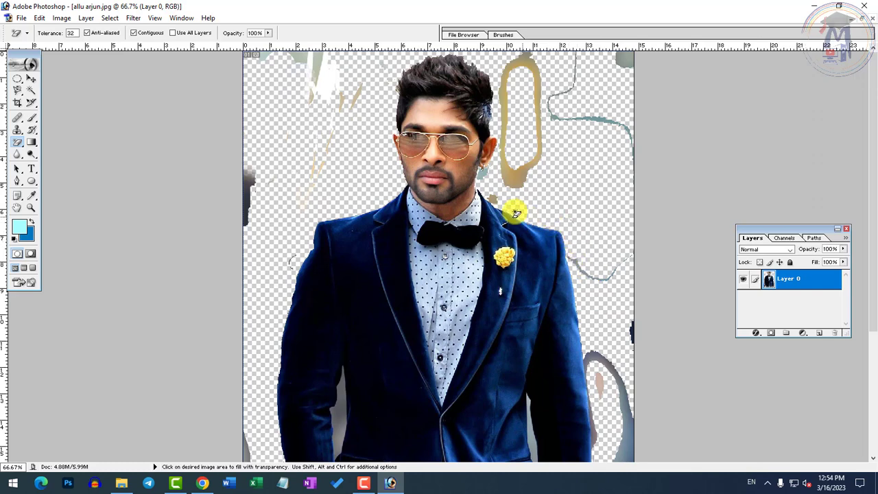
left_click(526, 165)
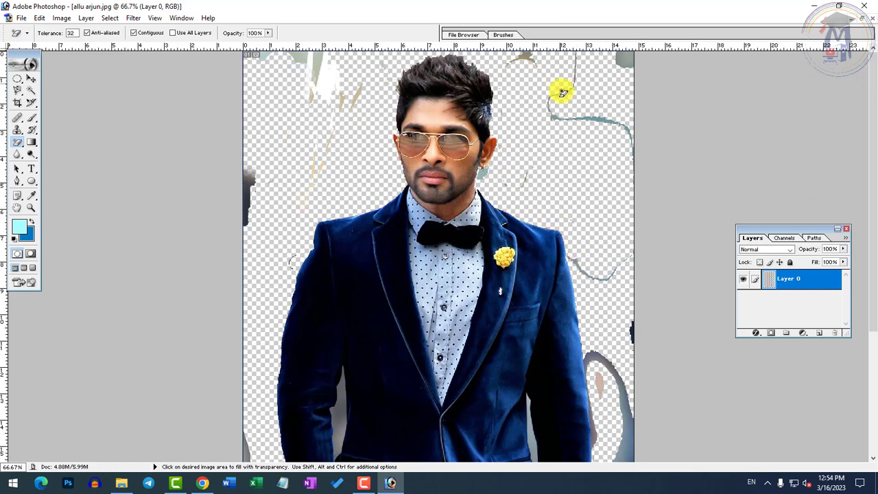
left_click(328, 76)
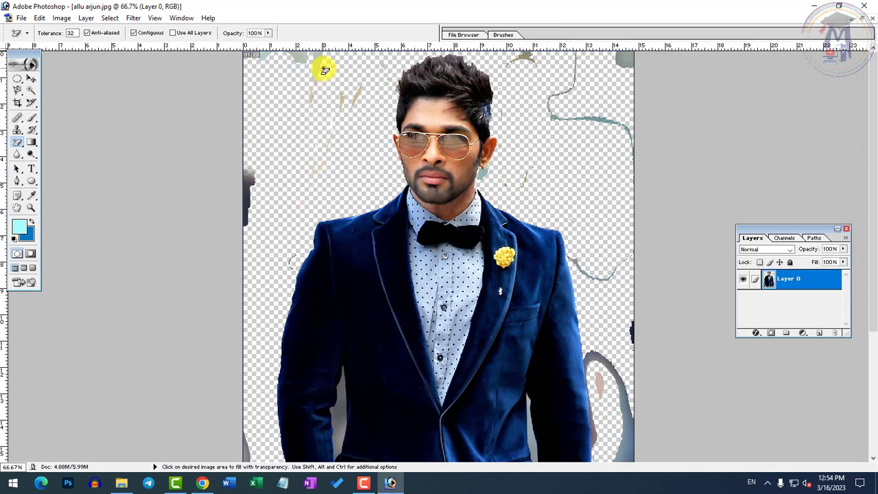
left_click(245, 197)
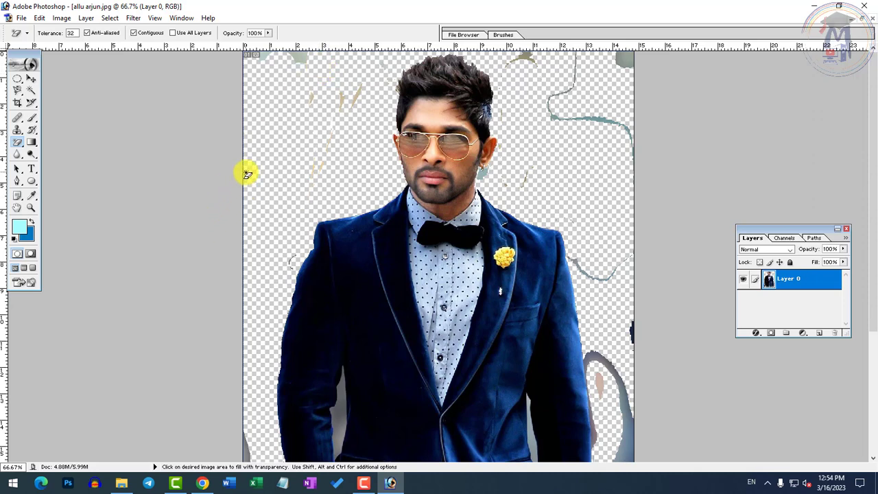
Erase the strips beside the jacket and the dark sliver along the left edge
scroll(609, 312, "down", 3)
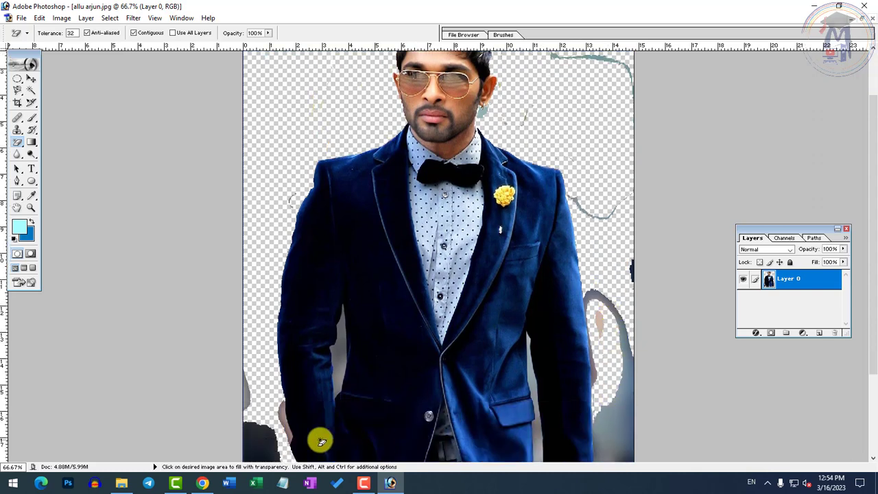
left_click(622, 447)
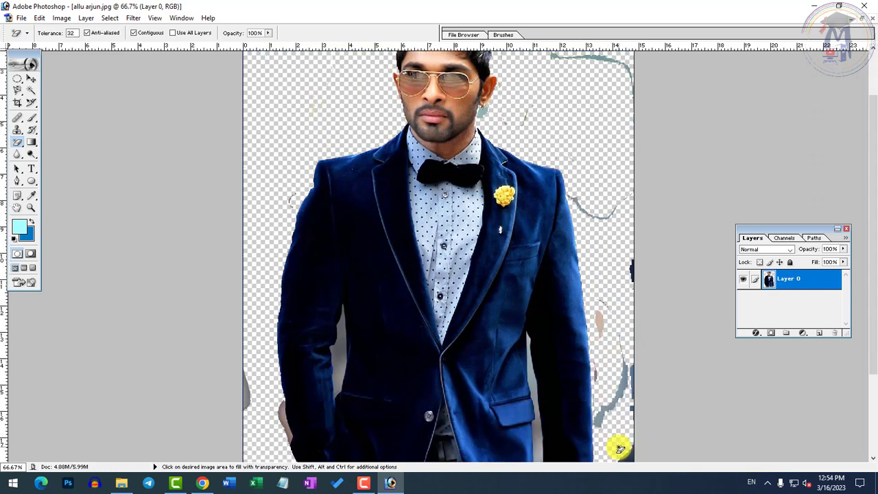
left_click(609, 409)
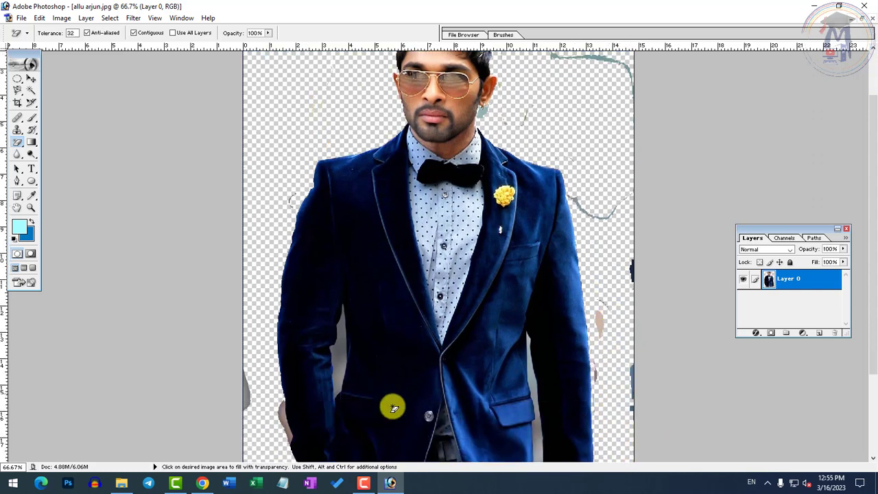
left_click(246, 397)
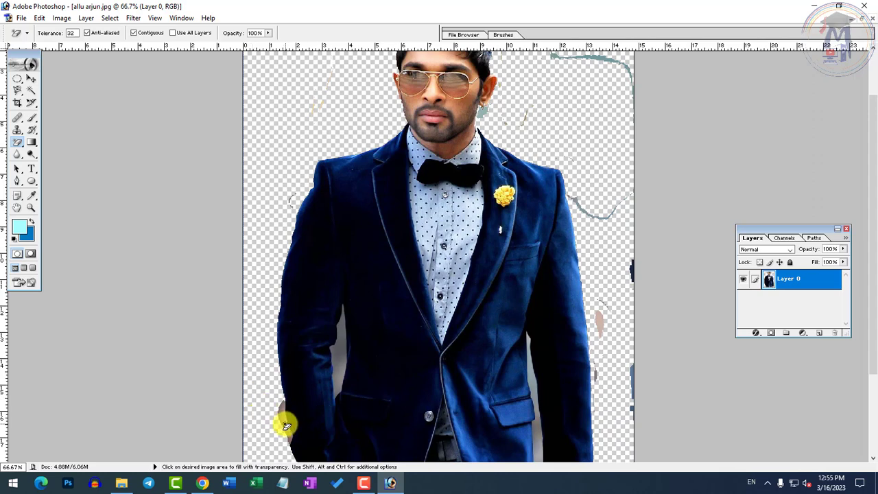
scroll(604, 333, "up", 2)
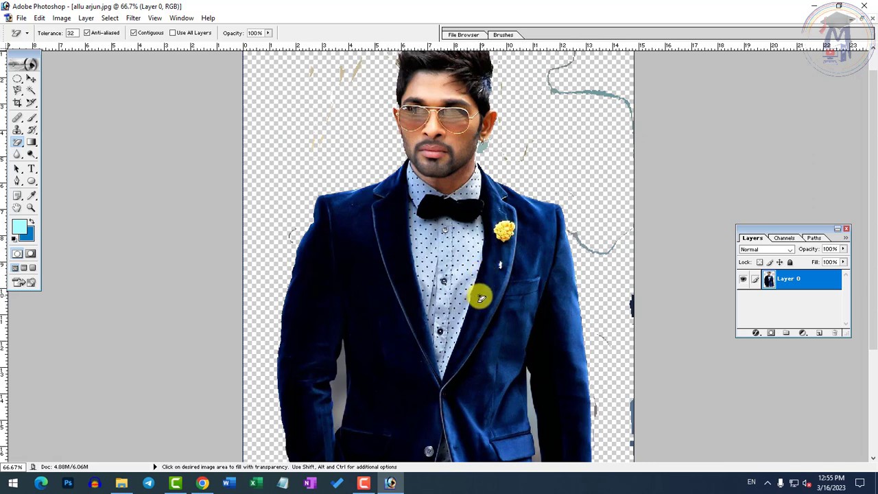
scroll(484, 295, "up", 2)
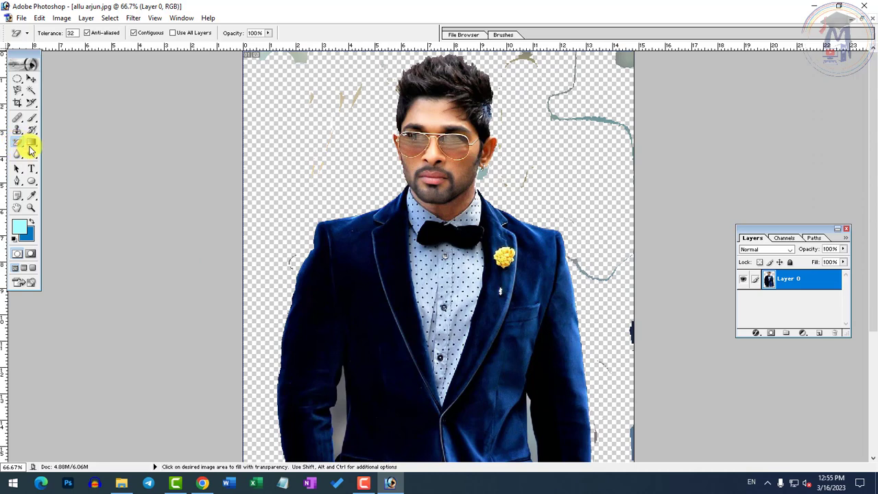
Paint light cyan across the jacket with a 100 px brush, then undo it
left_click(32, 118)
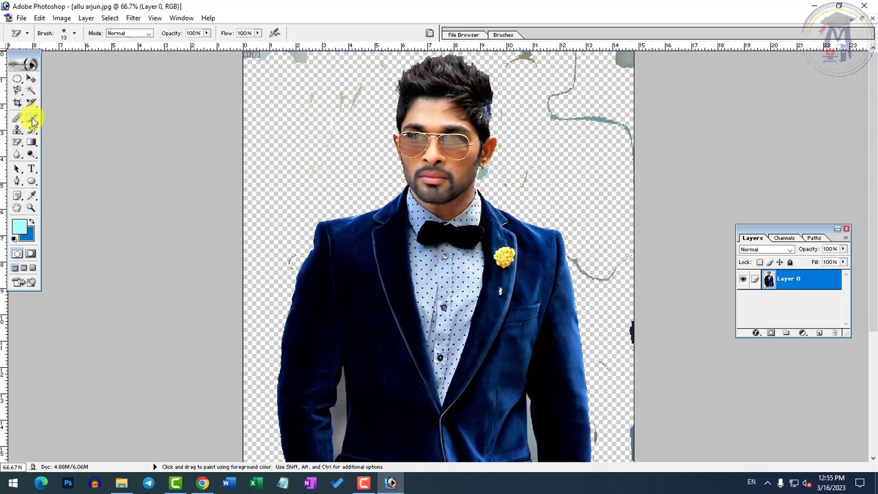
left_click(83, 122)
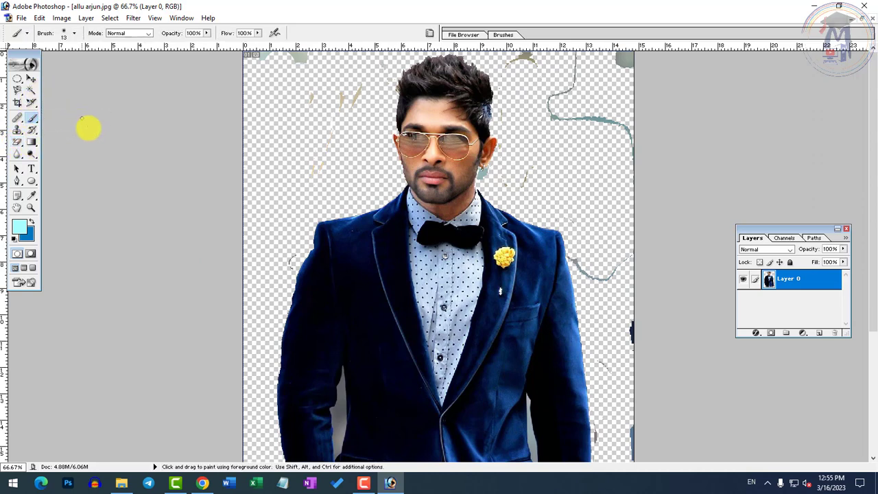
key("bracketright")
key("bracketright")
key("bracketright")
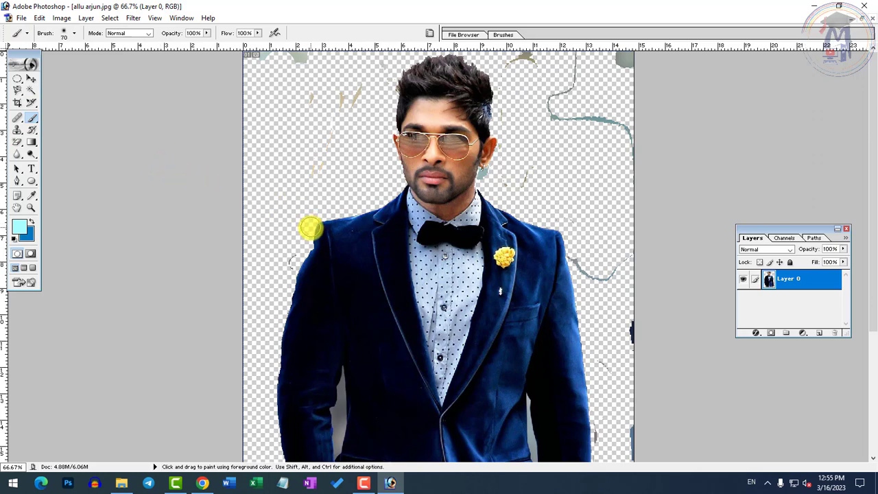
key("bracketright")
key("bracketright")
key("bracketright")
key("bracketright")
key("bracketright")
key("bracketright")
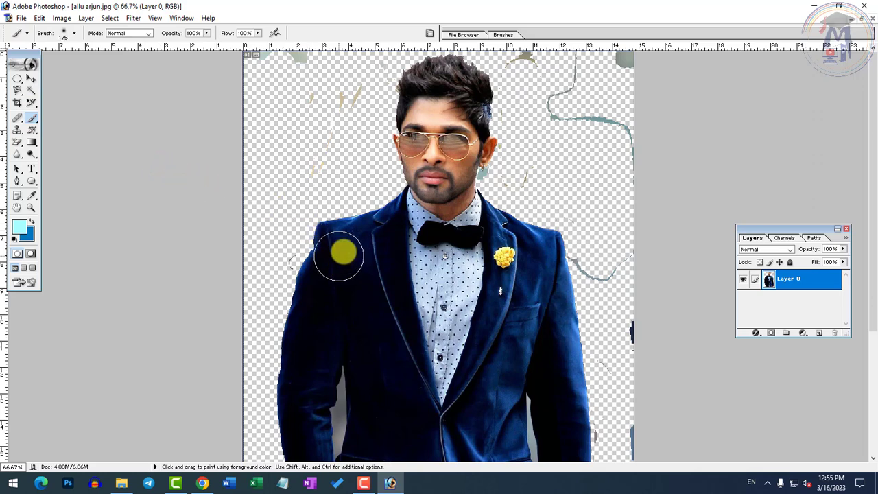
key("bracketleft")
key("bracketleft")
key("bracketleft")
mouse_move(339, 229)
left_mouse_down()
mouse_move(328, 337)
mouse_move(376, 375)
mouse_move(299, 251)
mouse_move(385, 474)
mouse_move(539, 447)
mouse_move(506, 179)
mouse_move(470, 418)
mouse_move(328, 361)
mouse_move(323, 326)
left_mouse_up()
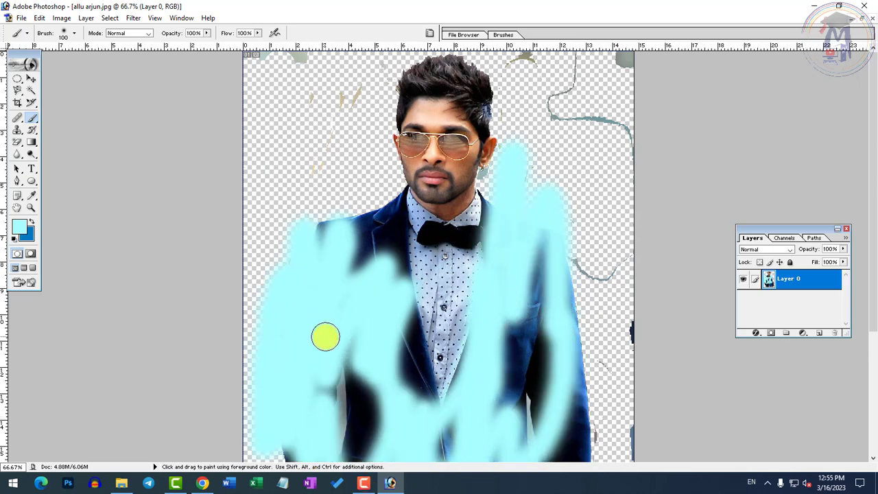
key("ctrl+z")
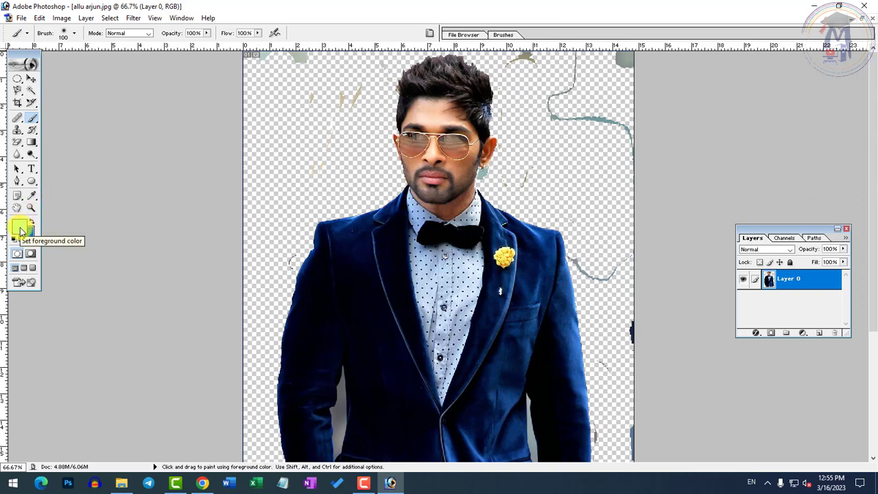
Browse the Brush Preset picker down to the textured brushes
left_click(75, 37)
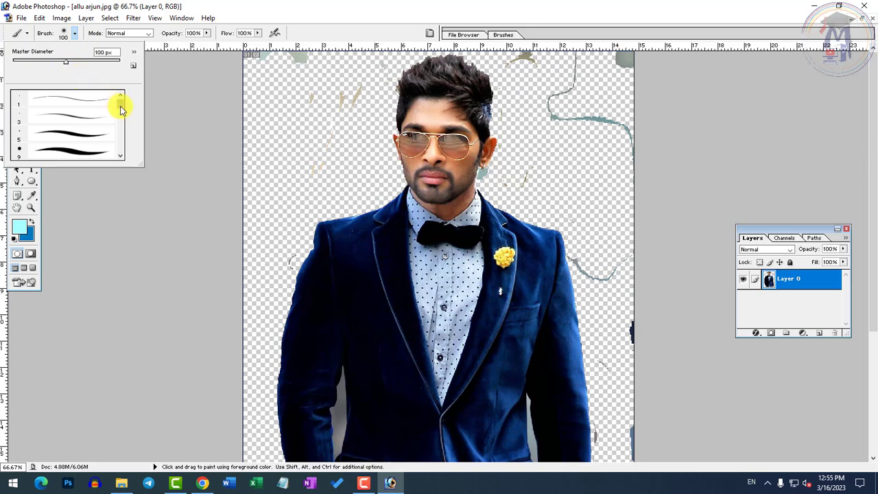
left_click_drag(121, 110, 121, 140)
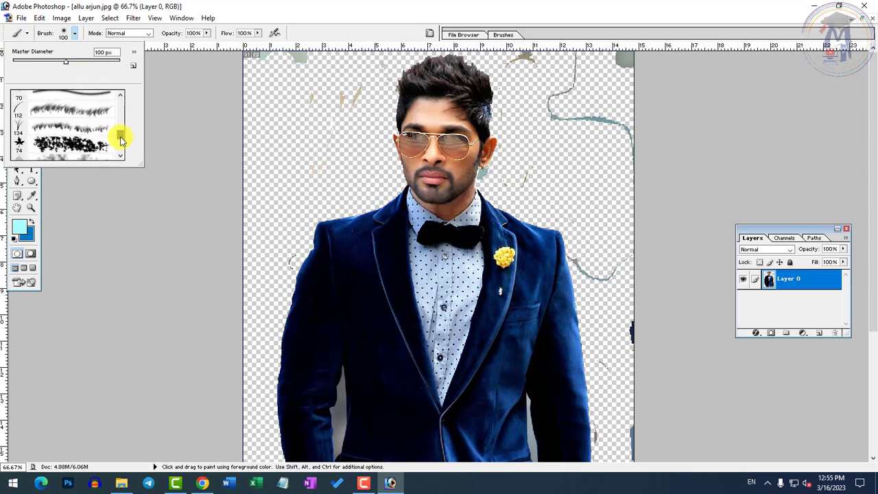
scroll(121, 138, "down", 2)
scroll(75, 114, "down", 1)
scroll(71, 120, "up", 1)
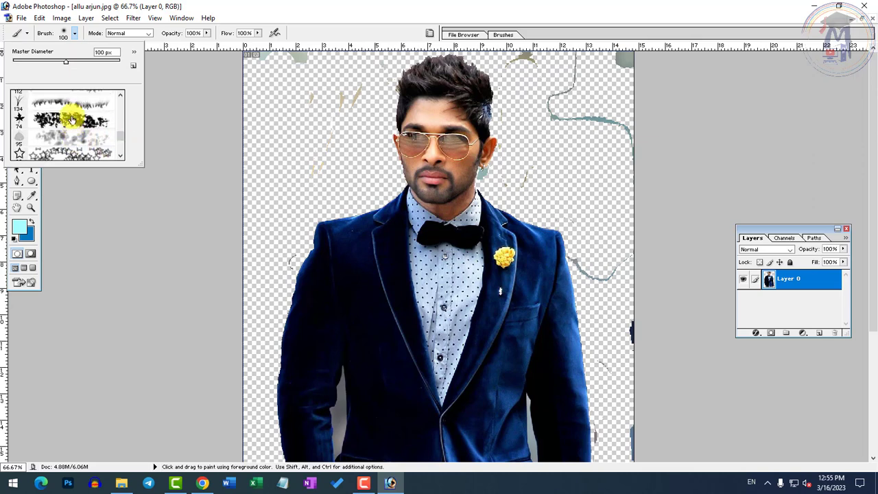
Paint a dark green grass band across the jacket's waist with the Grass brush
left_click(31, 196)
left_click(19, 227)
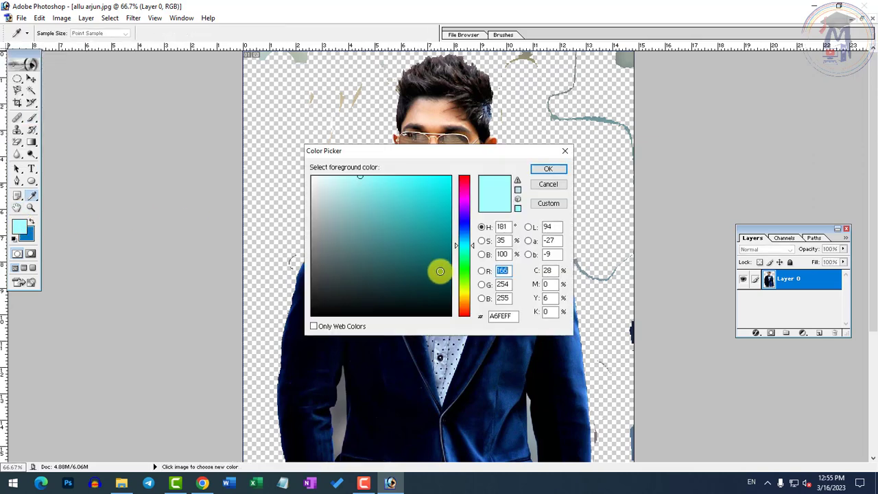
left_click(447, 246)
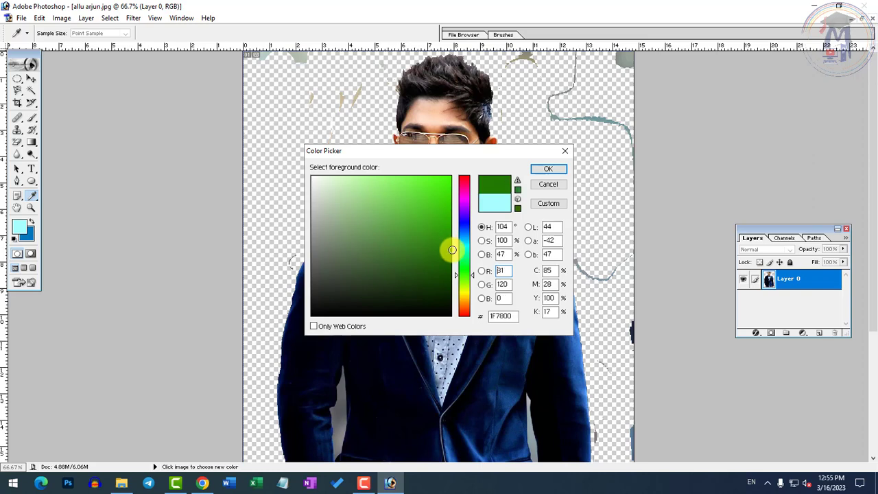
left_click(548, 185)
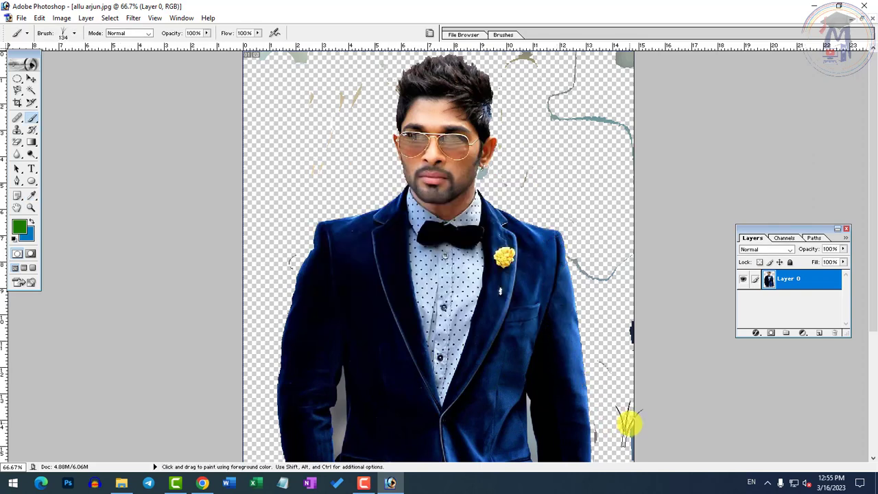
left_click_drag(627, 433, 247, 434)
left_click_drag(502, 437, 306, 457)
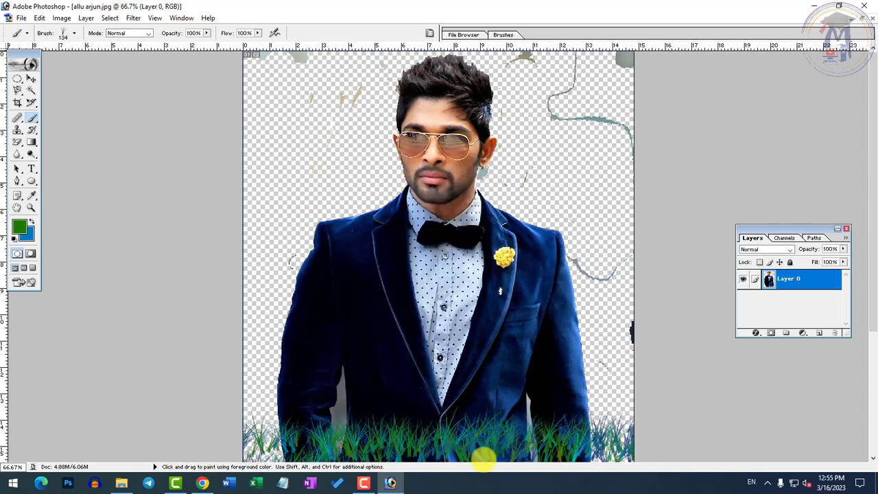
left_click_drag(525, 428, 607, 435)
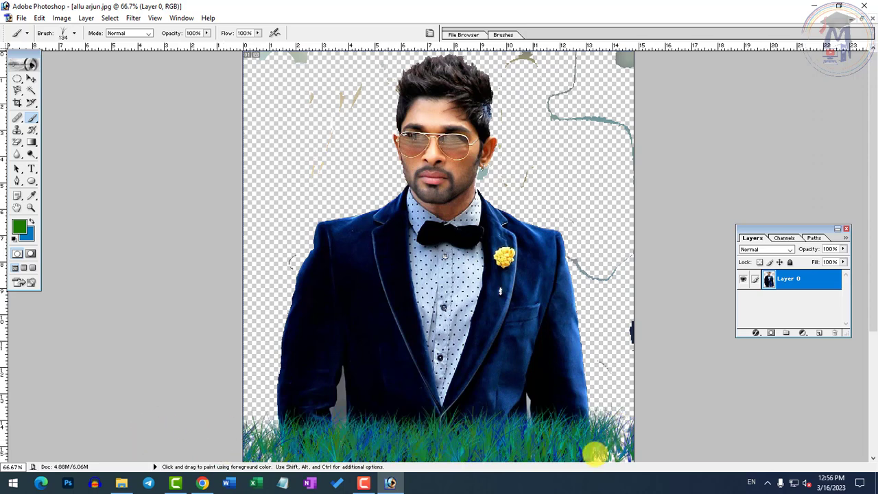
Paint a dense grass fringe along the image bottom, enlarging the brush to 292 px
scroll(542, 387, "down", 3)
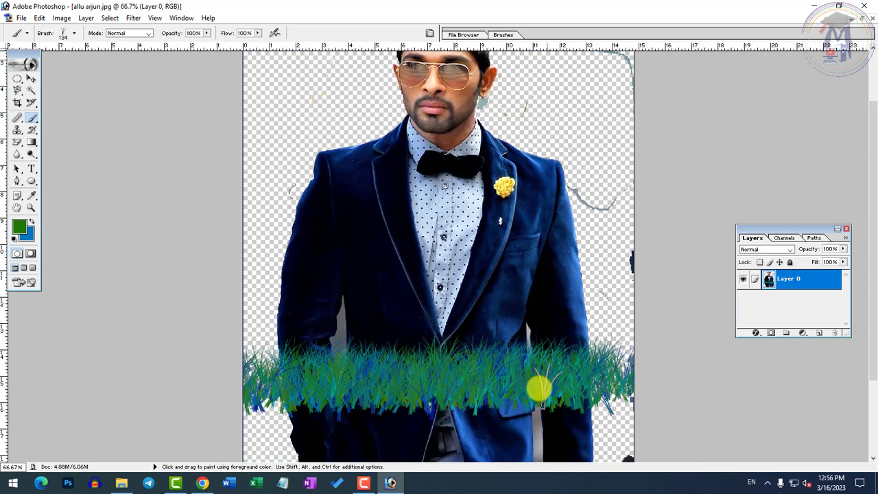
scroll(514, 396, "down", 1)
scroll(497, 400, "down", 1)
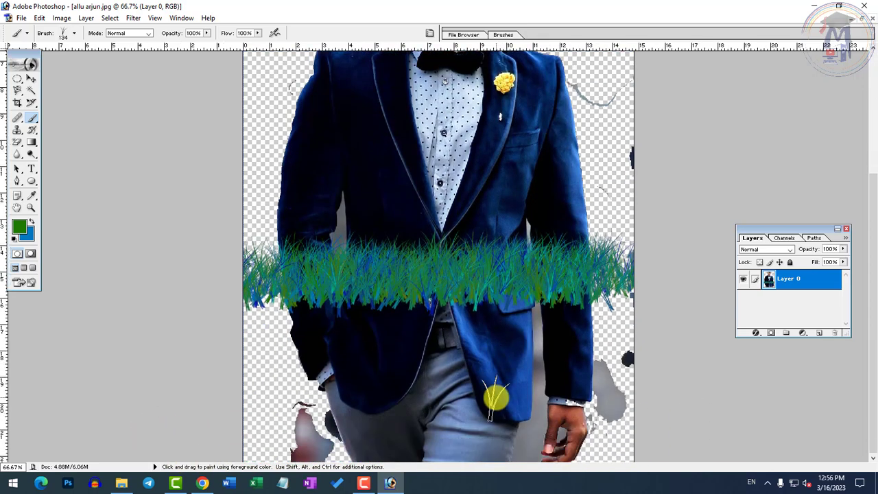
left_click_drag(632, 443, 190, 460)
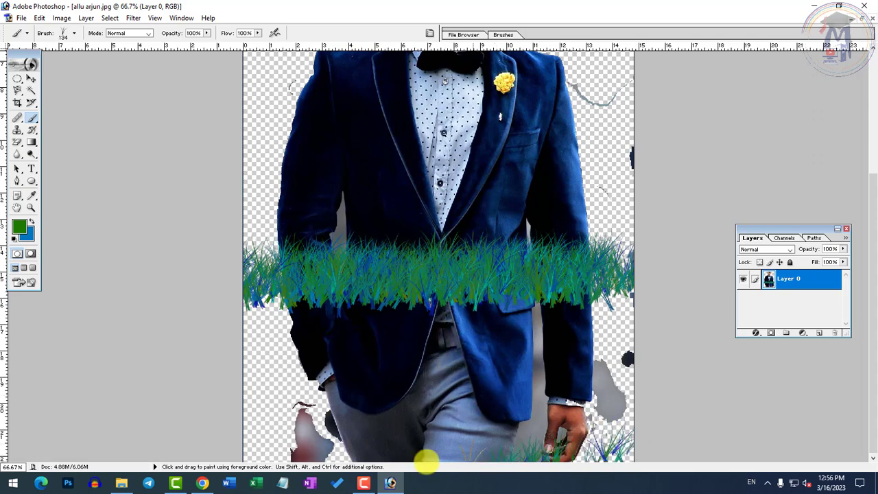
mouse_move(772, 449)
left_mouse_down()
mouse_move(128, 441)
mouse_move(715, 427)
left_mouse_up()
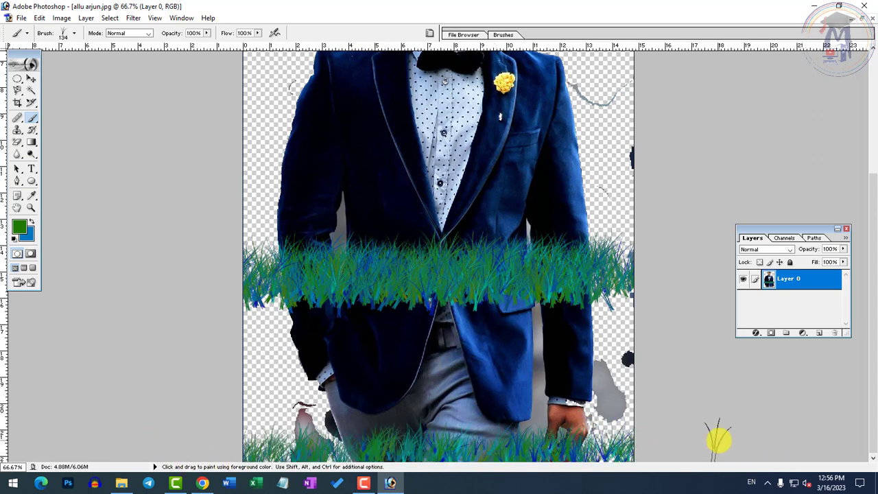
left_click(76, 34)
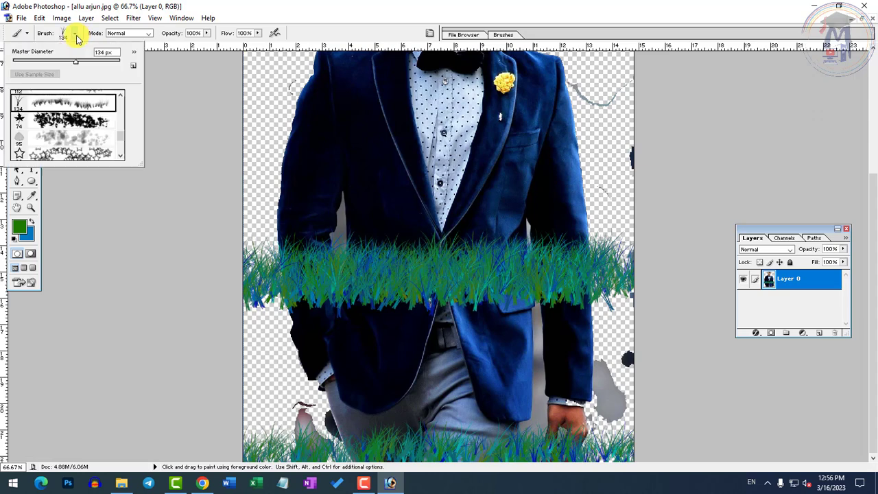
left_click_drag(80, 63, 89, 63)
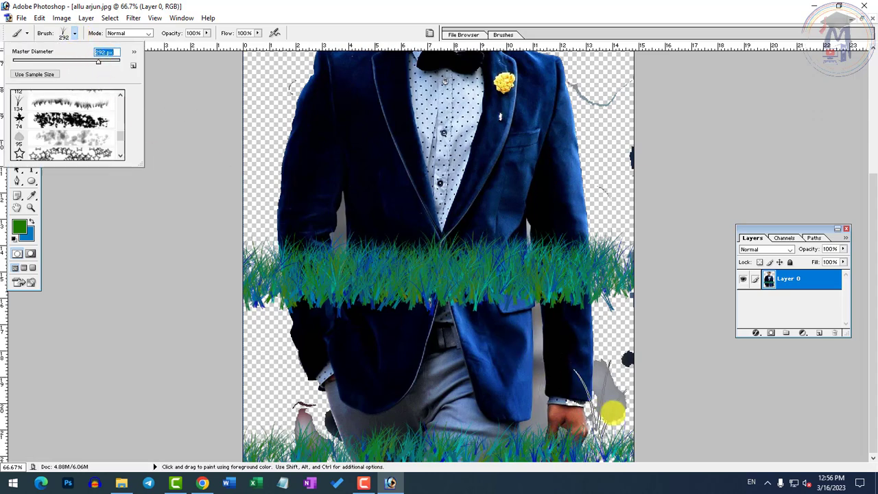
left_click_drag(608, 412, 294, 402)
mouse_move(307, 437)
left_mouse_down()
mouse_move(627, 427)
mouse_move(254, 412)
mouse_move(680, 412)
mouse_move(293, 414)
left_mouse_up()
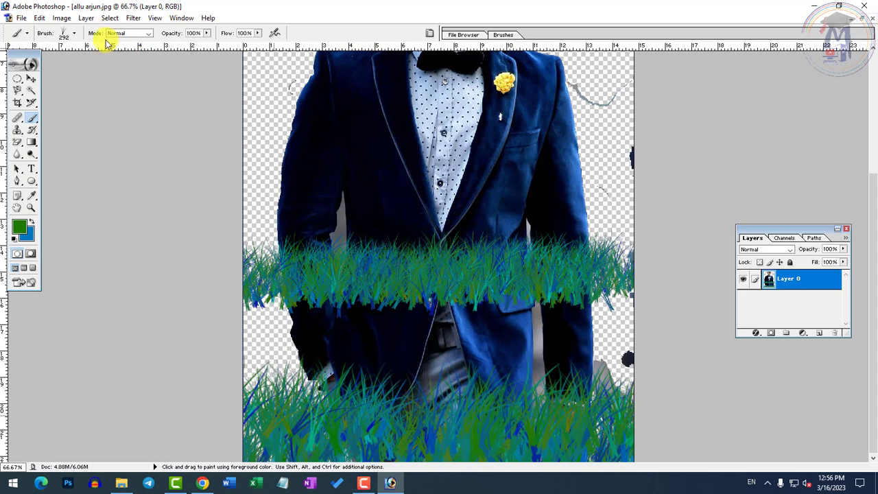
Choose the 74 px Maple Leaf brush preset
left_click(75, 34)
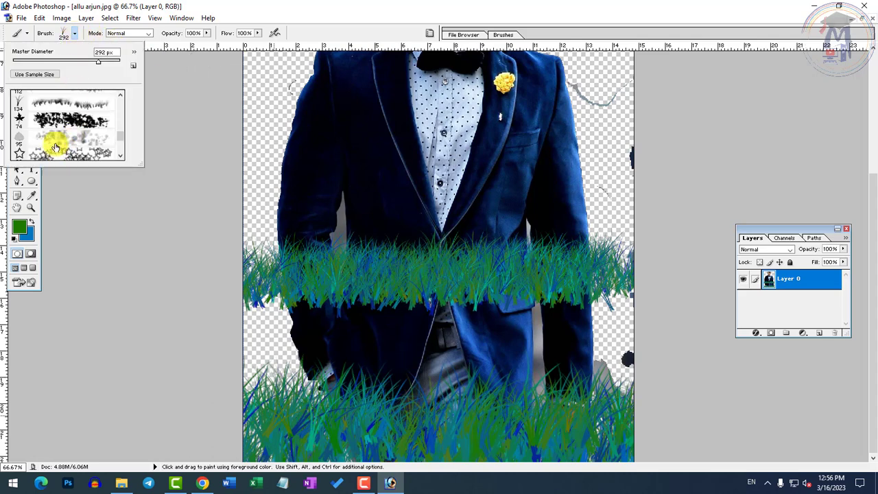
left_click(69, 122)
left_click(18, 228)
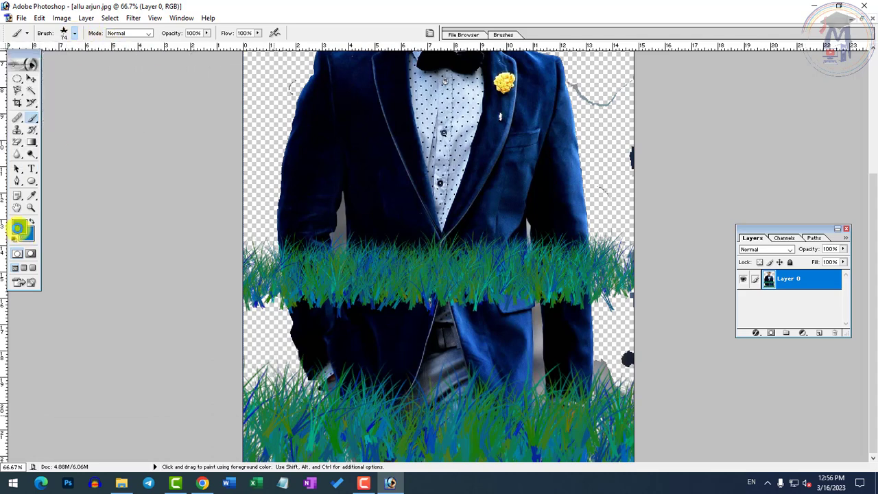
Set the foreground colour to A02600 and paint red-orange leaves up to the jacket hem
left_click(464, 310)
left_click(434, 221)
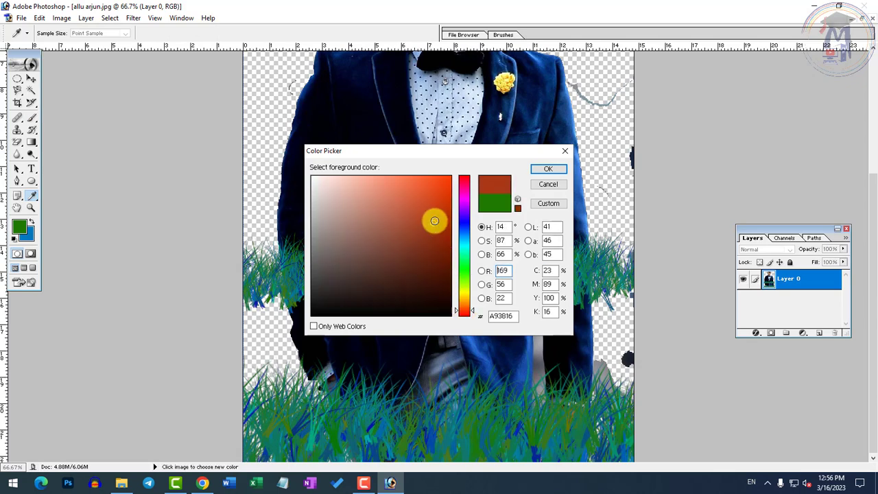
left_click_drag(434, 221, 459, 225)
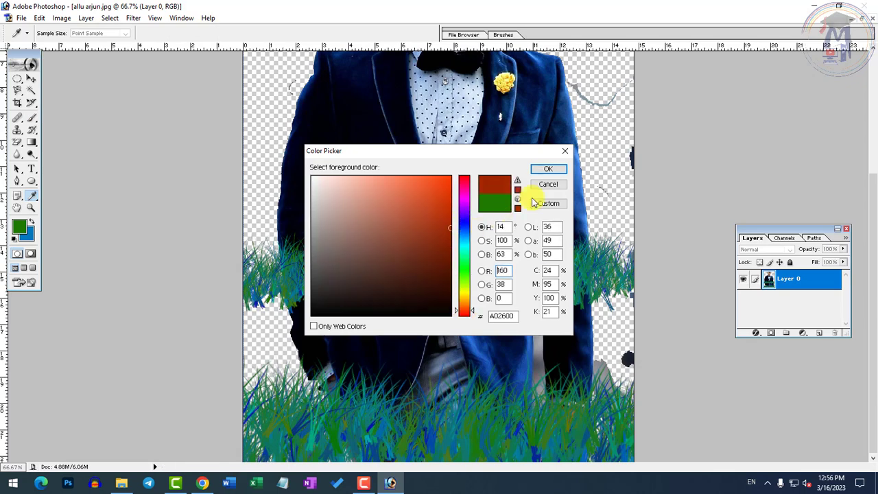
left_click(542, 168)
mouse_move(631, 391)
left_mouse_down()
mouse_move(212, 443)
mouse_move(628, 422)
mouse_move(339, 405)
mouse_move(180, 450)
mouse_move(672, 443)
mouse_move(439, 408)
mouse_move(143, 412)
mouse_move(696, 401)
left_mouse_up()
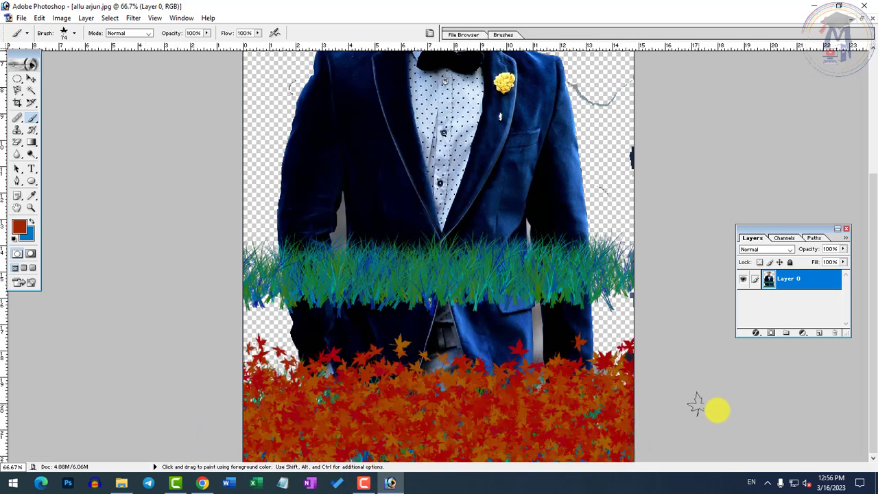
mouse_move(167, 460)
left_mouse_down()
mouse_move(526, 388)
mouse_move(245, 386)
mouse_move(569, 394)
mouse_move(618, 425)
left_mouse_up()
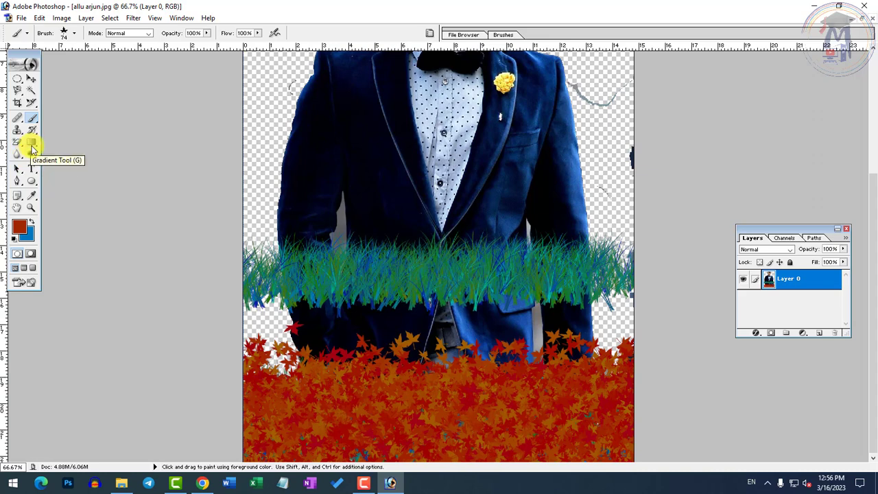
Scribble thin red loops over the jacket's left shoulder with the Pencil Tool
right_click(32, 118)
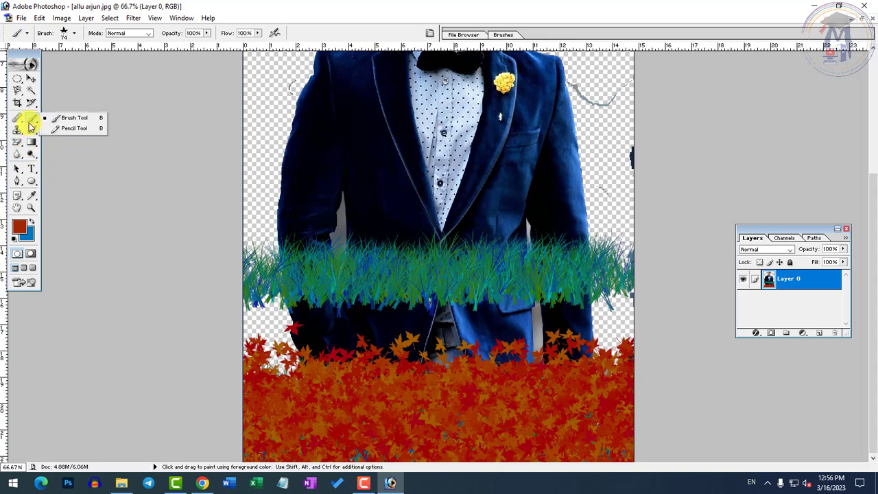
left_click(71, 131)
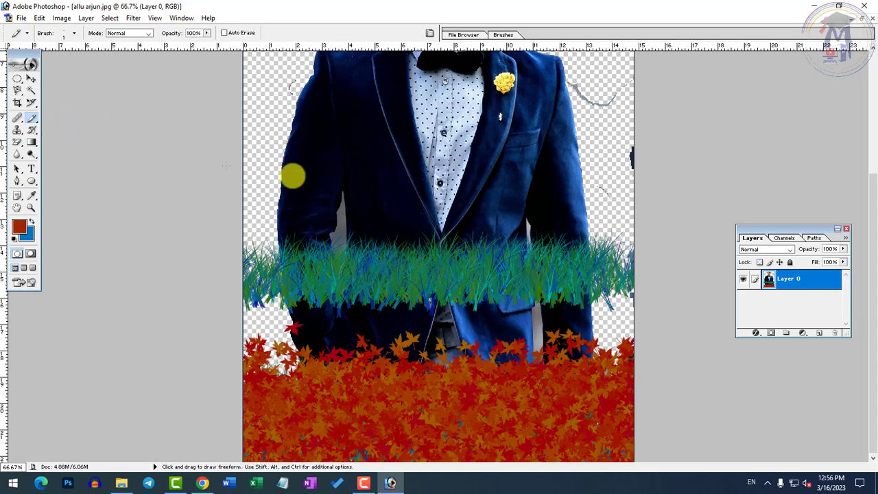
left_click_drag(269, 196, 366, 102)
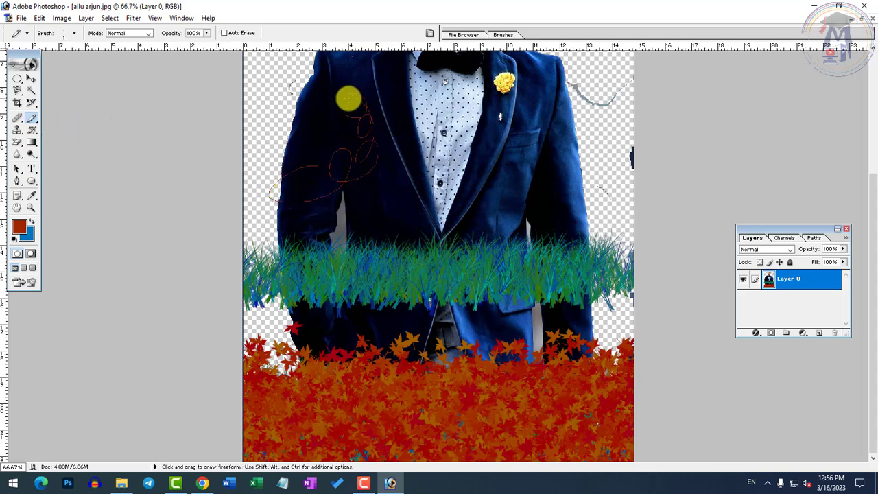
Enlarge the pencil to 85 px, draw a thick red stripe, then undo it
left_click(76, 33)
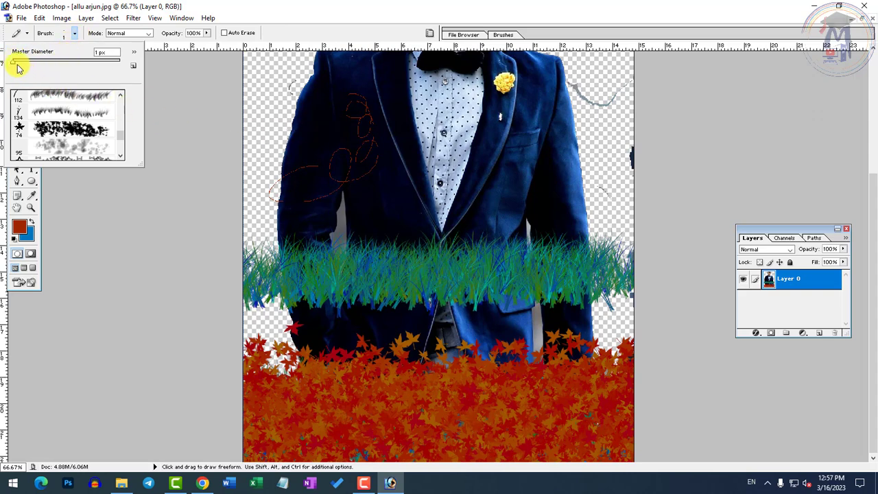
left_click_drag(15, 65, 55, 69)
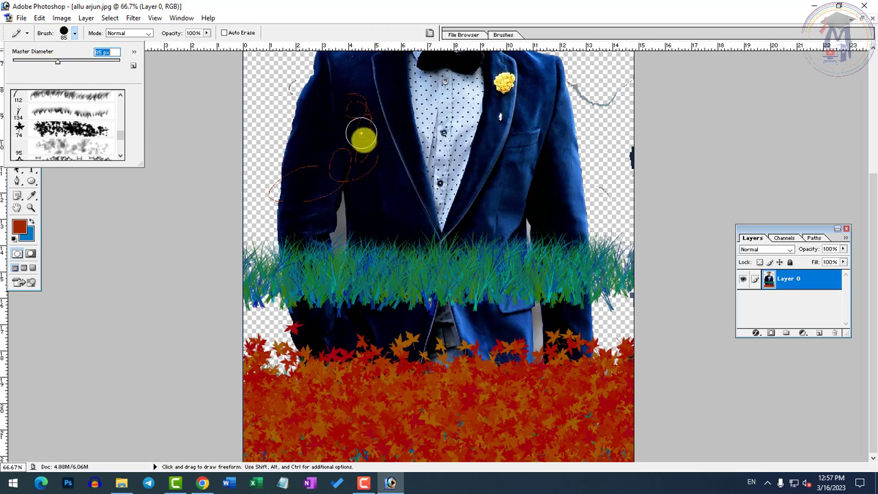
mouse_move(522, 215)
left_mouse_down()
mouse_move(295, 215)
mouse_move(574, 221)
left_mouse_up()
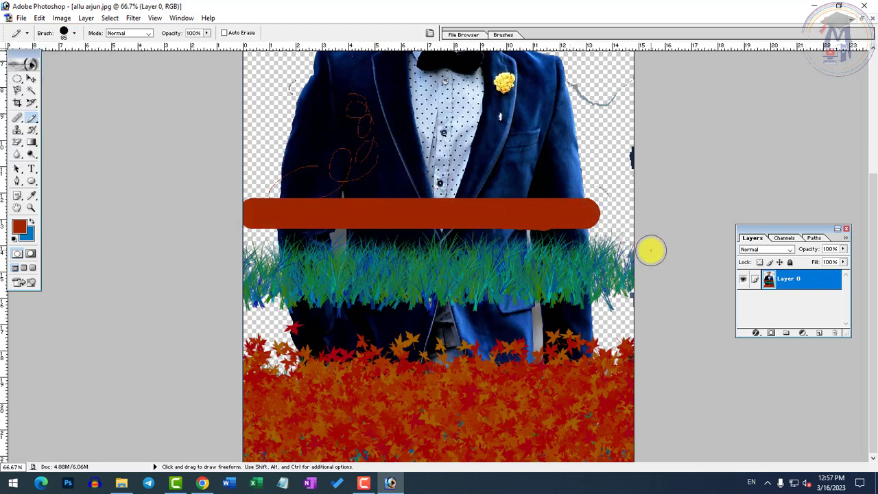
key("ctrl+z")
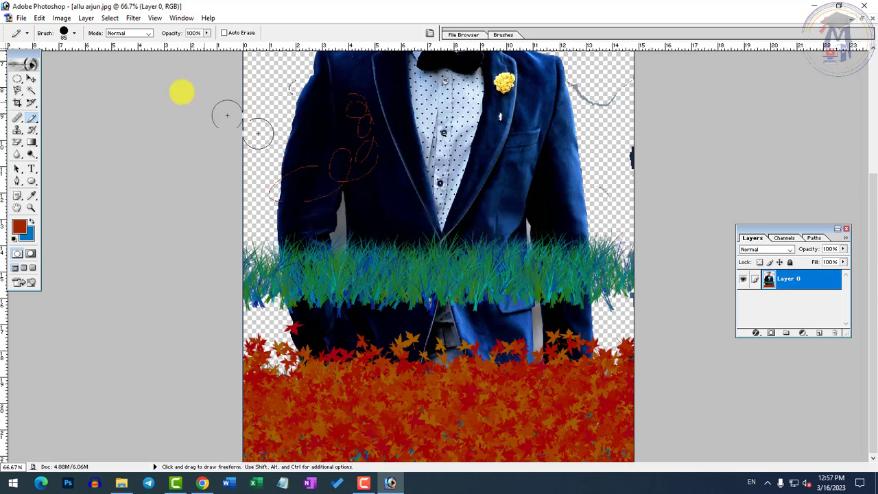
Float the document windows, minimize the suit photo and bring blank Untitled-1 forward
left_click(32, 132)
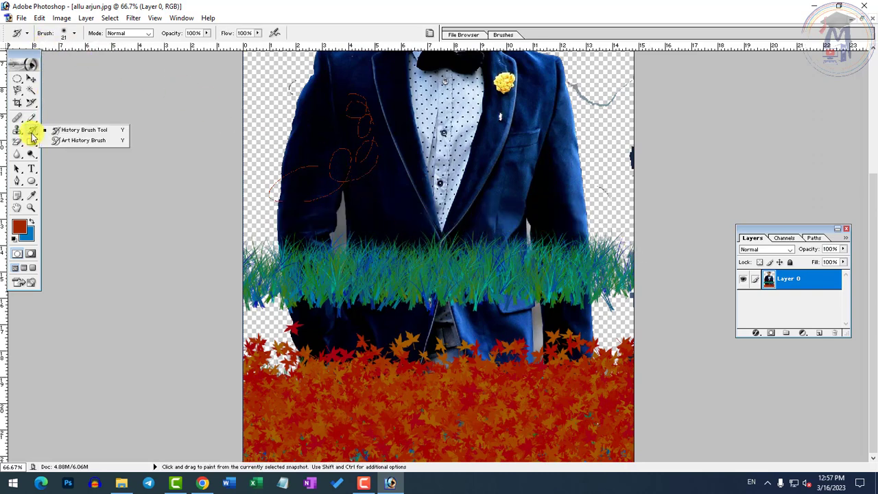
left_click(33, 142)
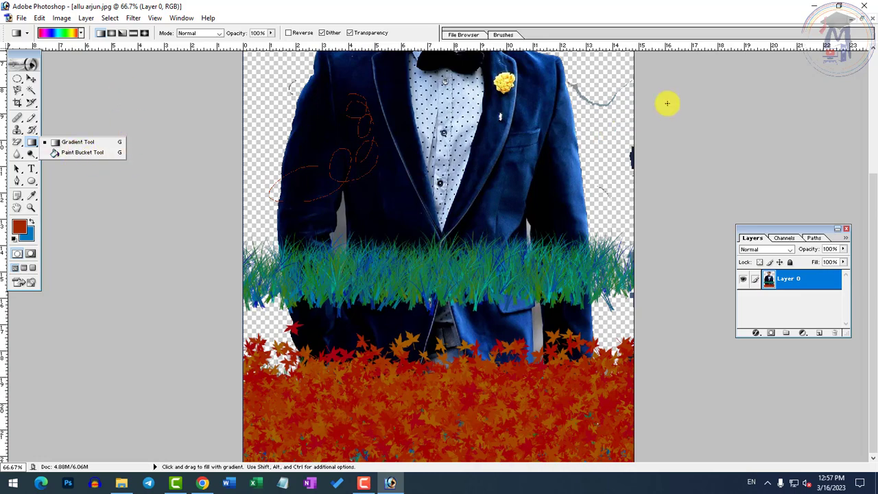
left_click(866, 28)
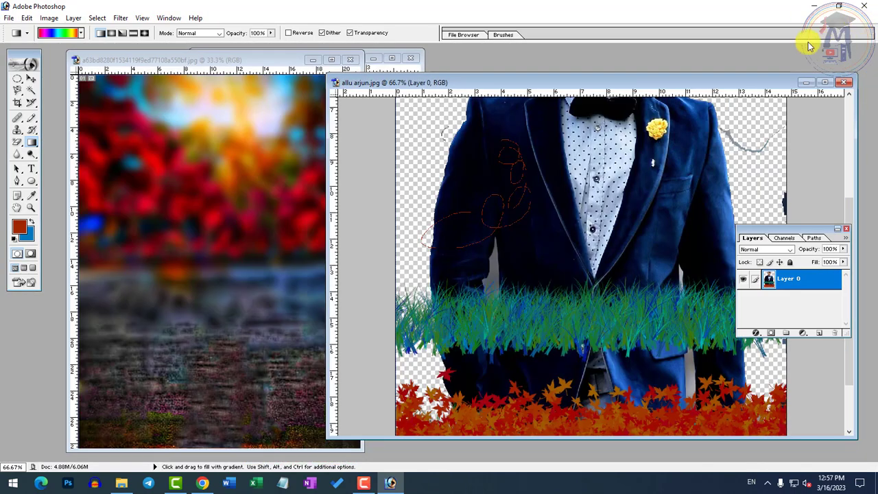
left_click(808, 82)
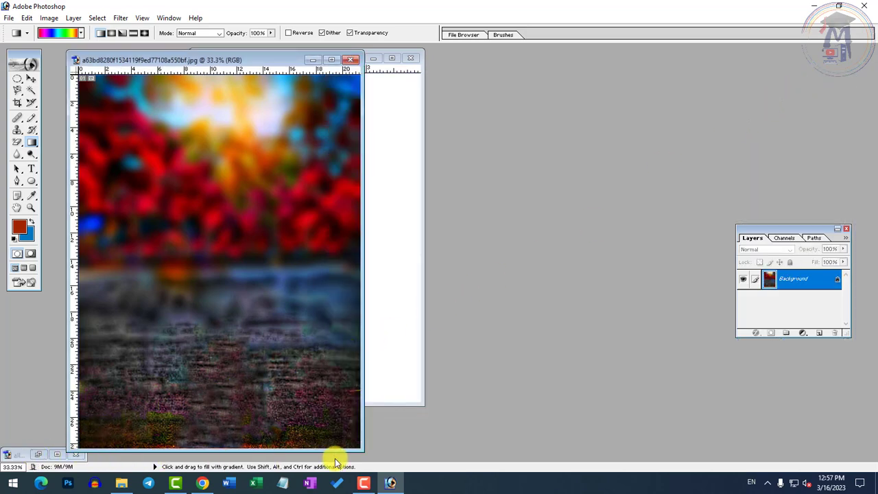
left_click(403, 173)
Try a red-brown Paint Bucket fill on the blank canvas, then undo it
left_click_drag(31, 142, 70, 153)
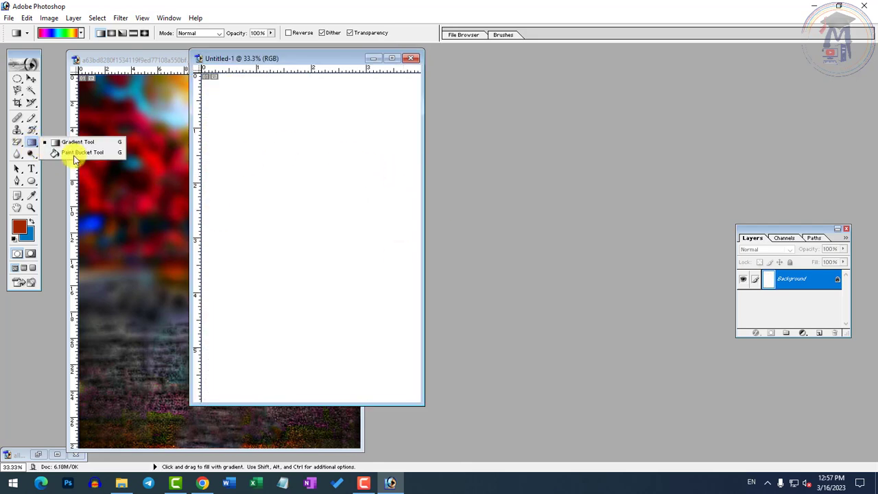
left_click(310, 188)
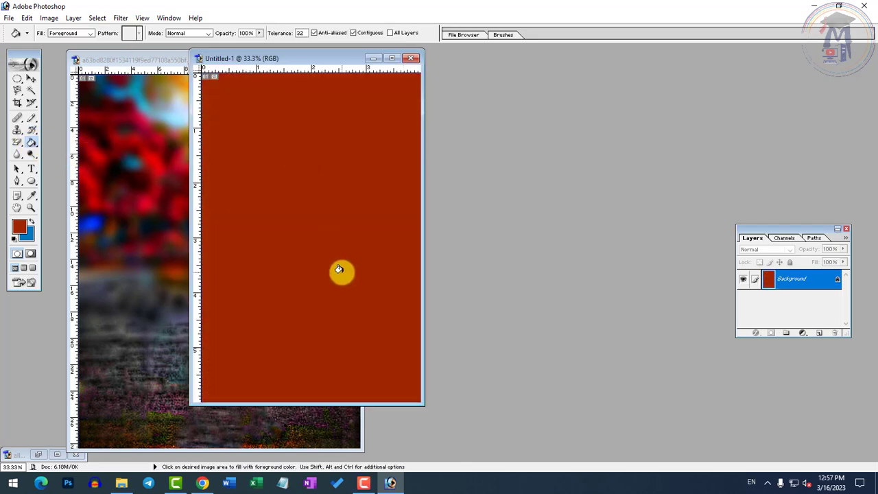
key("ctrl+z")
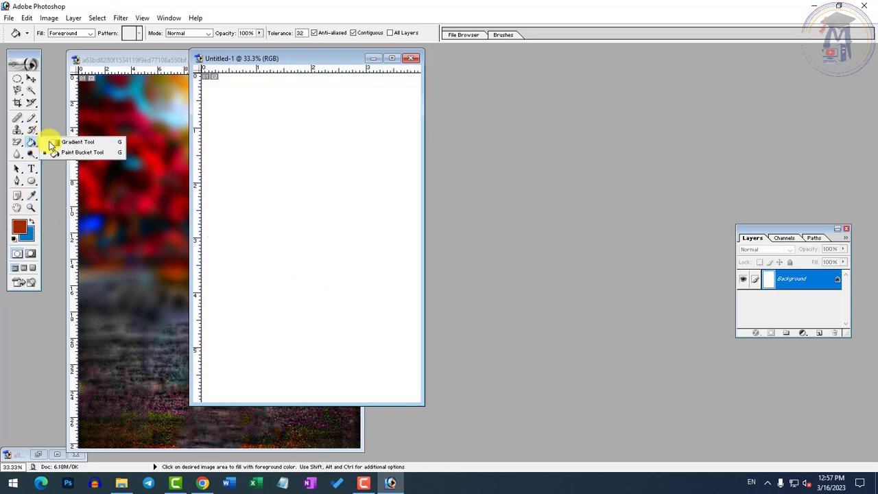
Drag diagonal rainbow gradients until red sits at top and yellow at bottom
left_click_drag(33, 141, 60, 142)
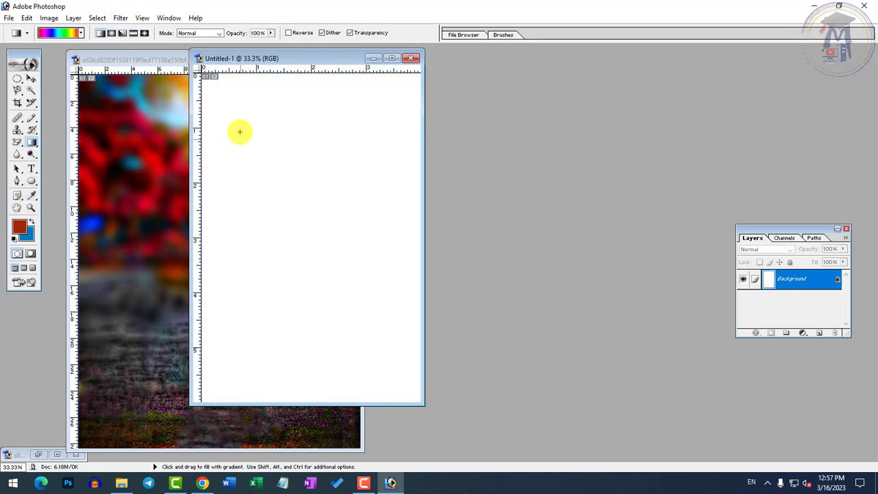
left_click_drag(214, 94, 415, 396)
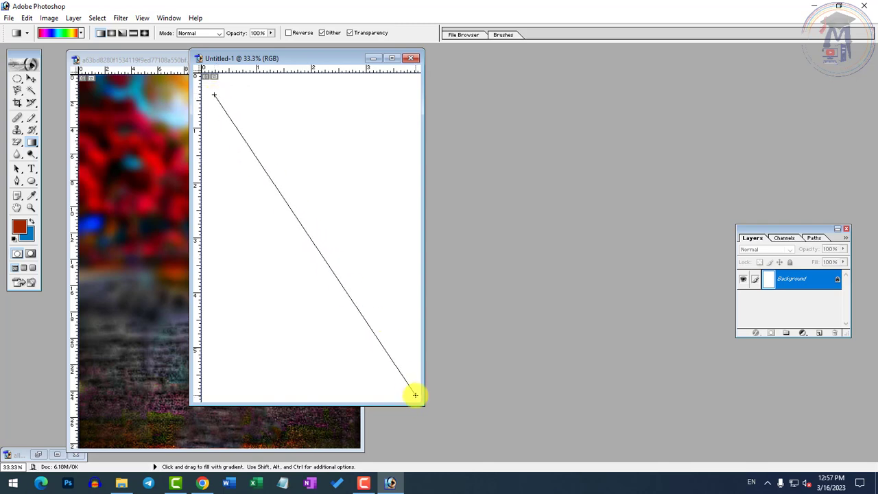
left_click_drag(371, 94, 206, 376)
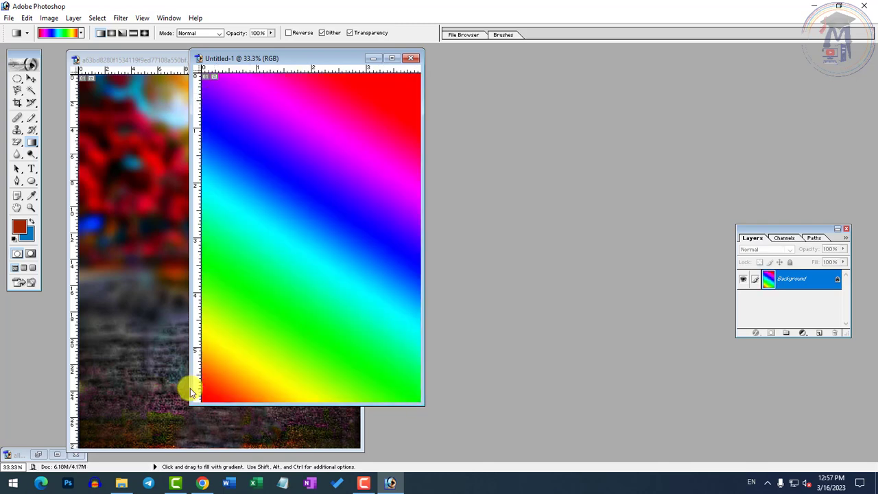
left_click_drag(369, 96, 216, 374)
left_click_drag(253, 149, 389, 393)
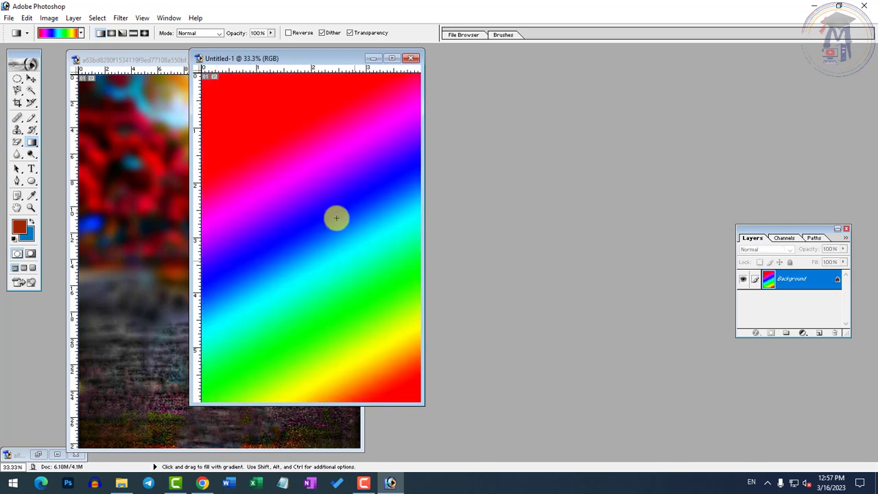
left_click_drag(309, 126, 424, 401)
left_click_drag(296, 205, 402, 390)
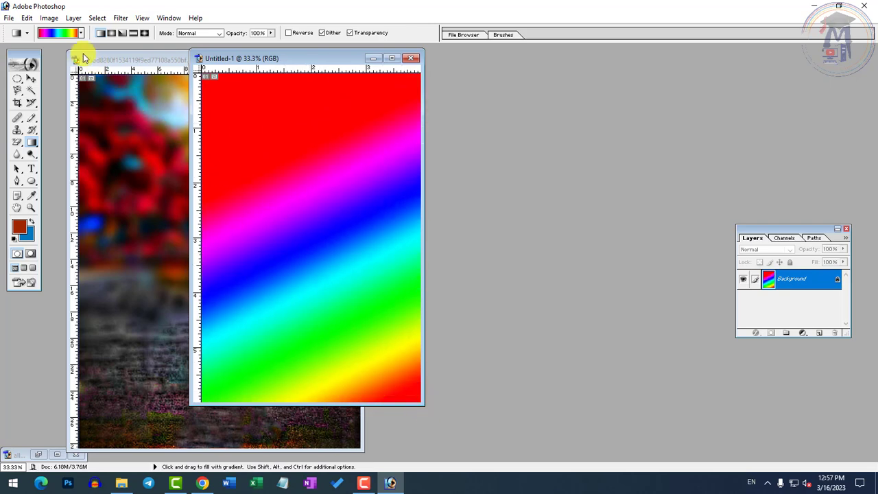
Choose the Orange, Yellow, Orange preset and drag it diagonally across the canvas
left_click(59, 32)
left_click(471, 149)
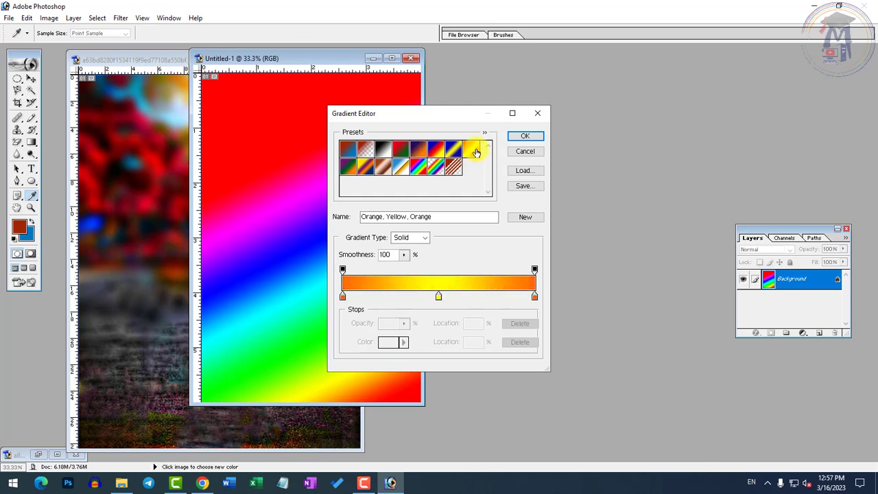
left_click(525, 136)
left_click_drag(239, 89, 465, 421)
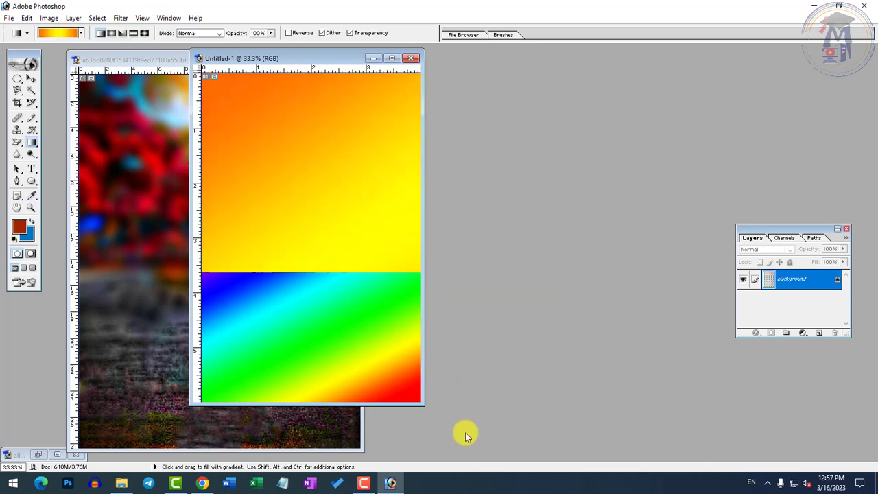
mouse_move(247, 173)
left_mouse_down()
mouse_move(284, 302)
mouse_move(384, 404)
left_mouse_up()
left_click_drag(265, 130, 375, 372)
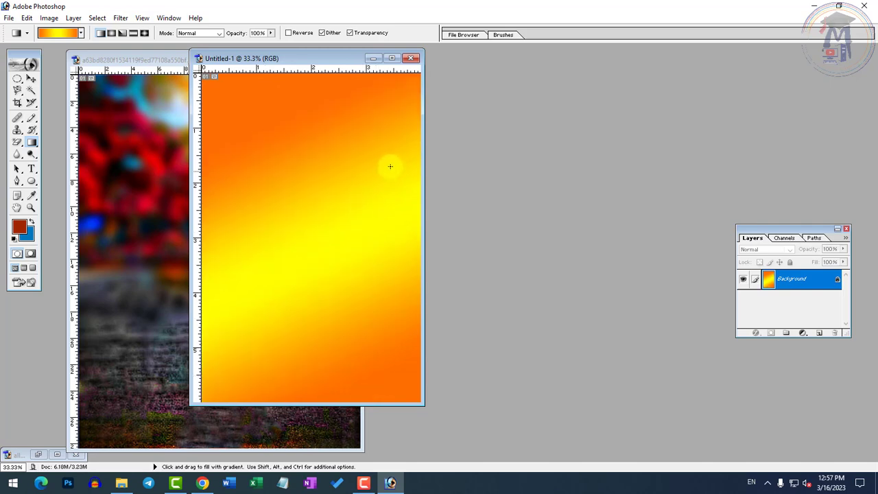
left_click_drag(390, 165, 216, 444)
Browse the gradient and toning tool flyouts, leaving the Dodge Tool selected
right_click(32, 142)
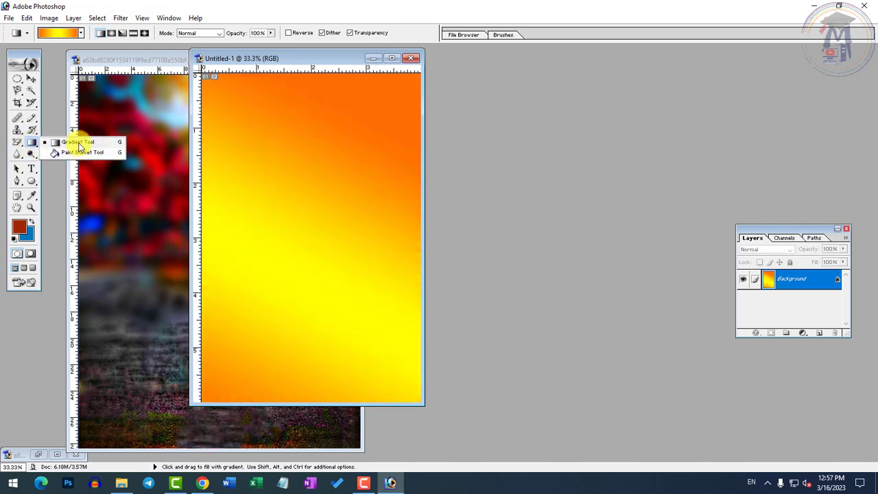
left_click(103, 143)
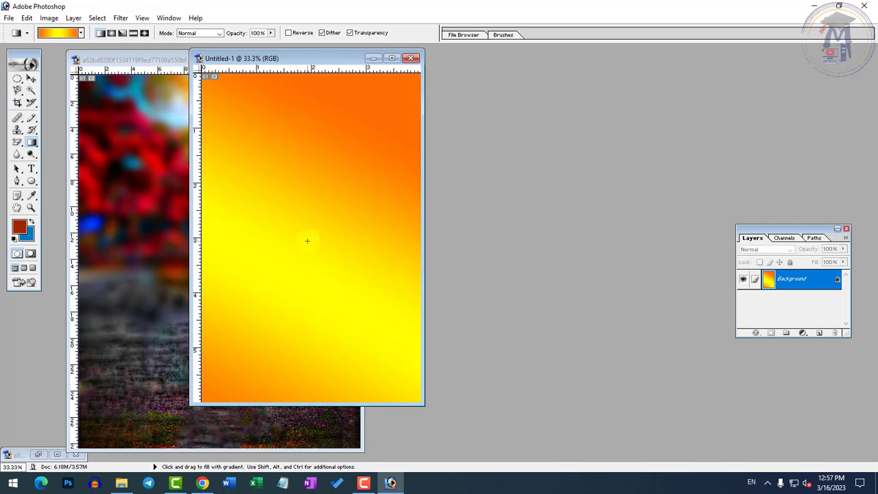
left_click(31, 155)
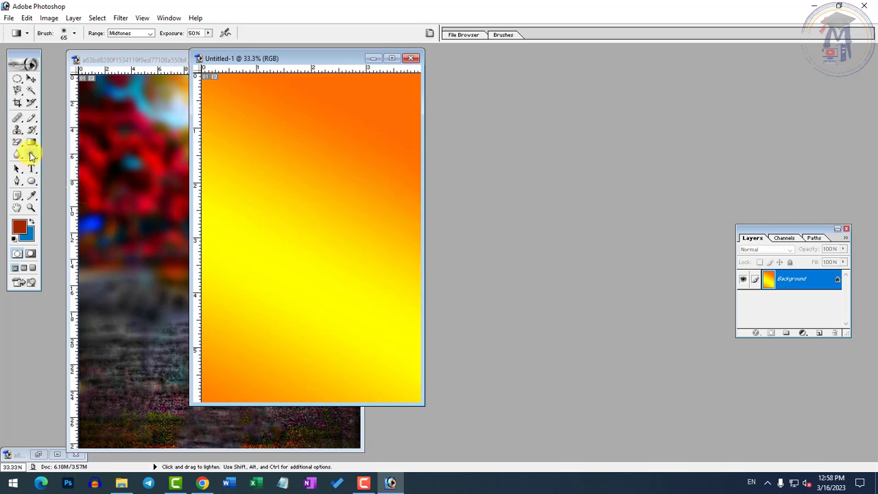
right_click(31, 156)
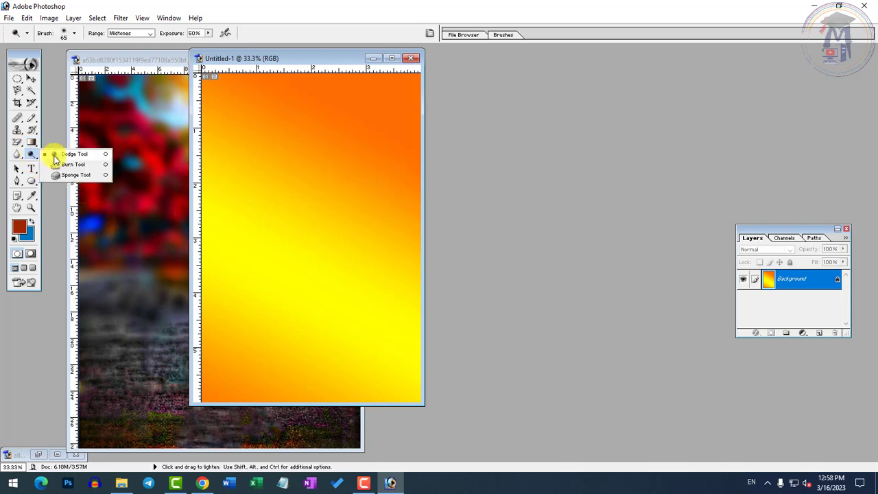
left_click(631, 260)
Search Google Images for the actress by name
left_click(203, 483)
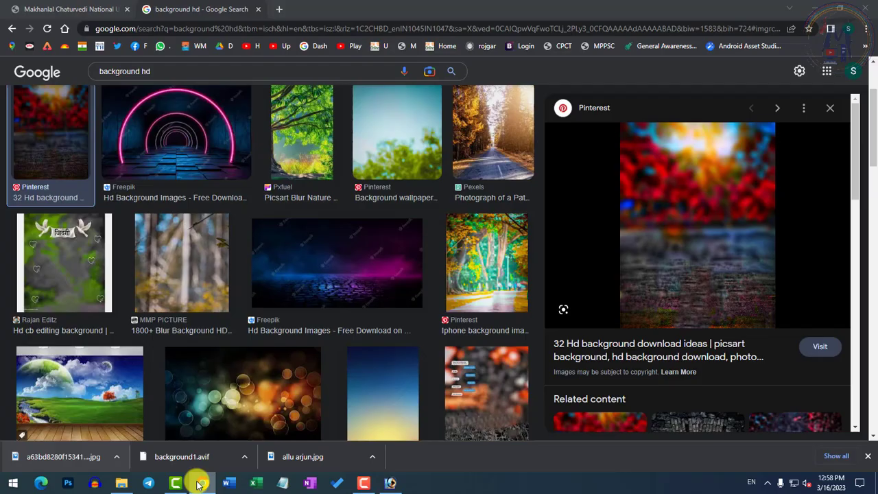
scroll(210, 280, "up", 2)
left_click(192, 85)
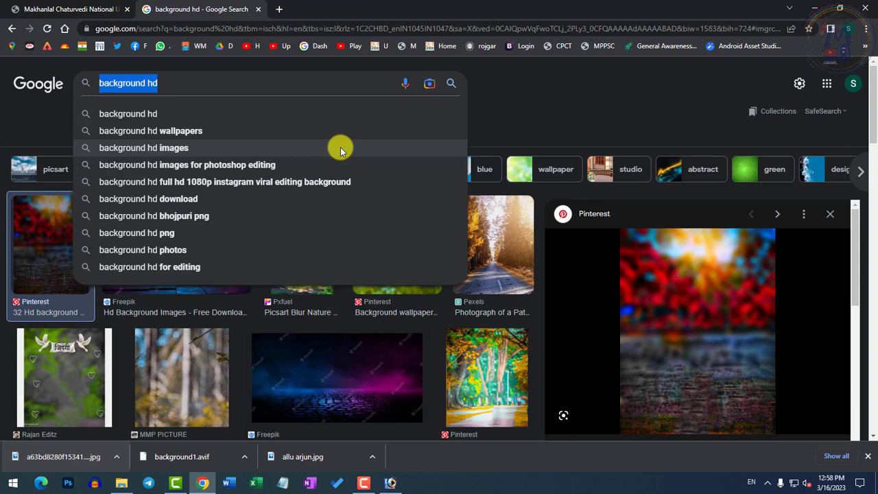
type("kajol")
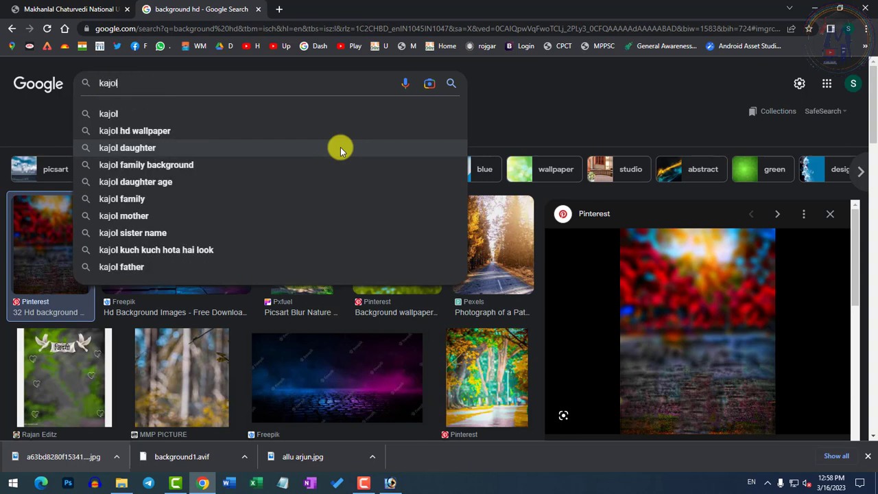
key("Return")
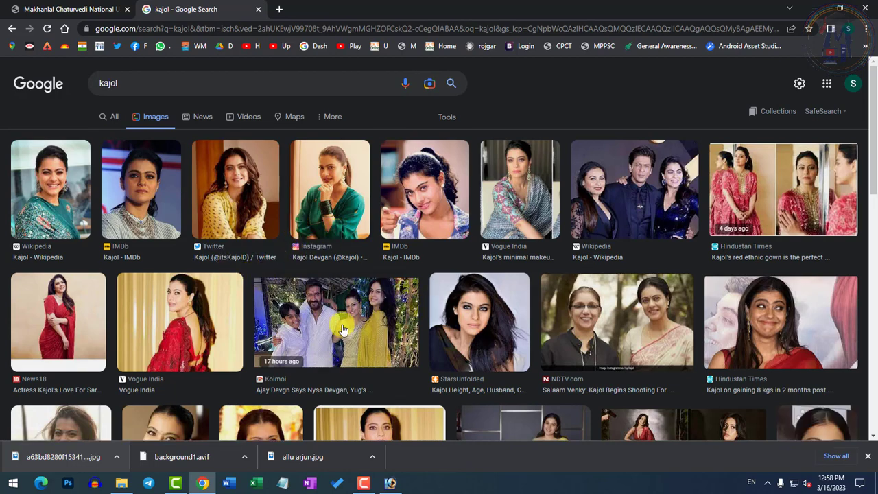
Save the Hindustan Times preview image to the desktop
scroll(483, 333, "down", 3)
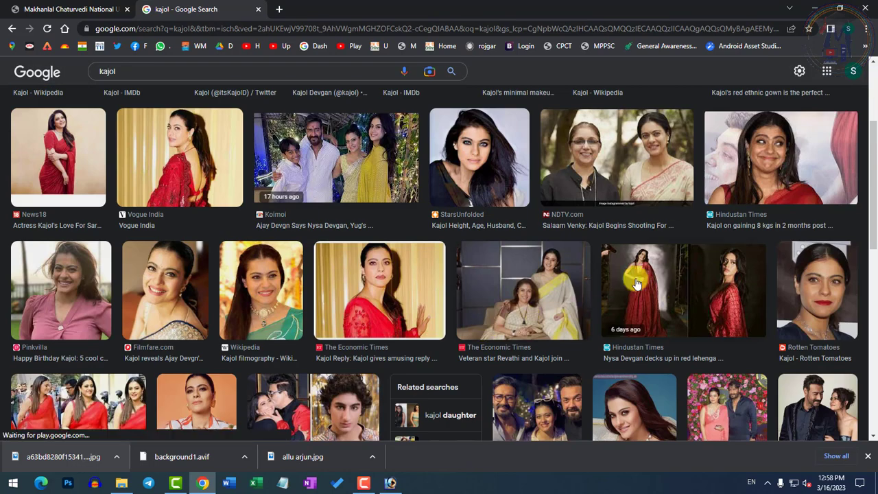
left_click(764, 155)
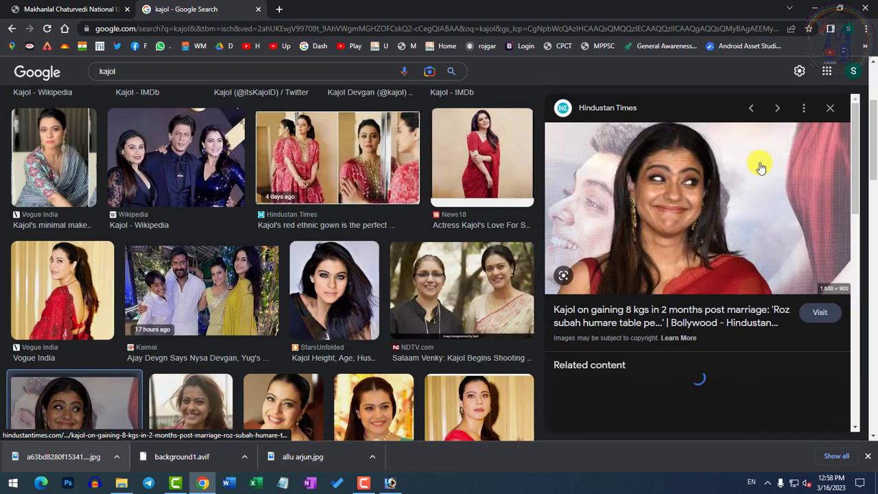
right_click(660, 232)
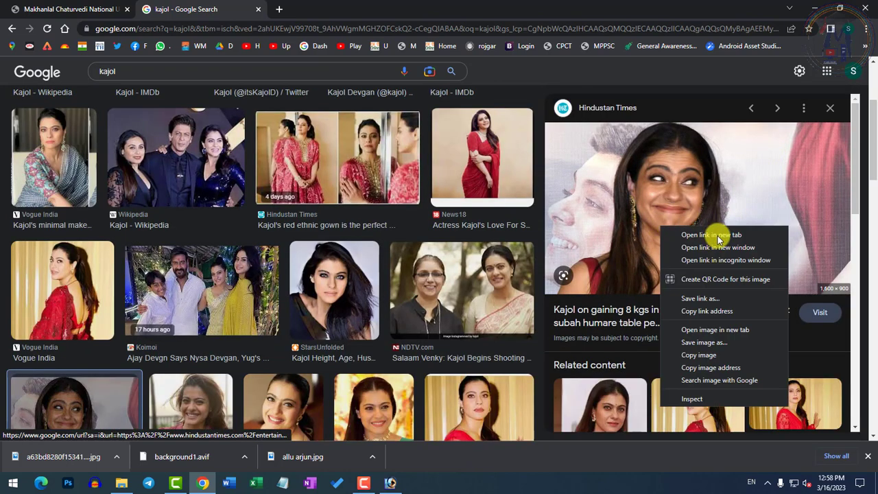
left_click(717, 338)
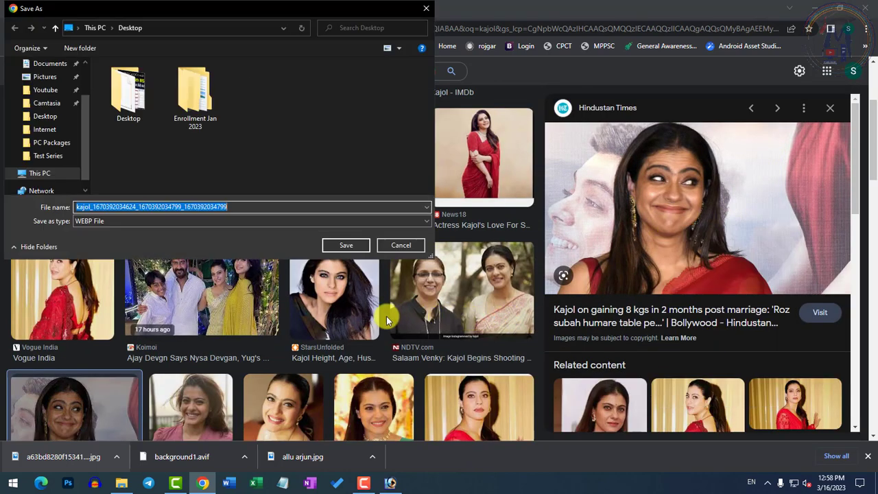
left_click(347, 245)
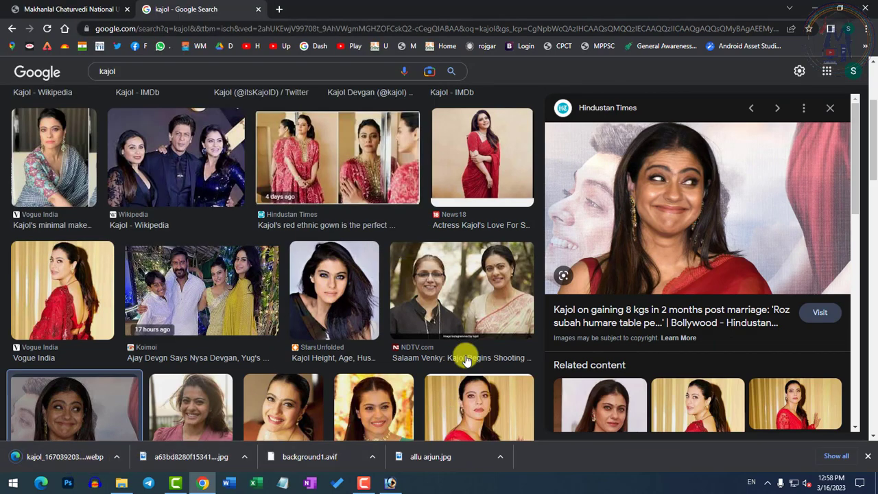
Save the Prasar Bharati portrait and drag the downloaded photo into Photoshop
scroll(465, 336, "down", 2)
scroll(263, 323, "down", 1)
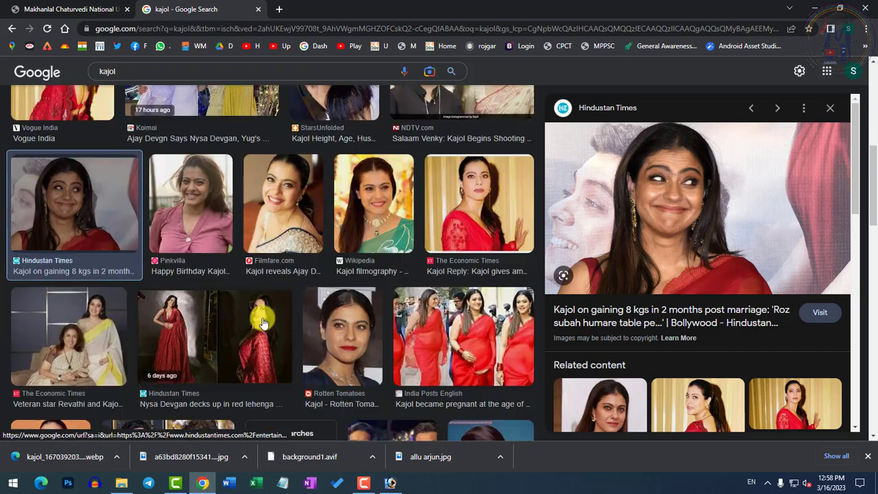
left_click(620, 411)
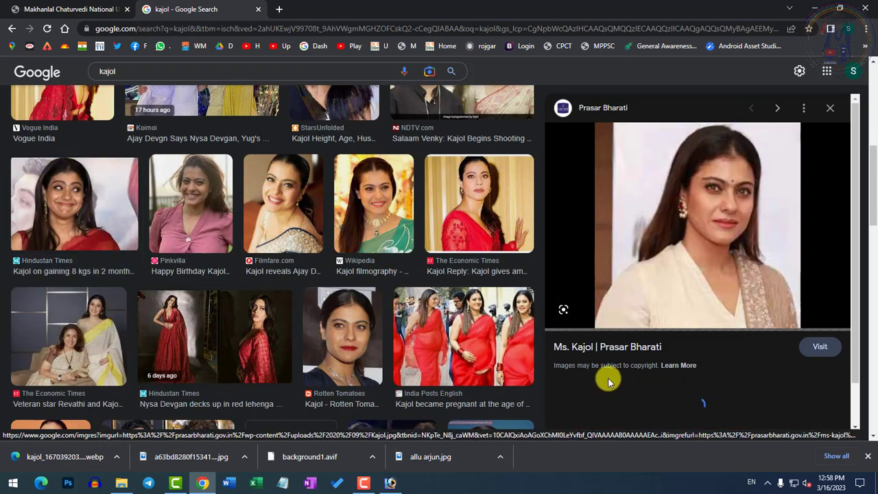
right_click(697, 252)
left_click(727, 370)
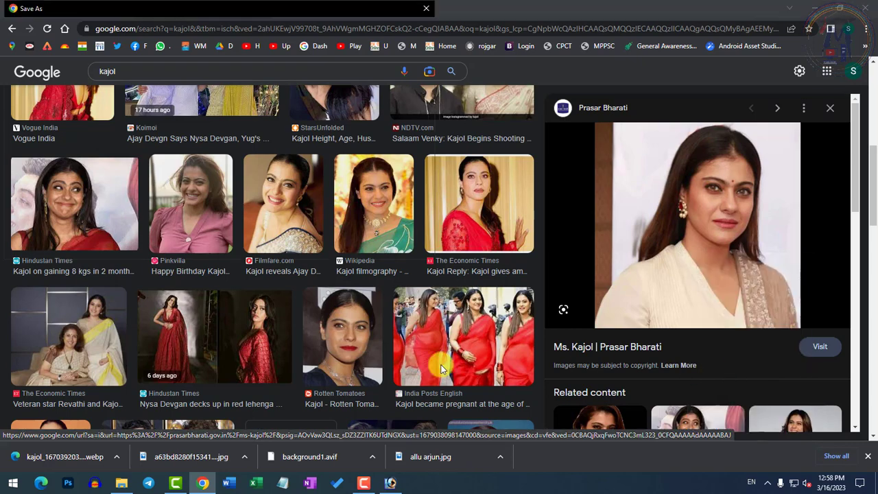
left_click(345, 243)
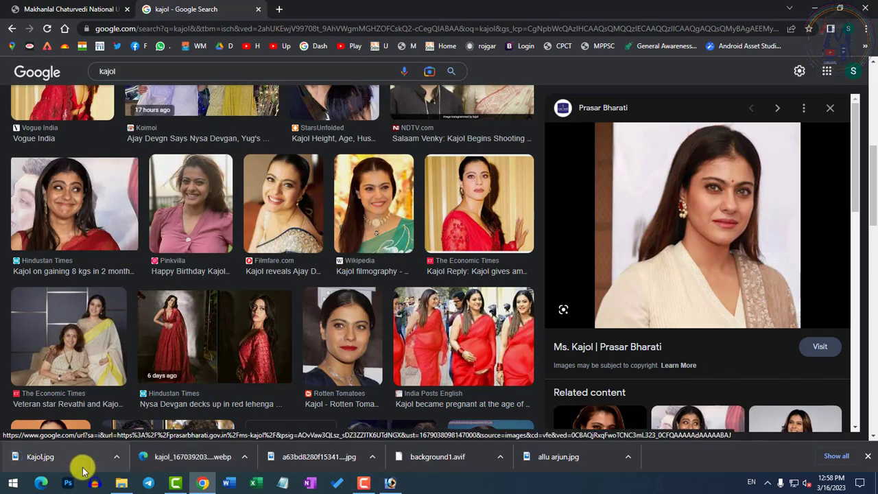
left_click_drag(82, 470, 434, 355)
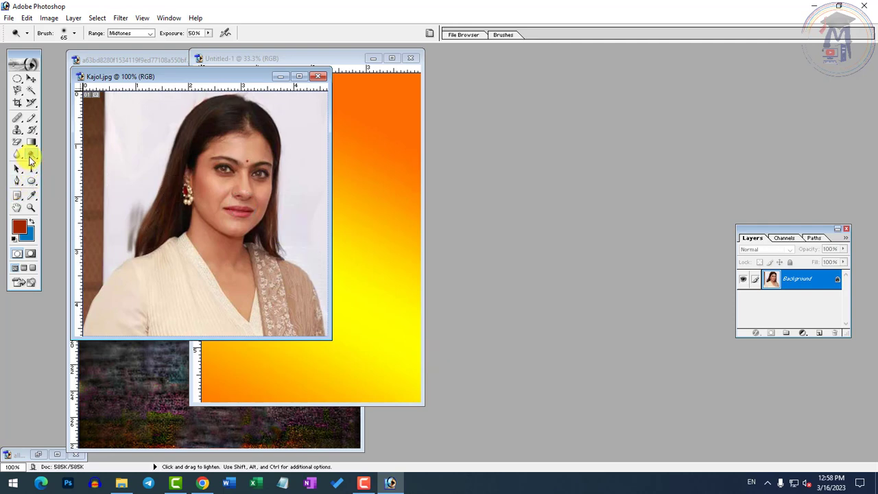
Select the Dodge Tool and enlarge its brush Master Diameter to 188 px
left_click_drag(30, 157, 65, 153)
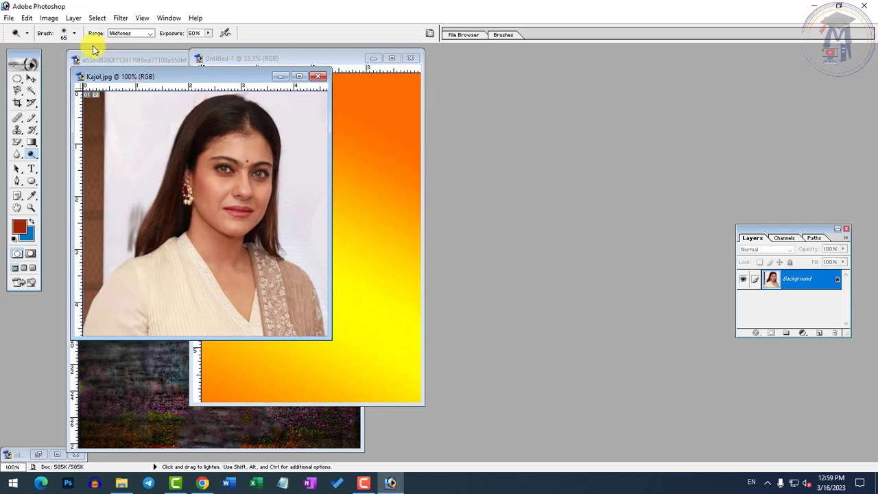
left_click(75, 34)
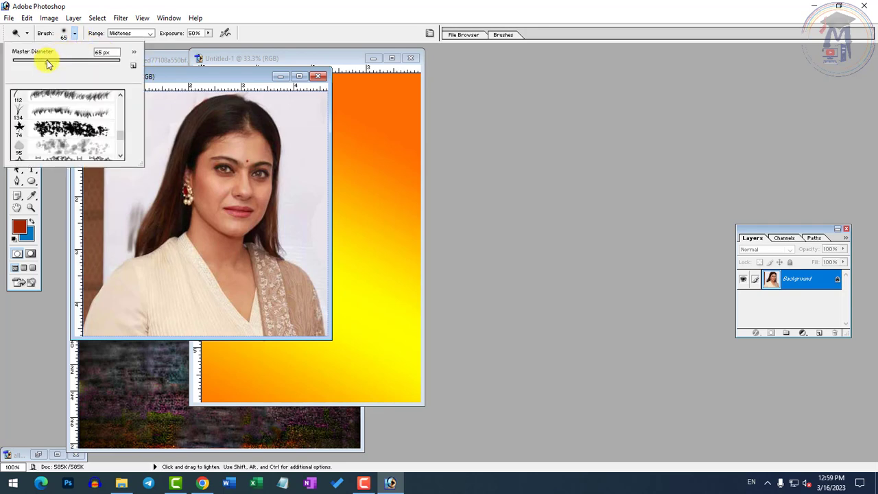
left_click_drag(47, 63, 59, 66)
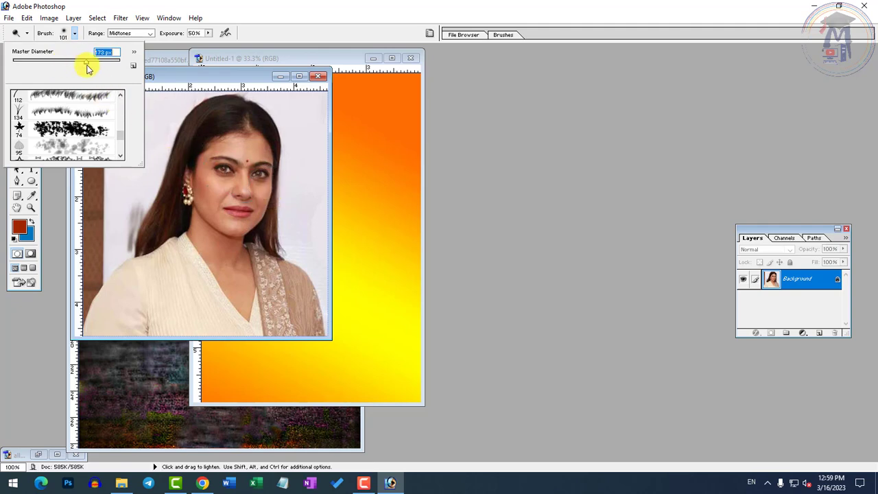
left_click(236, 142)
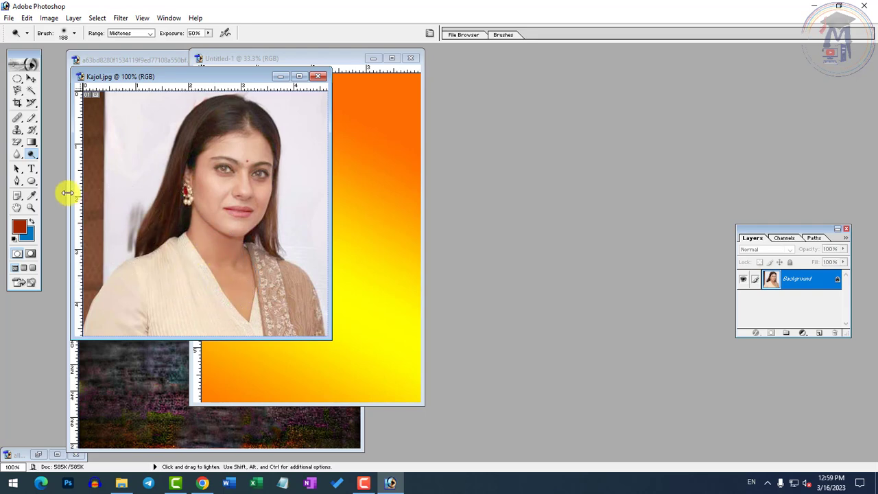
left_click(31, 155)
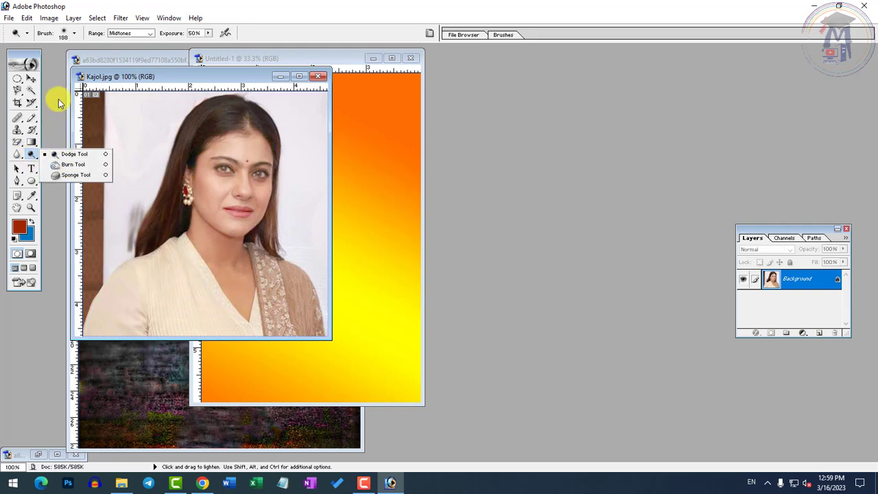
Darken the portrait's face and chest with a 145 px Burn brush
left_click(76, 166)
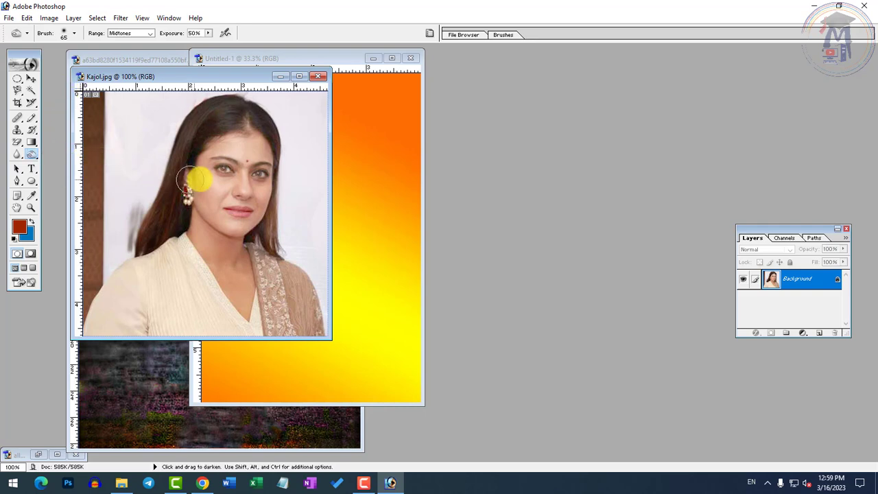
left_click(75, 35)
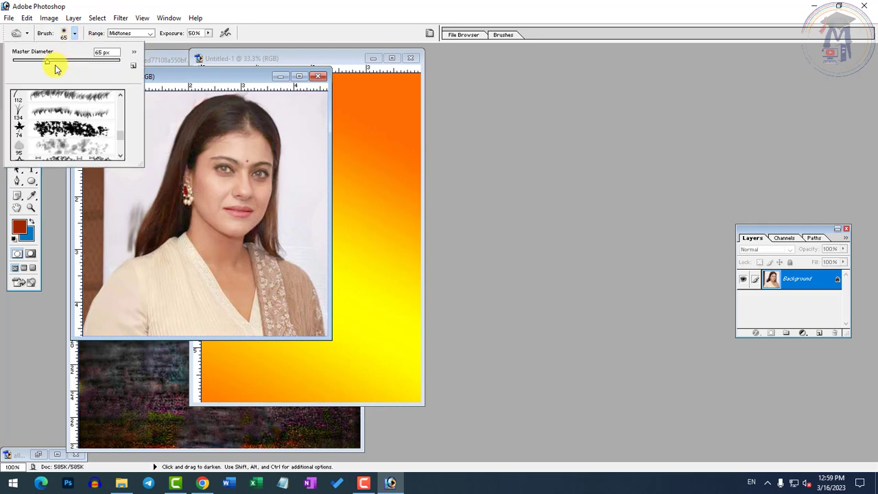
left_click(244, 134)
mouse_move(235, 134)
left_mouse_down()
mouse_move(190, 143)
mouse_move(257, 249)
mouse_move(216, 125)
mouse_move(220, 262)
mouse_move(267, 407)
left_mouse_up()
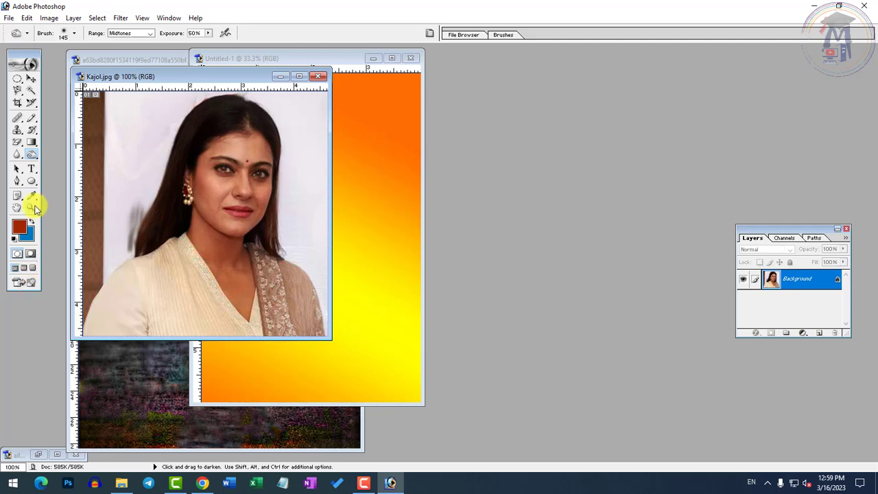
Desaturate the face, eyes and cheeks with an enlarged Sponge brush
left_click_drag(31, 158, 67, 173)
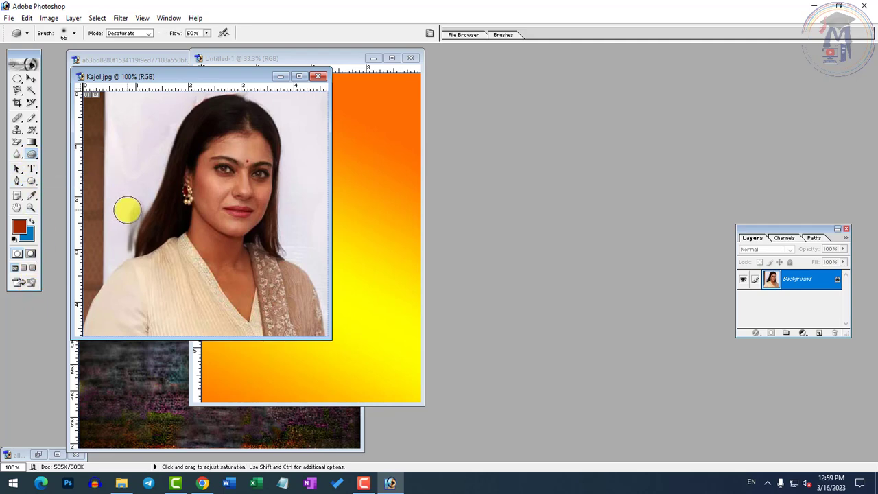
key("bracketright")
key("bracketright")
key("bracketright")
left_click_drag(197, 190, 254, 186)
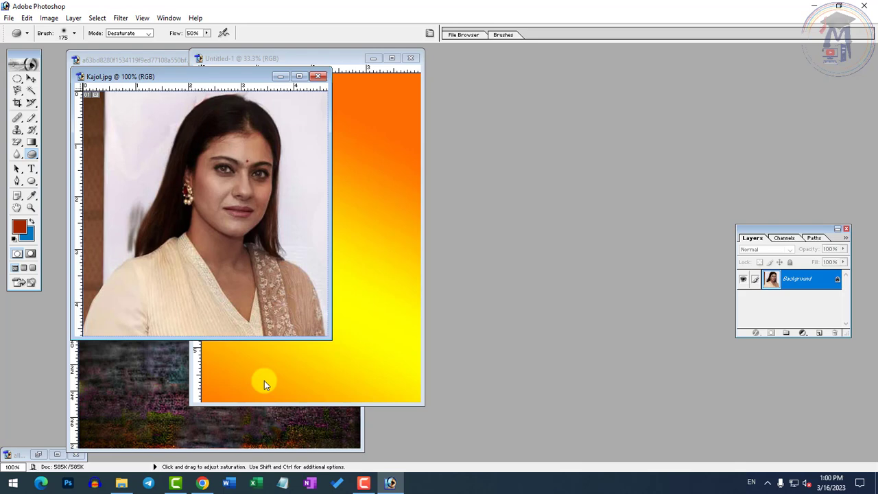
mouse_move(260, 329)
left_mouse_down()
mouse_move(251, 159)
mouse_move(235, 141)
mouse_move(236, 275)
mouse_move(196, 231)
mouse_move(205, 278)
mouse_move(186, 278)
mouse_move(190, 251)
left_mouse_up()
Minimize the portrait window and pick the Horizontal Type Tool for the gradient canvas
key("v")
left_click(27, 171)
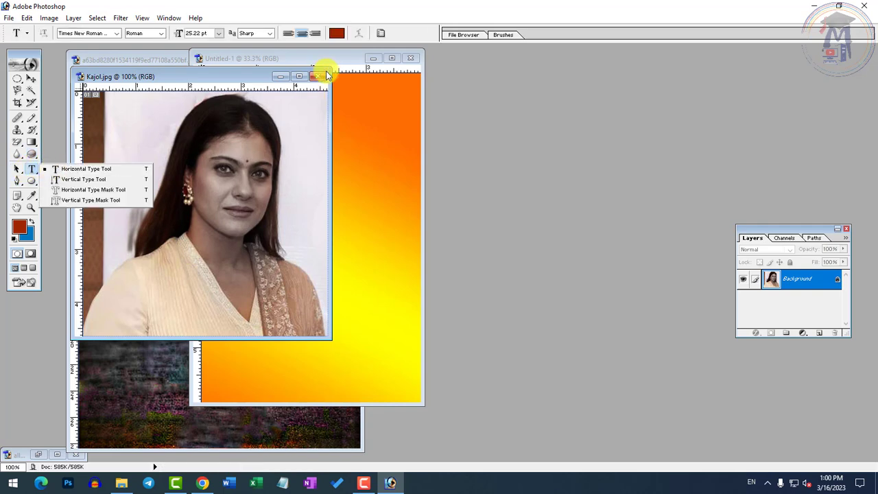
left_click(280, 76)
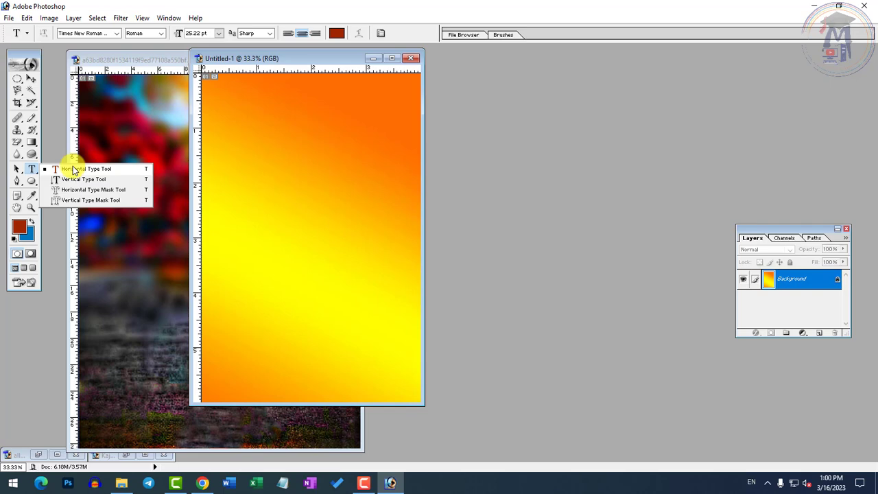
left_click(72, 170)
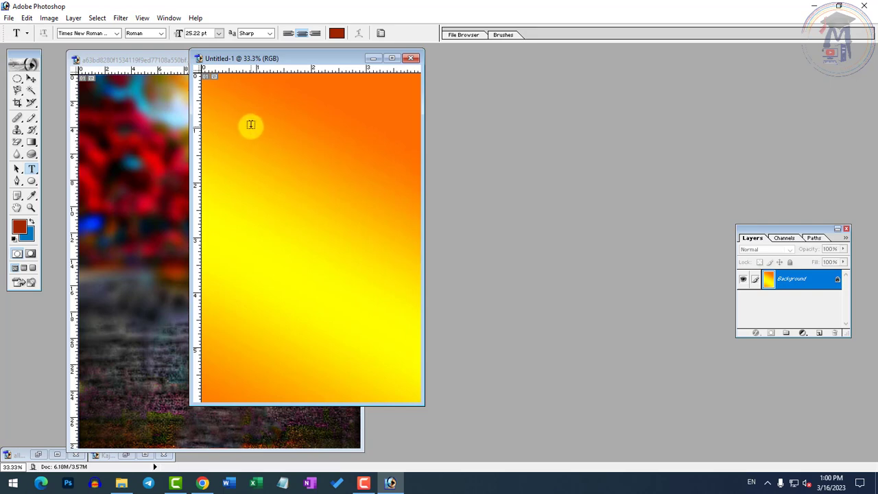
Draw a text box across the top and type 'Satpura Information Technology Centre'
left_click(258, 129)
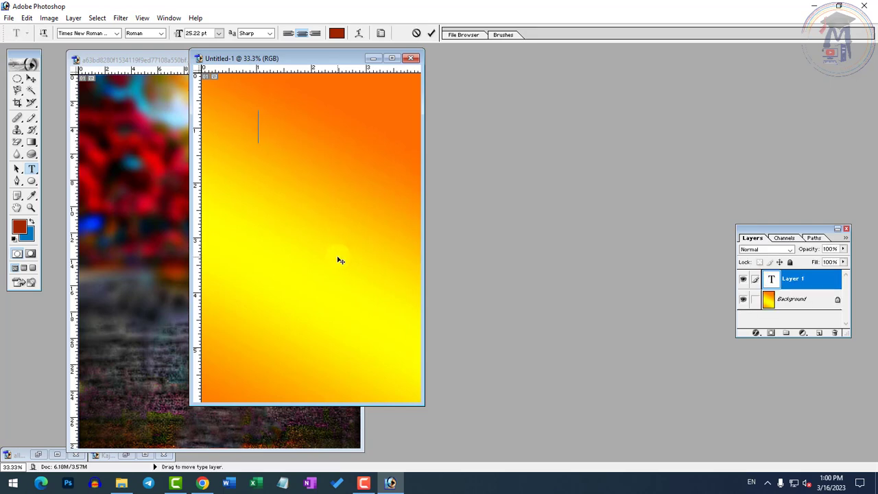
key("Escape")
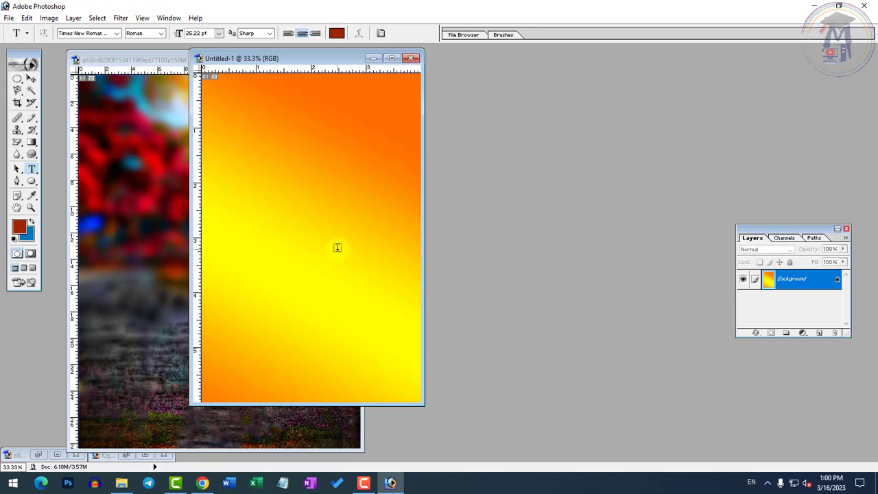
left_click_drag(210, 87, 412, 154)
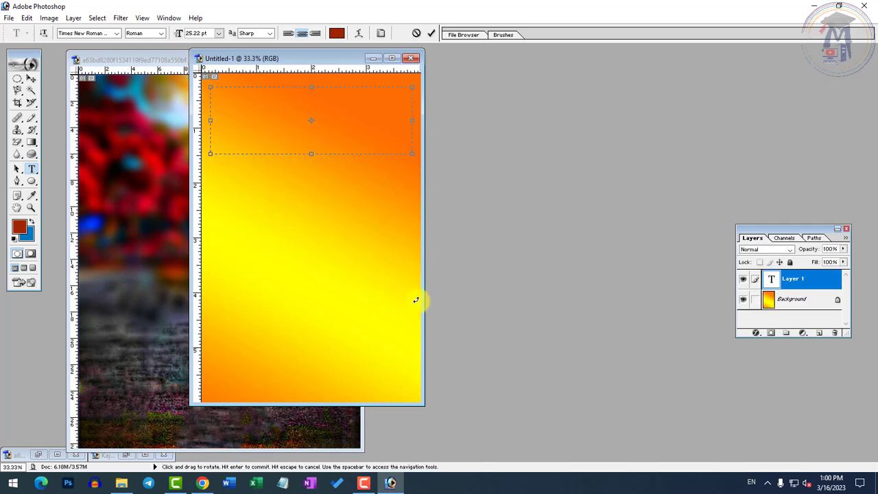
type("Sa")
type("tp")
key("BackSpace")
key("BackSpace")
type("tp")
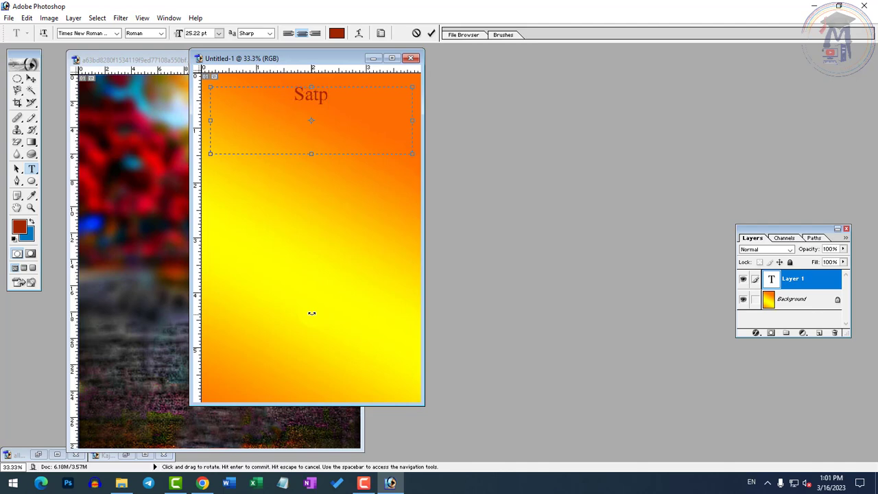
type("ura Intoma")
key("BackSpace")
key("BackSpace")
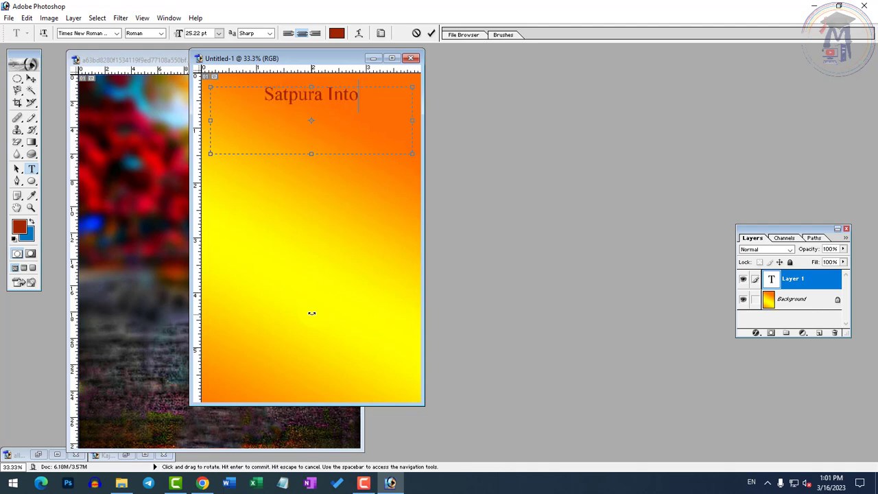
key("BackSpace")
key("BackSpace")
type("formation")
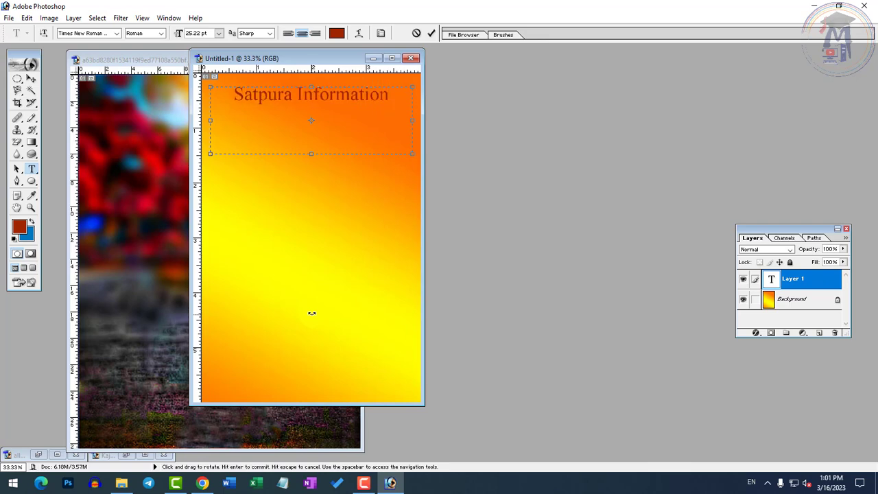
type(" Technol")
type("og")
key("BackSpace")
type("gy ")
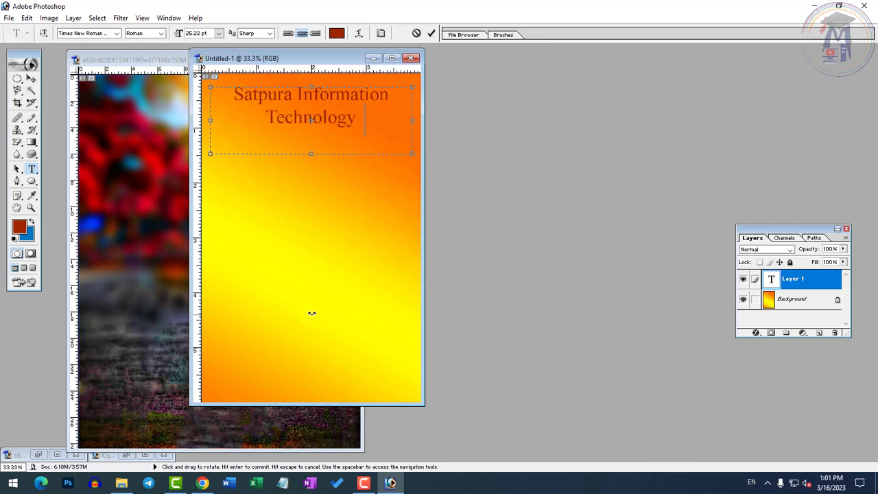
type("Centre")
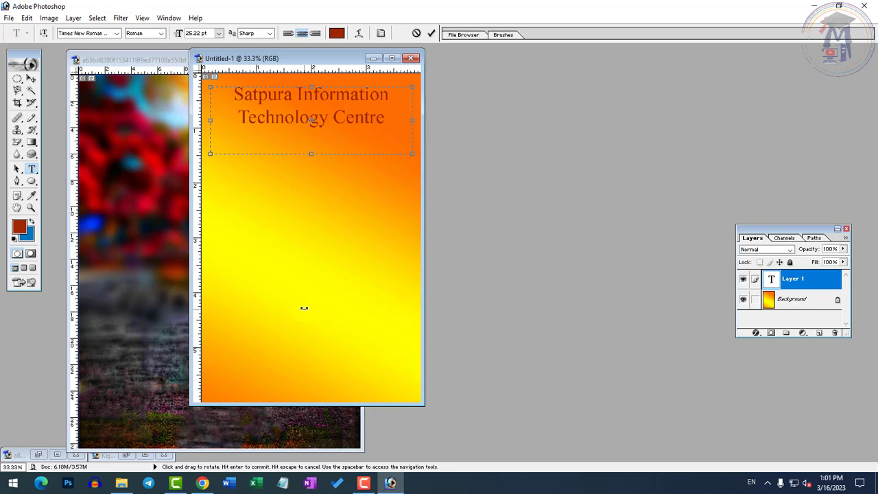
Nudge the title down-left, dismiss the locked-layer alert and select the title text layer
left_click(32, 78)
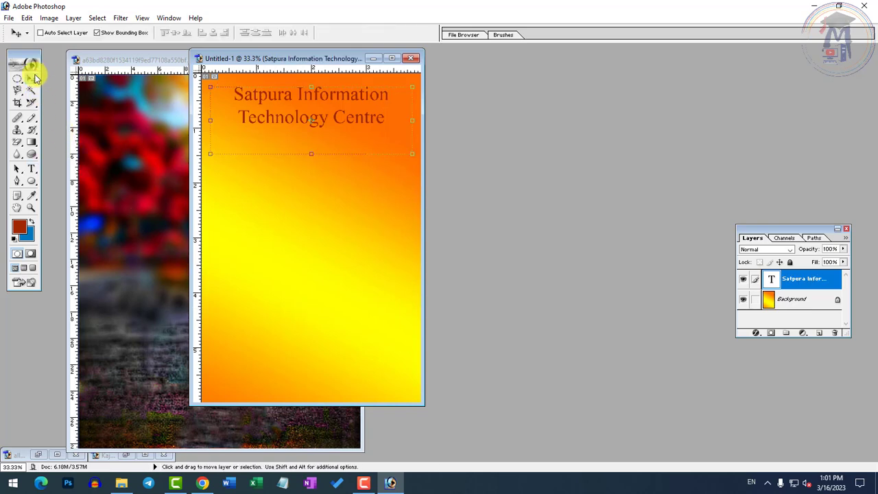
mouse_move(348, 97)
left_mouse_down()
mouse_move(344, 182)
mouse_move(336, 103)
left_mouse_up()
left_click(799, 302)
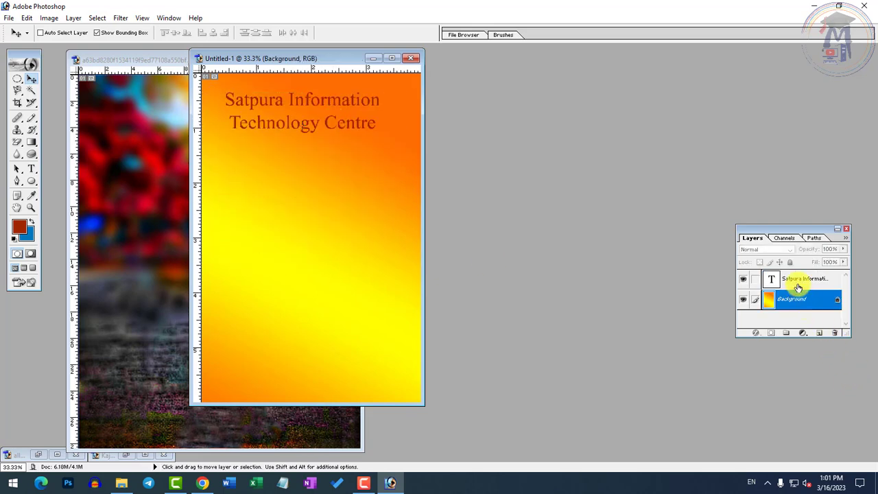
left_click(798, 285)
left_click(318, 243)
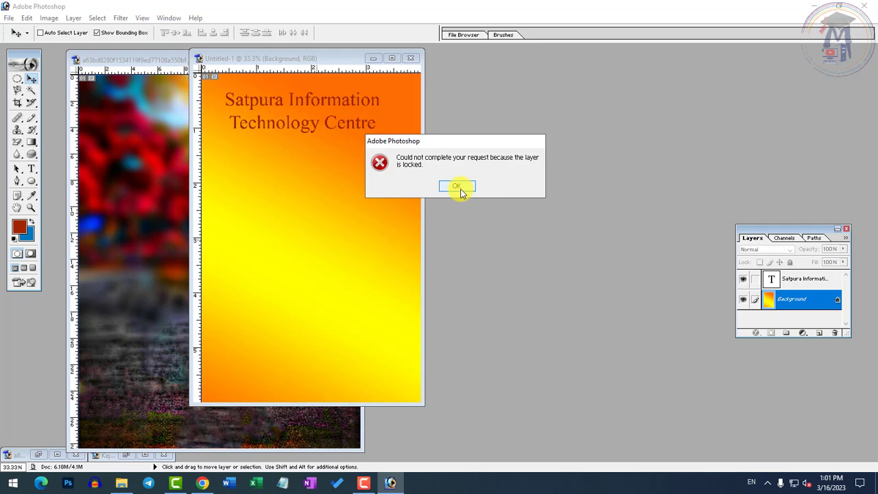
left_click(460, 190)
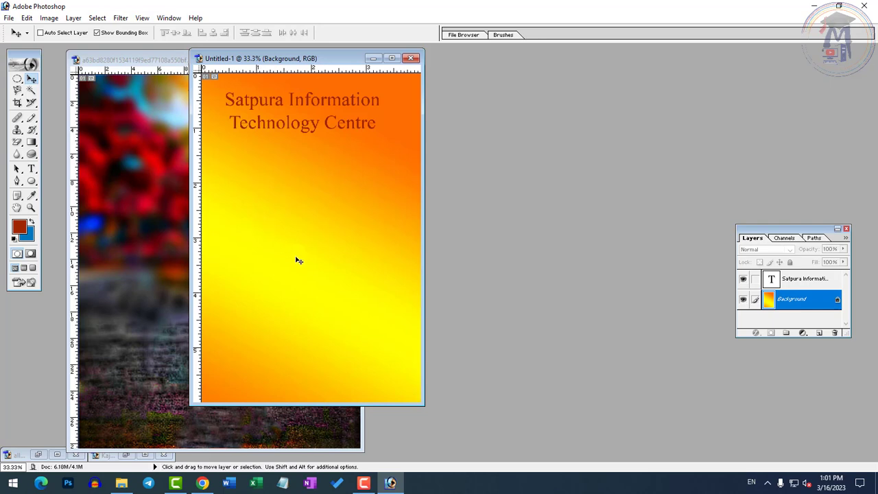
left_click(790, 281)
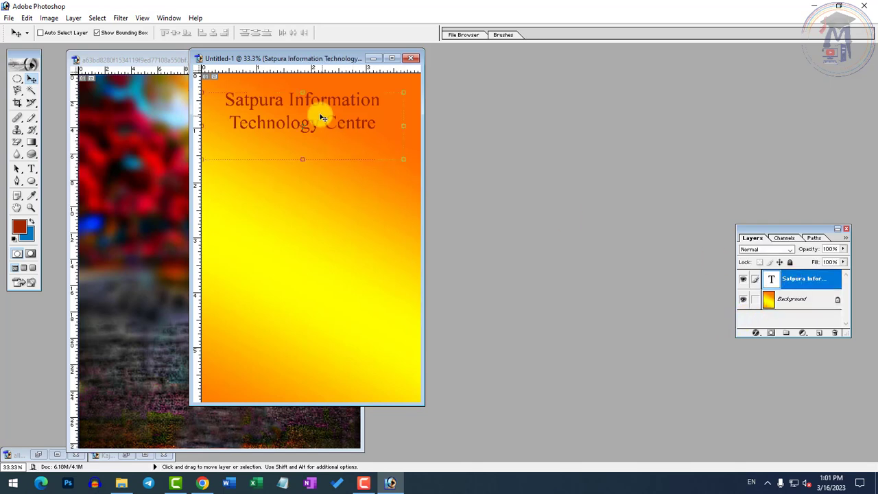
Move, resize and tilt the title to 84.2% width and 106.6% height, then commit
mouse_move(324, 112)
left_mouse_down()
mouse_move(335, 281)
mouse_move(284, 120)
mouse_move(338, 157)
left_mouse_up()
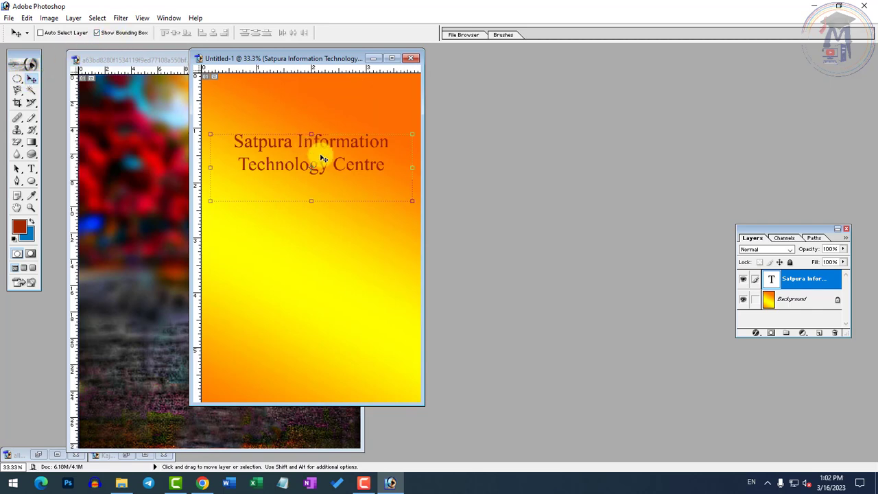
left_click_drag(411, 200, 381, 195)
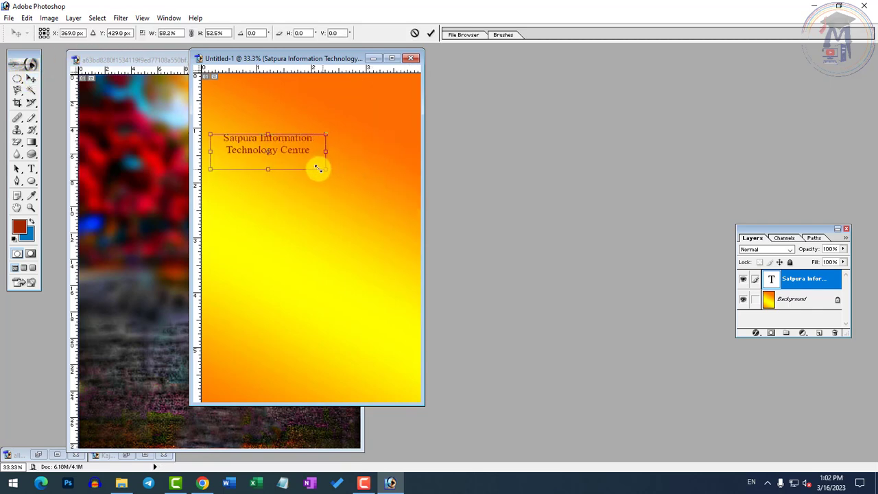
mouse_move(402, 111)
left_mouse_down()
mouse_move(402, 196)
mouse_move(390, 100)
mouse_move(394, 128)
left_mouse_up()
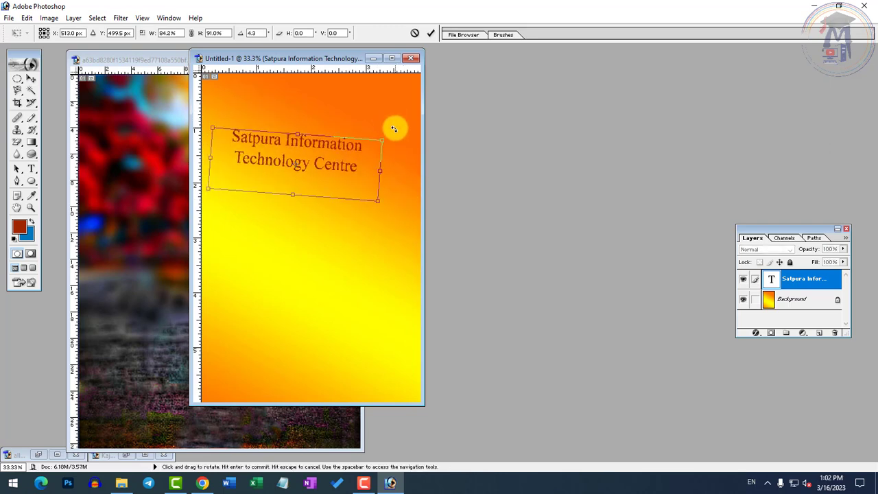
mouse_move(297, 136)
left_mouse_down()
mouse_move(293, 159)
mouse_move(298, 117)
mouse_move(304, 128)
left_mouse_up()
left_click_drag(386, 190, 387, 182)
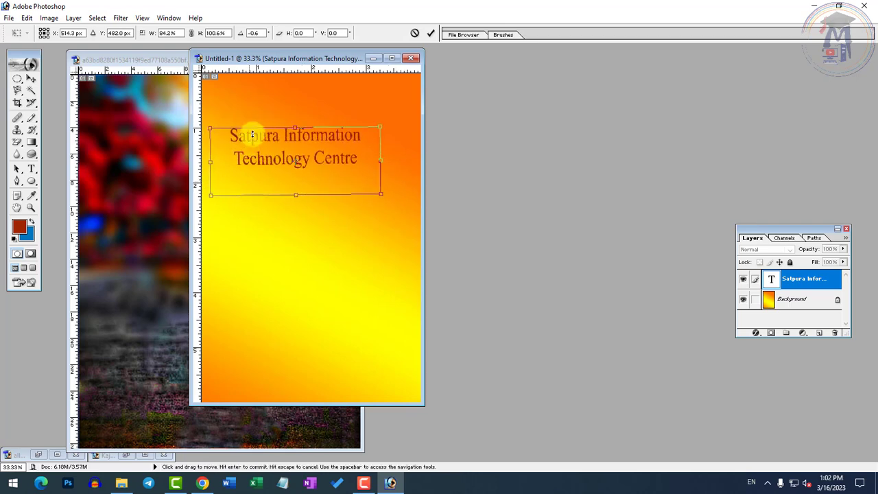
key("Return")
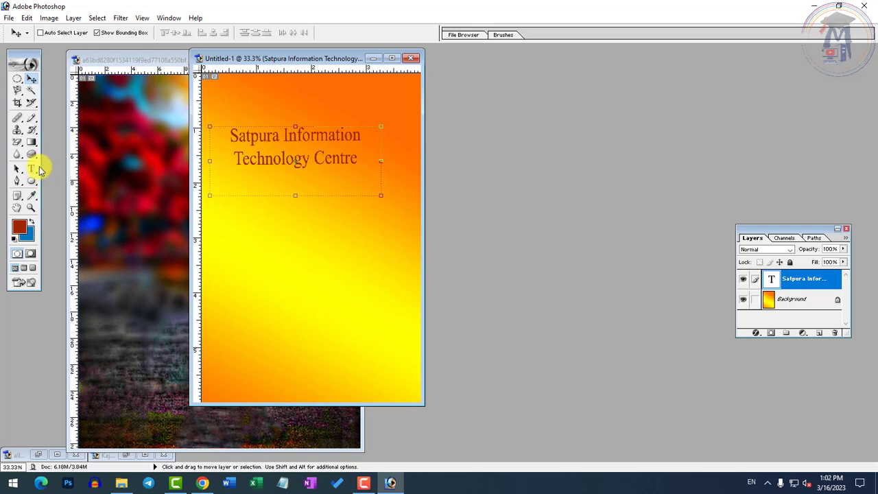
left_click_drag(32, 168, 62, 170)
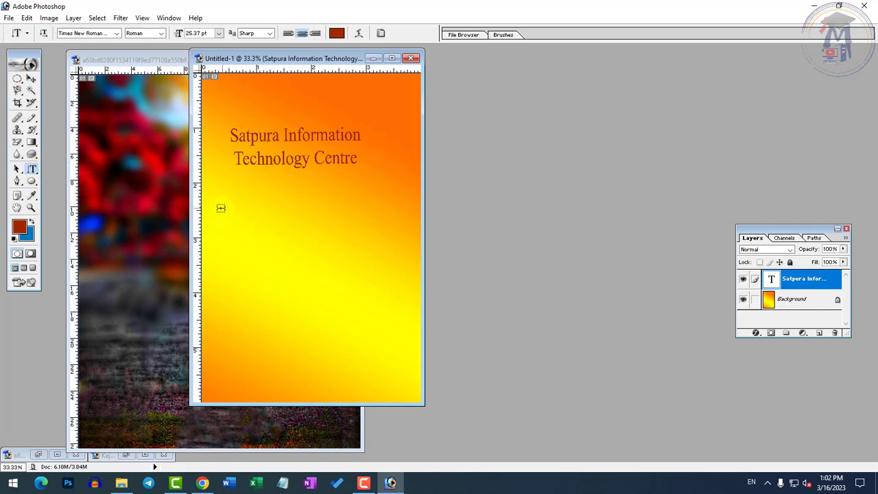
left_click(221, 207)
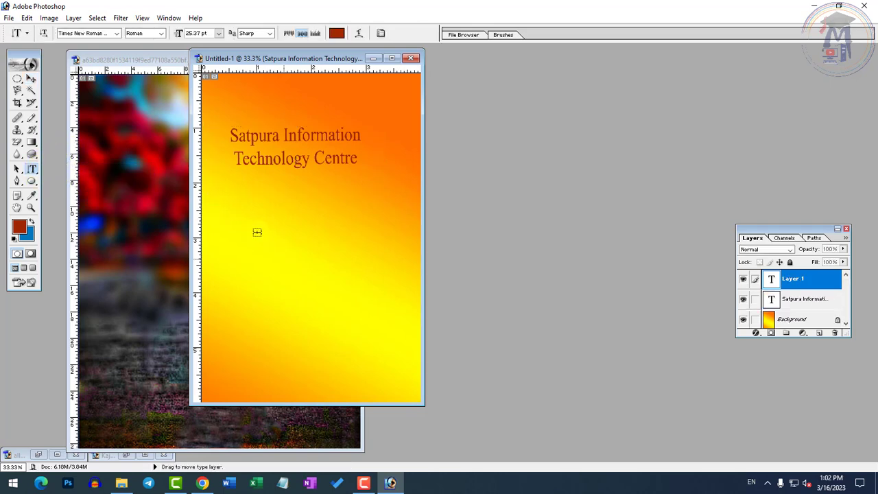
key("Escape")
mouse_move(208, 190)
left_mouse_down()
mouse_move(260, 385)
mouse_move(244, 397)
left_mouse_up()
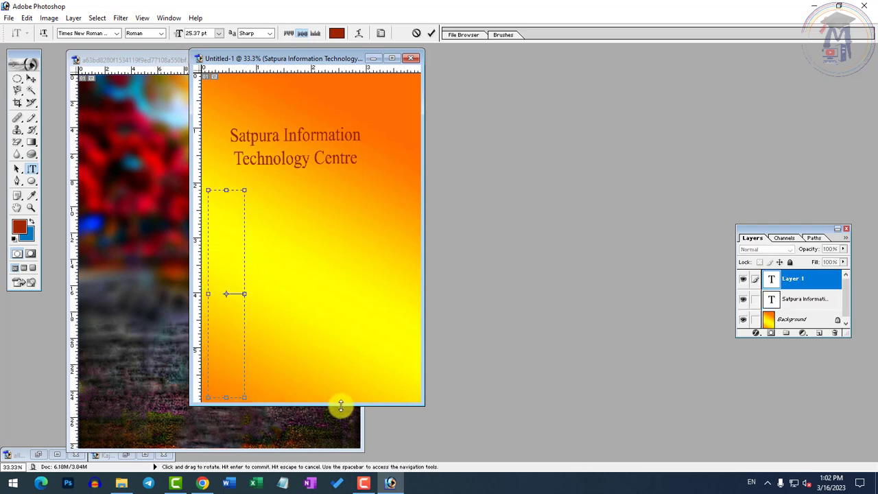
type("Sa")
key("BackSpace")
key("BackSpace")
type("Comp")
type("ut")
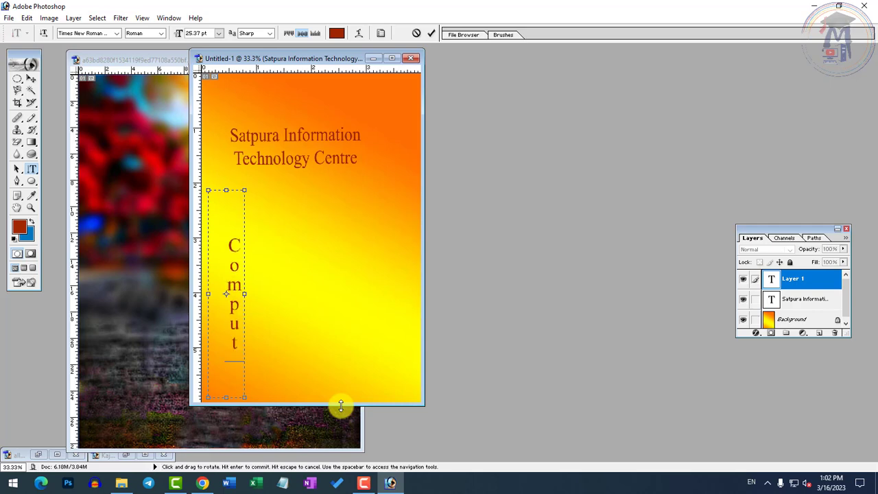
type("er")
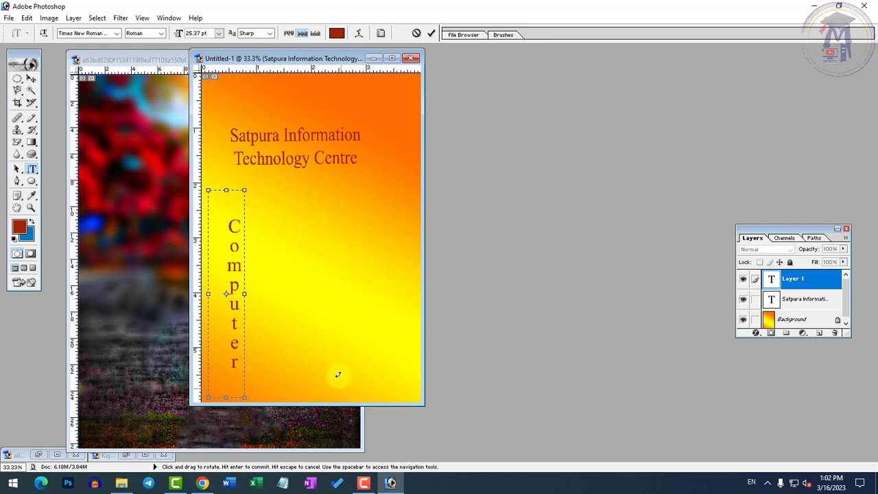
left_click(28, 80)
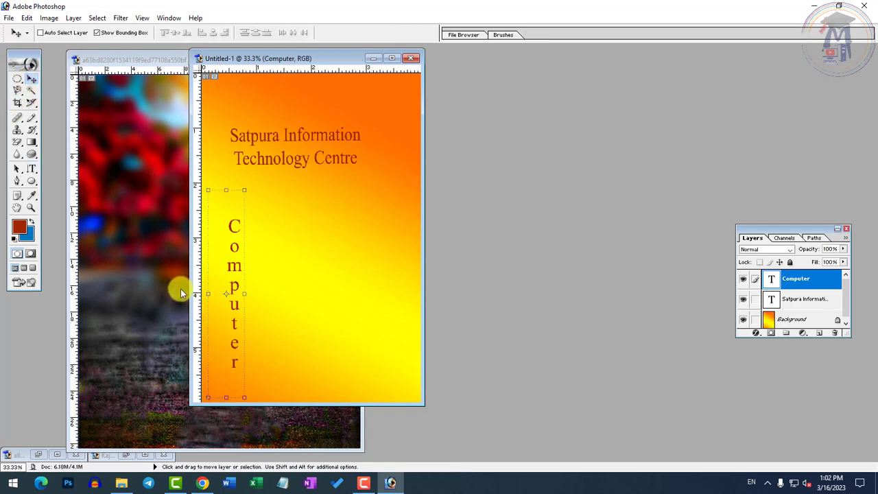
left_click_drag(229, 260, 234, 246)
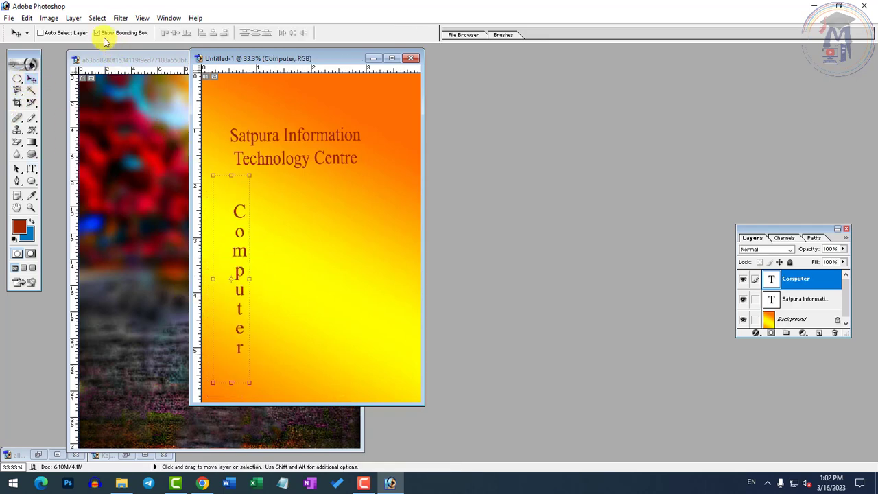
left_click(74, 18)
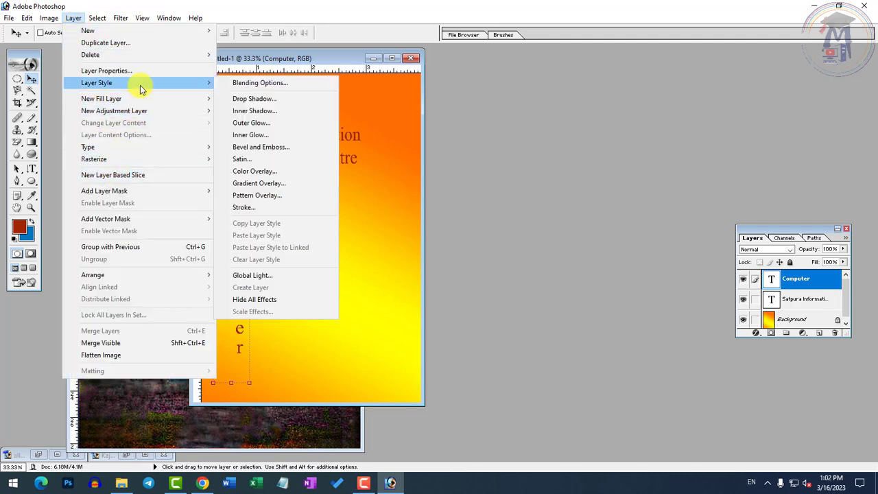
mouse_move(90, 55)
left_click(258, 61)
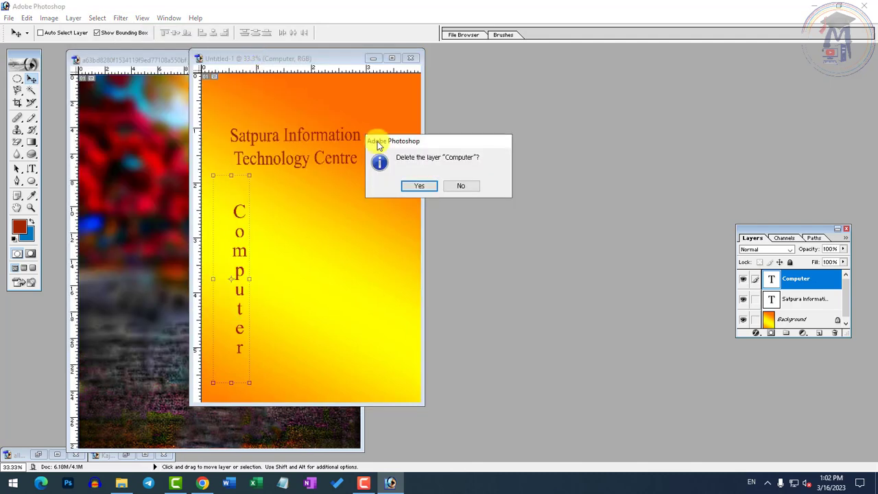
left_click(413, 184)
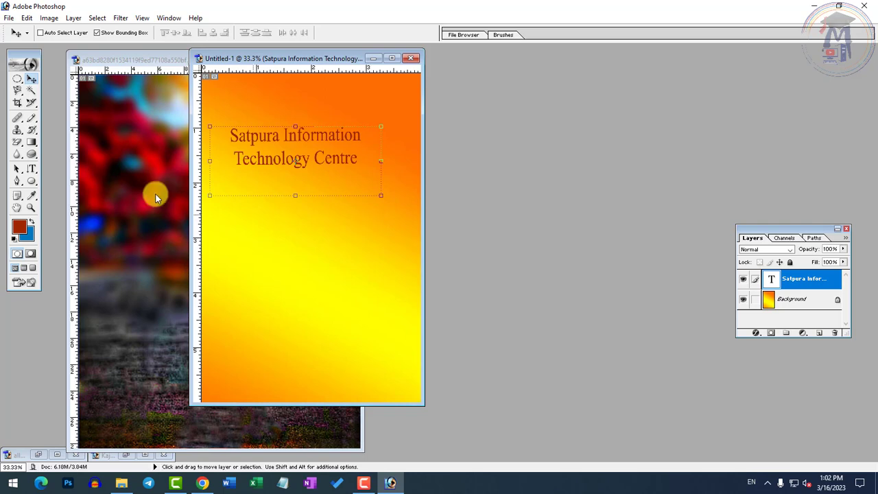
Browse the Path Selection and Pen flyouts, then select the Notes Tool (Arial, Medium)
left_click(18, 171)
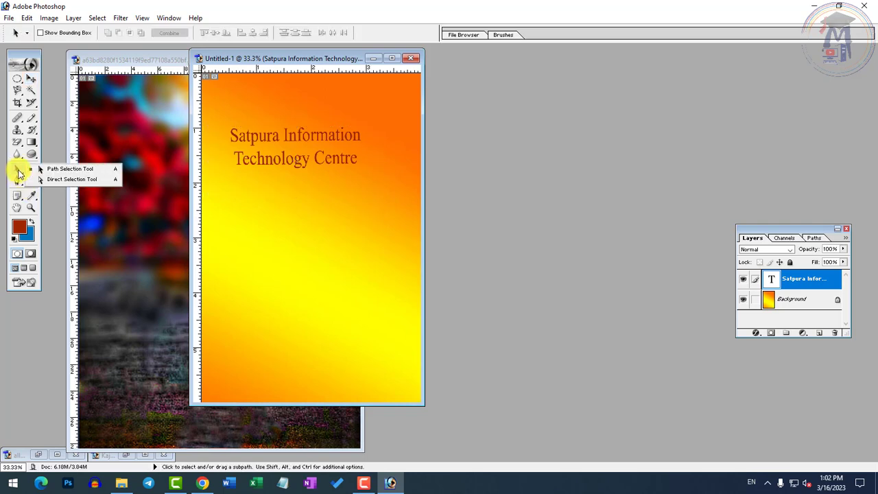
left_click(17, 183)
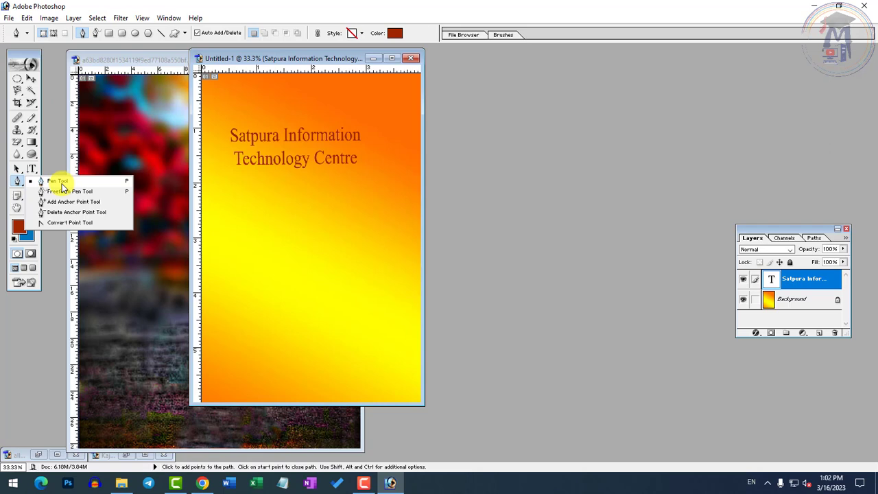
left_click(17, 197)
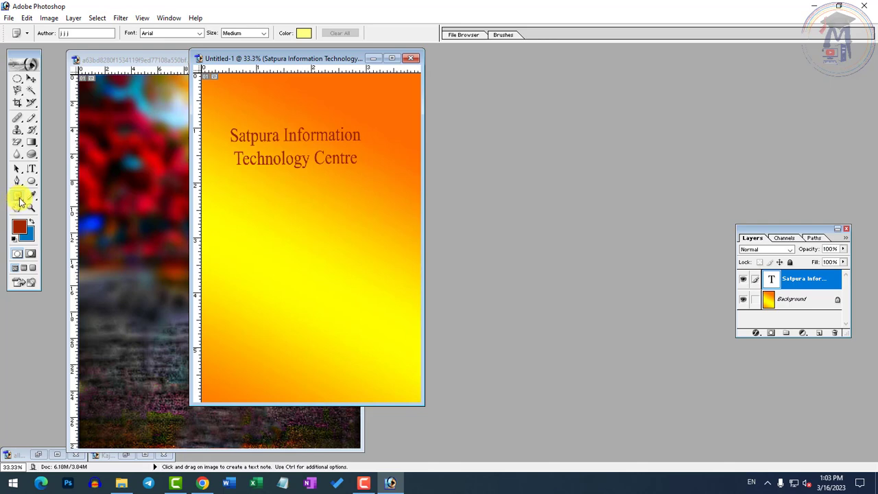
right_click(19, 199)
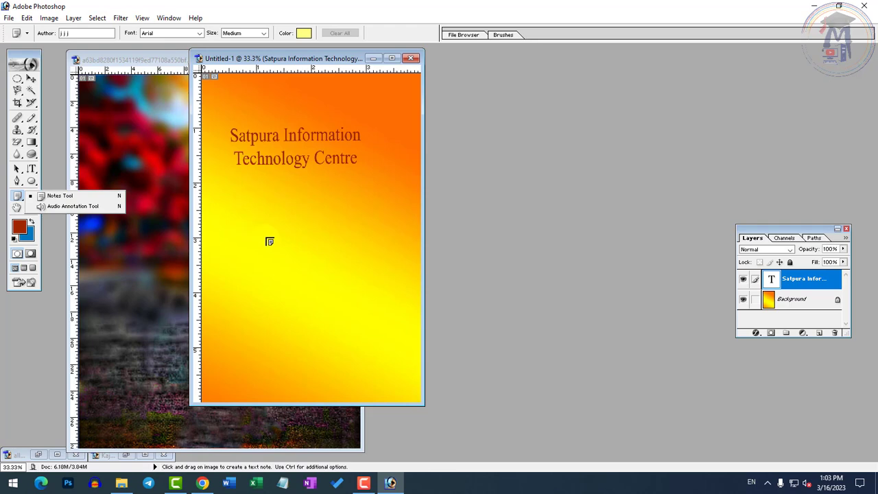
left_click(55, 196)
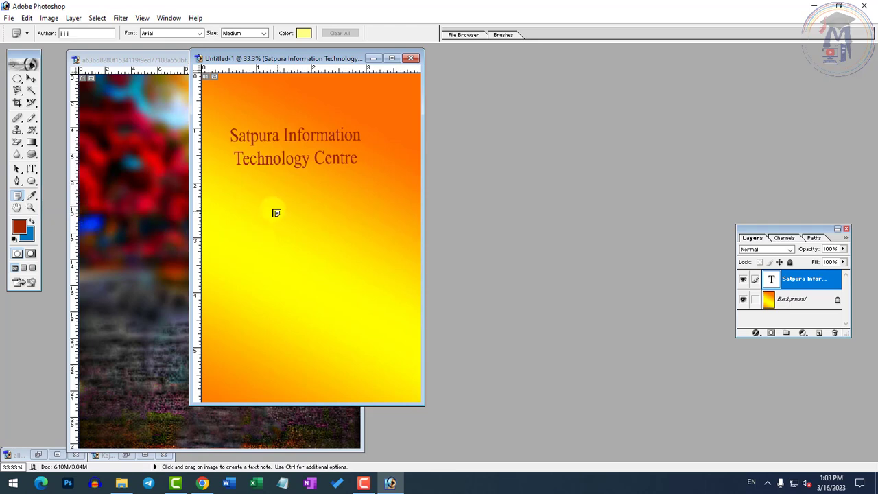
left_click(361, 124)
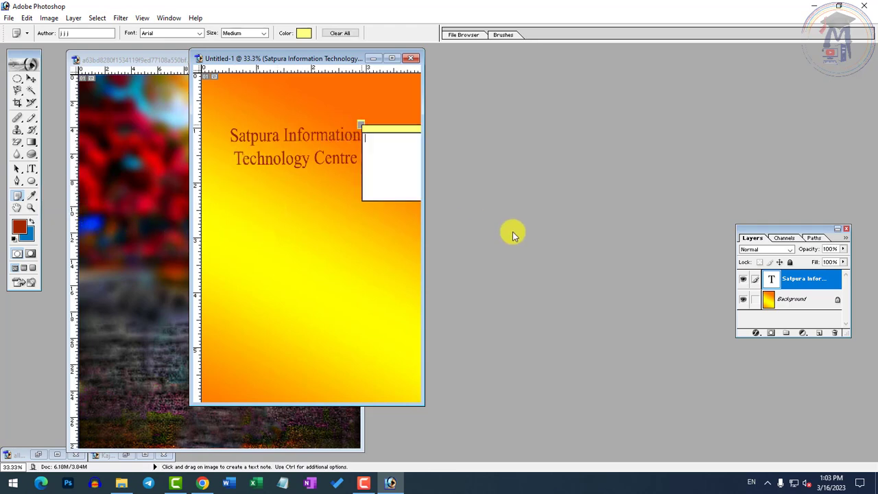
type("SITC")
left_click_drag(361, 125, 355, 120)
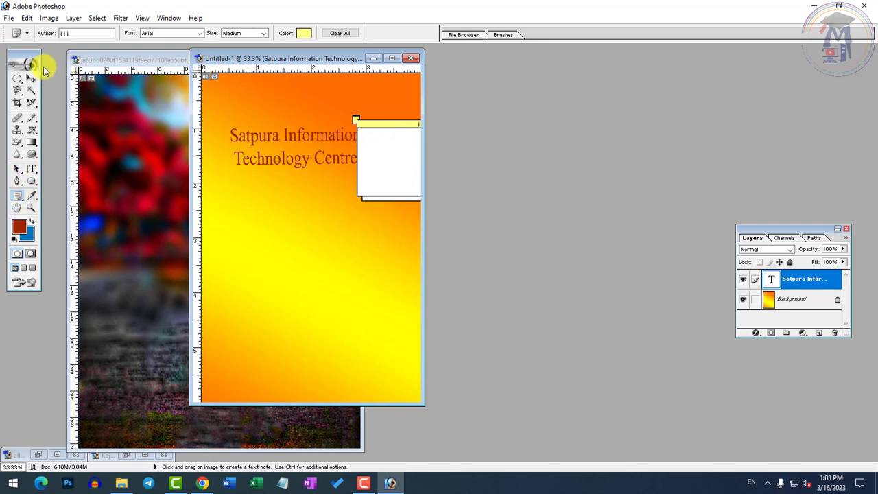
left_click(357, 122)
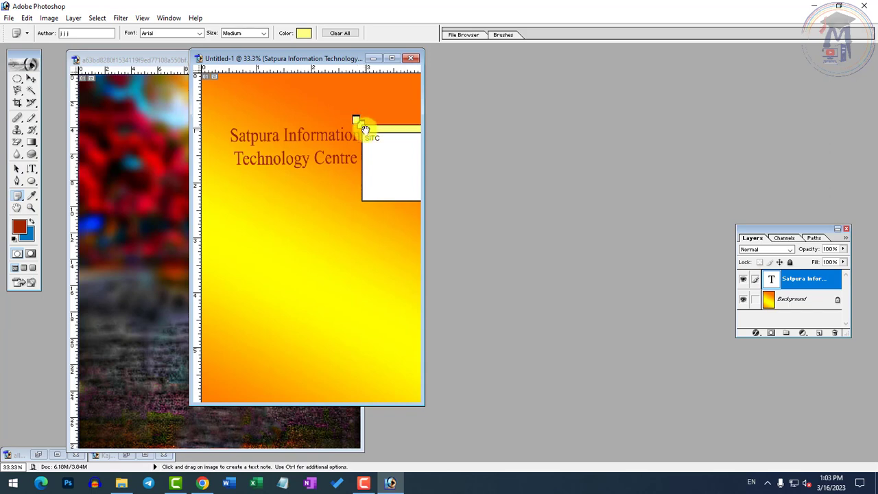
left_click(351, 118)
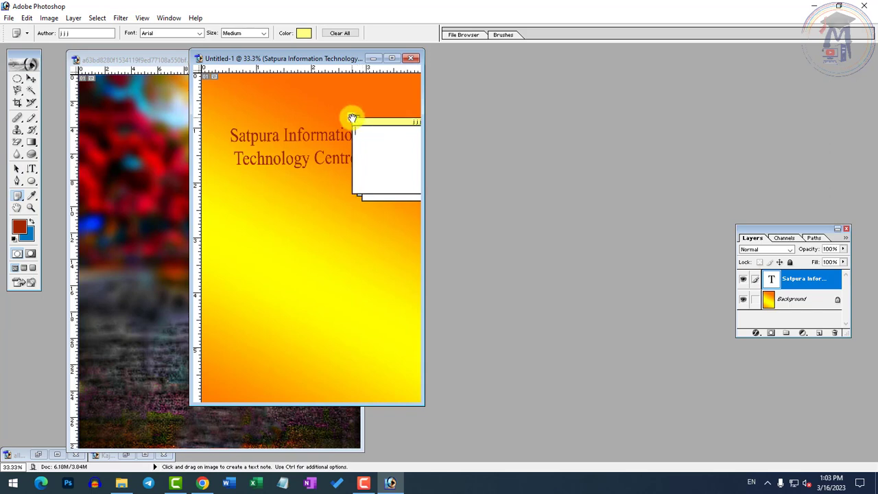
left_click(31, 79)
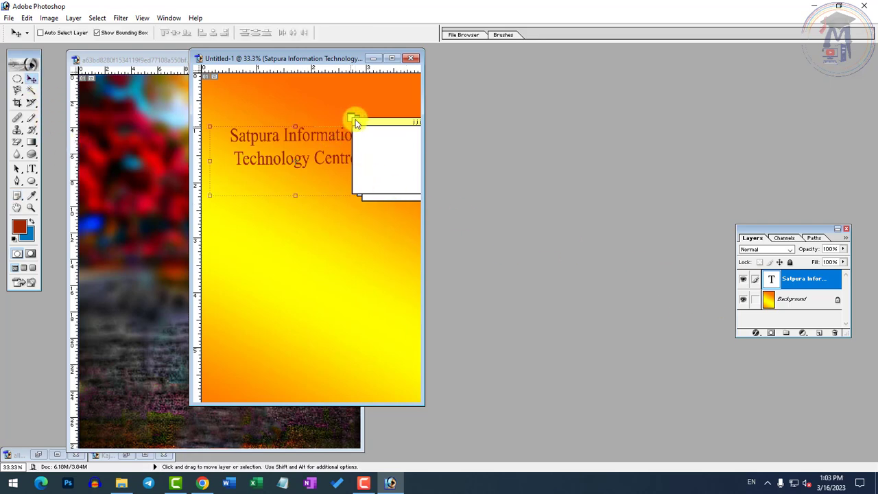
key("n")
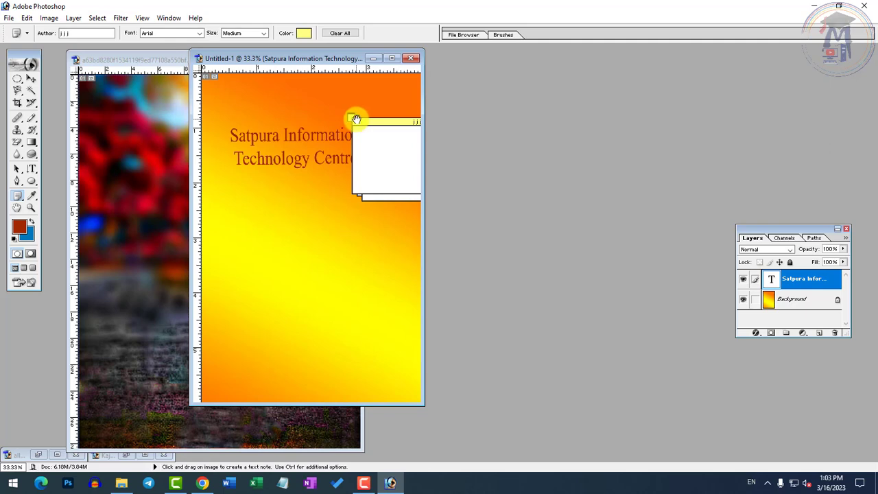
key("Delete")
left_click(385, 183)
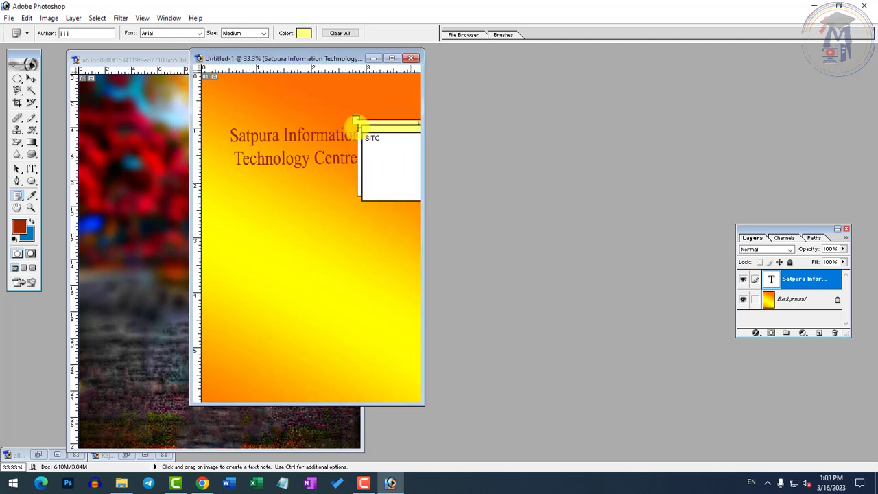
key("Delete")
left_click(409, 184)
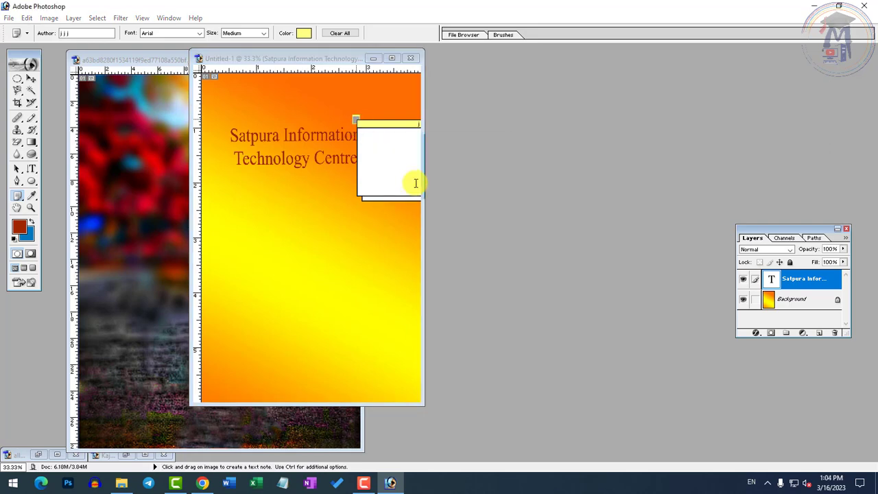
double_click(359, 125)
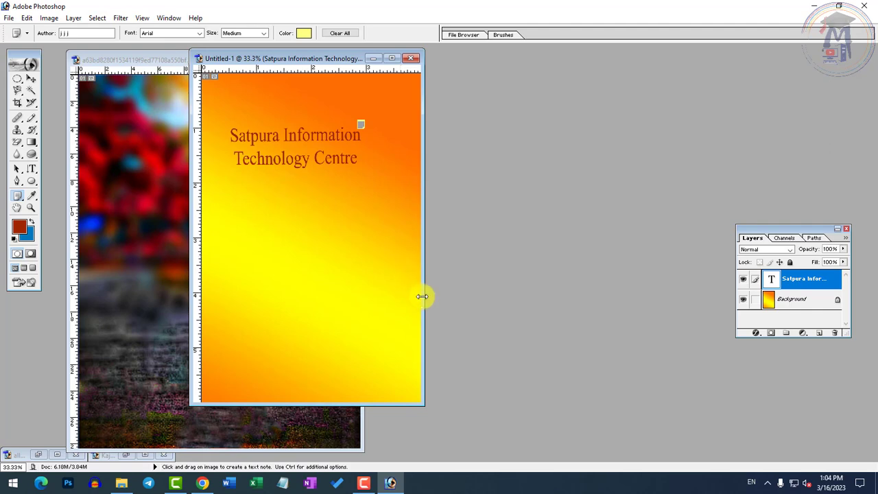
double_click(361, 123)
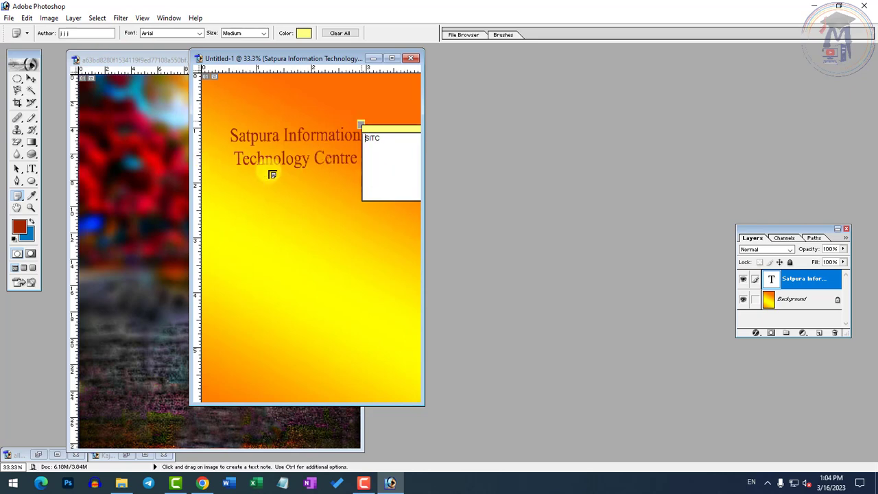
right_click(361, 124)
left_click(387, 183)
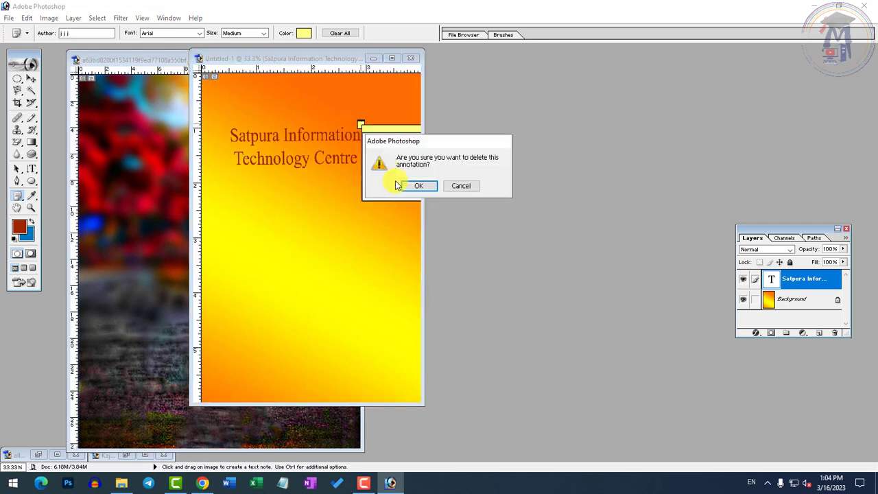
left_click(423, 186)
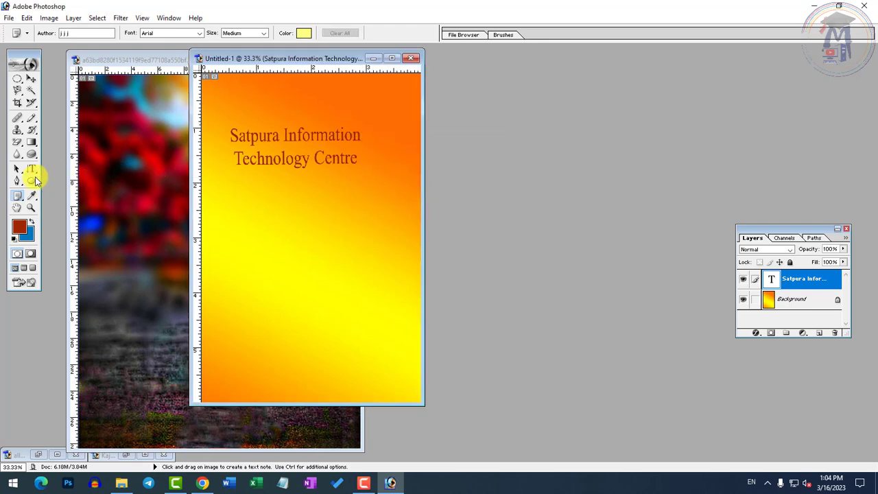
left_click_drag(18, 198, 52, 209)
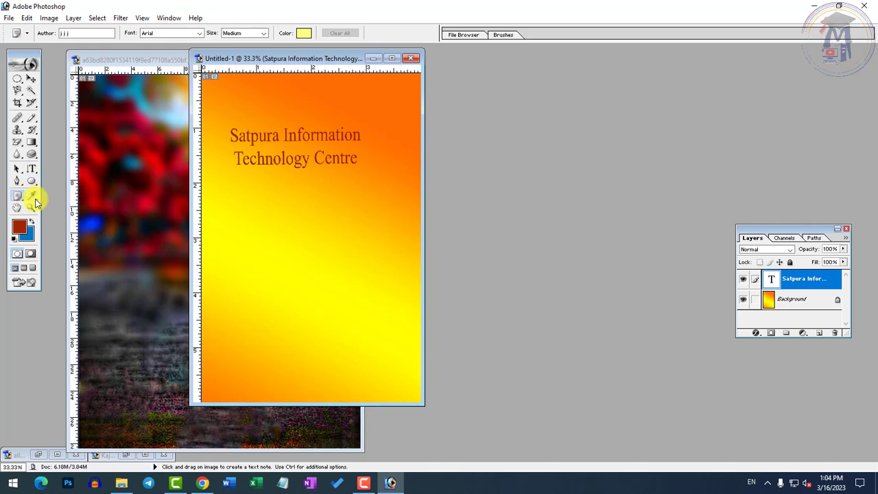
Sample a dark red foreground colour from the blurred photo, then restore allu arjun.jpg
left_click_drag(31, 195, 69, 204)
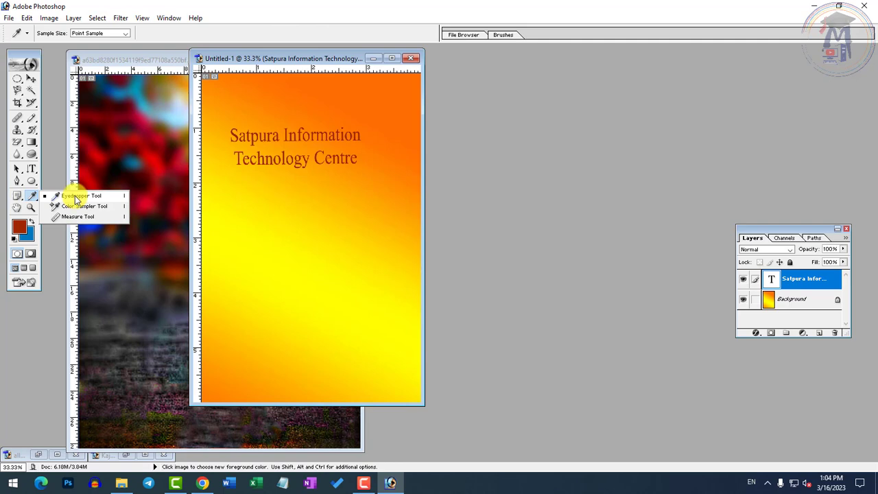
left_click(75, 197)
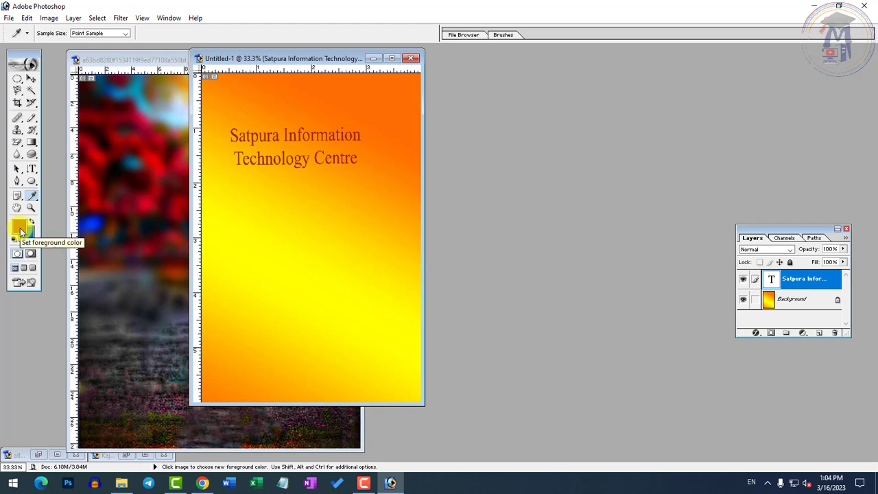
left_click(176, 212)
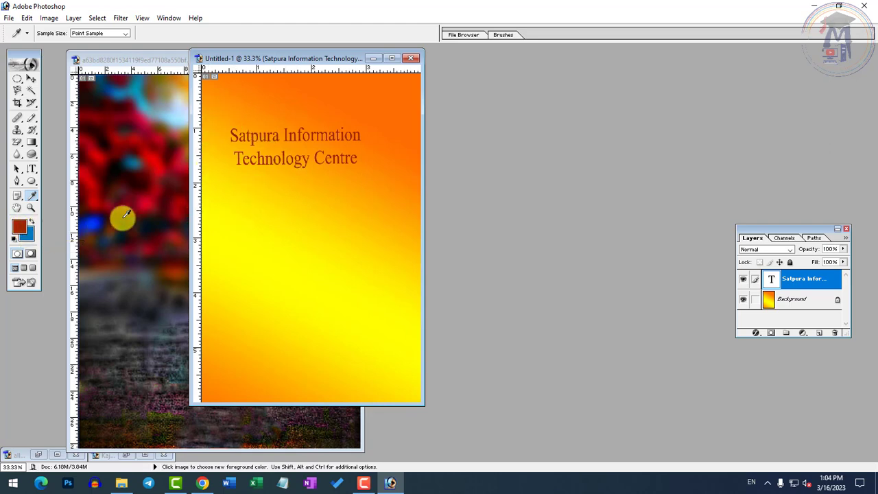
left_click_drag(273, 58, 516, 77)
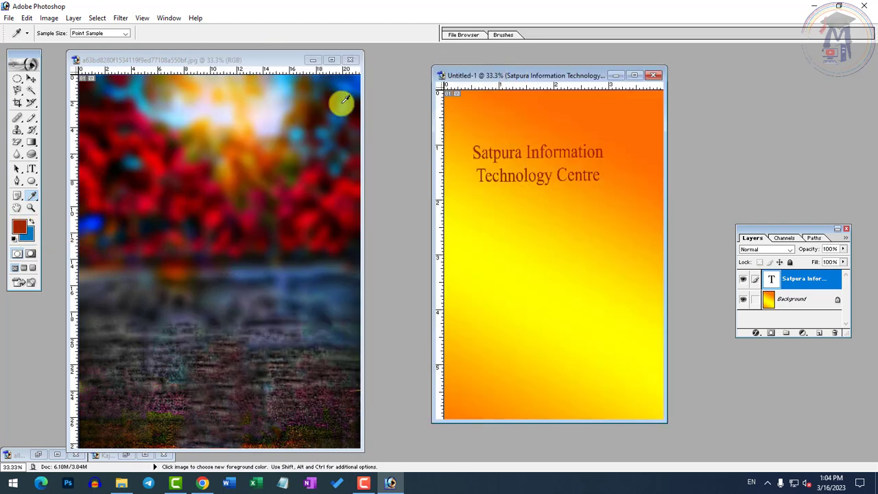
left_click(58, 456)
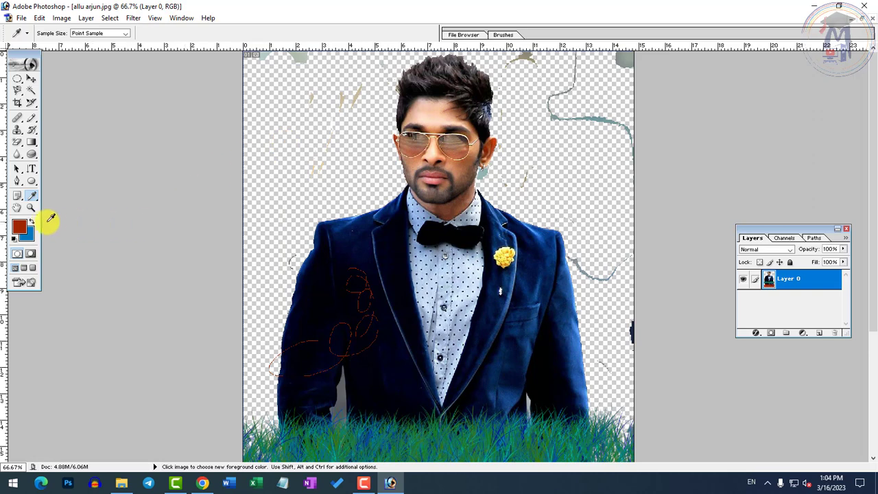
Sample forehead, jacket, face and glasses colours, ending on a pale cream foreground colour
left_click(432, 107)
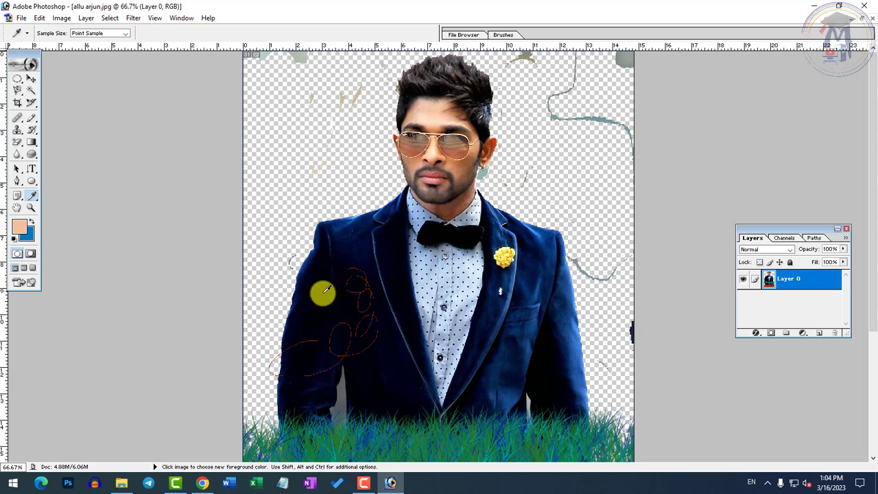
left_click(357, 250)
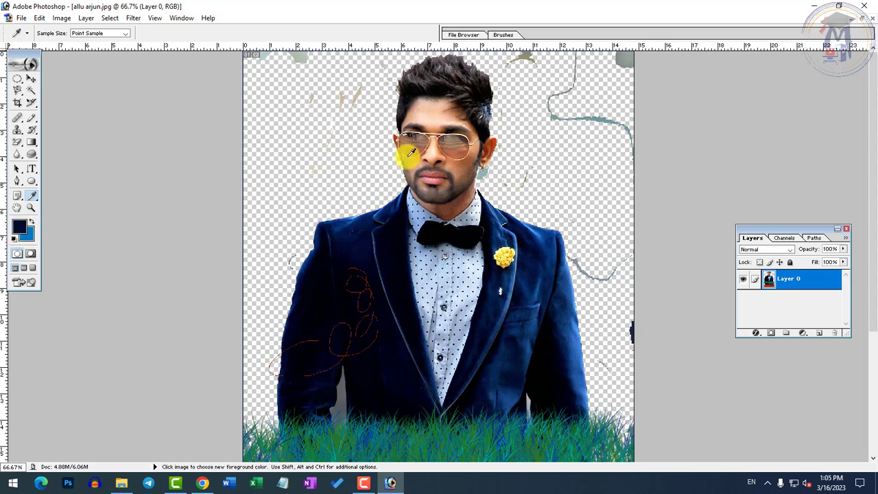
left_click(438, 110)
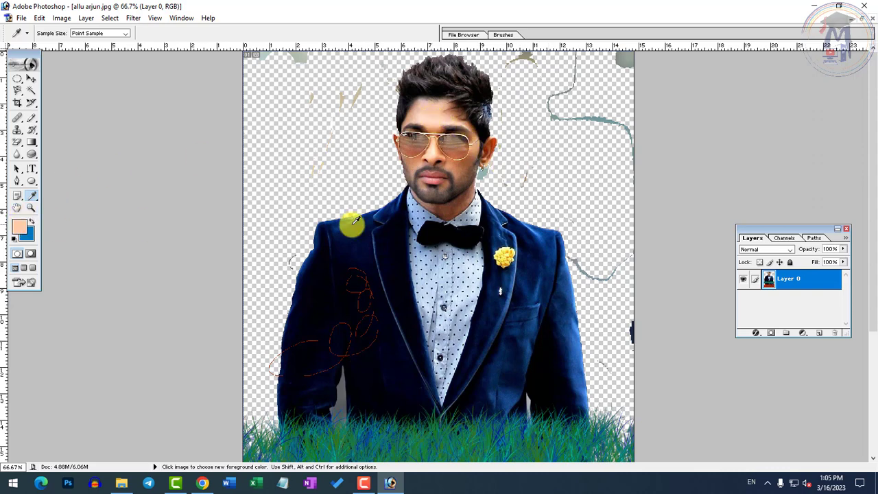
left_click(434, 149)
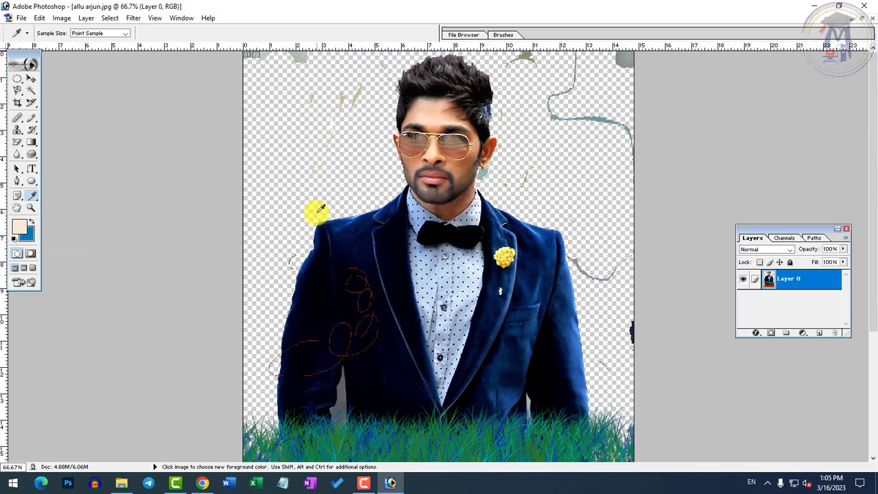
Zoom out on the portrait, then zoom in to 300% on its upper part
left_click(30, 208)
left_click(446, 192, "alt")
left_click(447, 161, "alt")
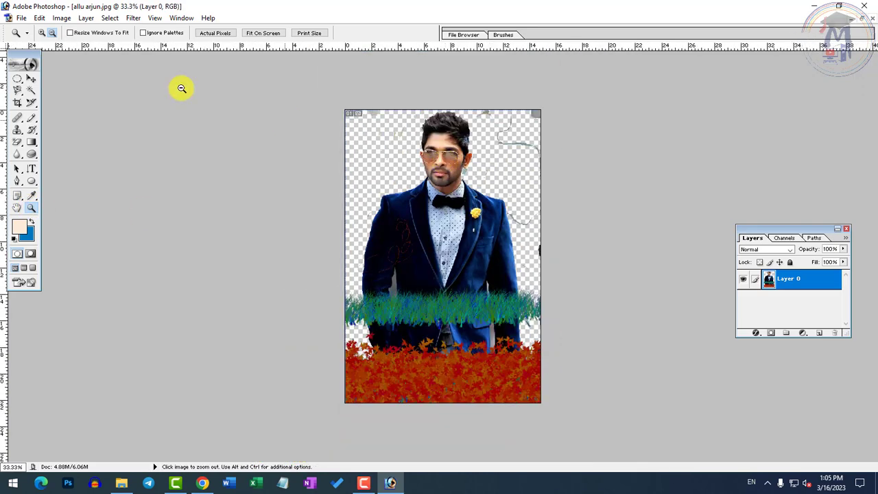
left_click(396, 169)
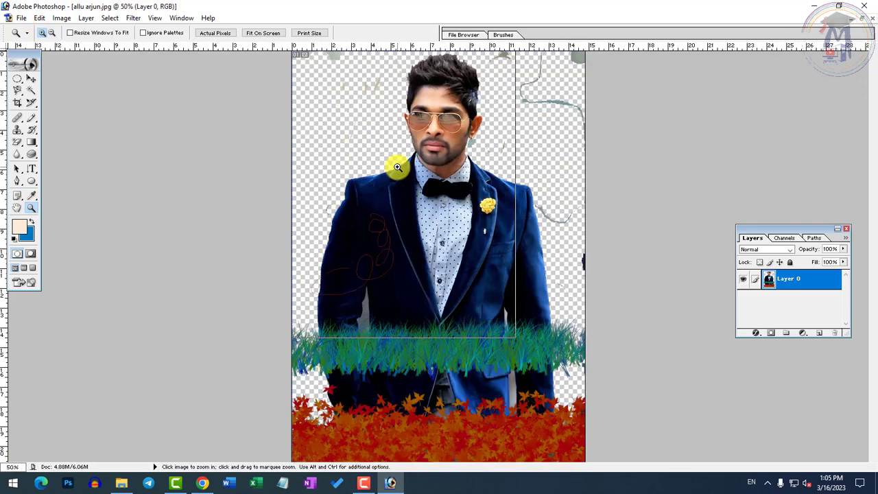
left_click(401, 158)
left_click(405, 183)
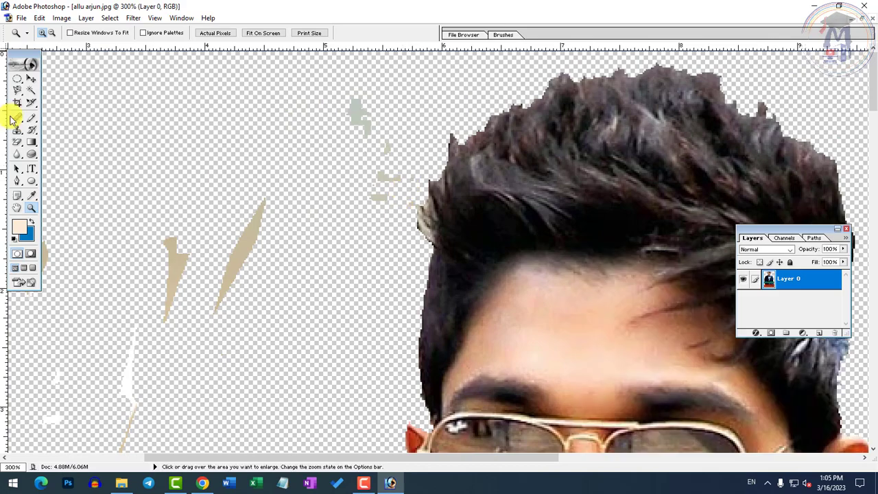
Pan down to the jacket's boutonniere and the stray grey stroke beside it
left_click(17, 207)
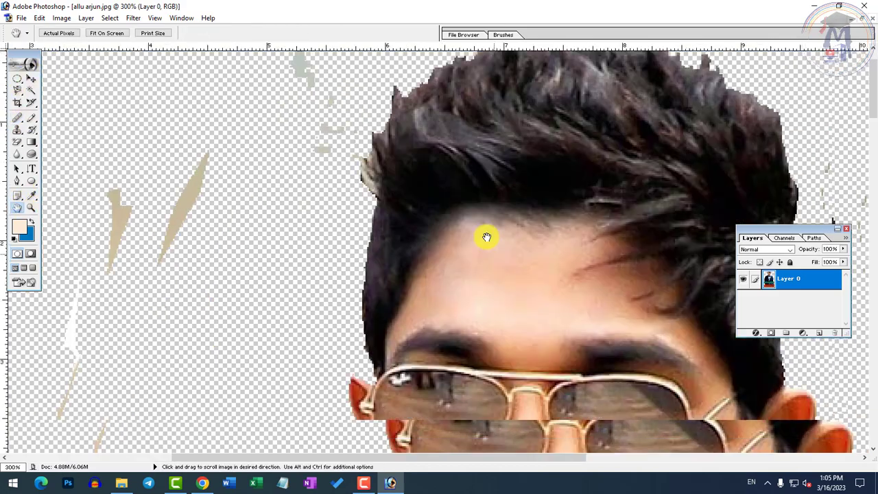
mouse_move(487, 235)
left_mouse_down()
mouse_move(461, 281)
mouse_move(280, 204)
mouse_move(271, 181)
mouse_move(388, 241)
mouse_move(388, 314)
mouse_move(370, 329)
mouse_move(343, 313)
mouse_move(484, 386)
mouse_move(314, 260)
mouse_move(496, 225)
left_mouse_up()
mouse_move(627, 313)
left_mouse_down()
mouse_move(562, 349)
mouse_move(539, 290)
mouse_move(559, 314)
mouse_move(557, 352)
left_mouse_up()
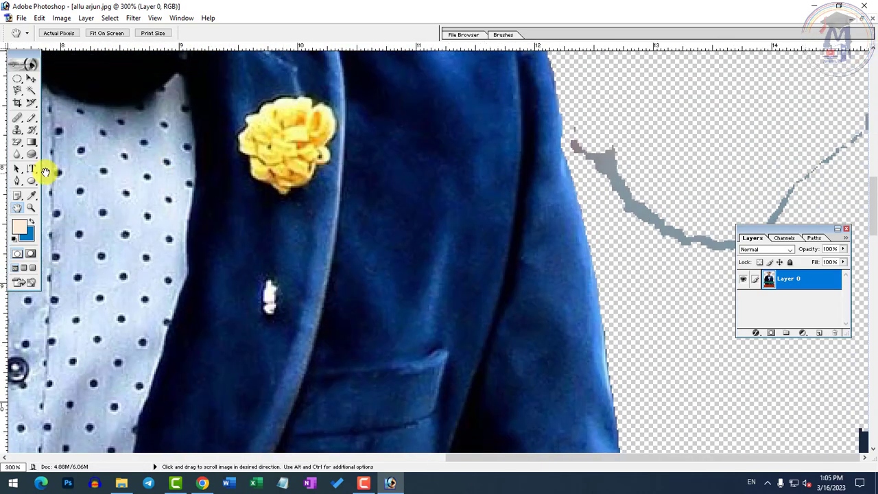
left_click(20, 146)
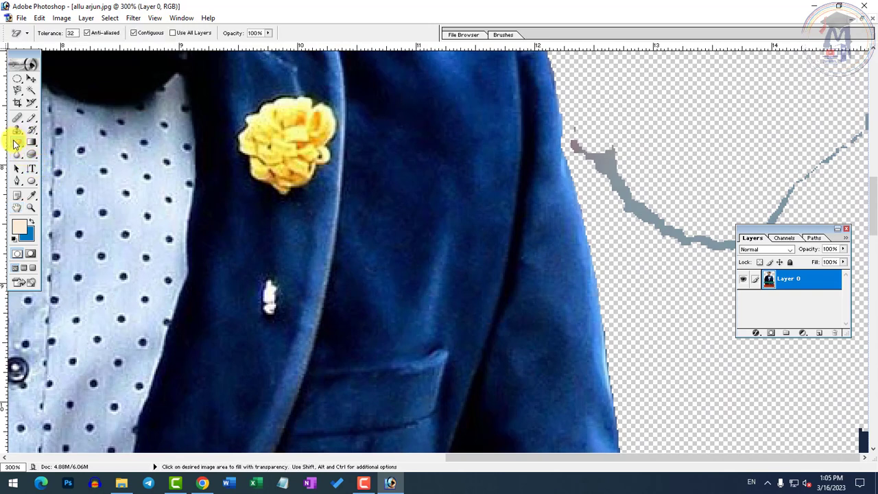
Erase the stray grey stroke right of the jacket with the Magic Eraser
left_click_drag(18, 142, 65, 164)
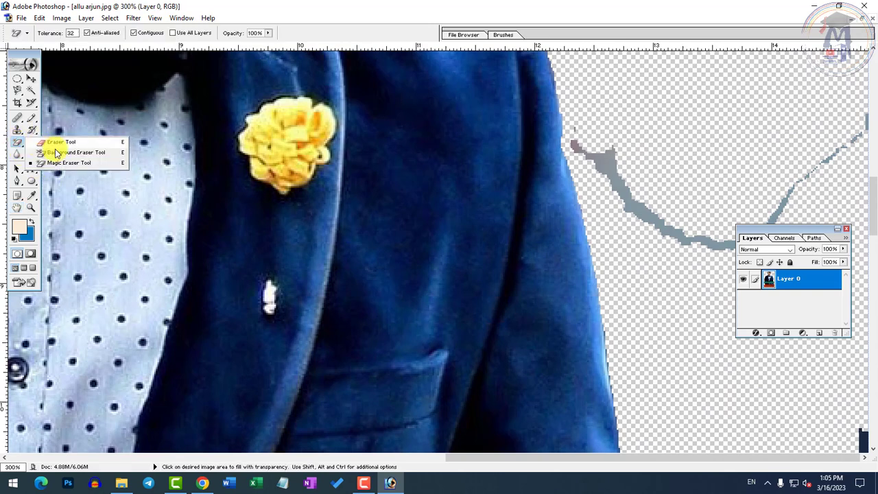
left_click(604, 171)
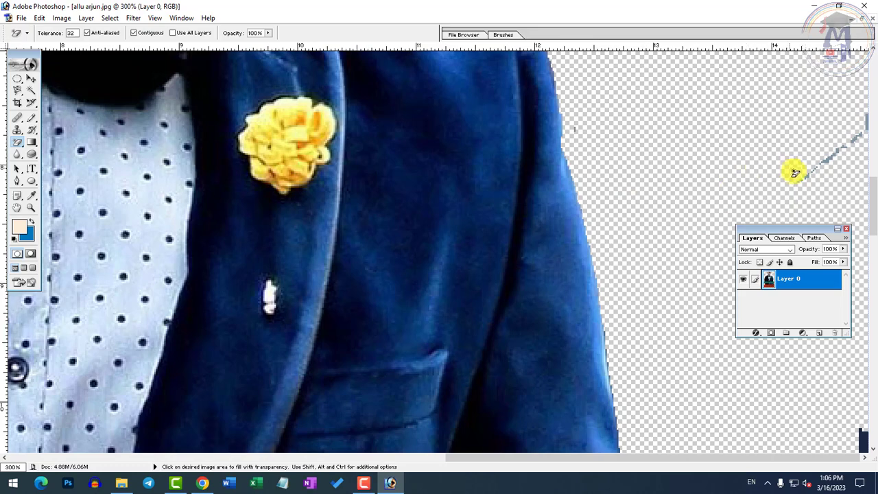
left_click(31, 79)
Zoom back out to 66.7% to view the whole cutout portrait
left_click(378, 329, "ctrl+alt")
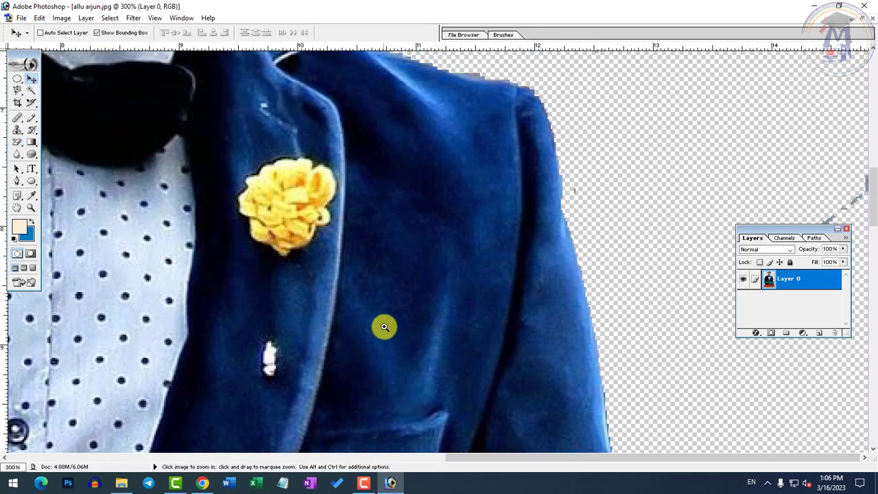
left_click(405, 323, "ctrl+alt")
left_click(405, 323, "ctrl+alt")
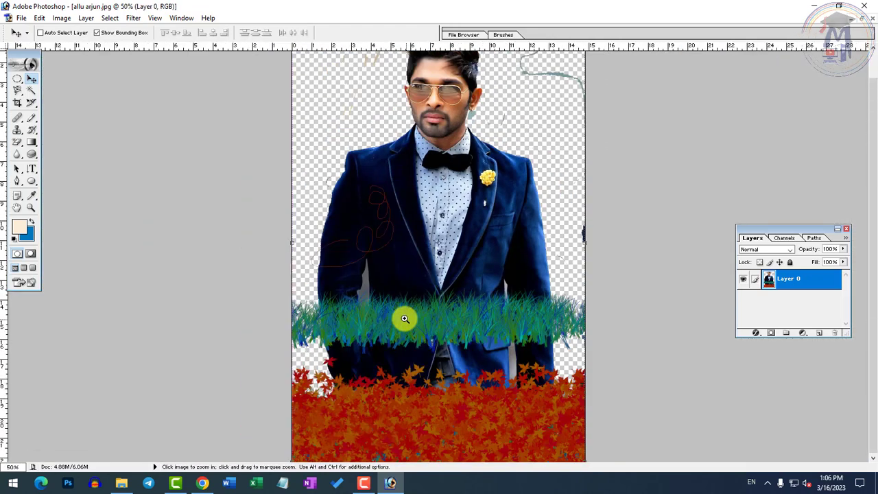
left_click(455, 69, "ctrl")
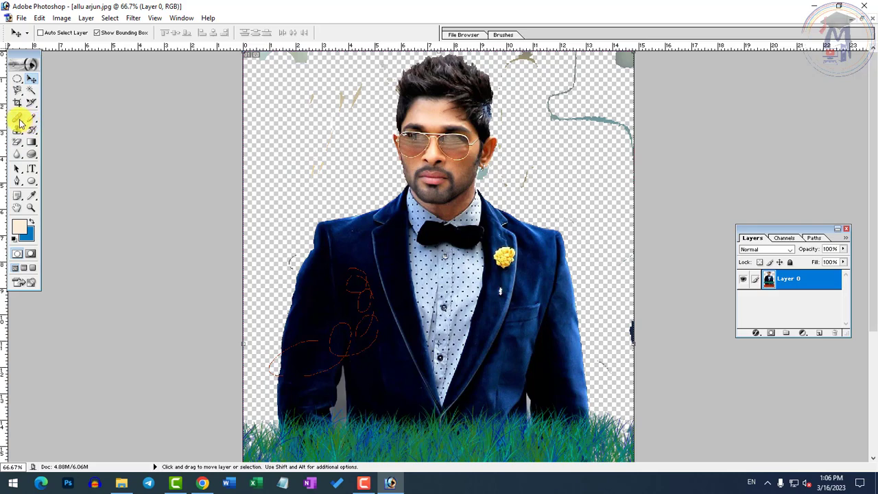
left_click_drag(19, 122, 63, 118)
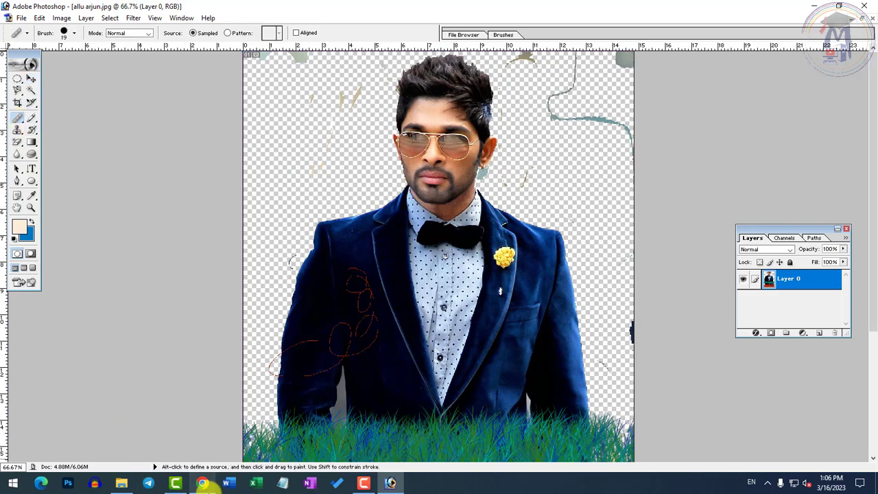
Search Google Images for 'pimples on face'
left_click(203, 483)
scroll(197, 275, "up", 3)
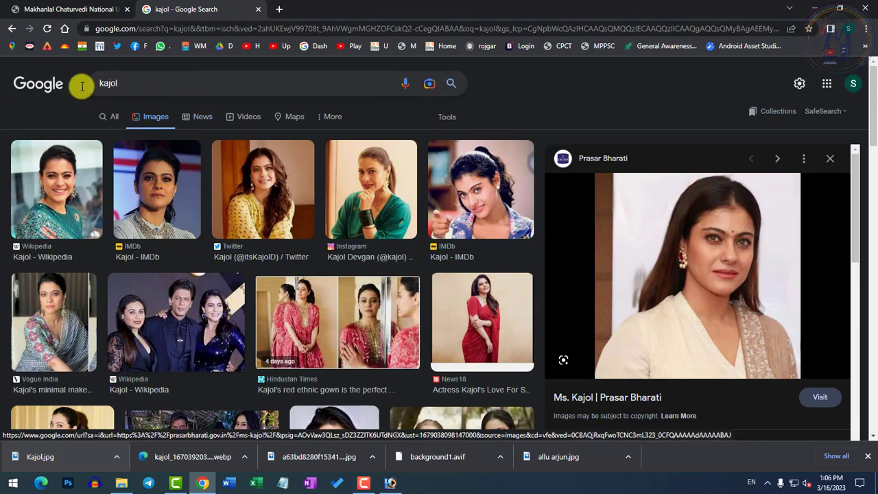
left_click(81, 86)
type("impl")
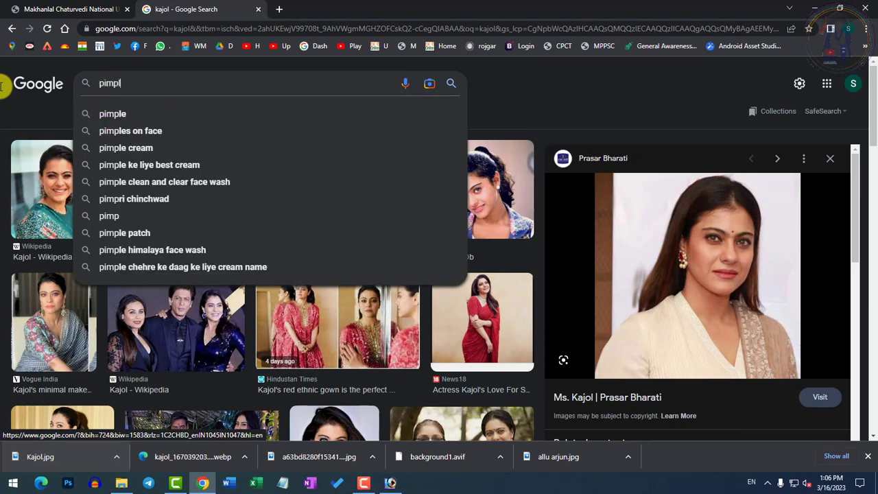
type("es")
key("Down")
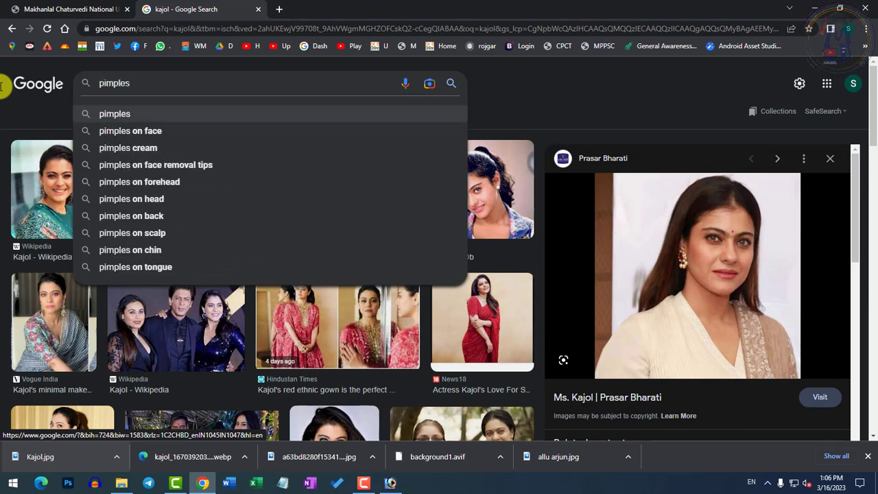
key("Down")
key("Return")
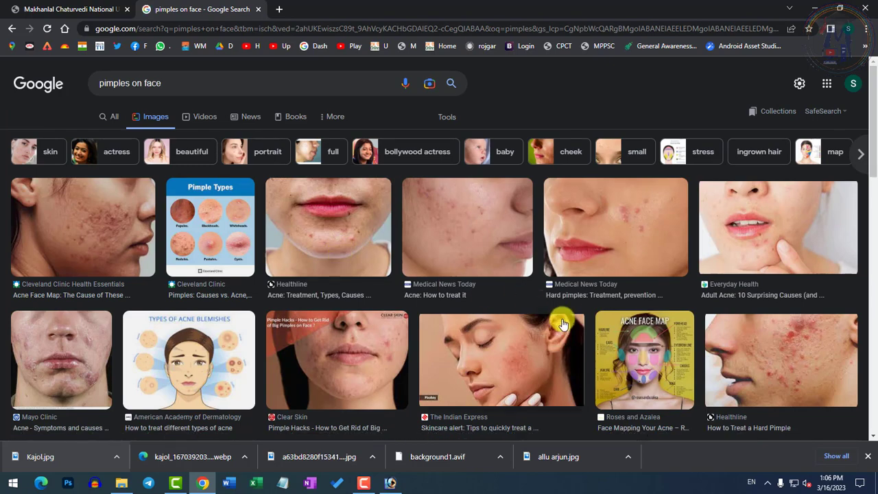
Save the hard-pimples close-up as woman-with-hard-pimples-on-her-face.jpg and open it in Photoshop
left_click(631, 235)
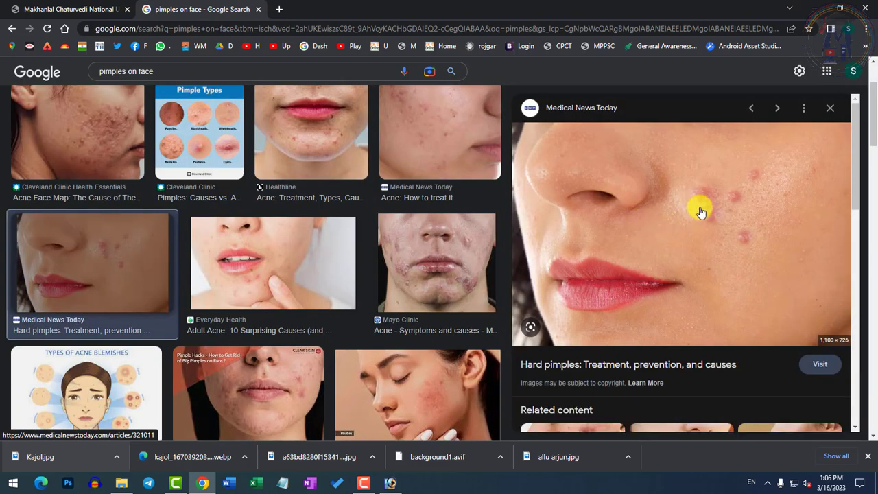
right_click(684, 185)
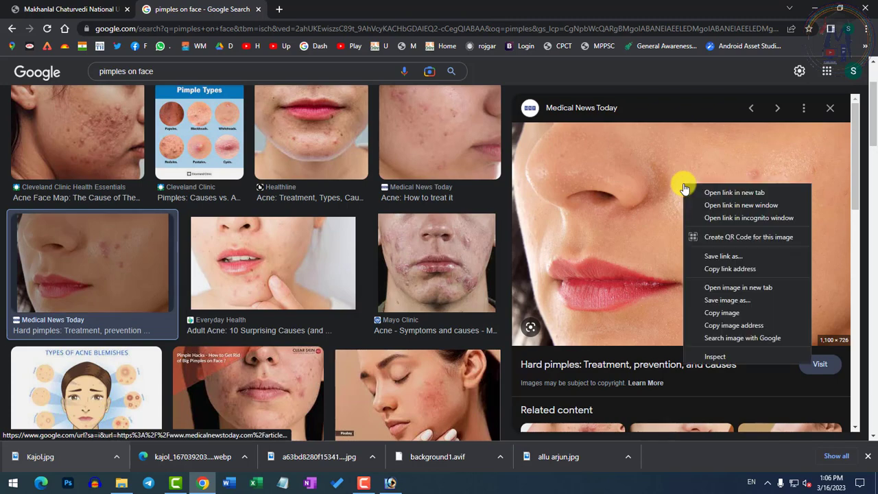
left_click(726, 300)
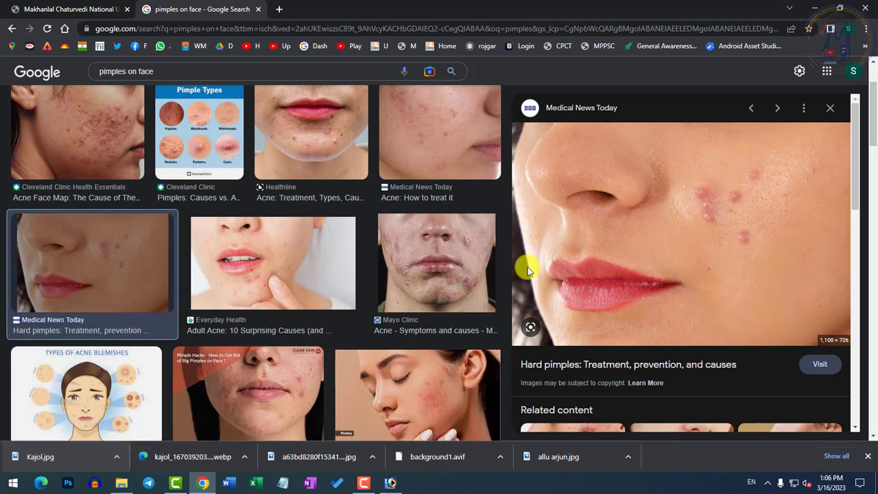
left_click(351, 241)
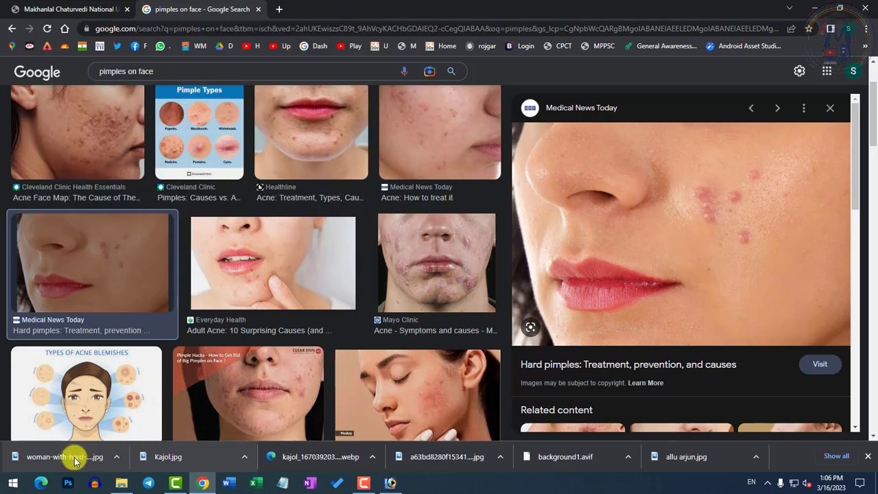
left_click_drag(75, 461, 518, 278)
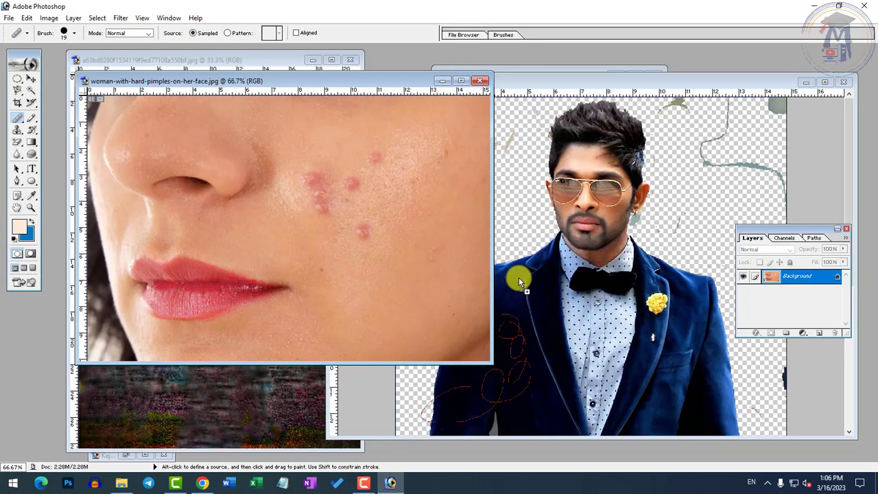
Try the Clone Stamp and Healing Brush on clean cheek skin, then settle on the Patch Tool
left_click(19, 123)
left_click(15, 133)
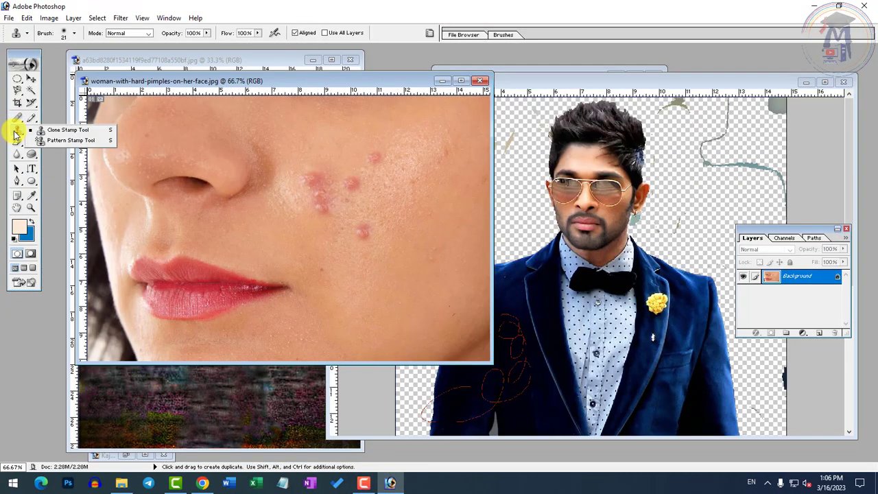
left_click(17, 118)
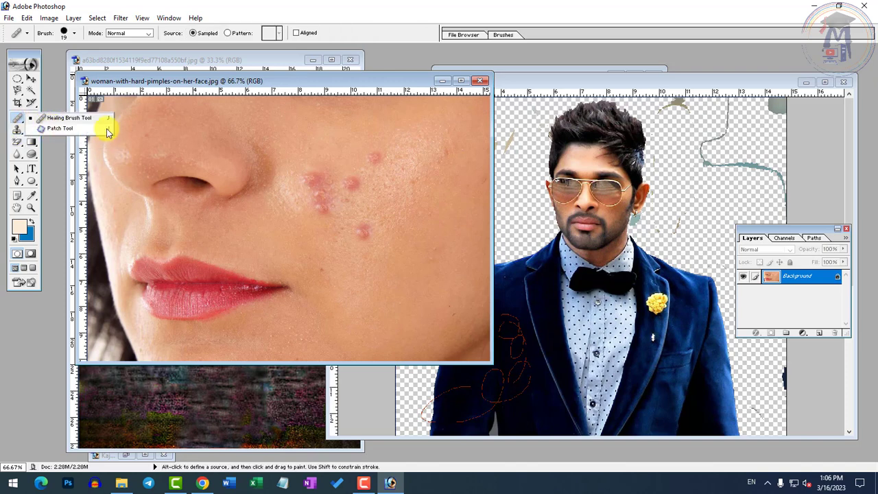
left_click(361, 231)
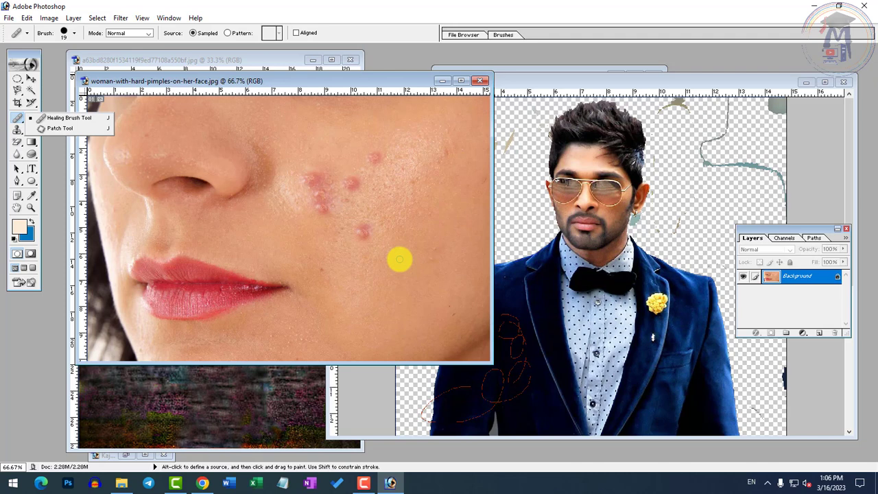
left_click(59, 129)
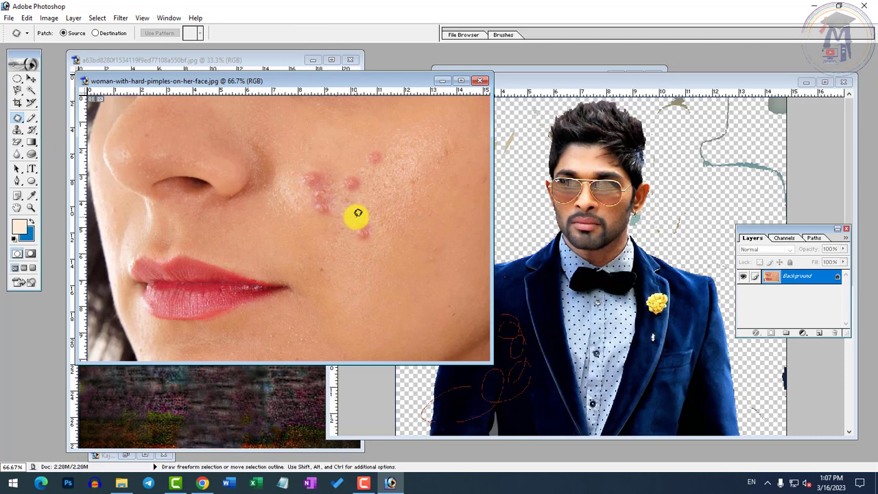
mouse_move(371, 237)
left_mouse_down()
mouse_move(377, 224)
mouse_move(361, 215)
left_mouse_up()
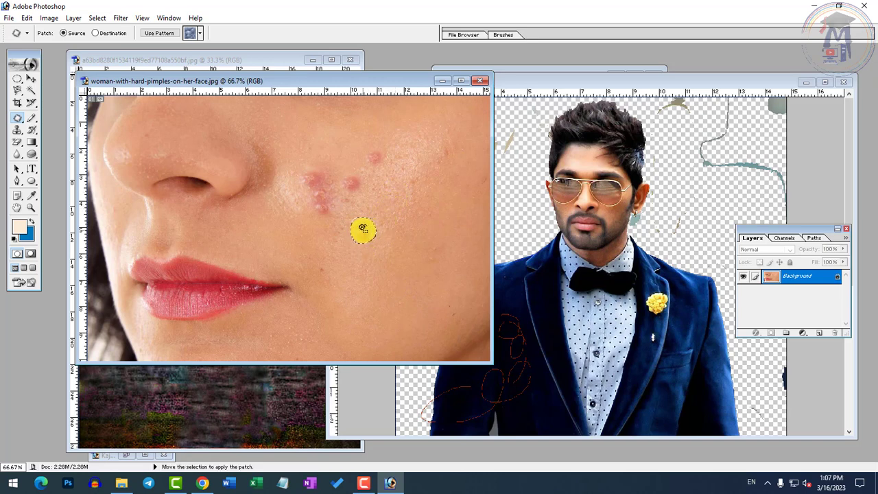
left_click_drag(389, 226, 391, 223)
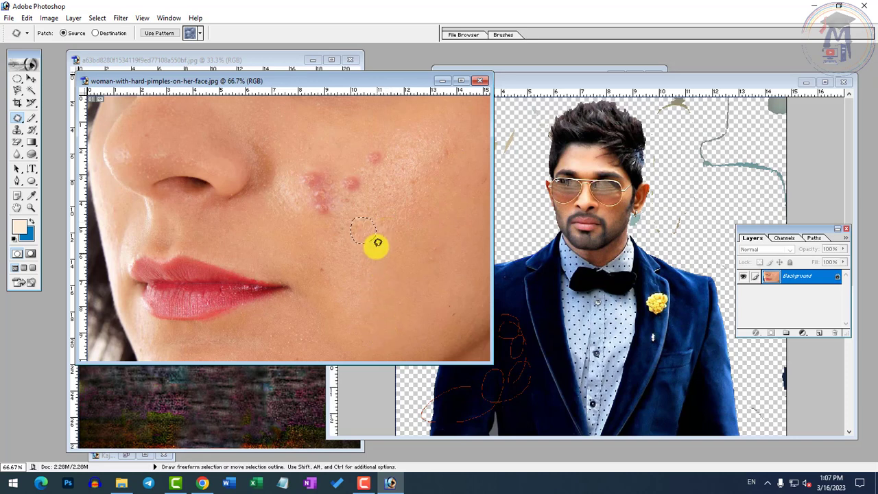
right_click(365, 226)
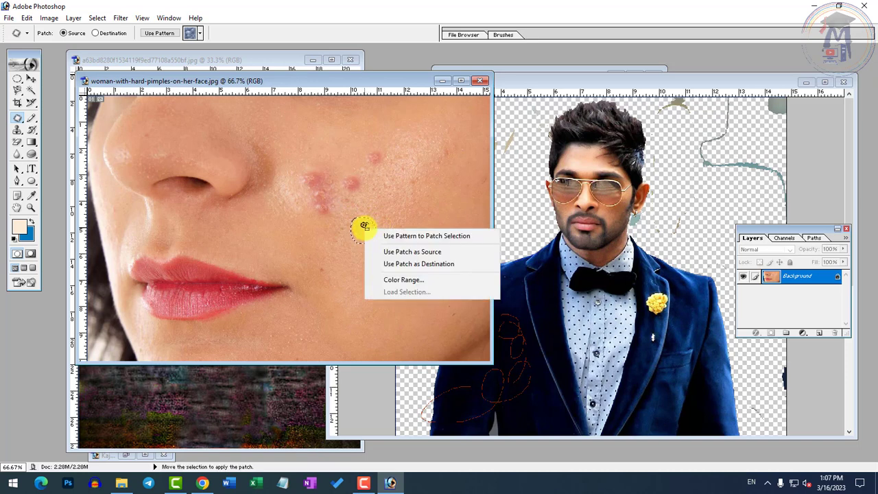
key("Escape")
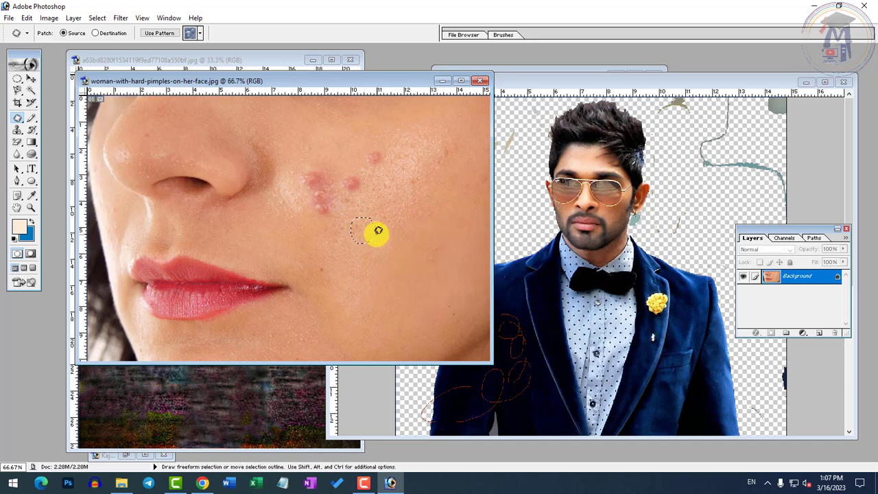
key("ctrl")
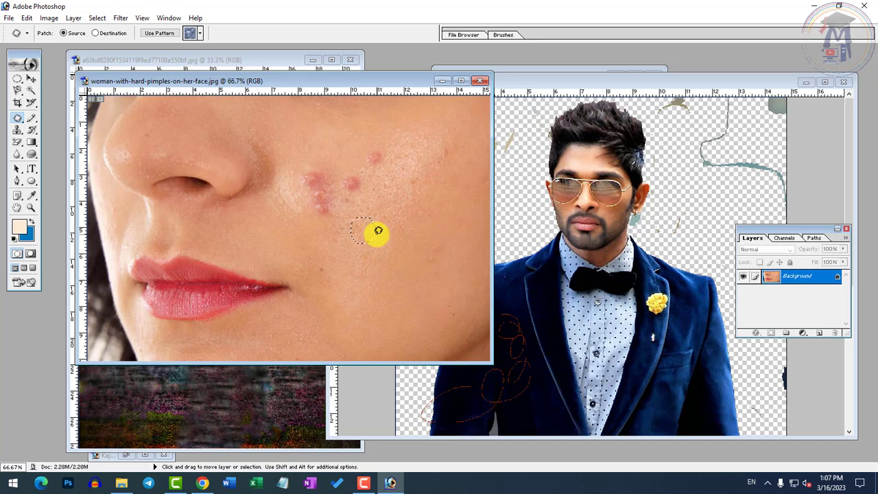
key("ctrl+d")
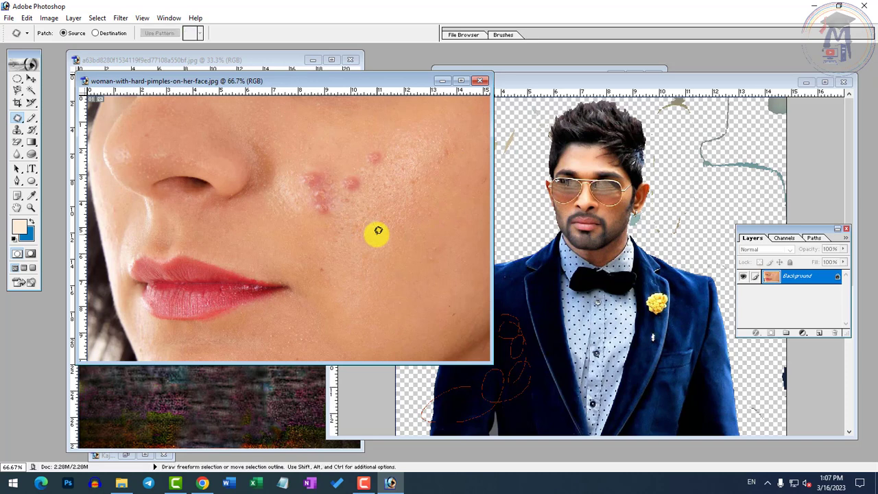
scroll(375, 161, "down", 2)
Enlarge the face photo window and patch the first cheek pimple onto clear skin
scroll(375, 161, "down", 1)
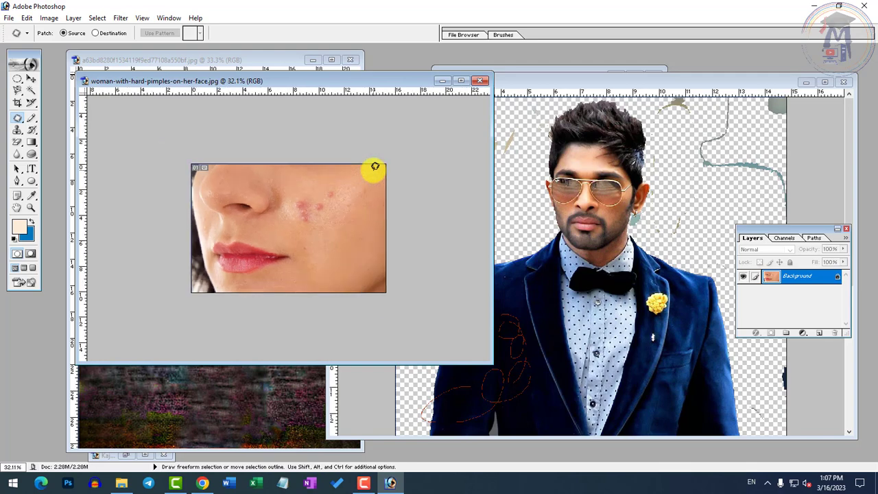
scroll(375, 161, "up", 3)
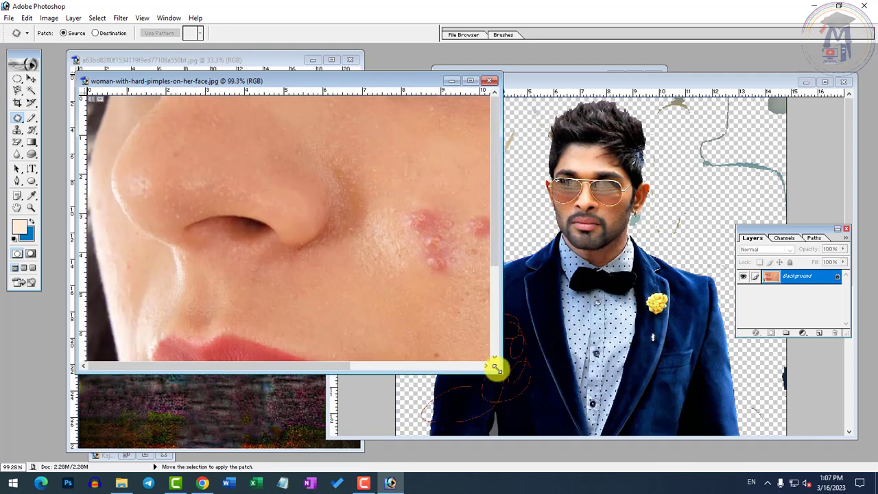
left_click_drag(484, 370, 706, 434)
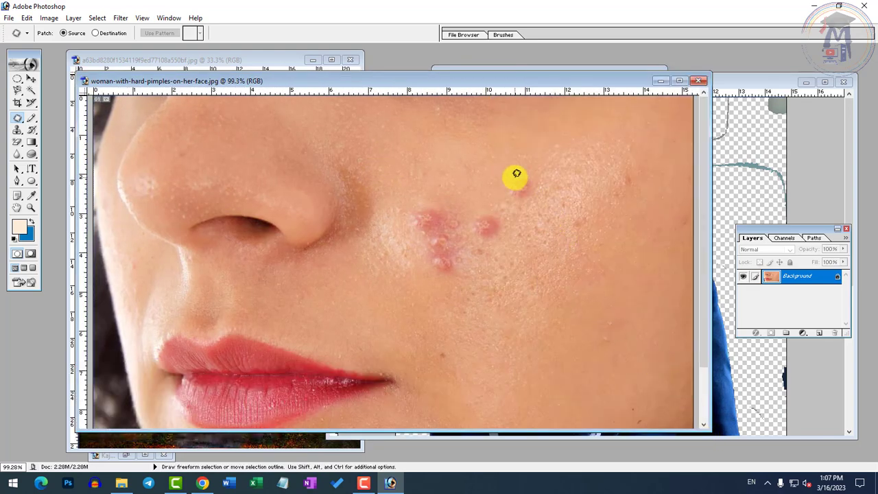
mouse_move(509, 176)
left_mouse_down()
mouse_move(523, 198)
mouse_move(532, 185)
left_mouse_up()
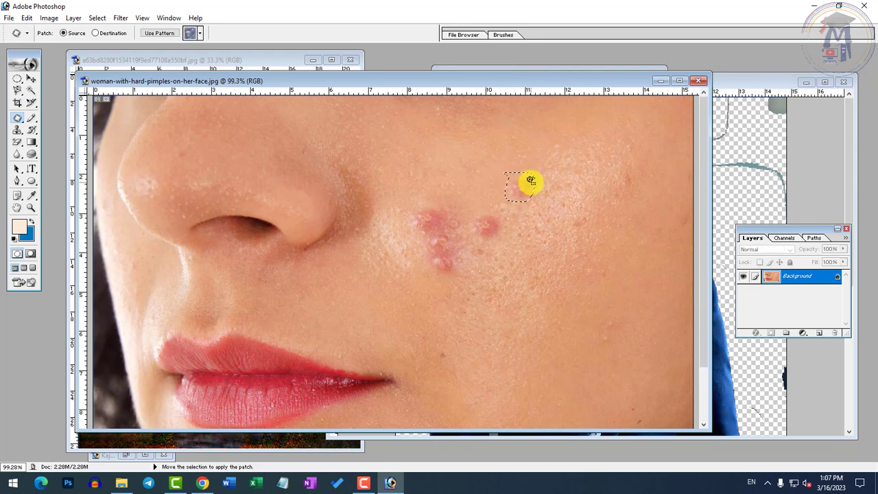
left_click_drag(530, 180, 548, 166)
key("ctrl+d")
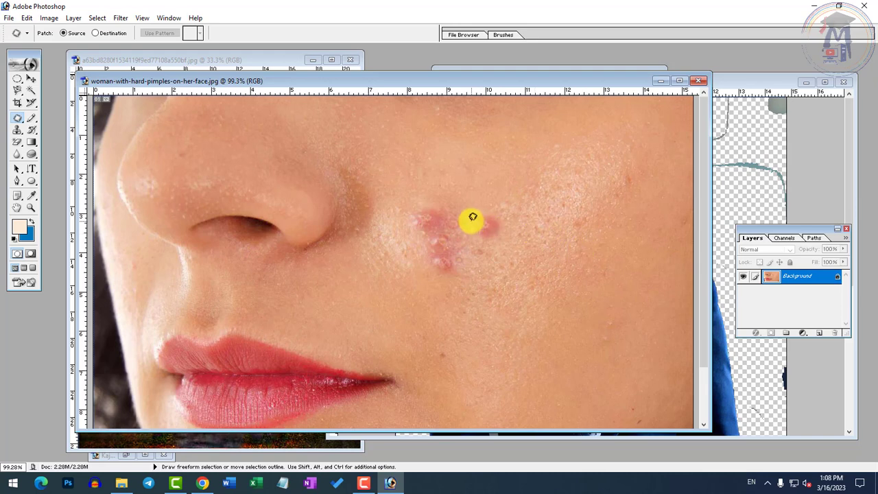
Patch the next cheek pimple, the cluster near the nose, and another pimple
mouse_move(473, 217)
left_mouse_down()
mouse_move(473, 229)
mouse_move(521, 202)
left_mouse_up()
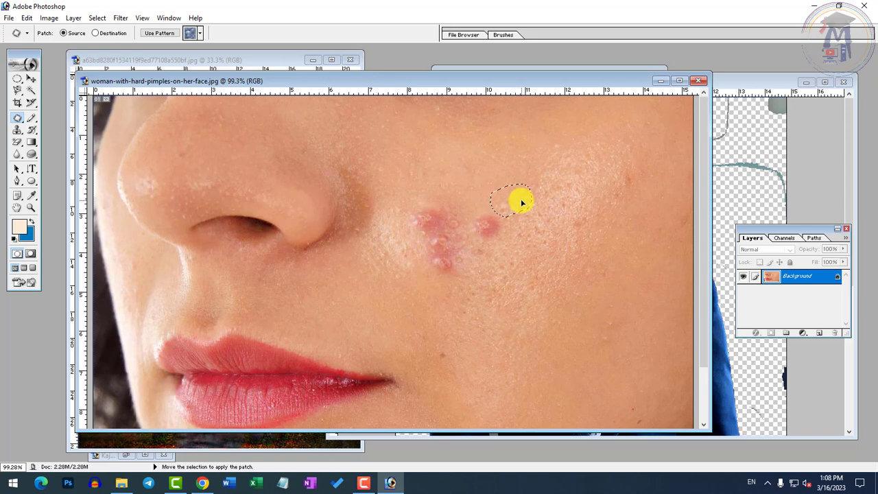
key("ctrl+d")
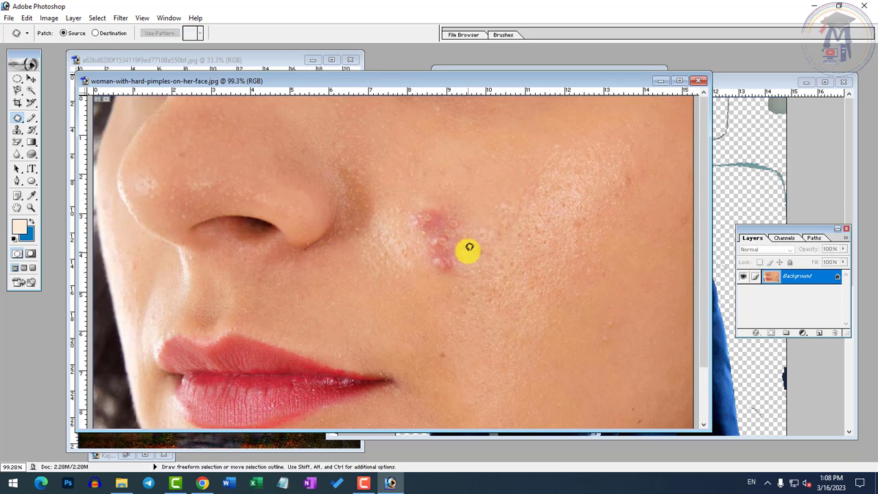
mouse_move(469, 247)
left_mouse_down()
mouse_move(449, 236)
mouse_move(227, 374)
left_mouse_up()
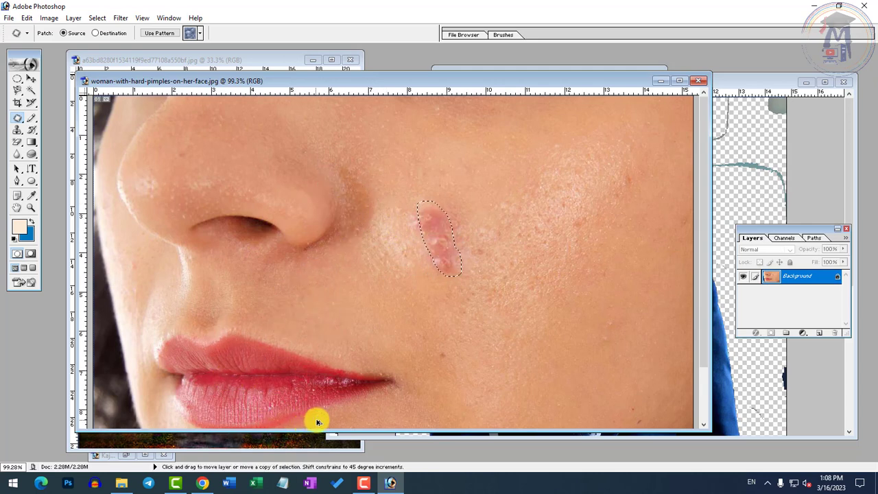
key("ctrl+d")
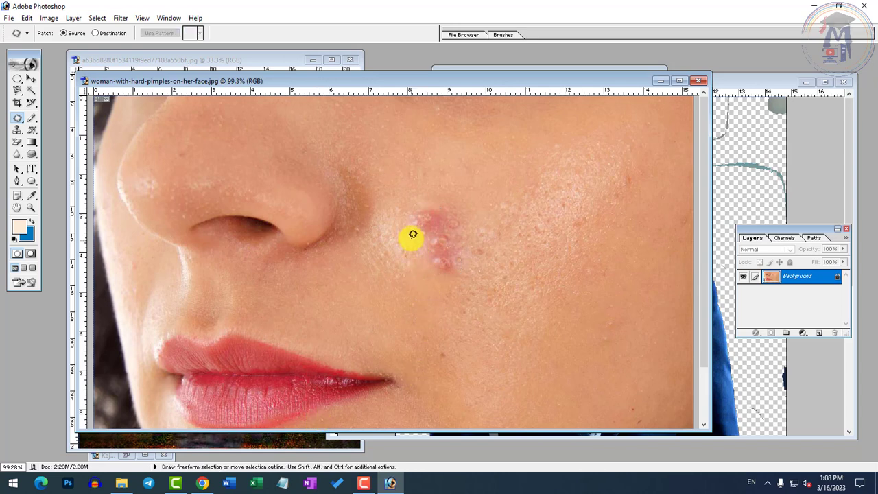
left_click_drag(412, 234, 482, 206)
mouse_move(423, 219)
left_mouse_down()
mouse_move(463, 225)
mouse_move(418, 229)
mouse_move(460, 190)
left_mouse_up()
left_click(456, 230)
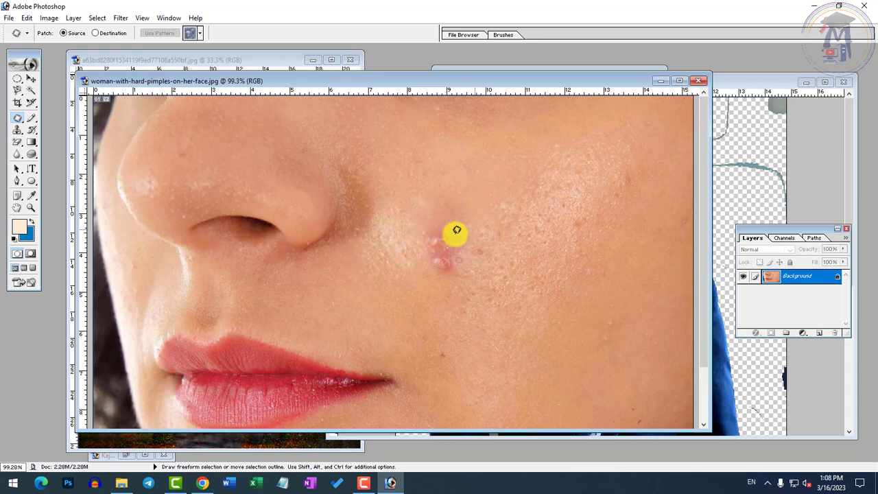
Patch the reddish spots and blemishes across the middle of the cheek
mouse_move(423, 228)
left_mouse_down()
mouse_move(471, 249)
mouse_move(435, 272)
mouse_move(431, 249)
mouse_move(484, 231)
left_mouse_up()
left_click(434, 259)
mouse_move(439, 259)
left_mouse_down()
mouse_move(453, 200)
mouse_move(443, 255)
mouse_move(502, 229)
left_mouse_up()
left_click(443, 263)
mouse_move(431, 251)
left_mouse_down()
mouse_move(479, 275)
mouse_move(439, 254)
mouse_move(481, 196)
left_mouse_up()
left_click(490, 265)
Patch the last small spots and the blemishes higher on the cheek
mouse_move(441, 219)
left_mouse_down()
mouse_move(427, 196)
mouse_move(476, 212)
mouse_move(525, 205)
left_mouse_up()
left_click(594, 308)
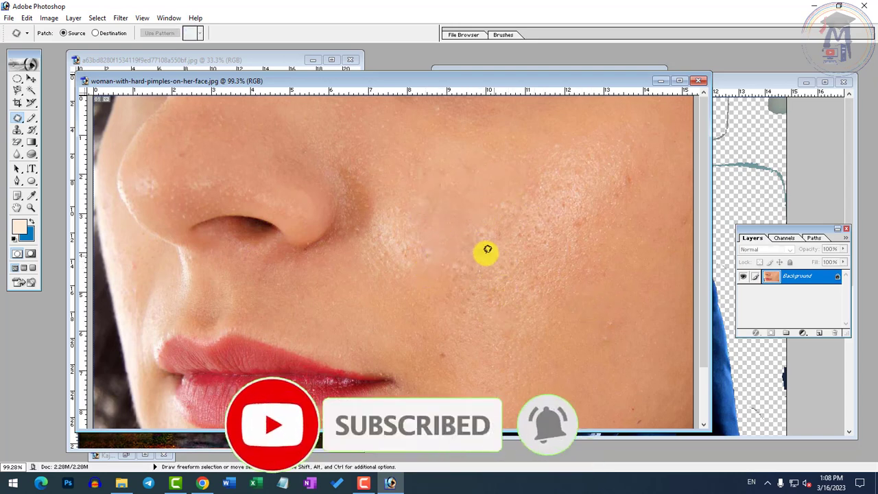
mouse_move(487, 250)
left_mouse_down()
mouse_move(515, 231)
mouse_move(493, 259)
left_mouse_up()
left_click(542, 239)
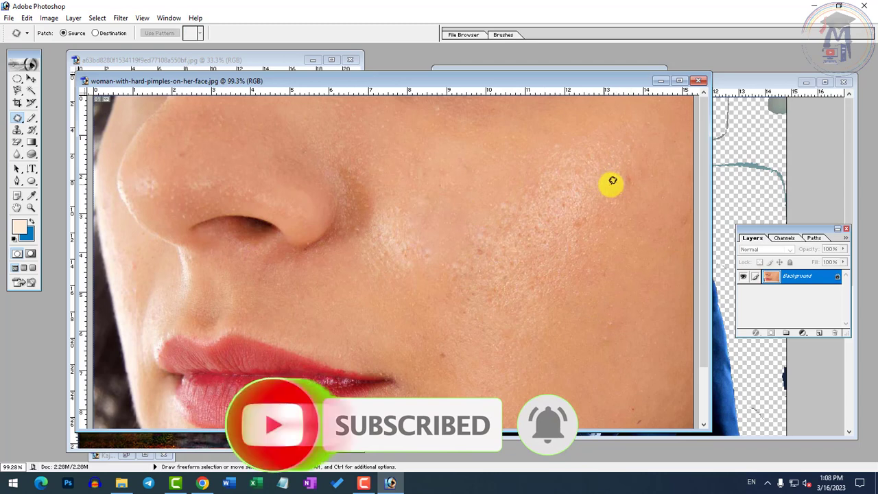
mouse_move(621, 170)
left_mouse_down()
mouse_move(627, 190)
mouse_move(609, 190)
left_mouse_up()
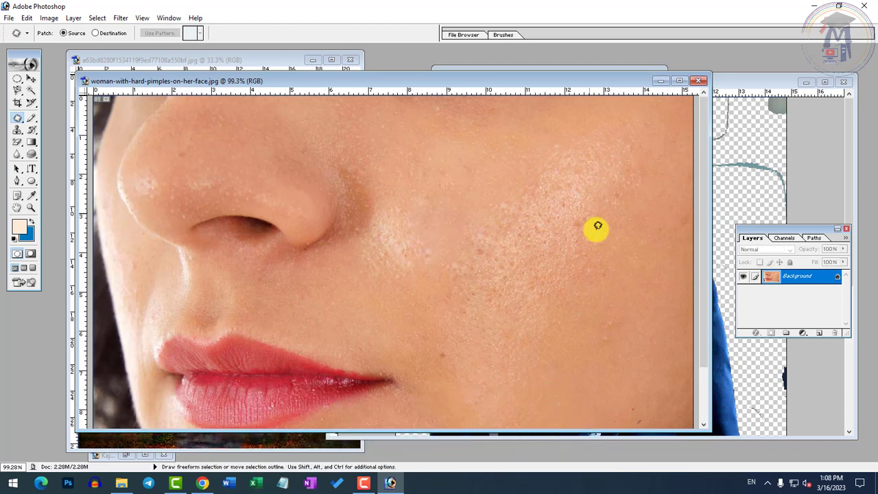
mouse_move(597, 225)
left_mouse_down()
mouse_move(574, 212)
mouse_move(586, 173)
left_mouse_up()
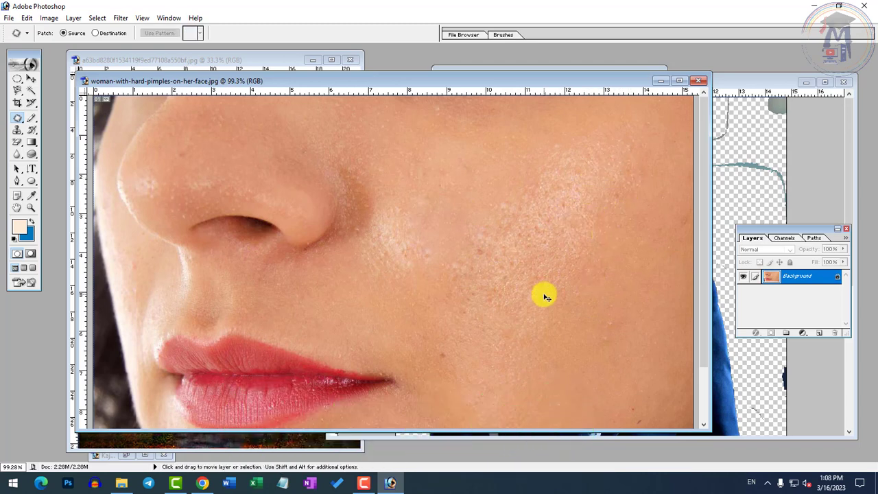
left_click(501, 261, "ctrl+alt")
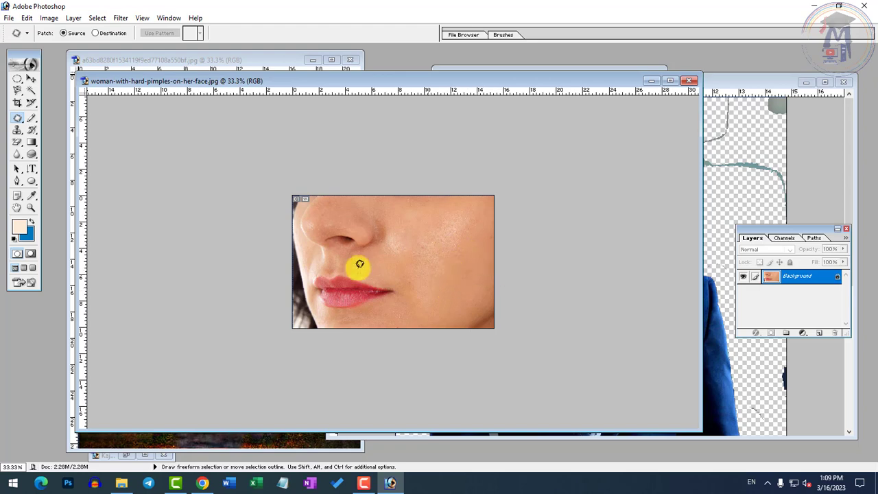
Close the face photo and the cutout portrait without saving
key("ctrl")
key("ctrl+plus")
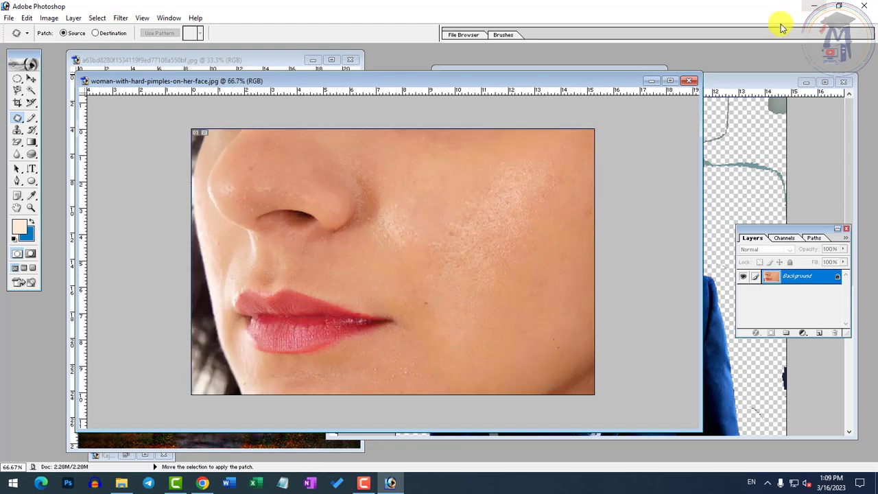
left_click(689, 81)
left_click(470, 186)
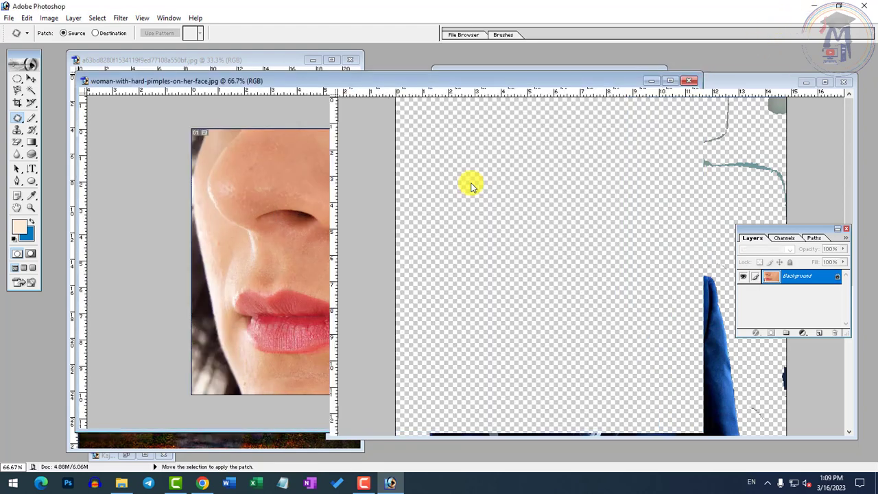
left_click(847, 82)
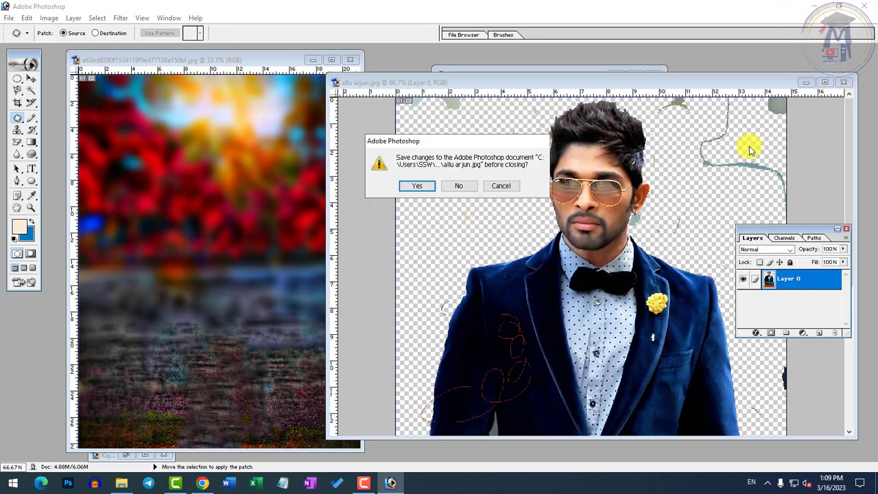
left_click(469, 184)
Close the gradient title and blurry background documents unsaved, then quit Photoshop
left_click(655, 75)
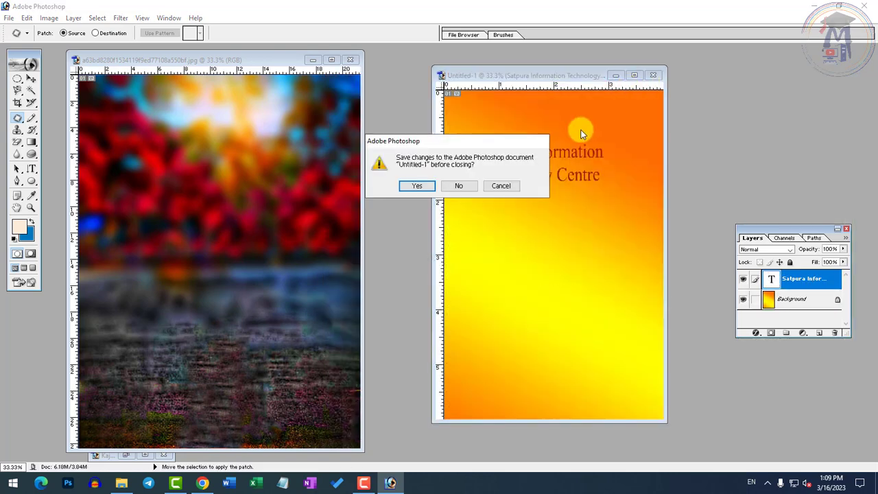
left_click(458, 187)
left_click(350, 60)
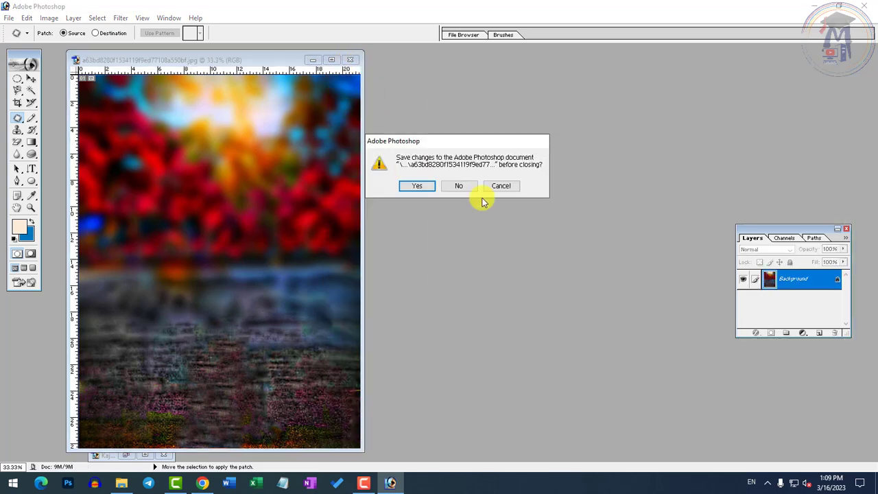
left_click(460, 186)
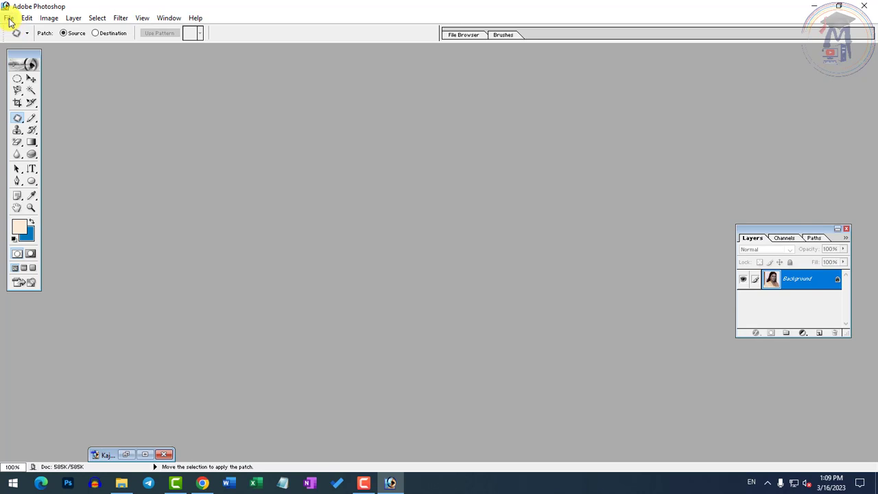
left_click(864, 5)
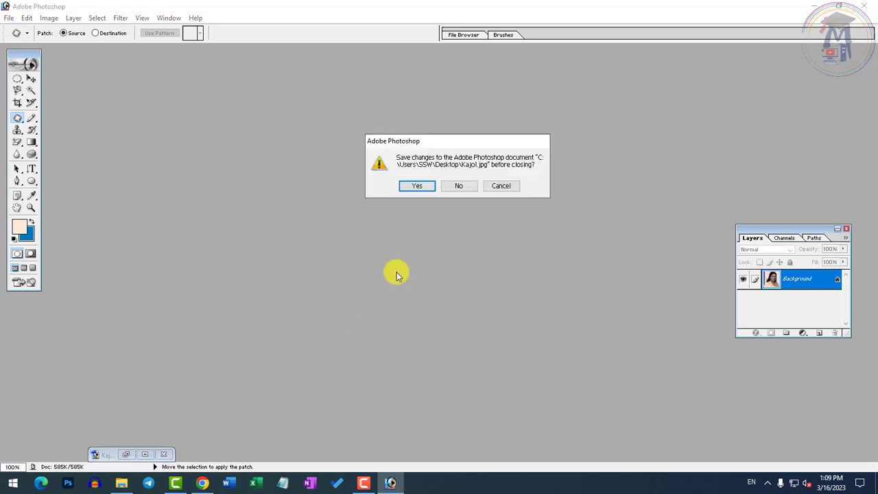
left_click(453, 187)
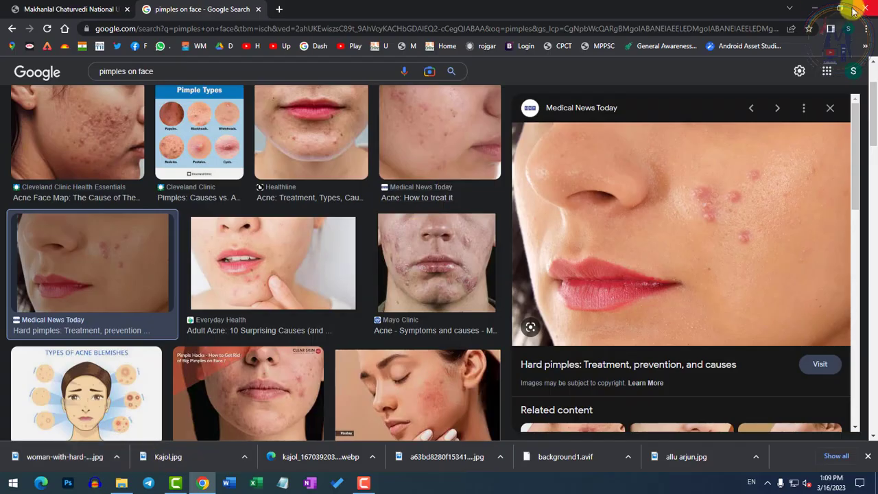
Minimize Chrome and launch Adobe Photoshop 7.0 from the Start menu
left_click(818, 11)
left_click(11, 483)
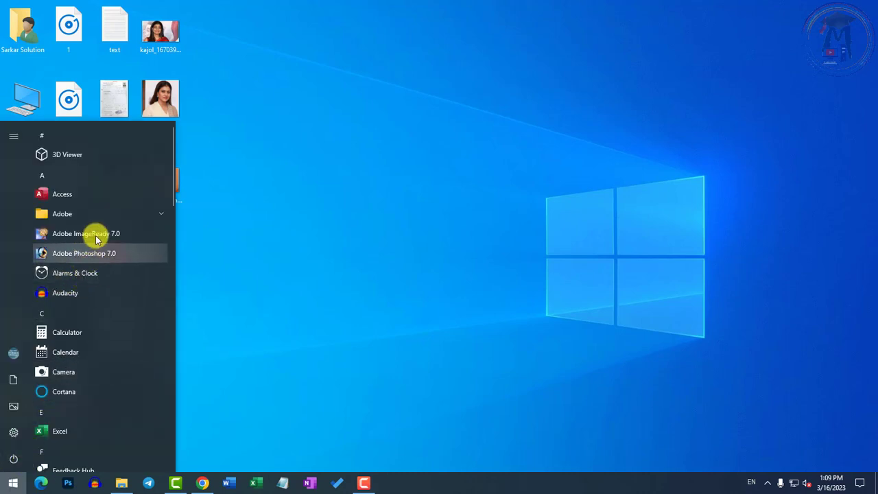
left_click(93, 254)
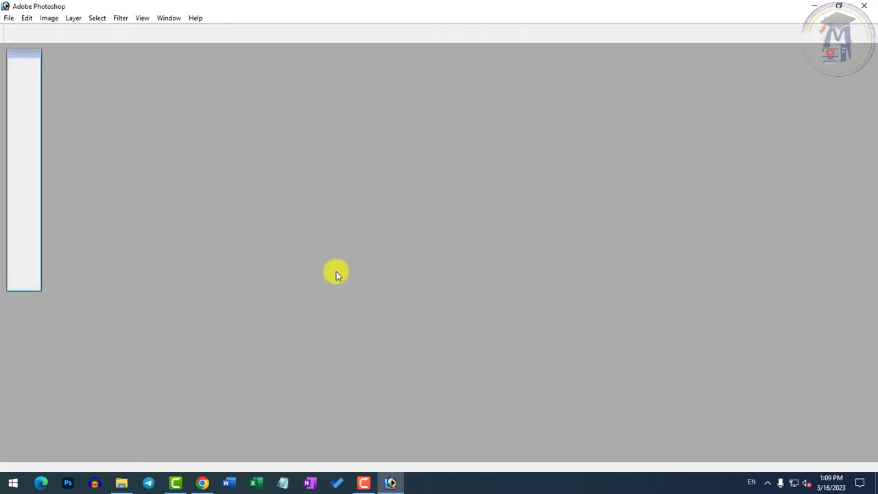
Create a new white 674 × 633 pixel RGB document, Untitled-1
left_click(9, 18)
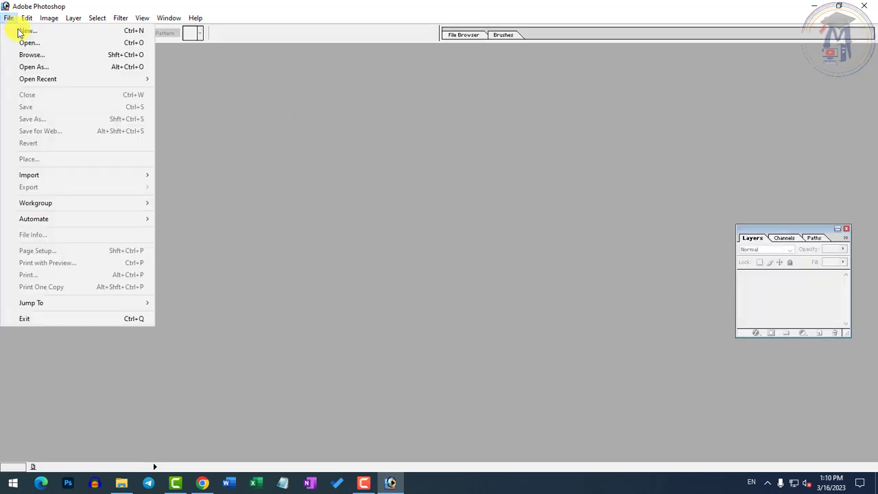
left_click(125, 32)
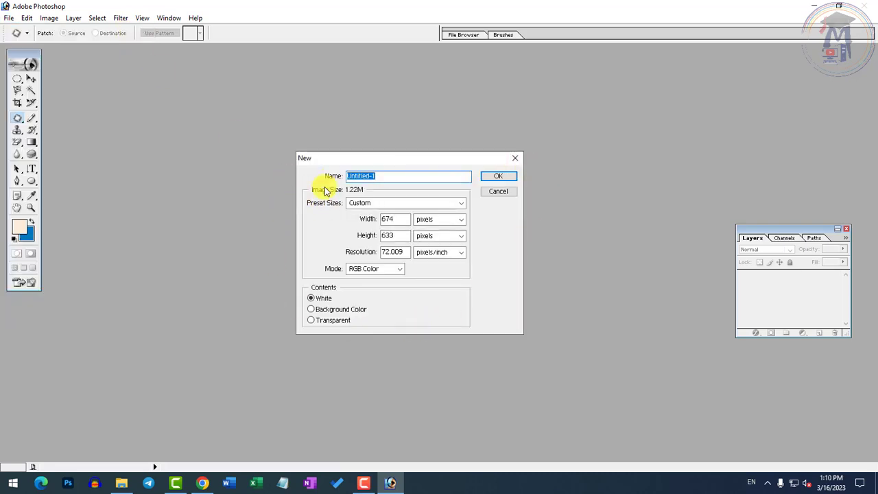
left_click(497, 178)
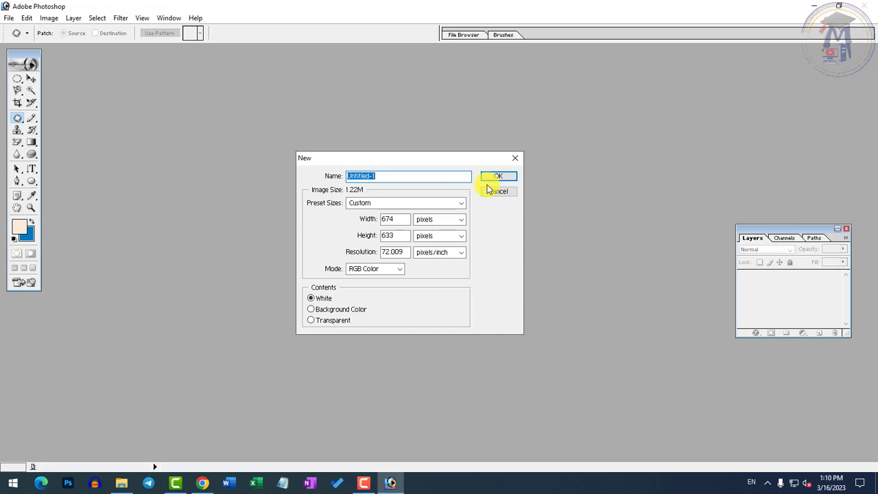
left_click_drag(399, 158, 392, 155)
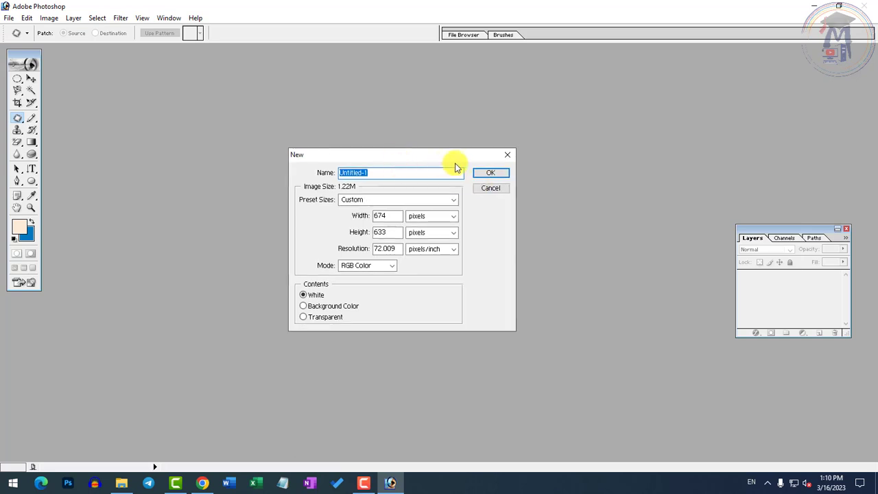
left_click(491, 175)
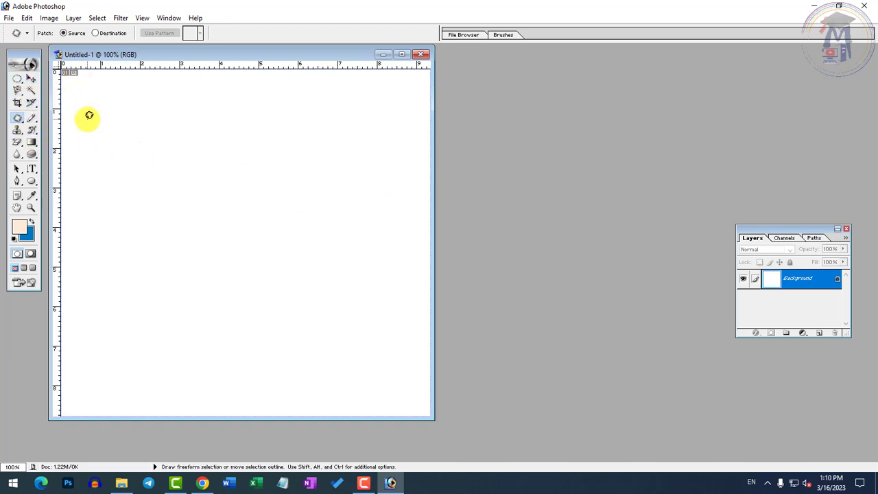
Fill the whole canvas light blue with the Paint Bucket Tool
left_click(33, 146)
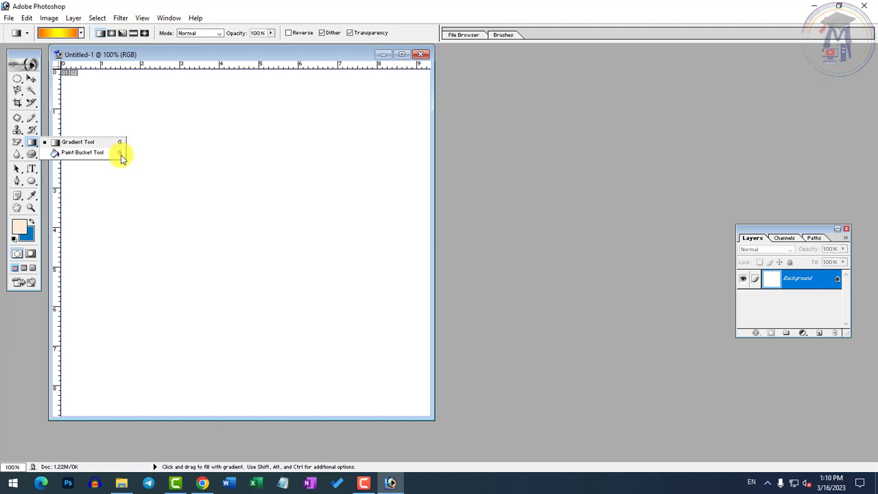
left_click(113, 154)
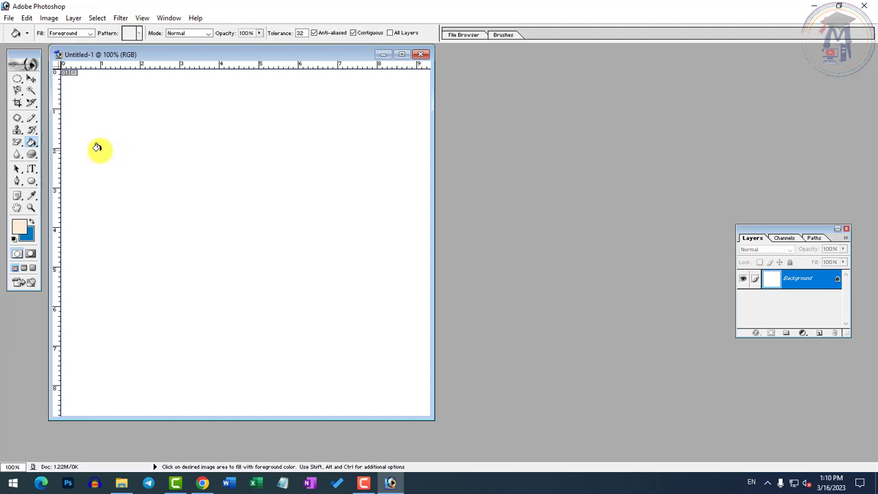
left_click(19, 229)
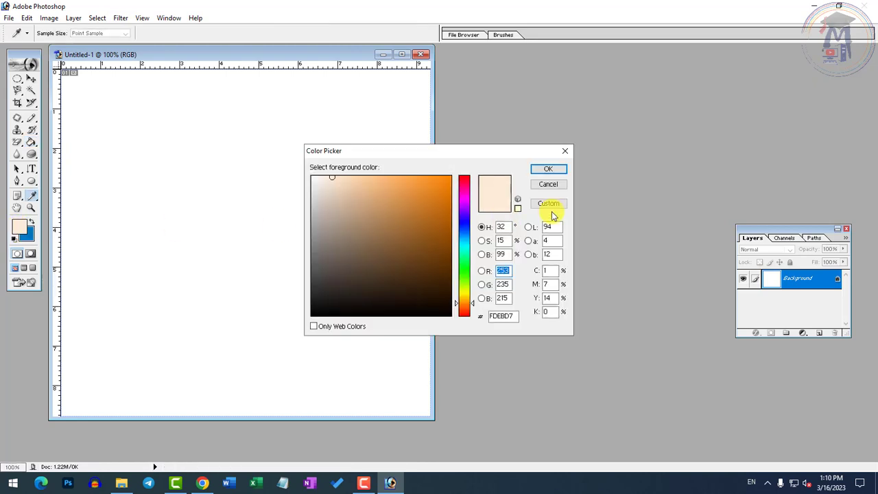
left_click(449, 230)
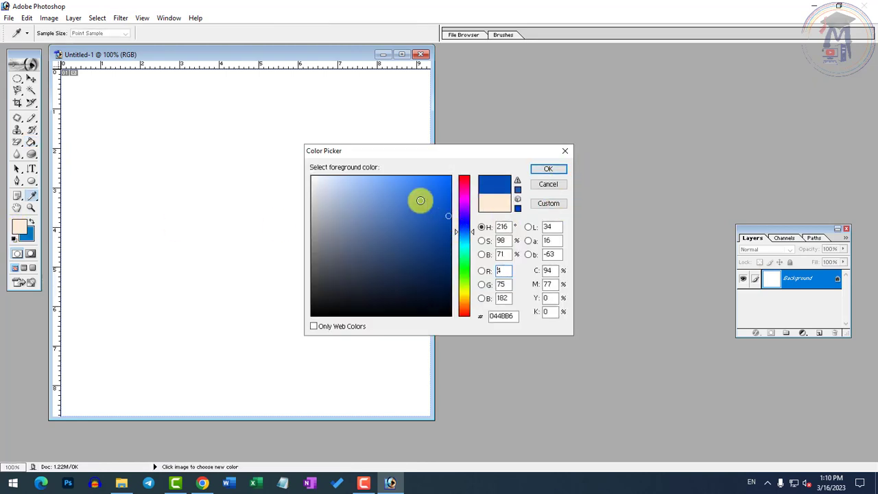
left_click_drag(419, 198, 393, 172)
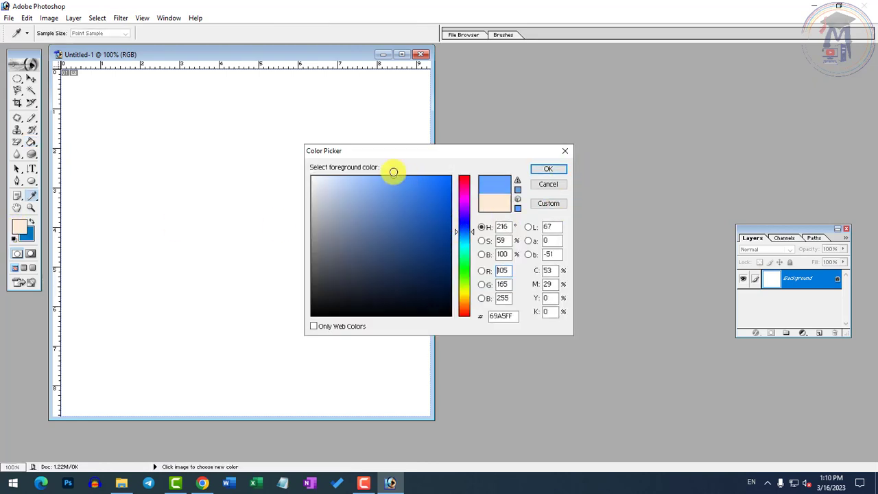
left_click(547, 168)
left_click(193, 173)
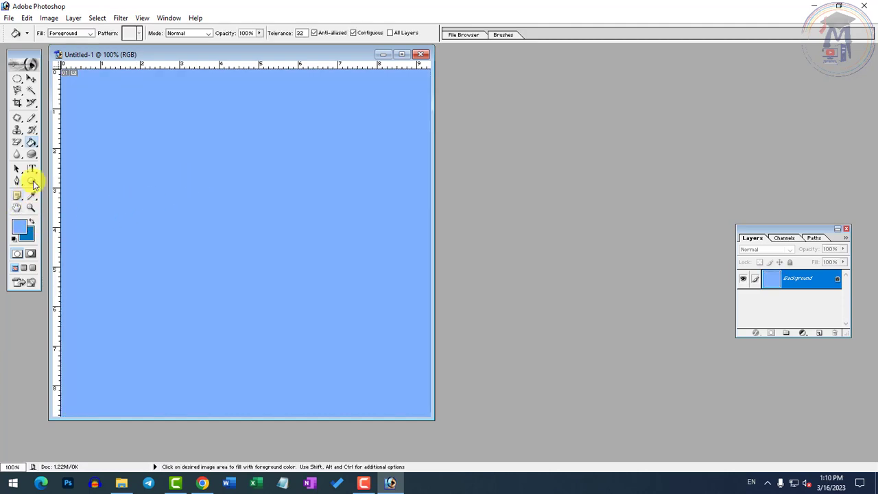
Close the light-blue Untitled-1 document without saving it
left_click(30, 170)
left_click(30, 170)
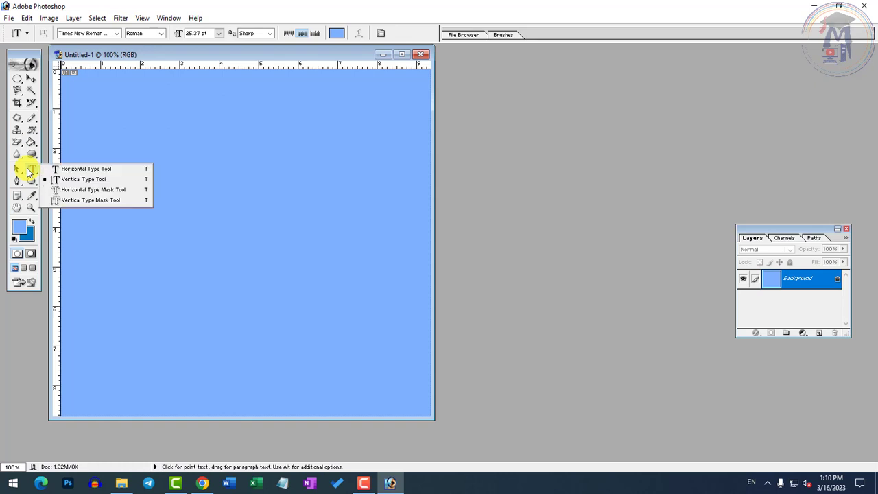
left_click(30, 81)
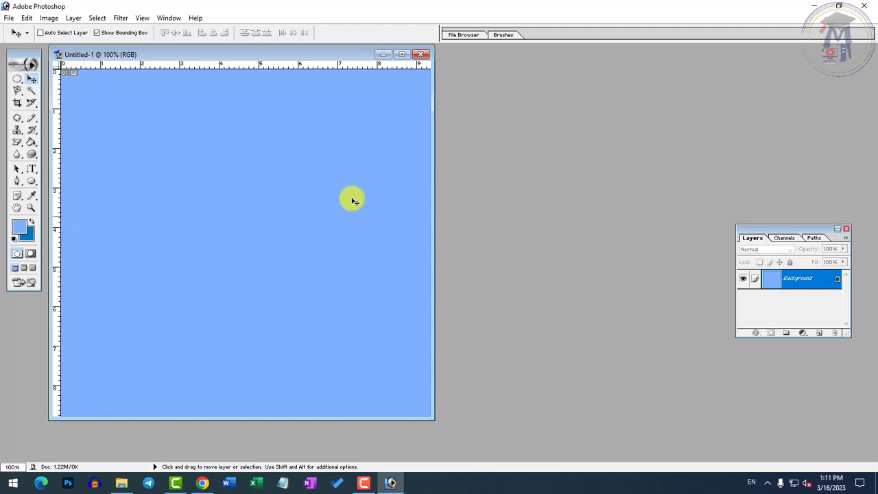
left_click(421, 54)
left_click(431, 186)
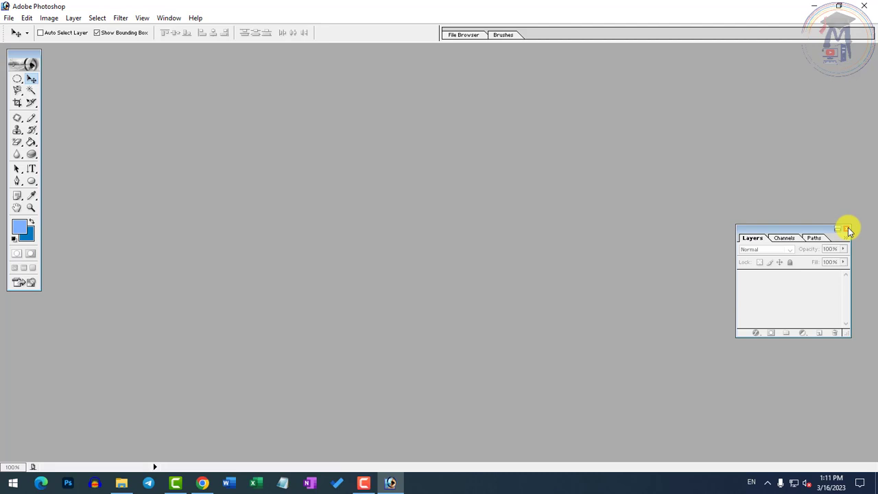
left_click(847, 229)
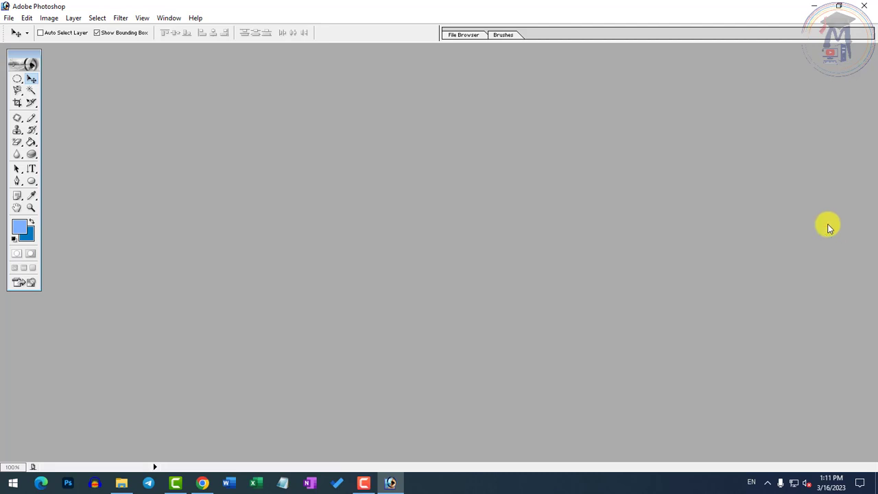
left_click(168, 18)
left_click(183, 211)
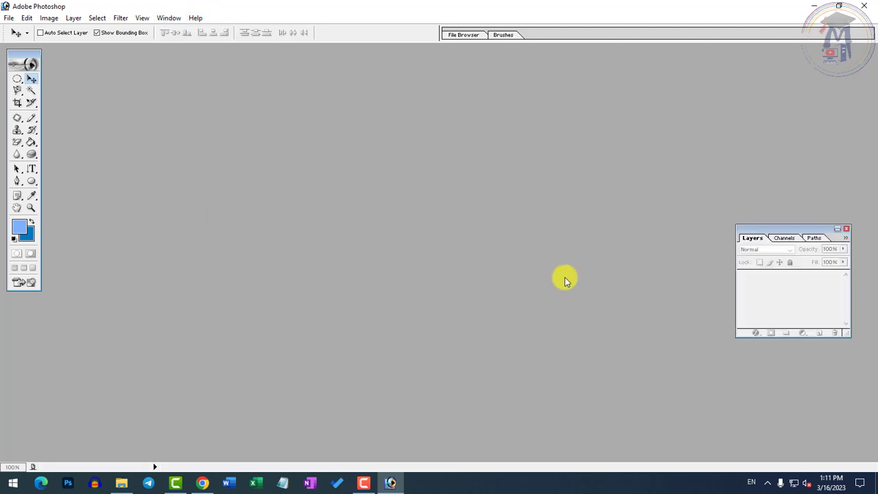
left_click(169, 18)
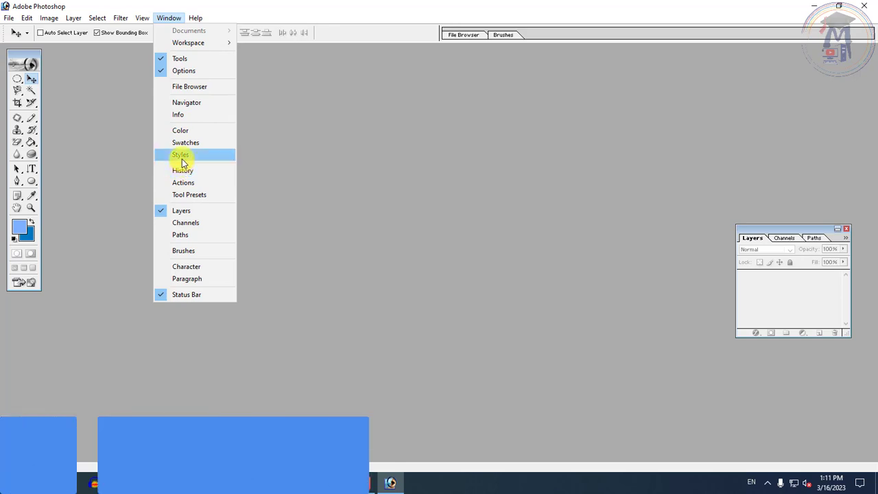
left_click(180, 155)
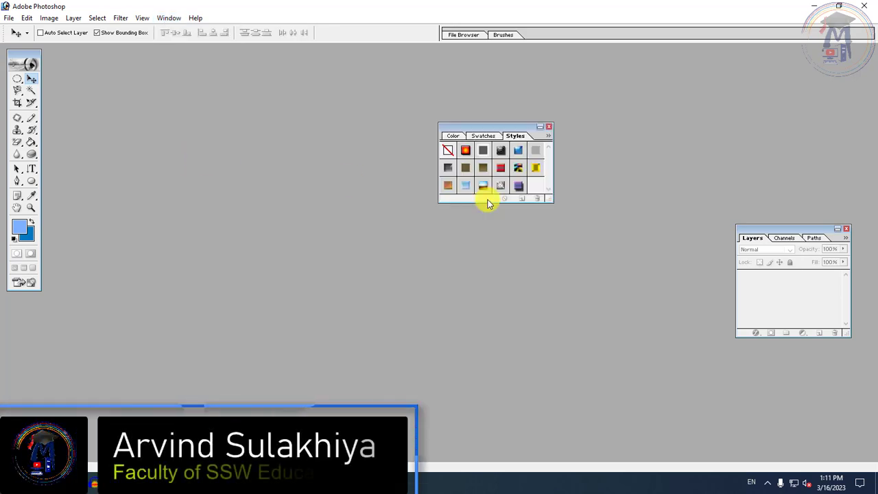
left_click(549, 128)
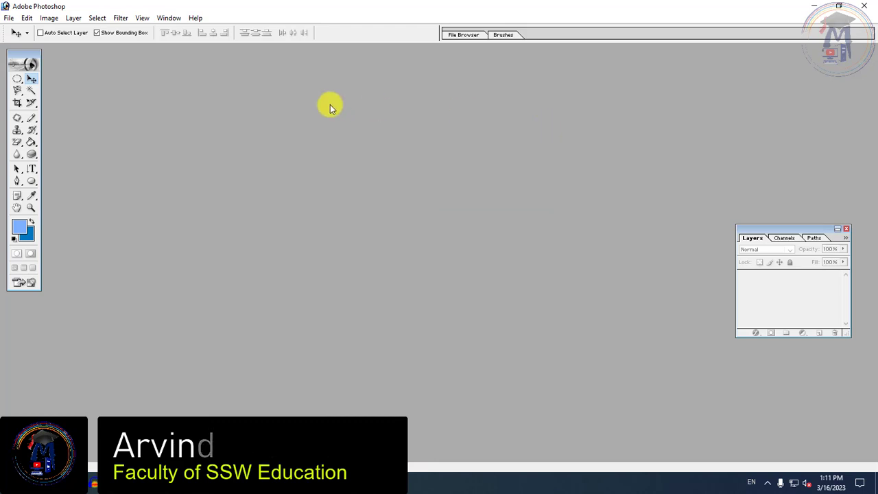
left_click(181, 20)
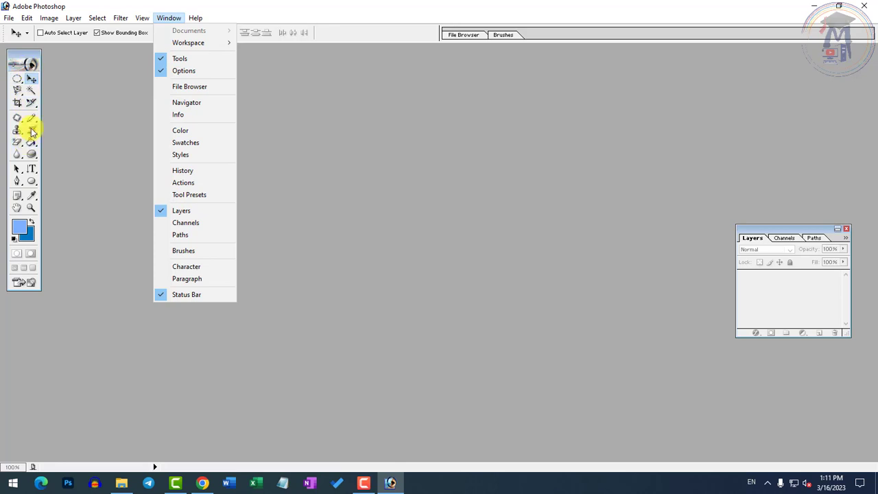
left_click(66, 98)
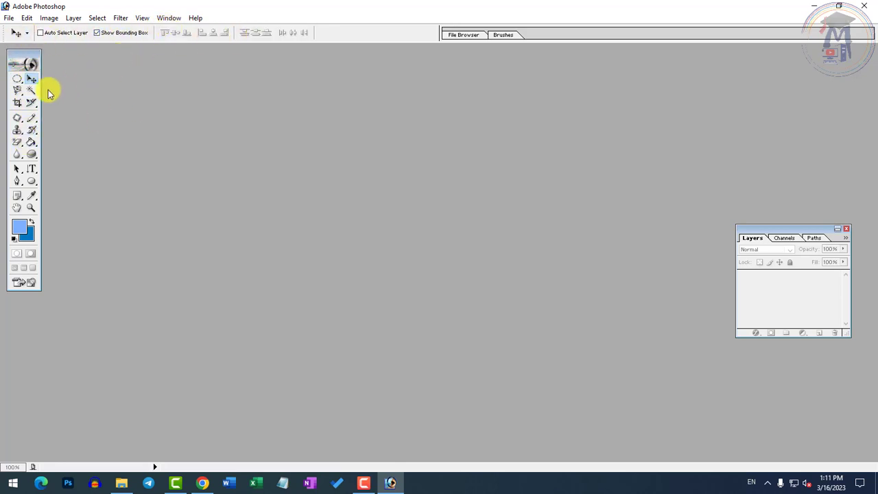
left_click(17, 90)
left_click(17, 117)
left_click(17, 154)
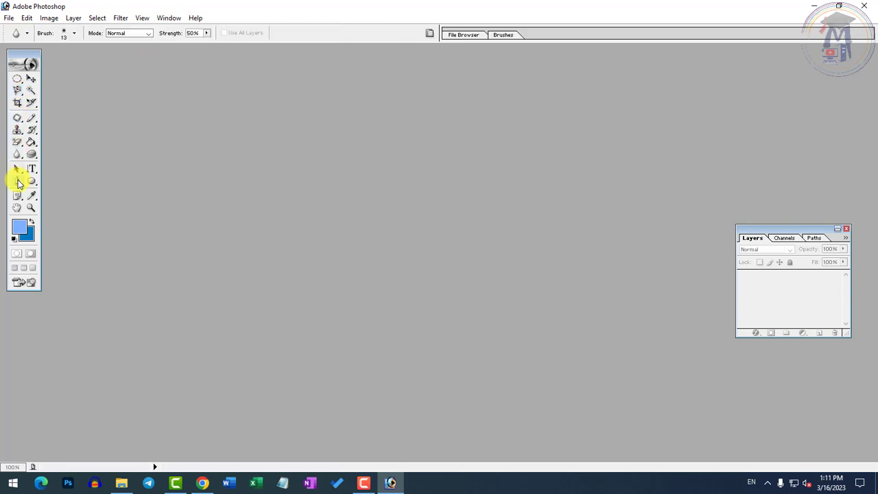
left_click(17, 181)
left_click(31, 168)
left_click(31, 142)
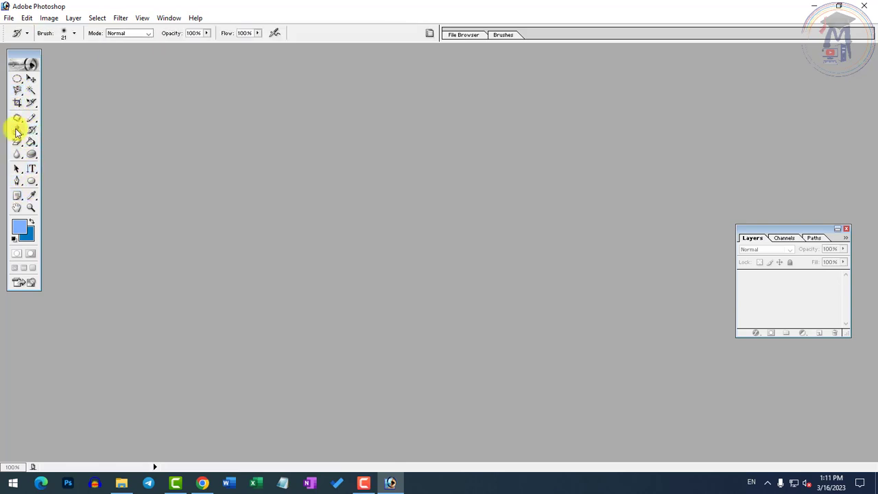
left_click(17, 130)
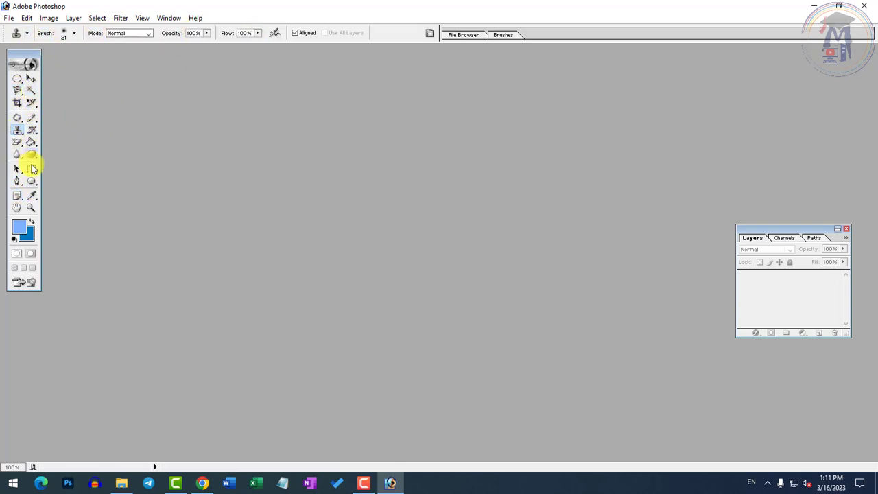
left_click(31, 168)
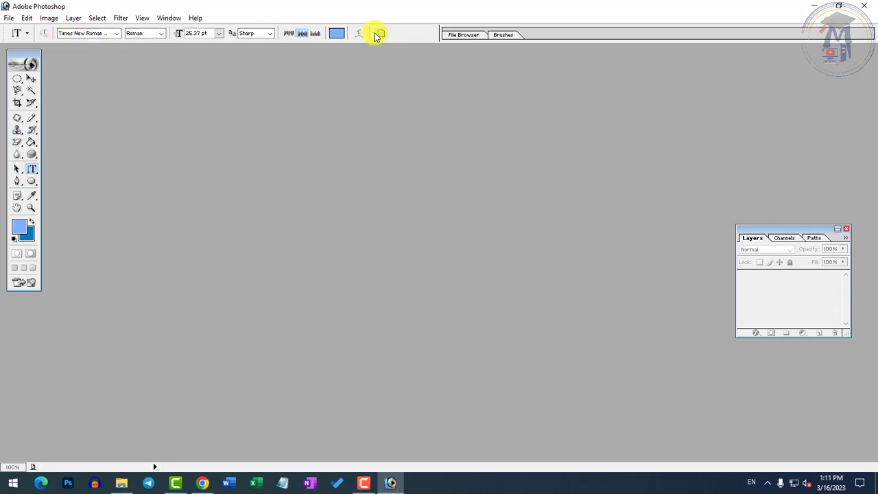